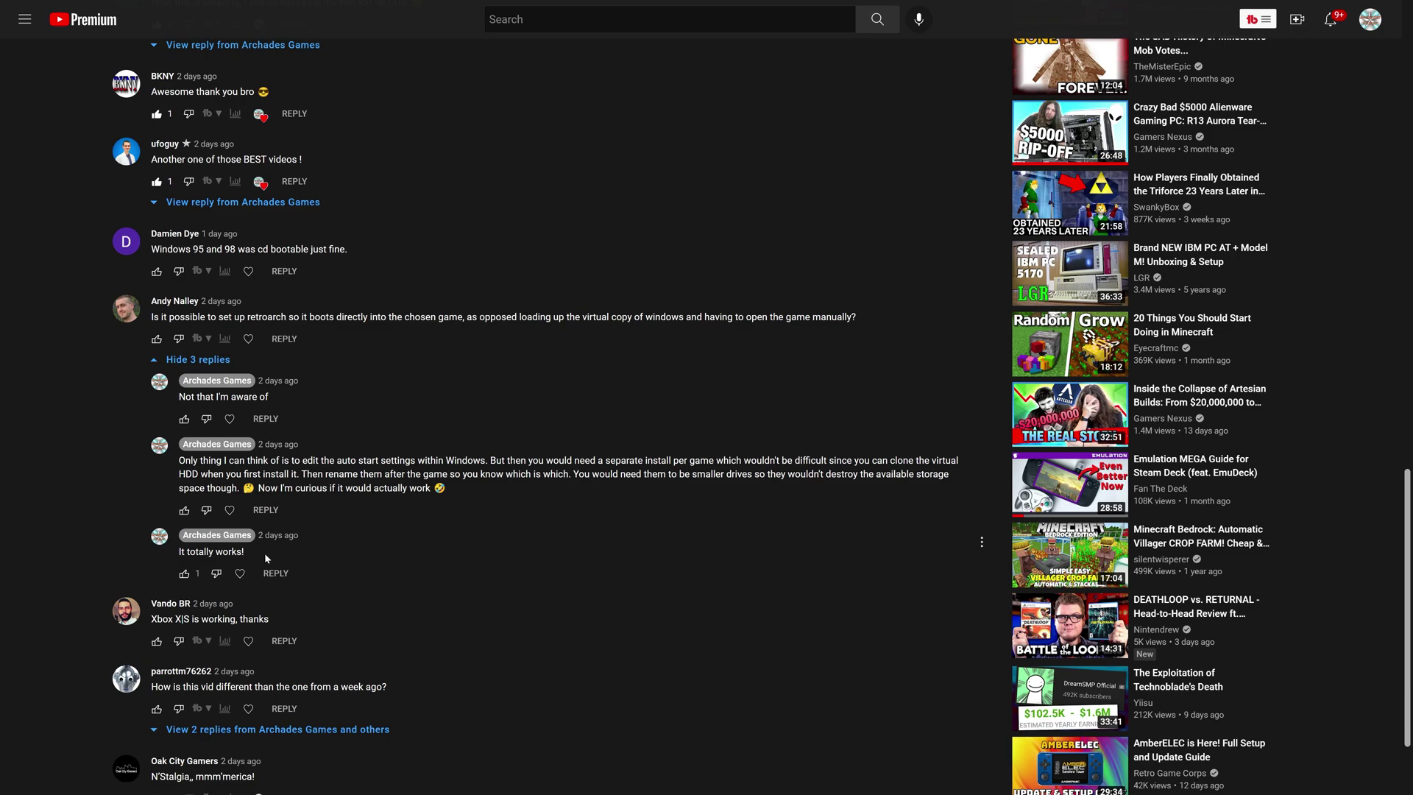
key("alt+Left")
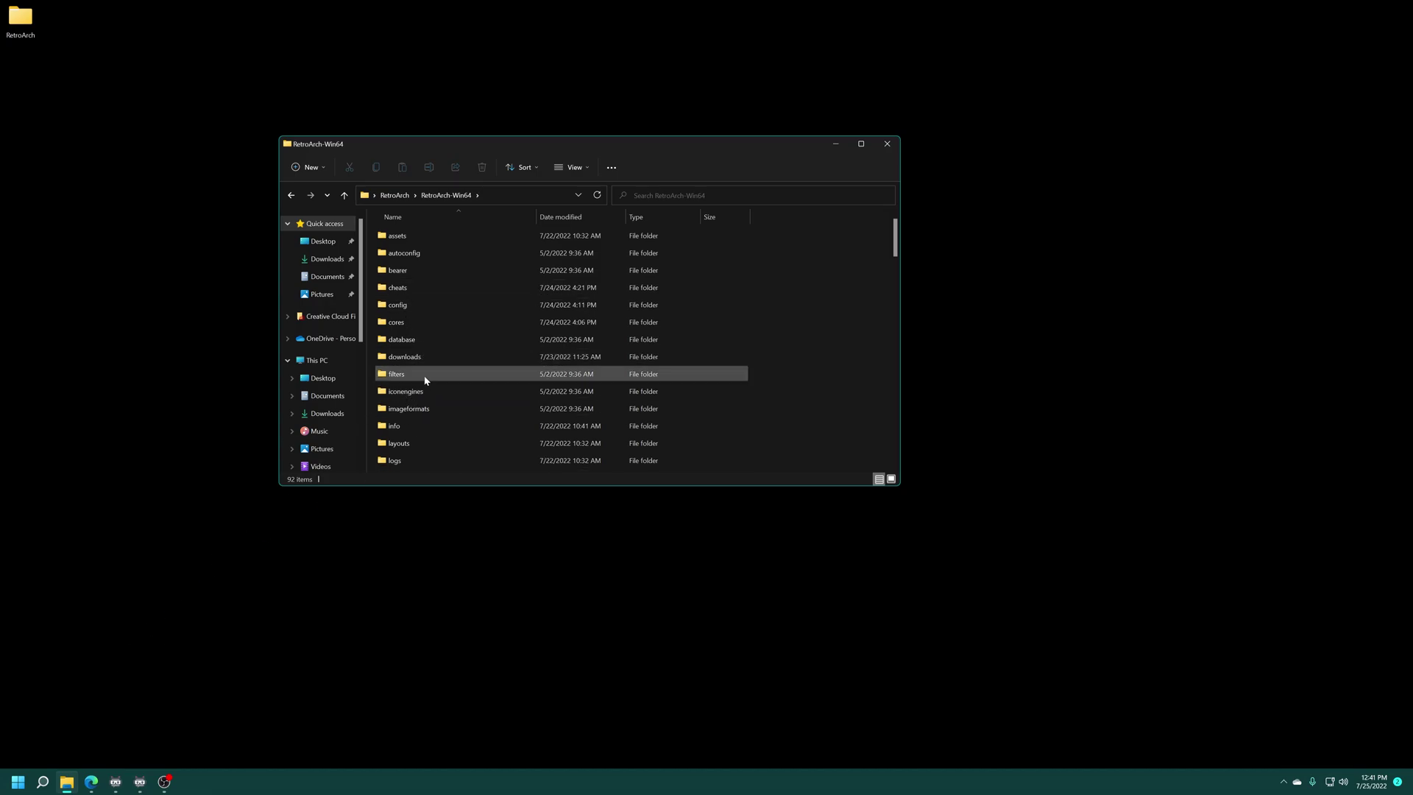
mouse_move(425, 379)
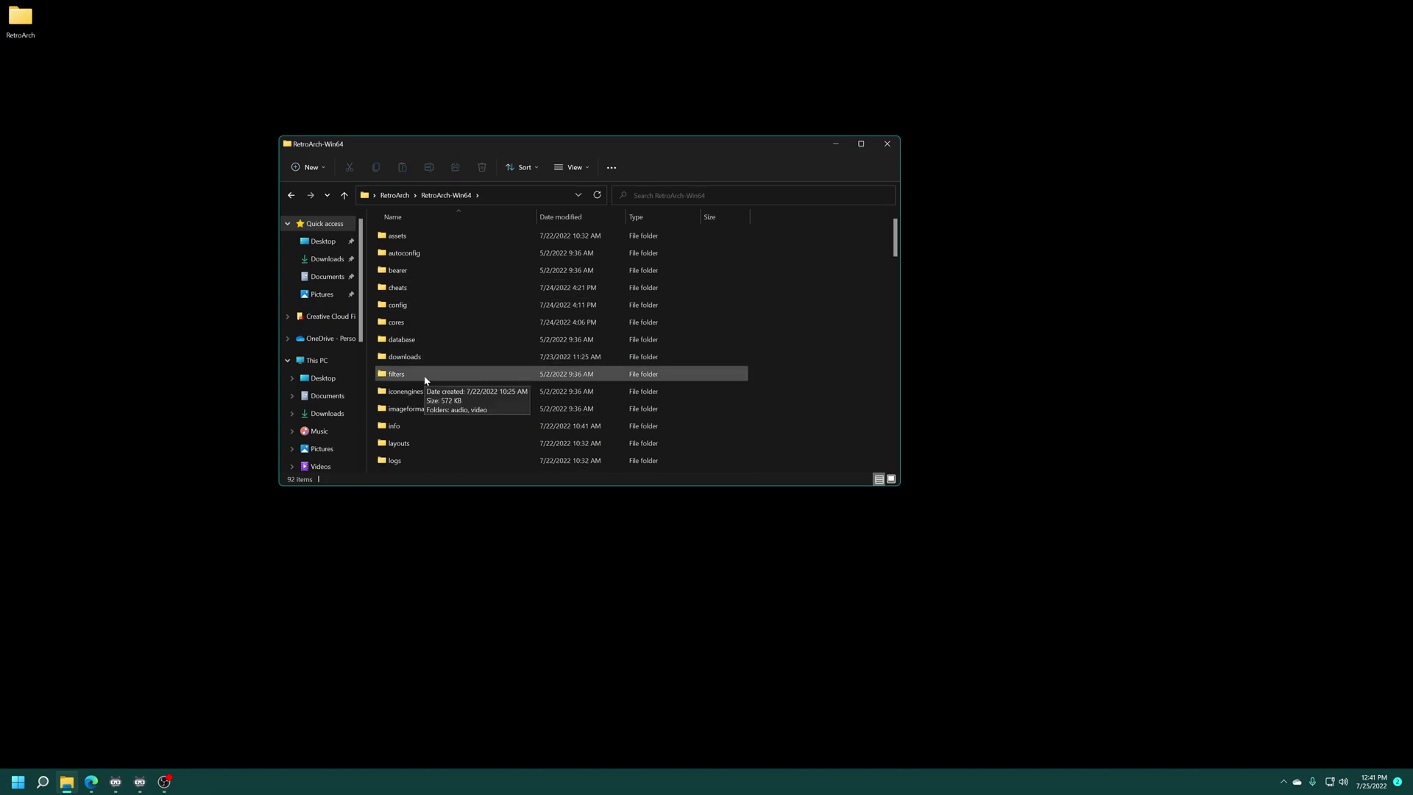
- Open Local Disk (G:) in a second File Explorer window and arrange it beside the RetroArch-Win64 window
right_click(67, 786)
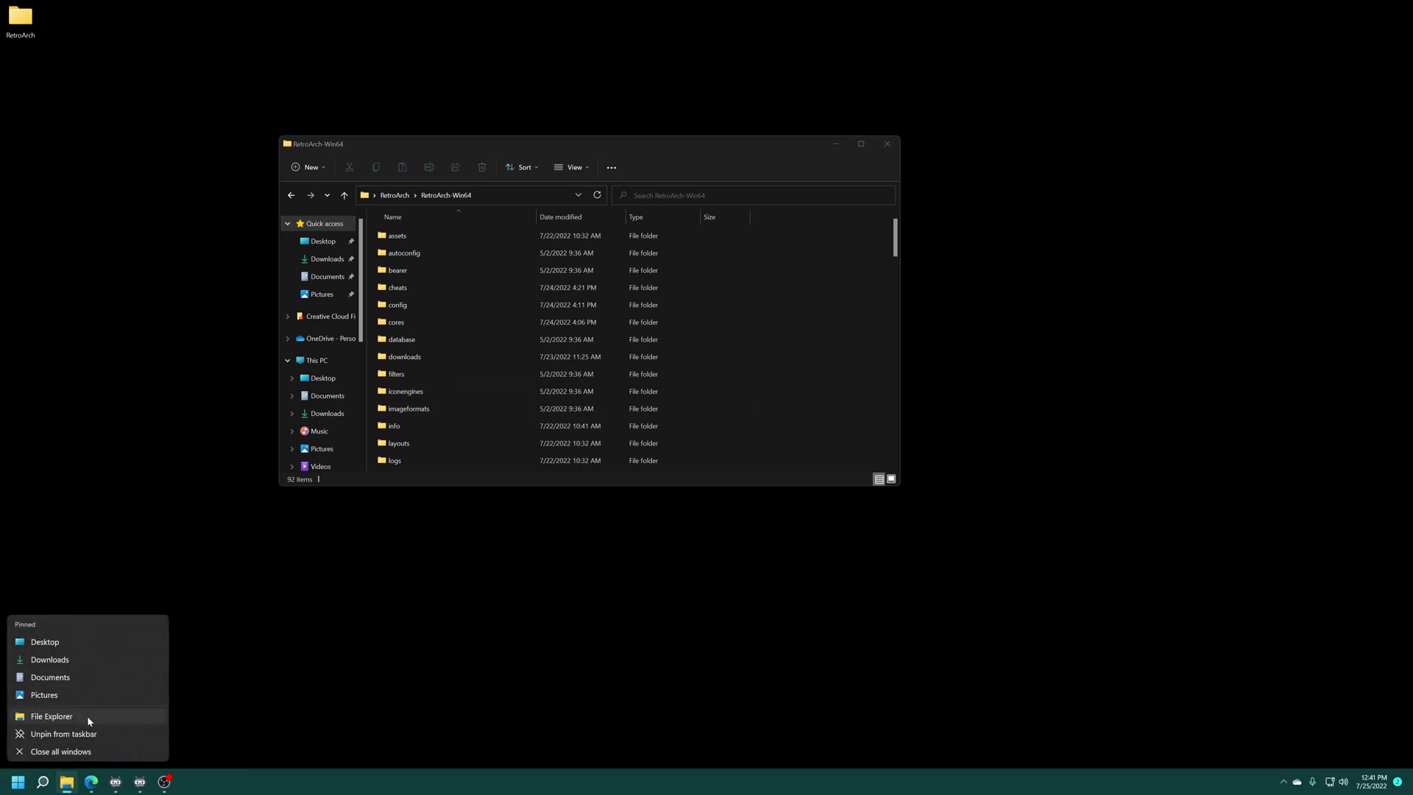
left_click(87, 715)
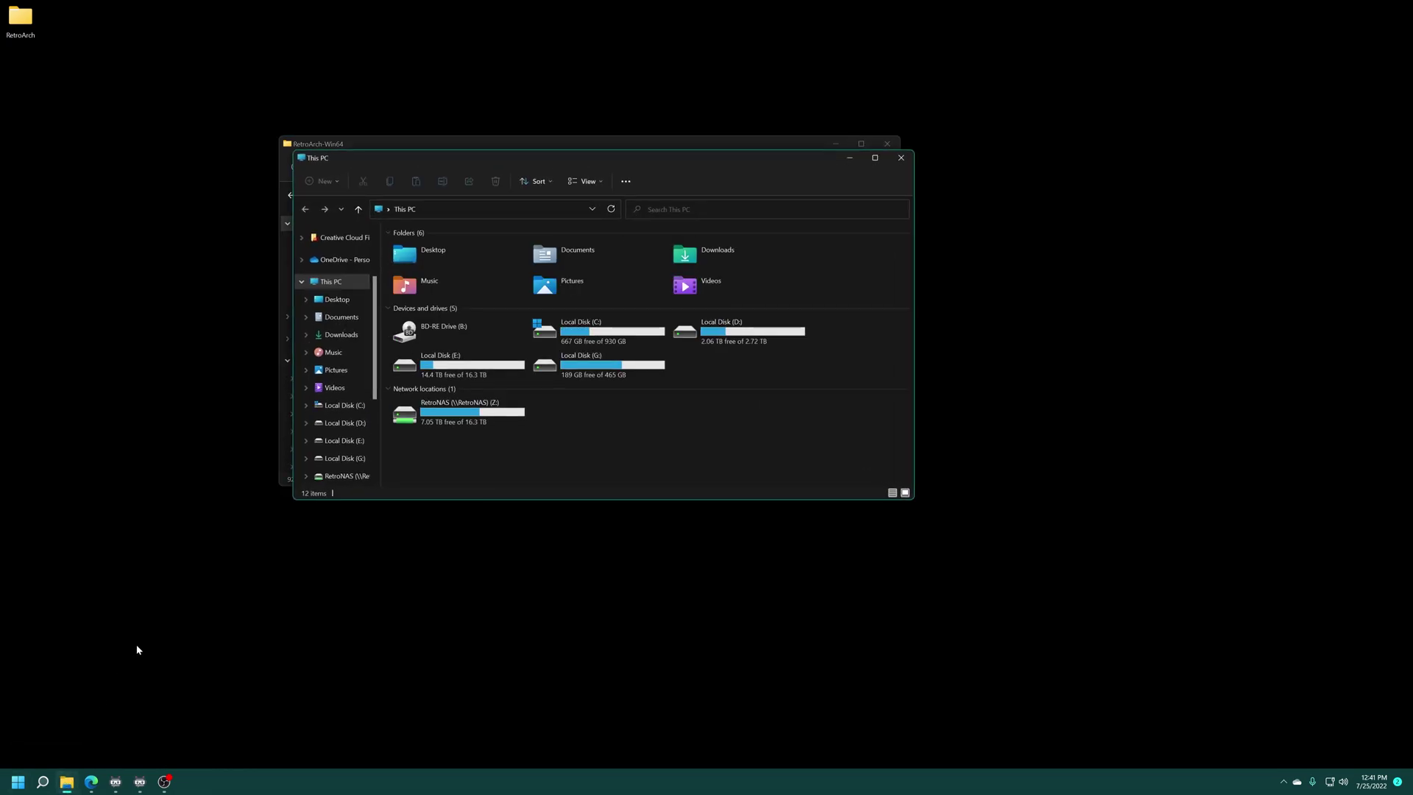
double_click(598, 368)
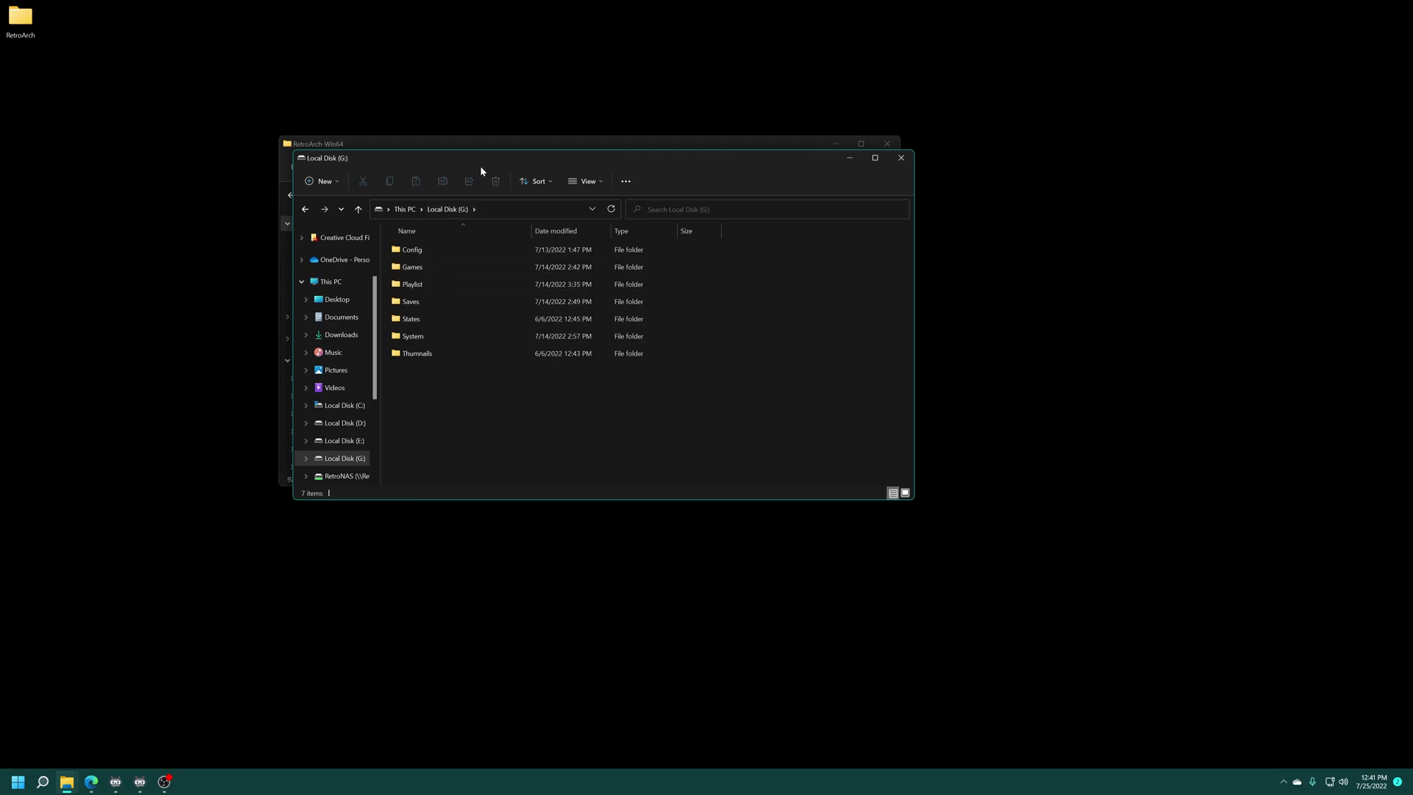
left_click_drag(691, 168, 1100, 247)
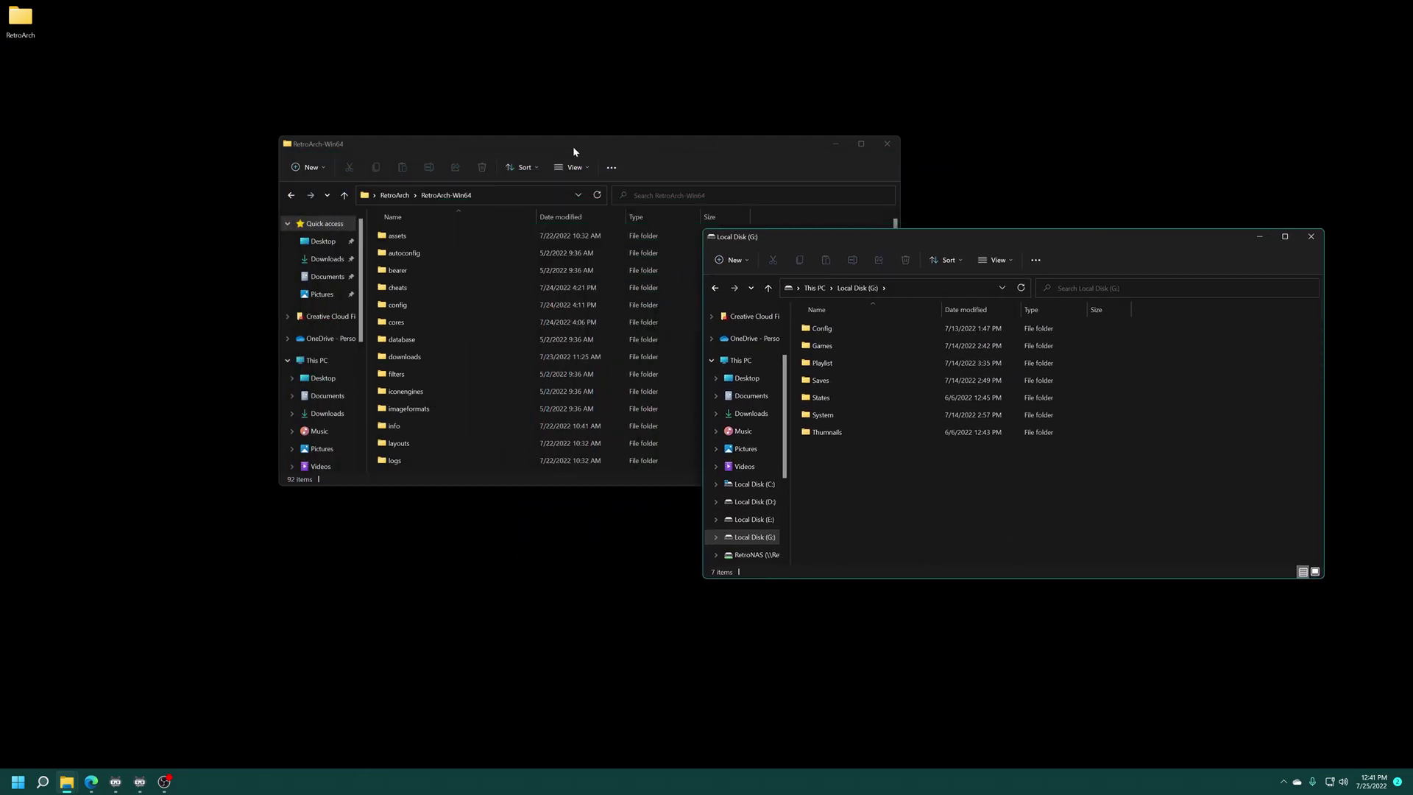
left_click_drag(574, 145, 348, 129)
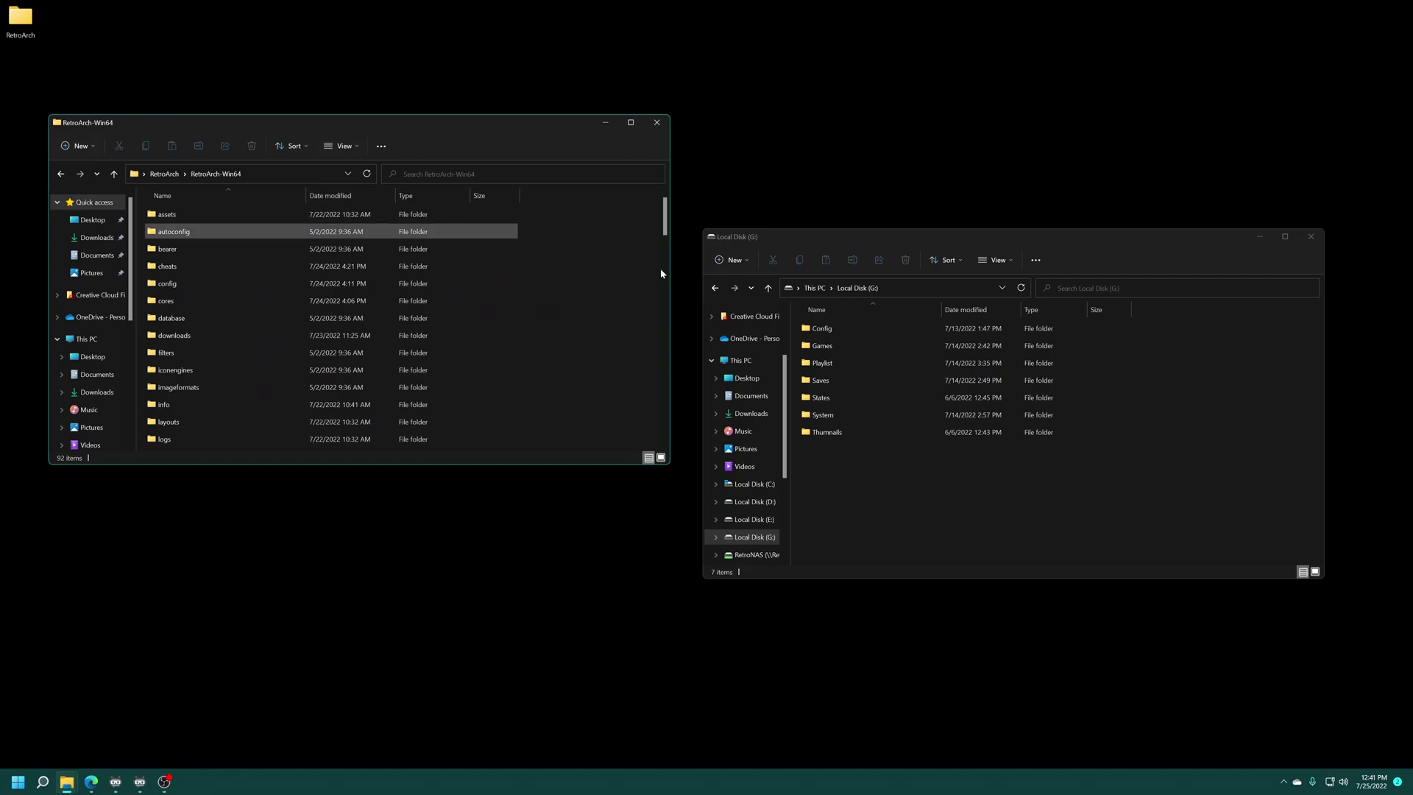
left_click_drag(866, 236, 914, 132)
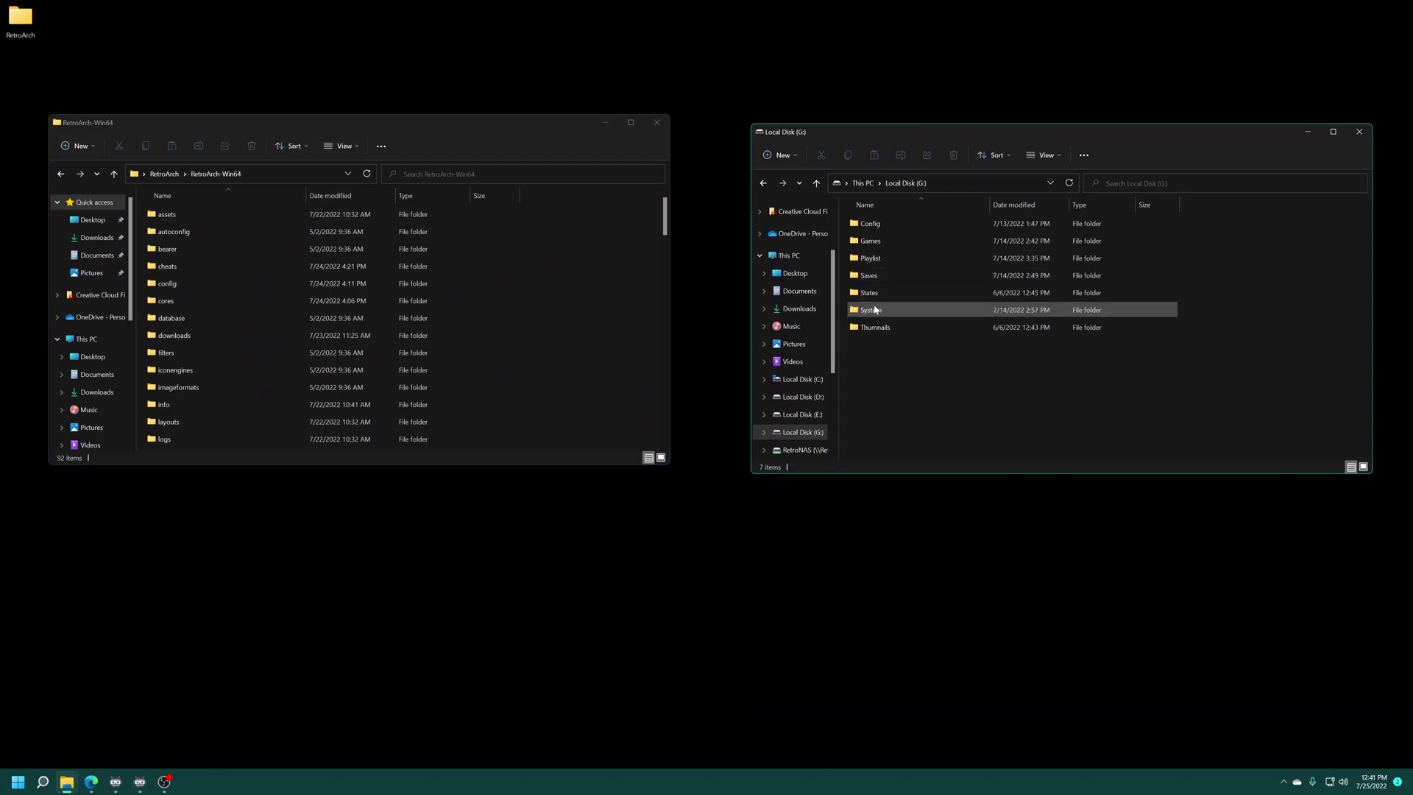
- Copy Windows 98 SE Default.img from RetroArch's system folder into the System folder on Local Disk (G:), and close the drive's window
scroll(187, 404, "down", 5)
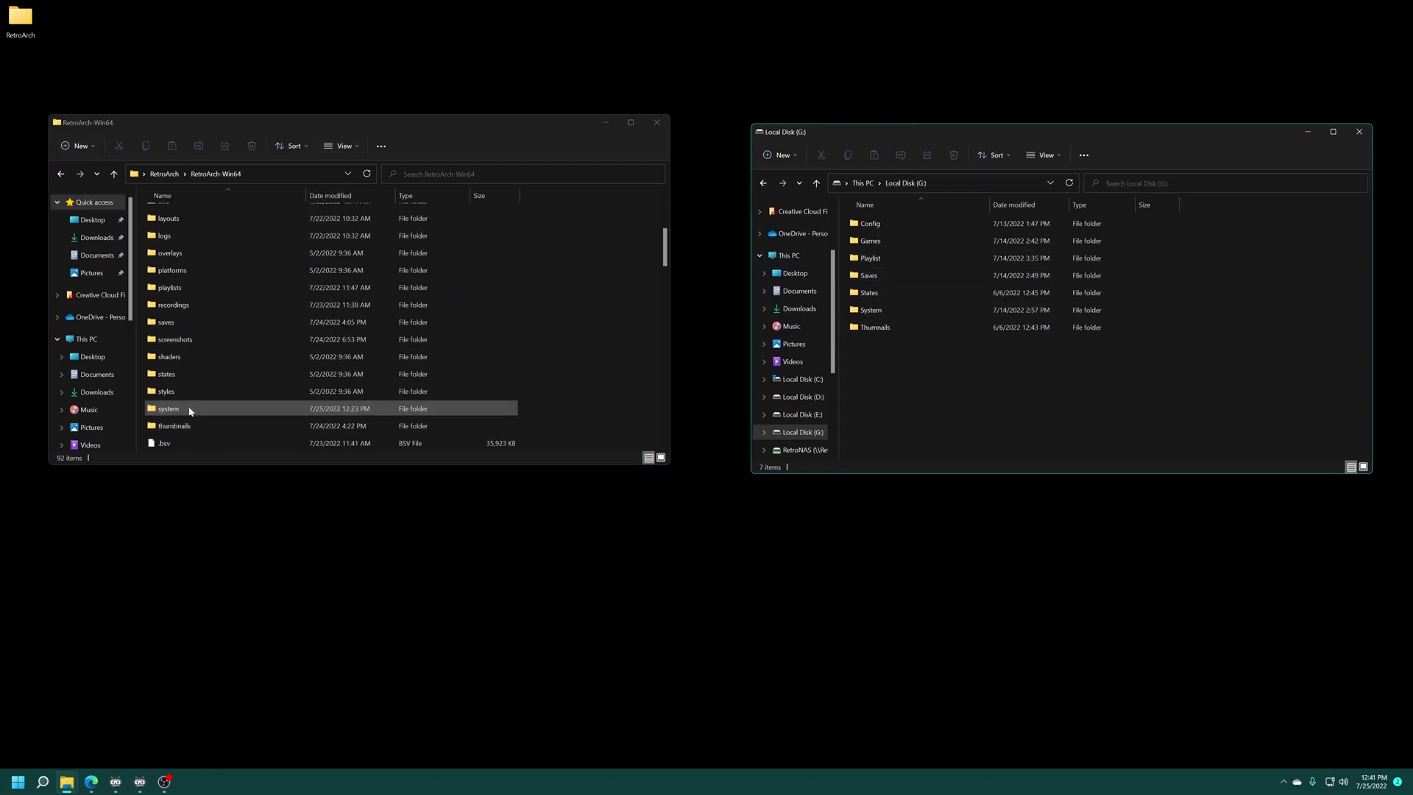
double_click(190, 410)
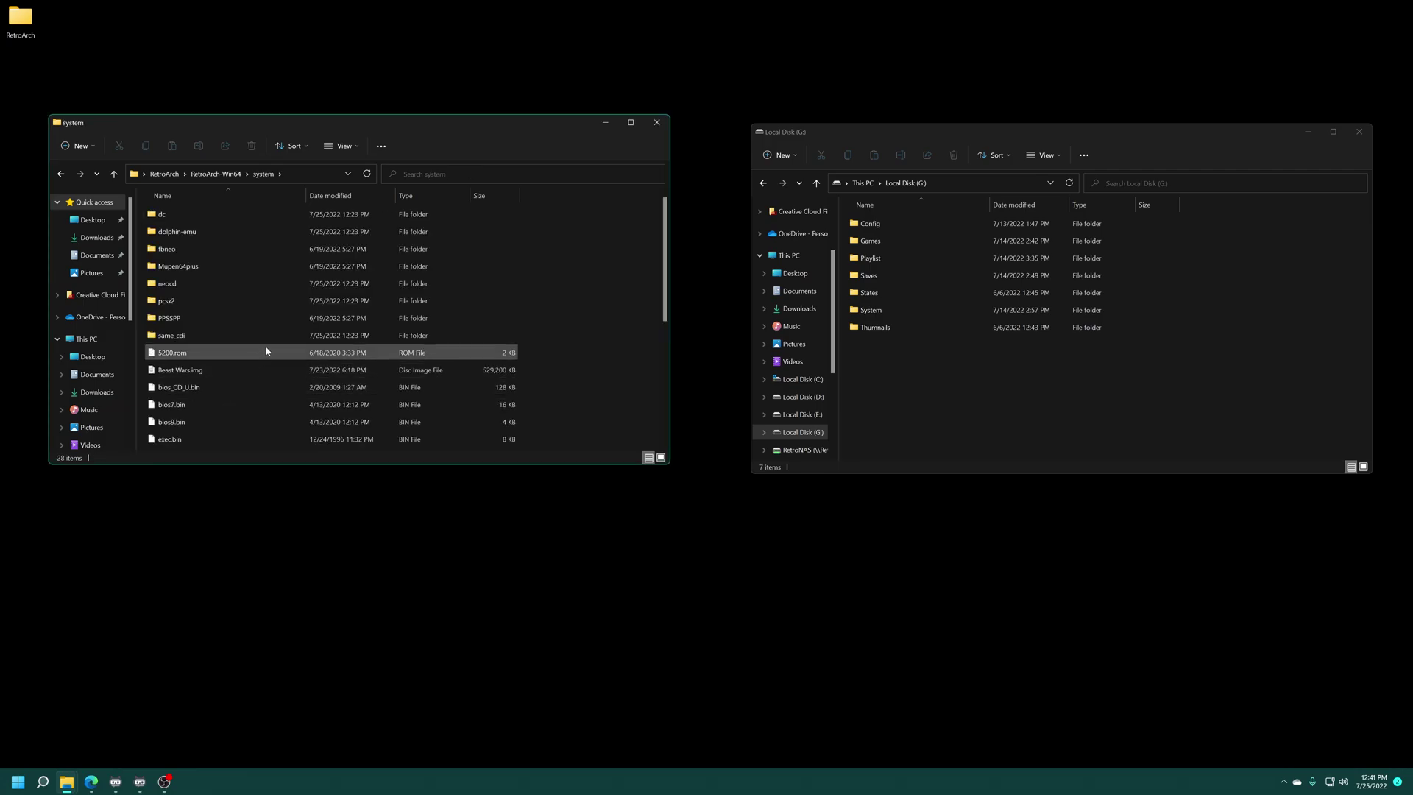
scroll(266, 346, "down", 5)
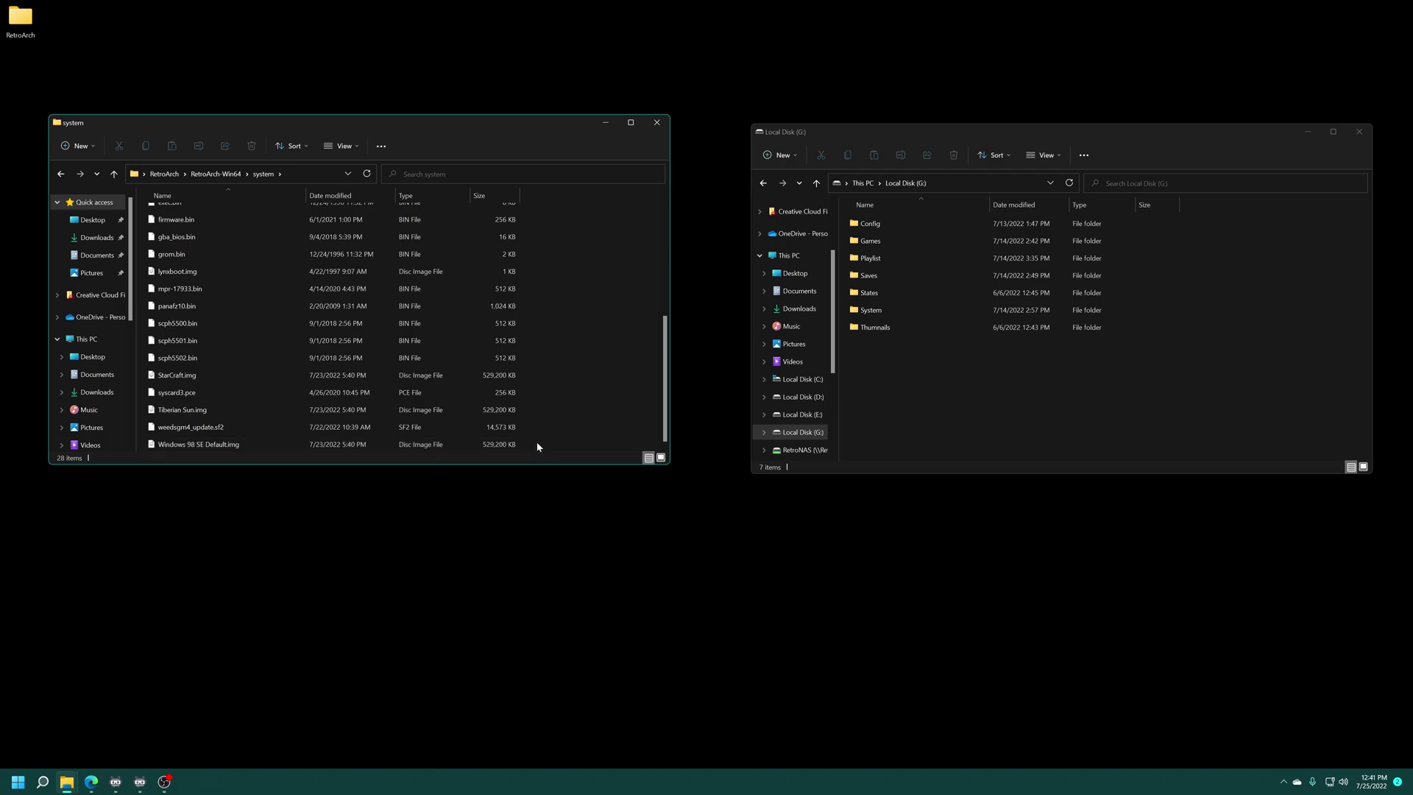
mouse_move(537, 444)
left_mouse_down()
mouse_move(313, 457)
mouse_move(313, 441)
mouse_move(220, 445)
left_mouse_up()
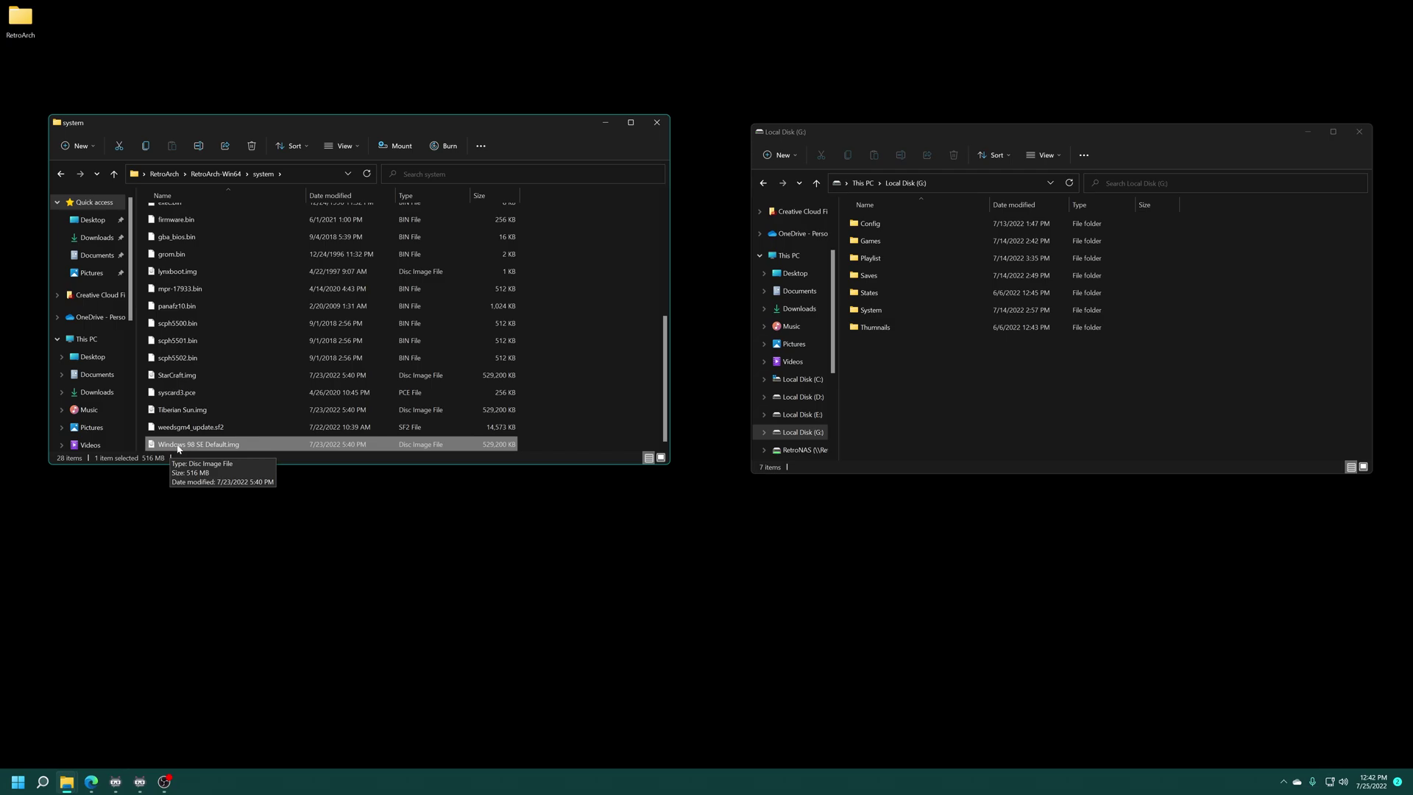
left_click_drag(179, 449, 852, 317)
double_click(852, 318)
scroll(883, 321, "down", 5)
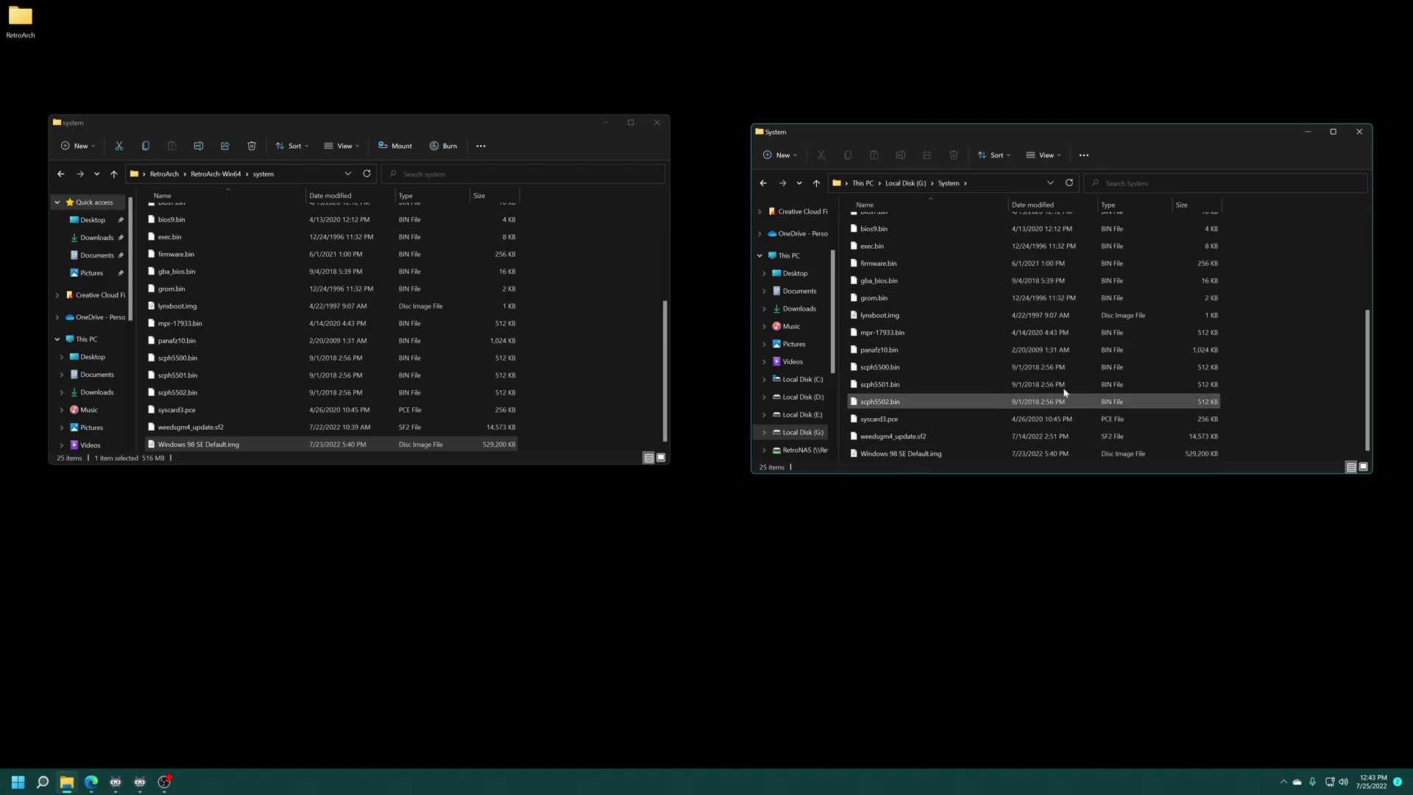
left_click(1358, 137)
left_click_drag(509, 129, 769, 164)
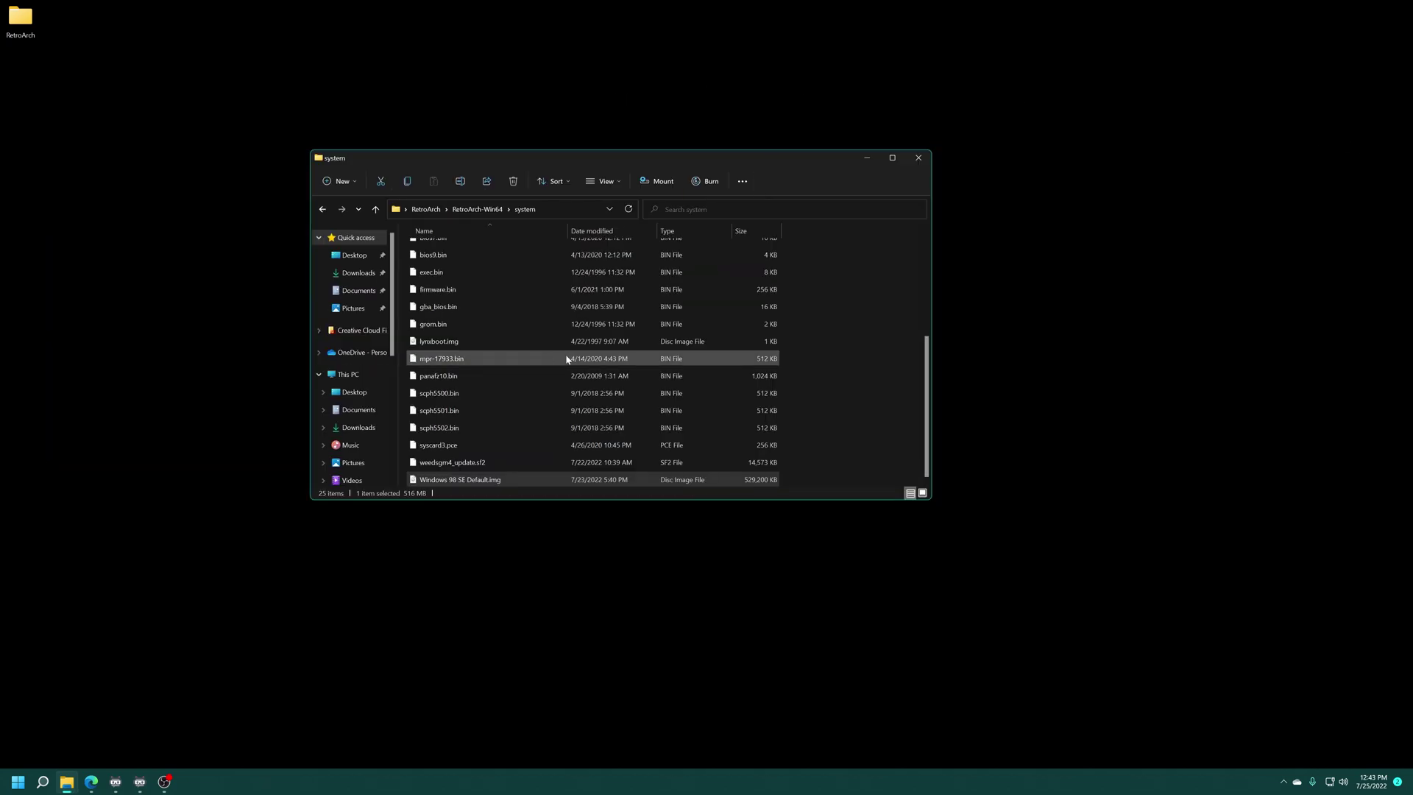
- Make four copies of Windows 98 SE Default.img inside RetroArch's system folder
right_click(457, 482)
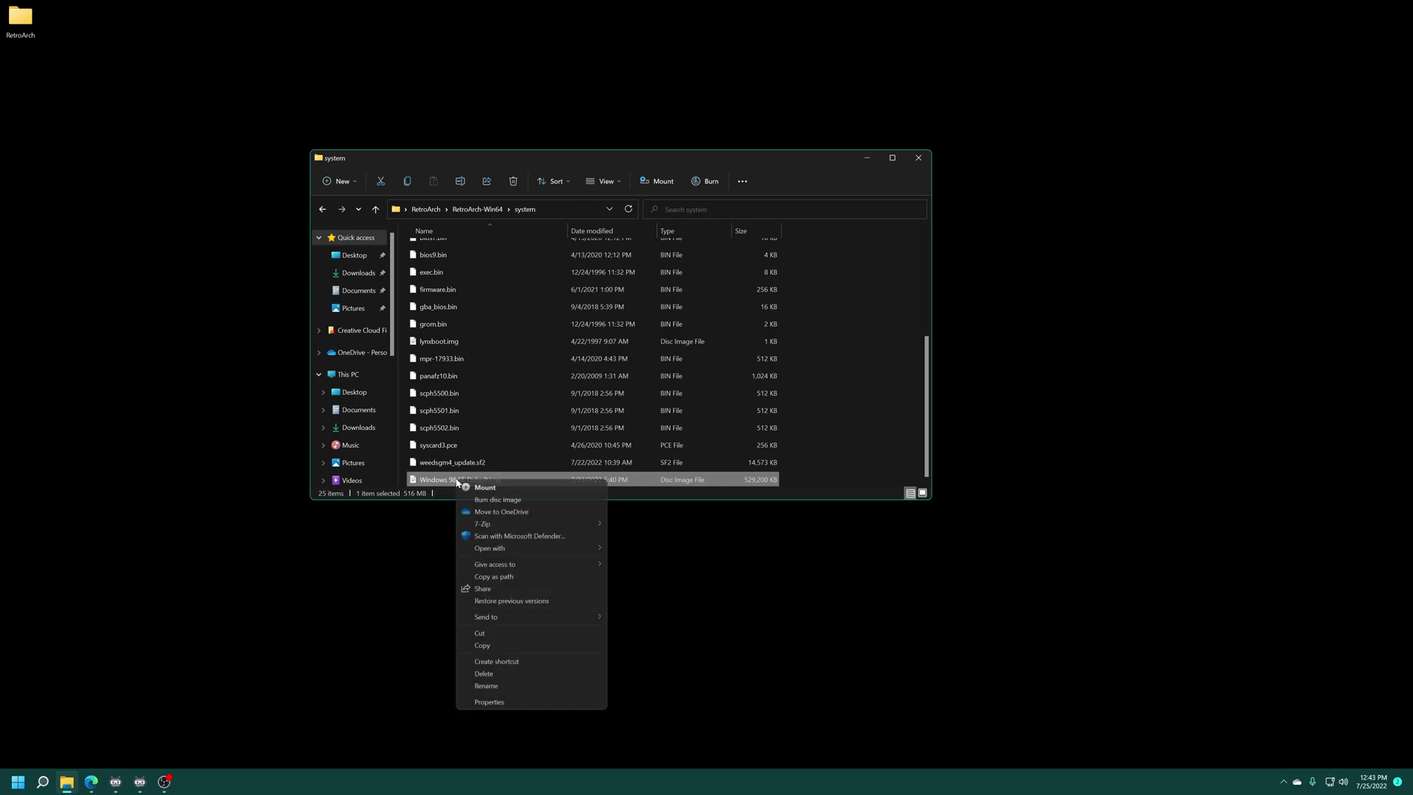
left_click(489, 646)
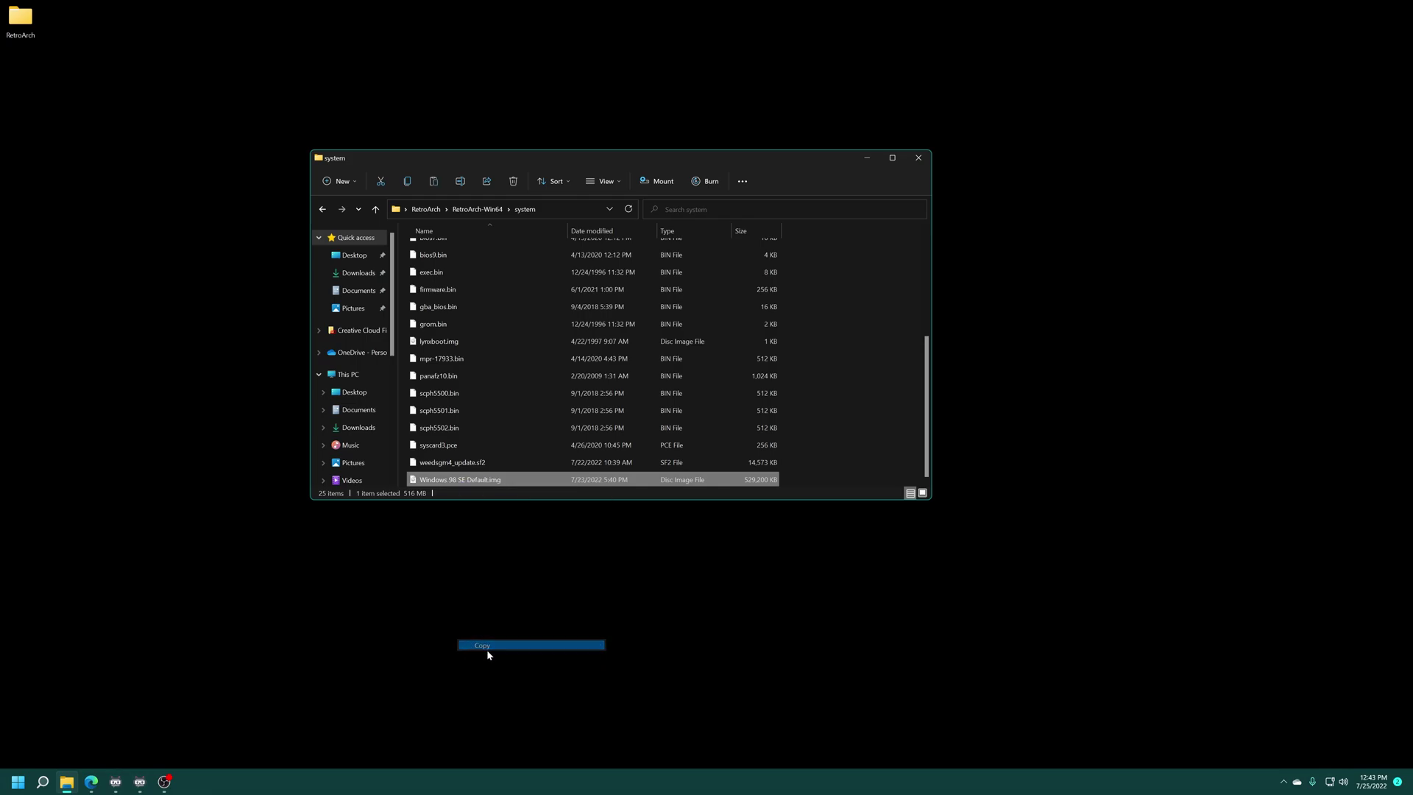
left_click(819, 441)
right_click(831, 412)
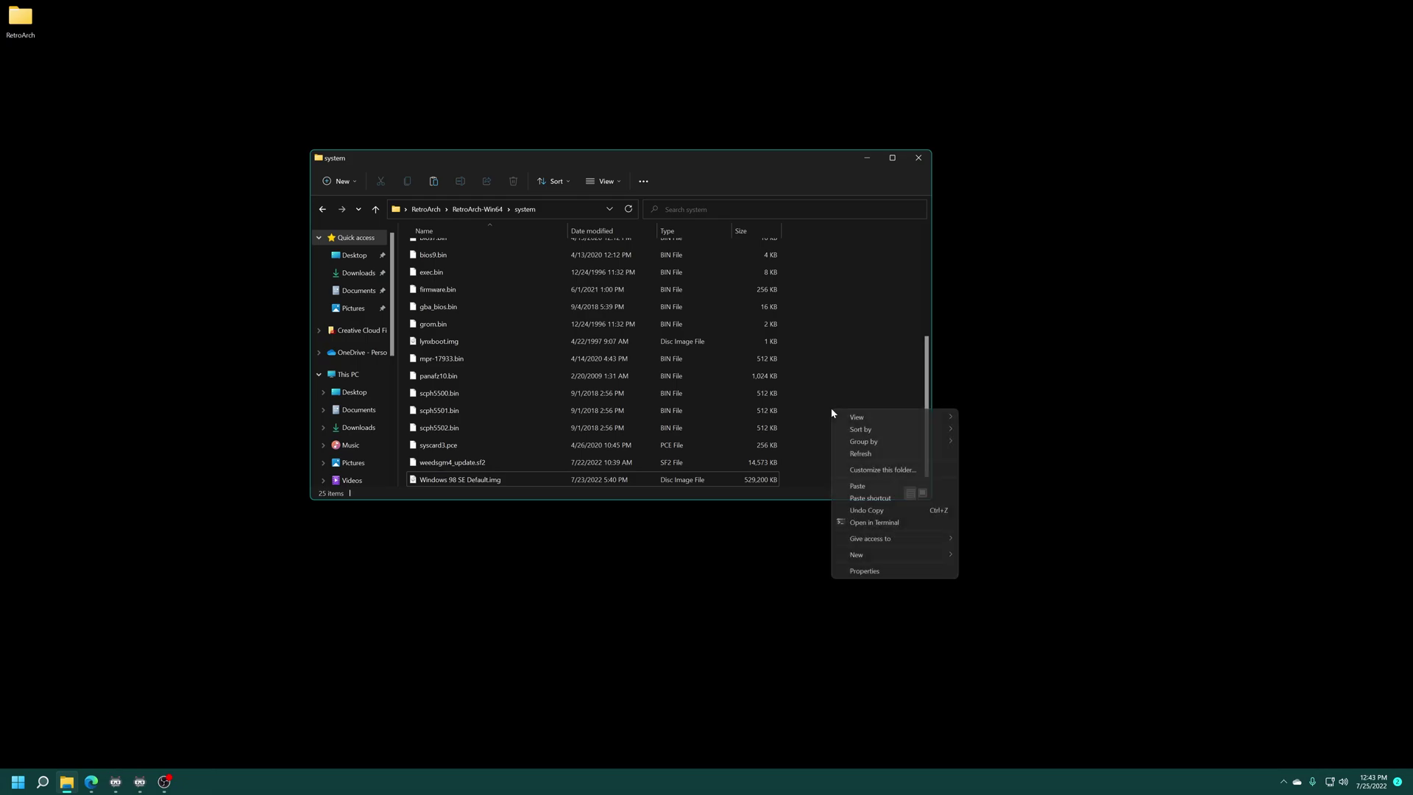
left_click(858, 485)
key("ctrl+v")
key("ctrl+v")
key("ctrl+v")
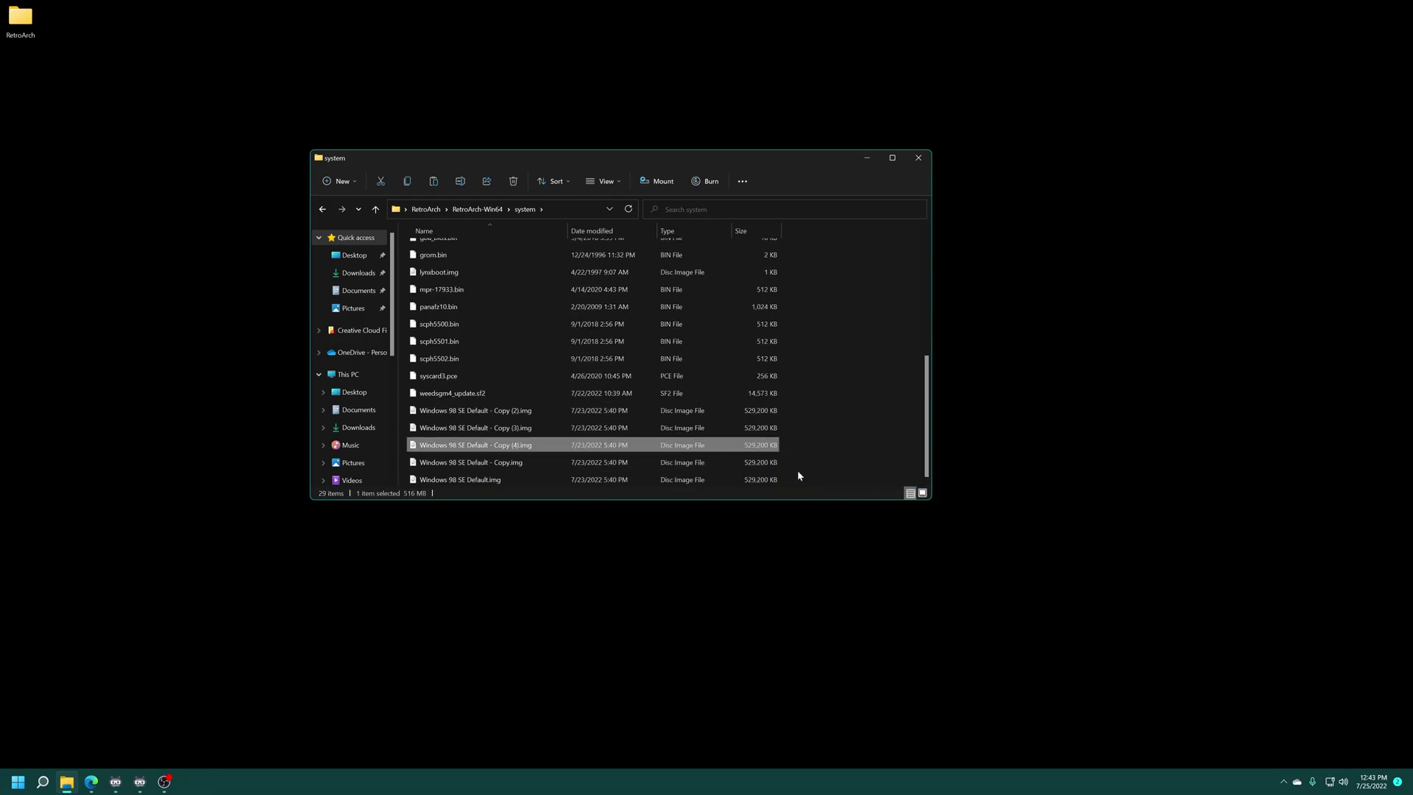
left_click_drag(538, 466, 518, 417)
left_click(448, 482)
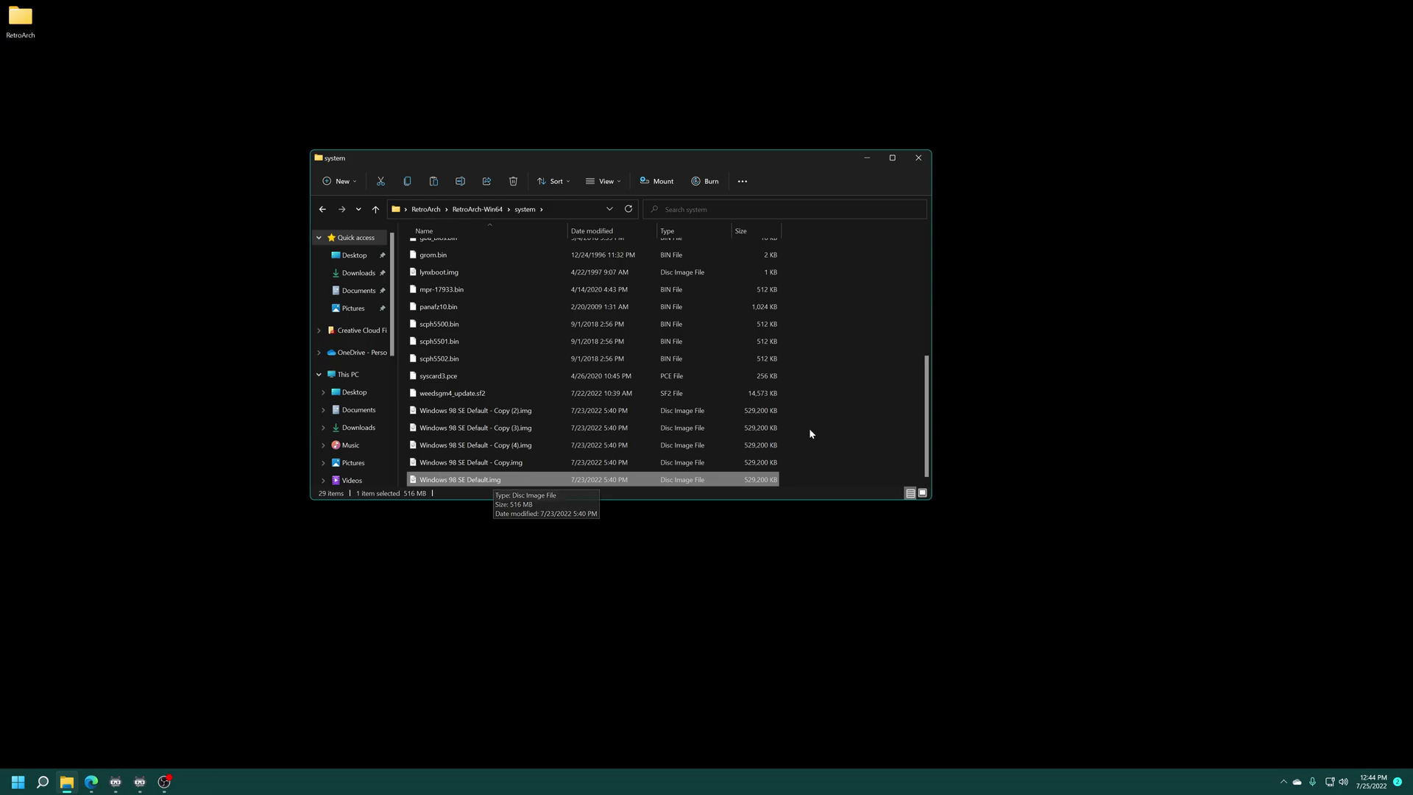
left_click_drag(796, 409, 787, 455)
- Rename Windows 98 SE Default - Copy (2).img as Beast Wars.img
left_click(460, 412)
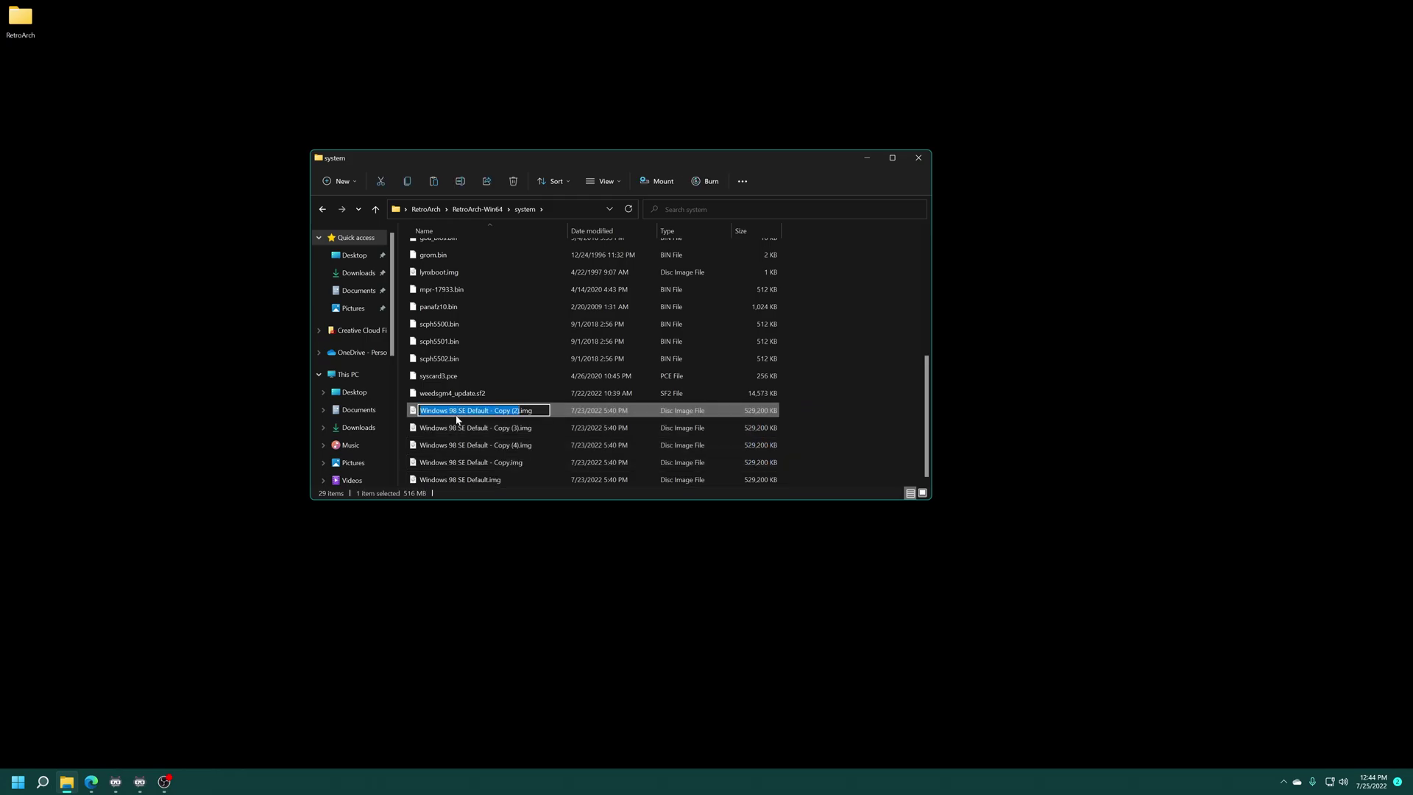
type("Beast Wars")
key("Return")
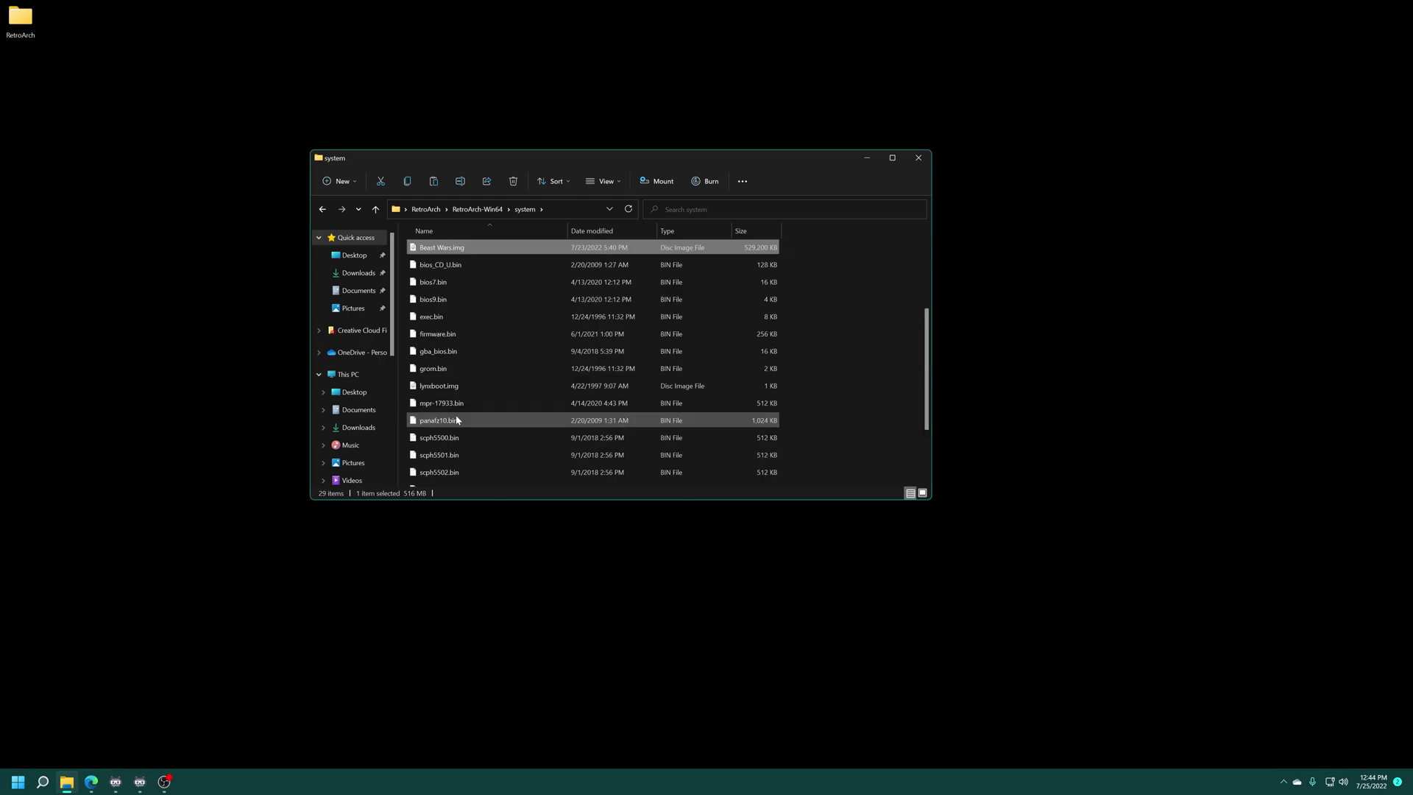
- Rename Windows 98 SE Default - Copy (3).img as StarCraft.img
scroll(565, 407, "down", 2)
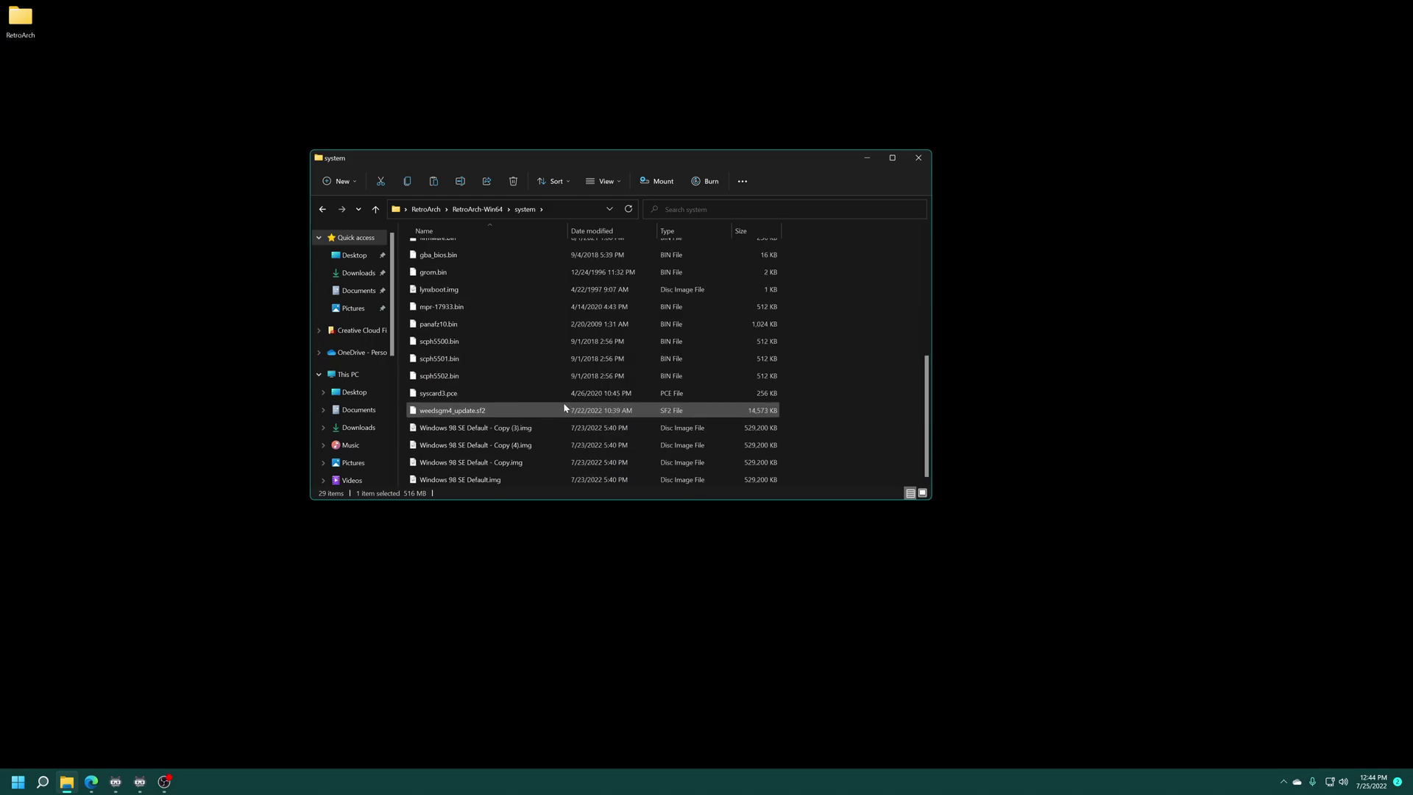
left_click(497, 430)
key("F2")
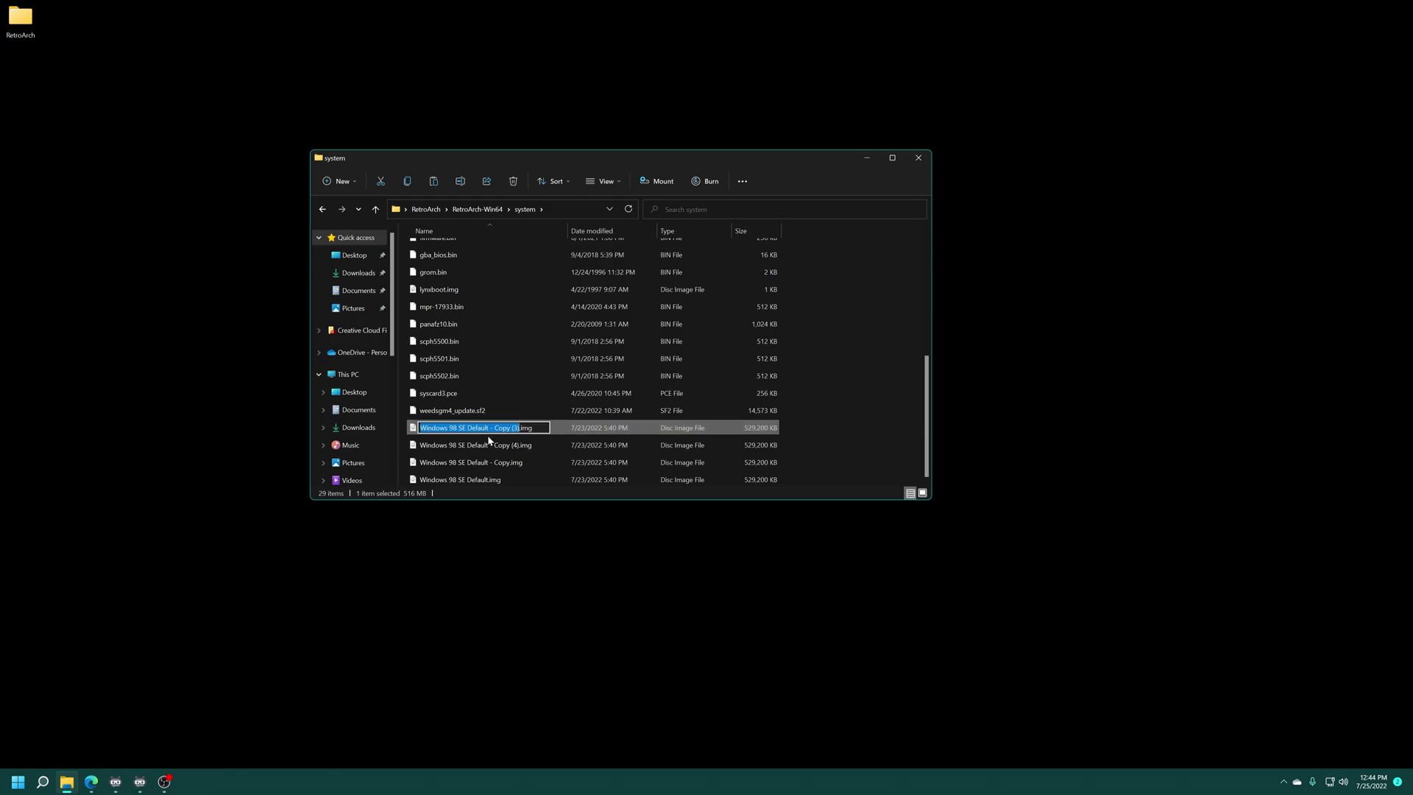
type("StarCraf")
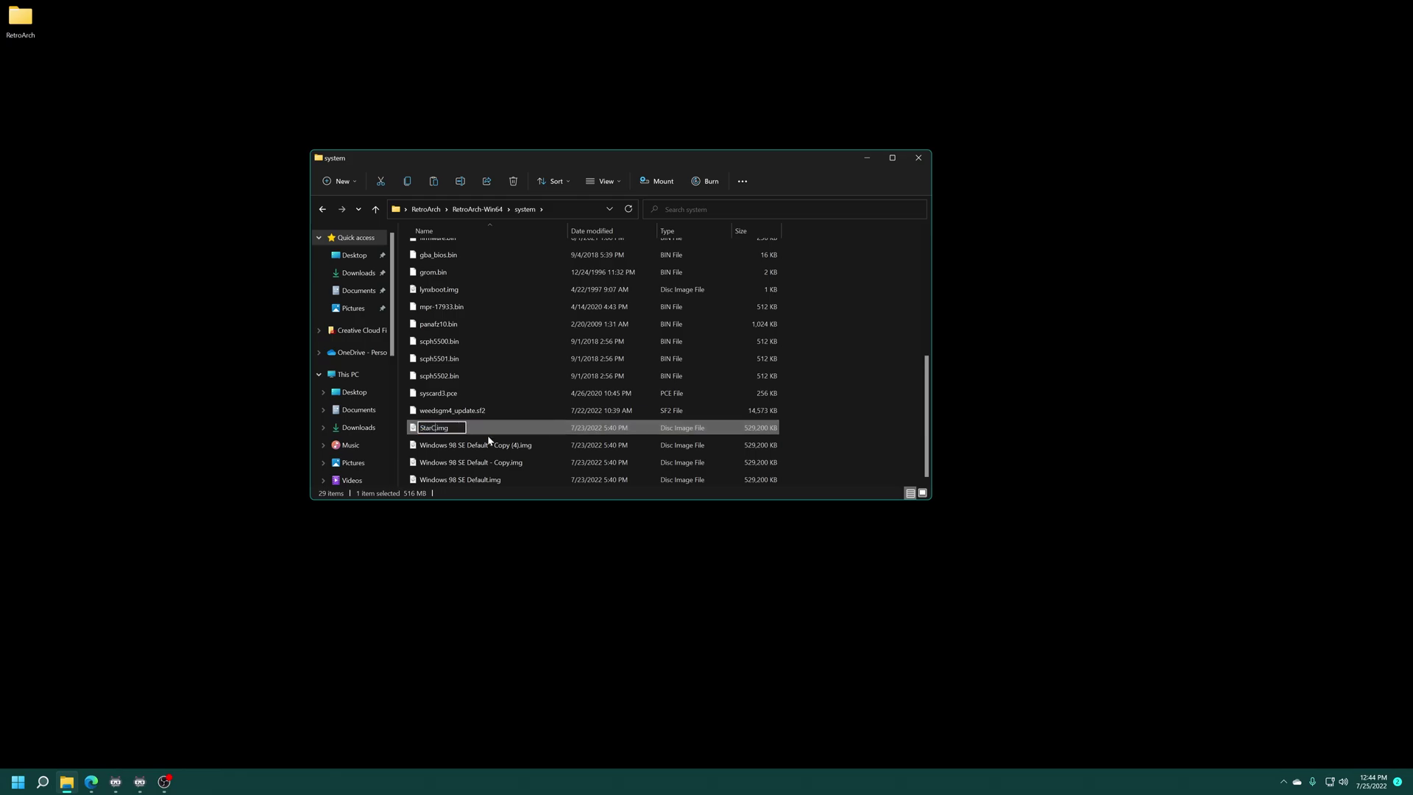
type("t")
key("Return")
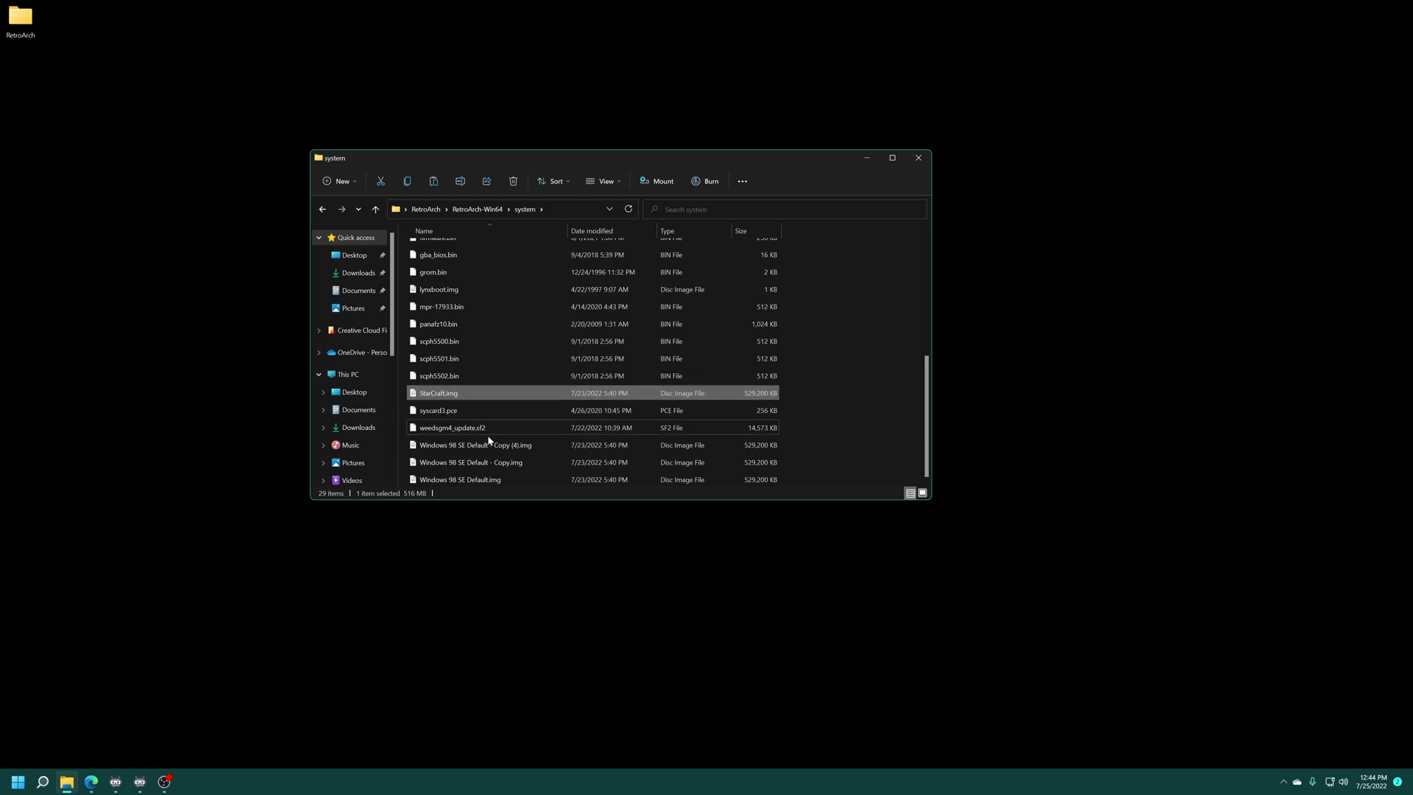
- Rename Windows 98 SE Default - Copy (4).img as Tiberian Sun.img
left_click(445, 447)
key("F2")
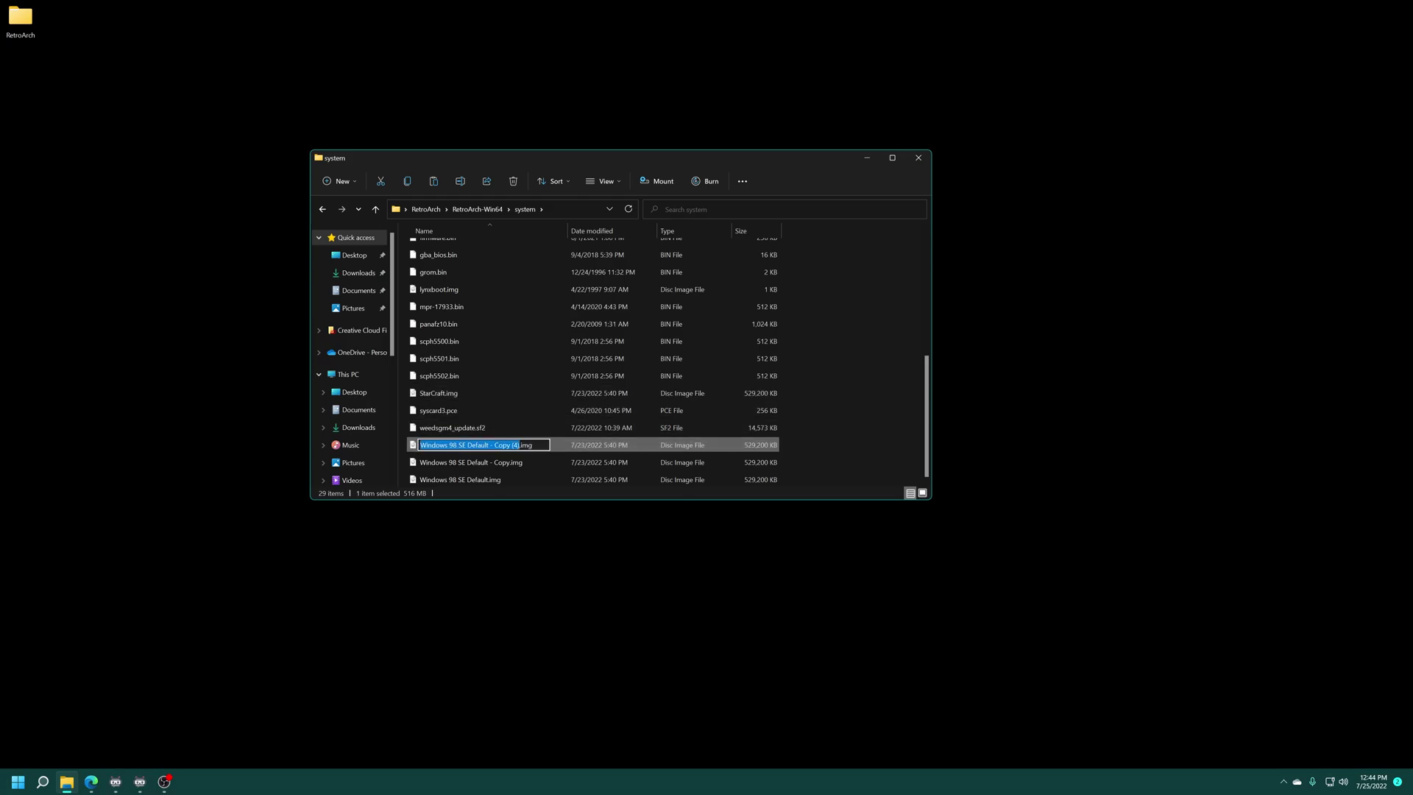
type("Tib")
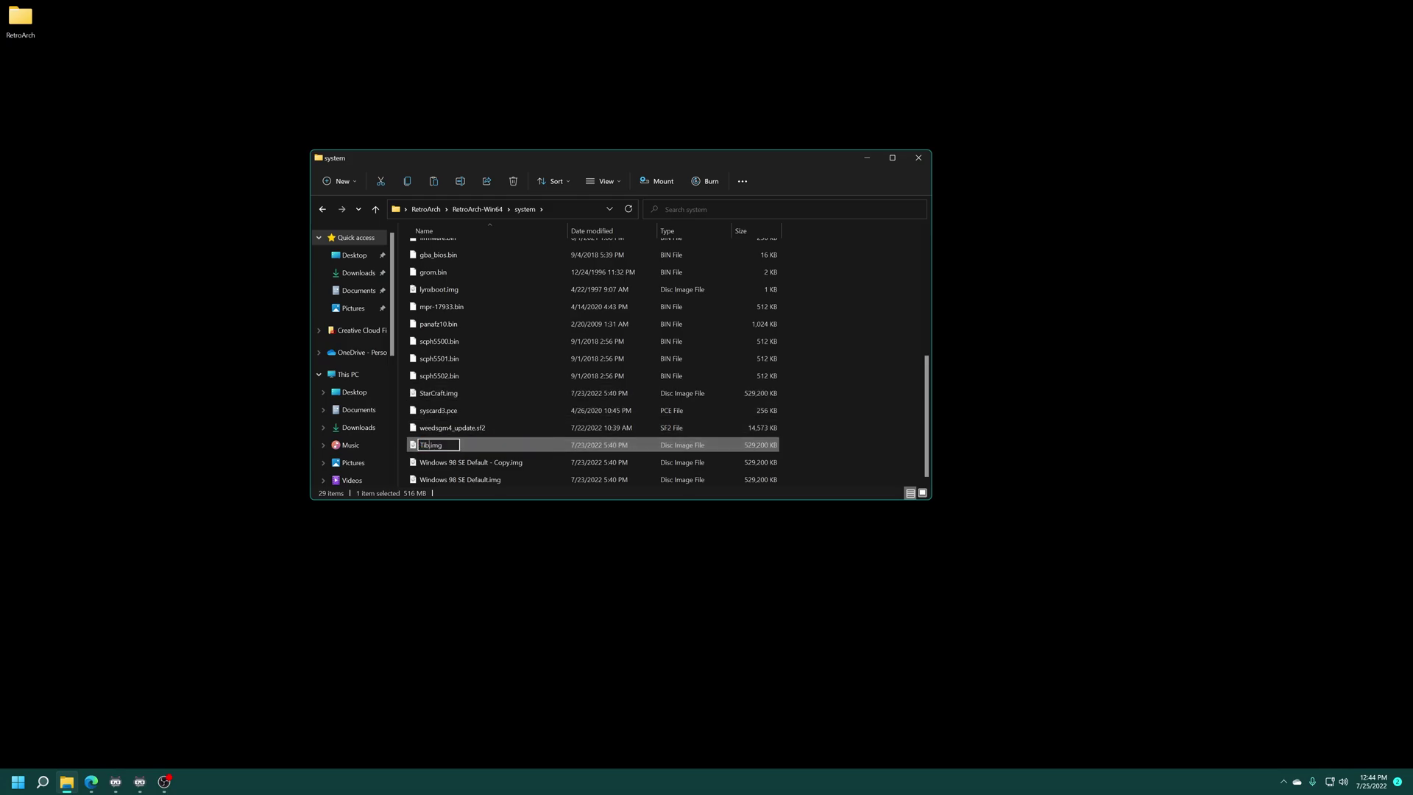
type("erian Sun")
key("Return")
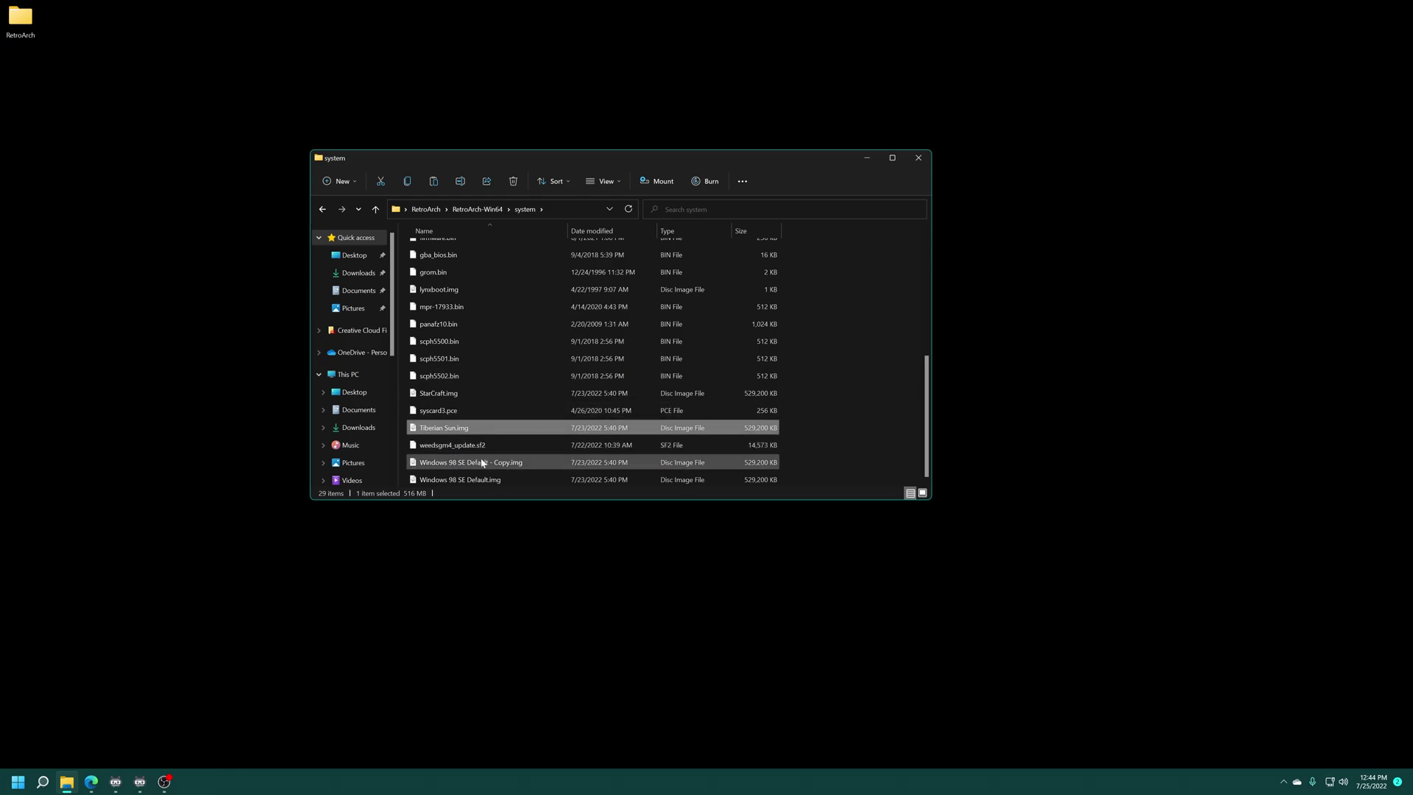
- Rename Windows 98 SE Default - Copy.img as Rogue Squadron.img
left_click(468, 467)
left_click(465, 467)
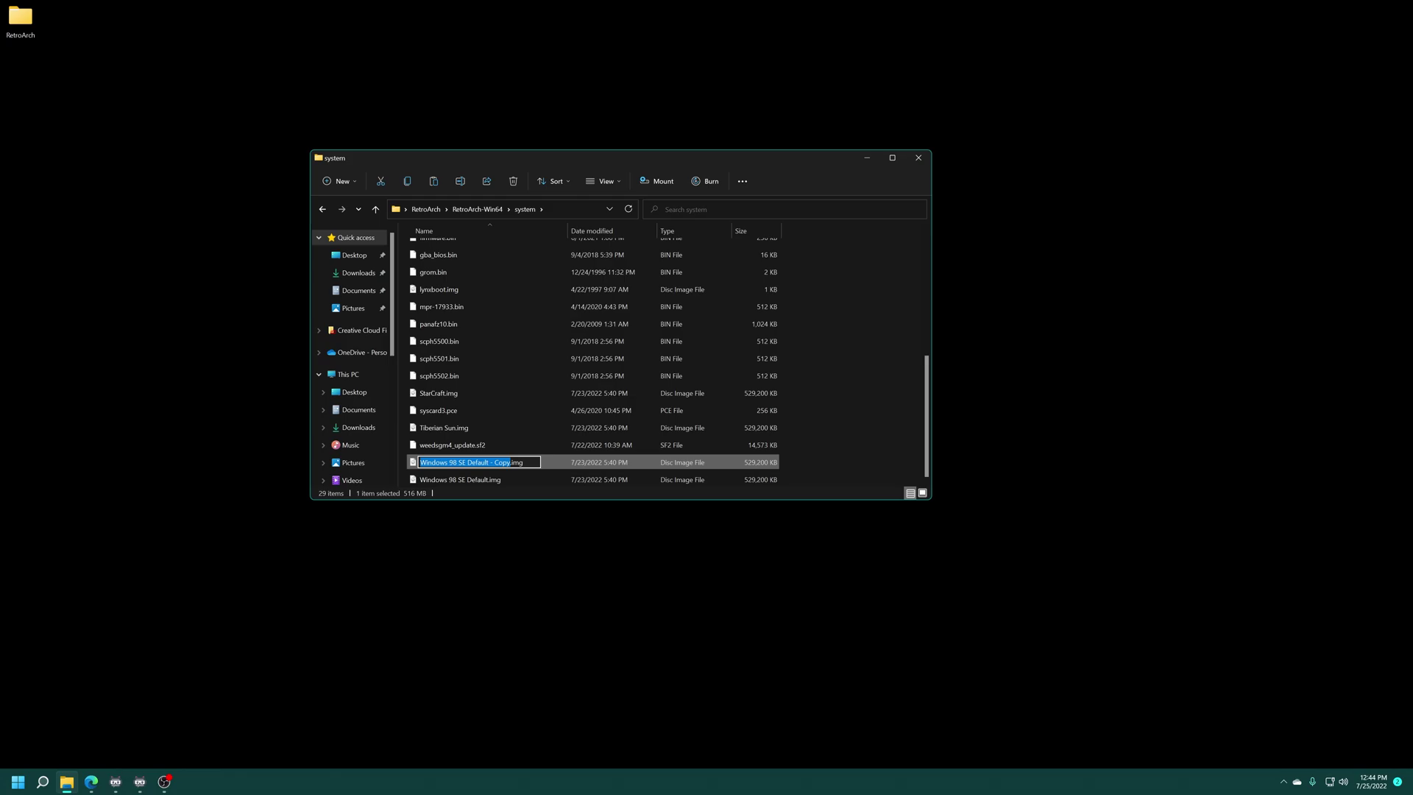
type("Rogue Squa")
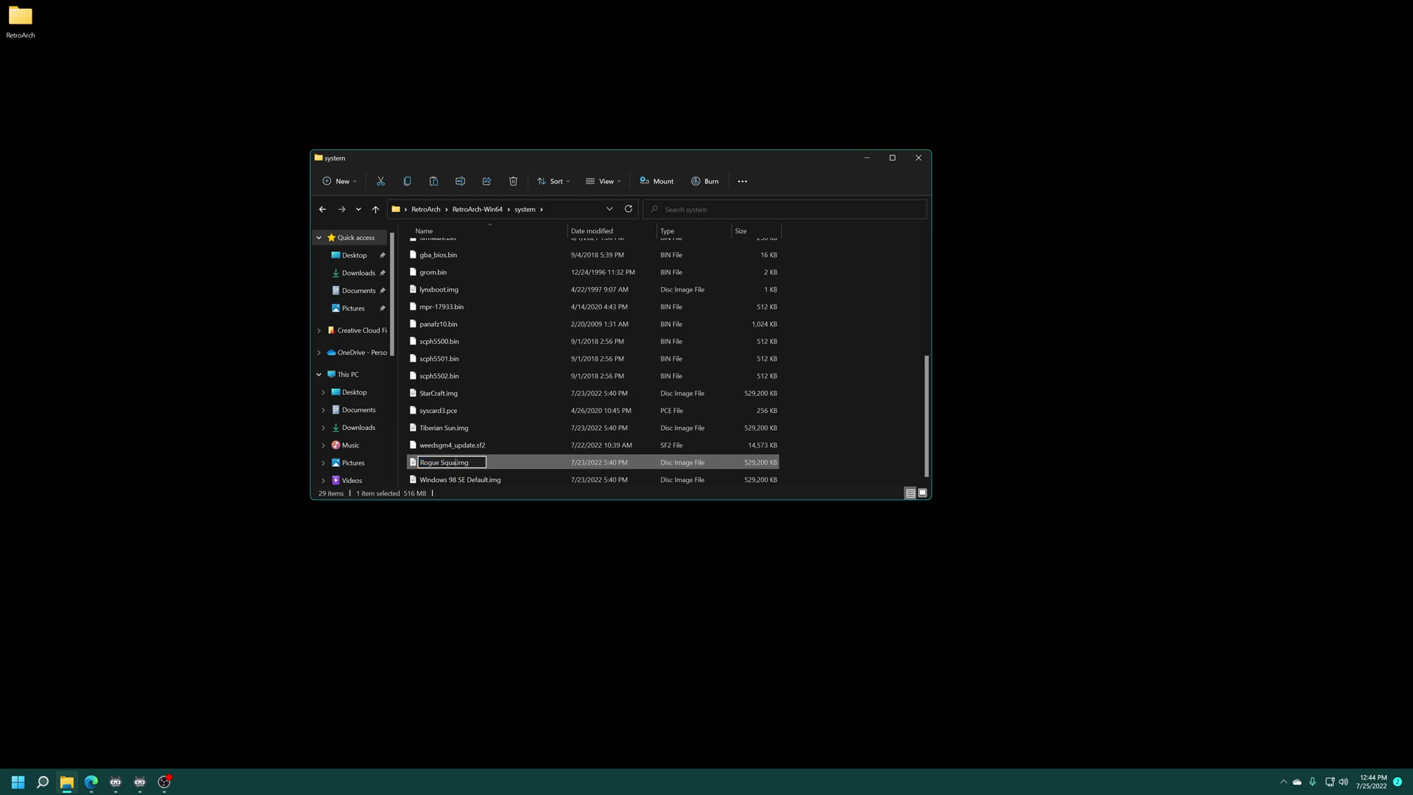
type("dron")
key("Return")
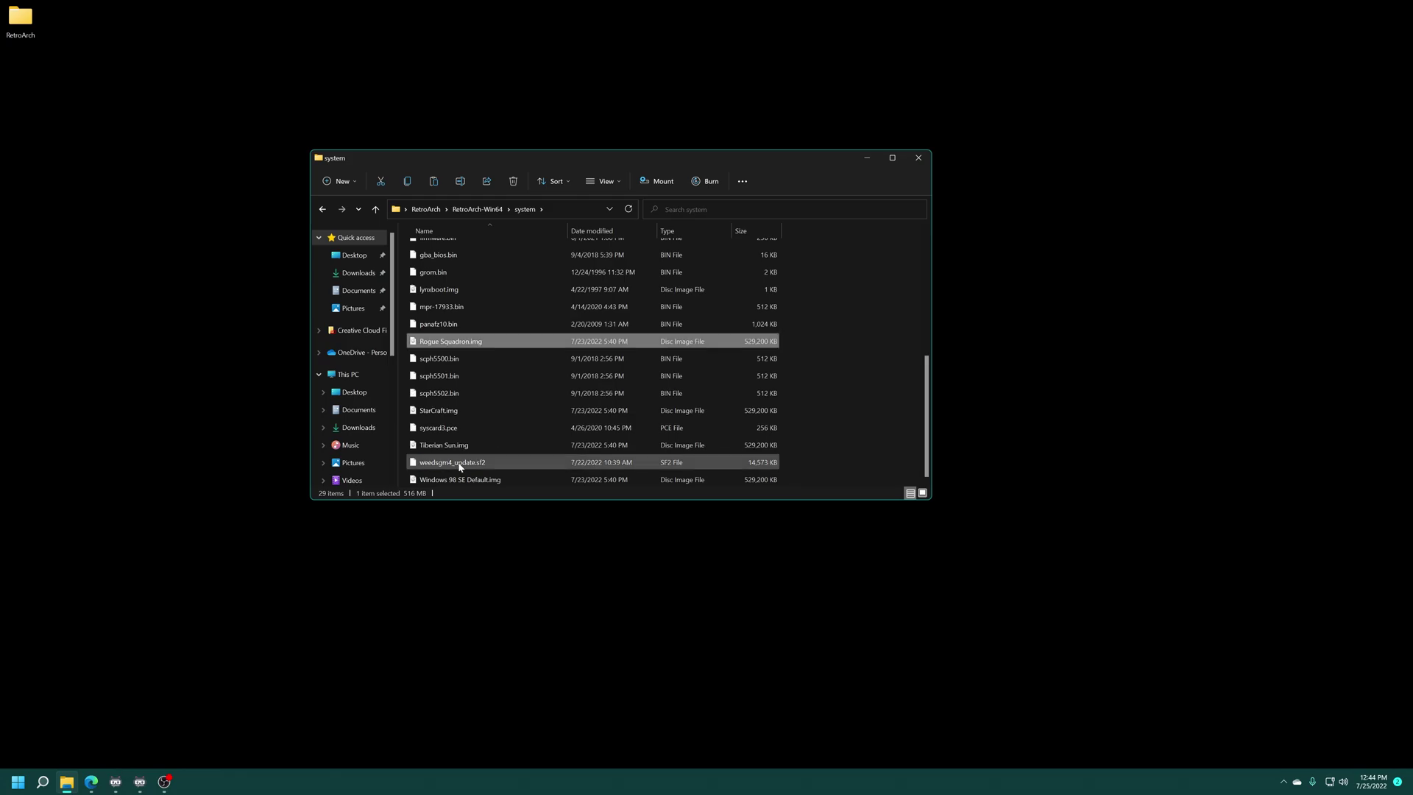
- Go back up to the RetroArch-Win64 folder and launch RetroArch
scroll(744, 404, "up", 5)
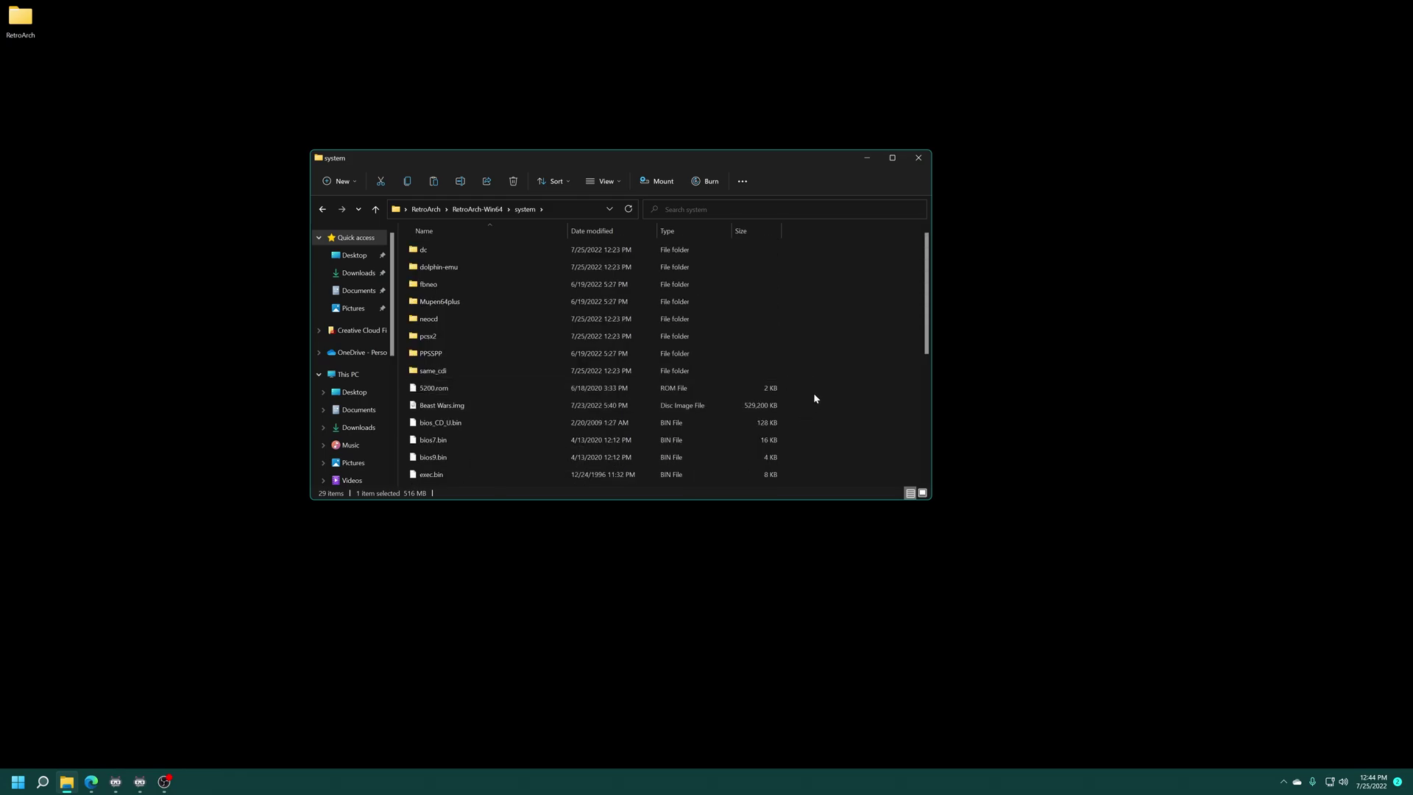
key("alt+Up")
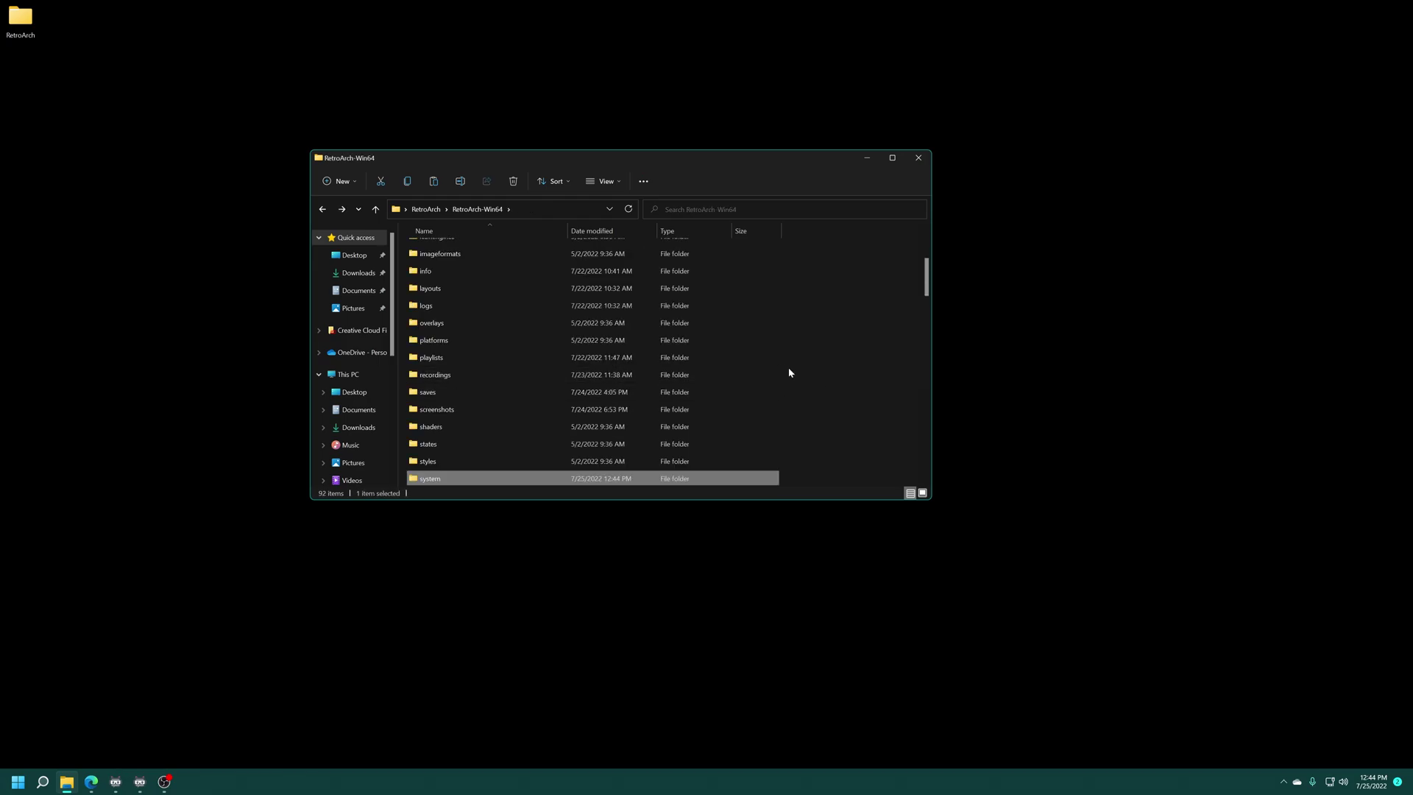
scroll(802, 383, "down", 15)
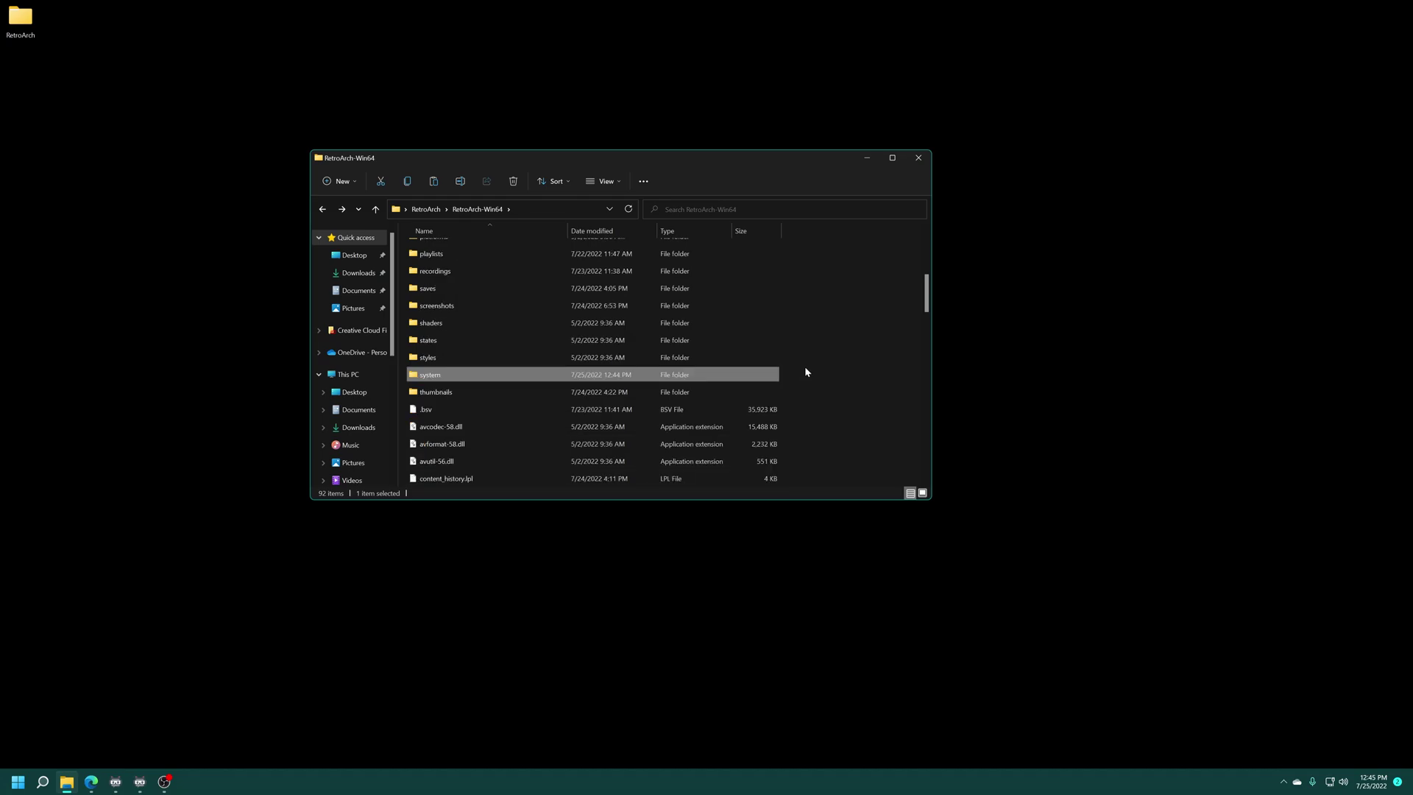
left_click(456, 378)
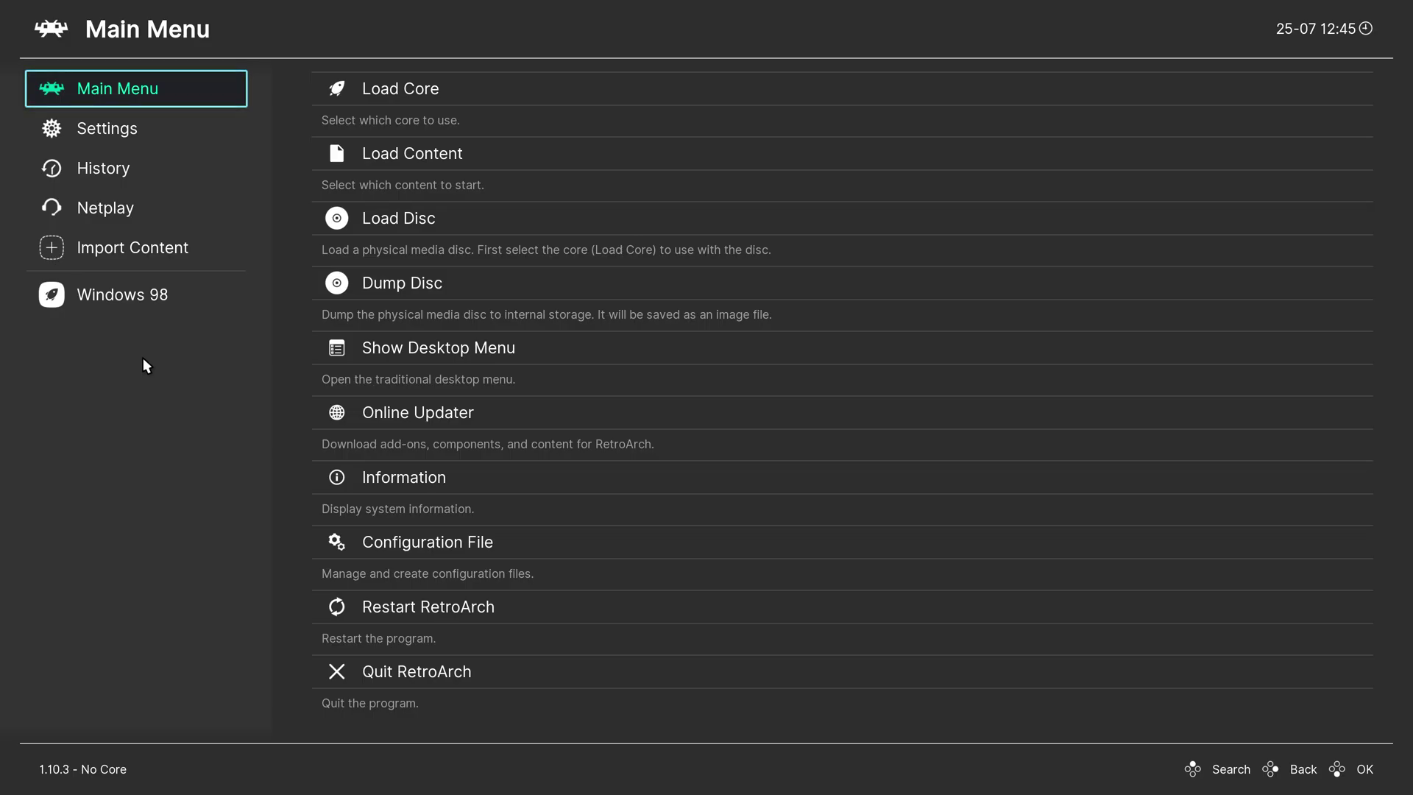
- Open the Windows 98 playlist and run the StarCraft - Brood War entry
left_click(142, 291)
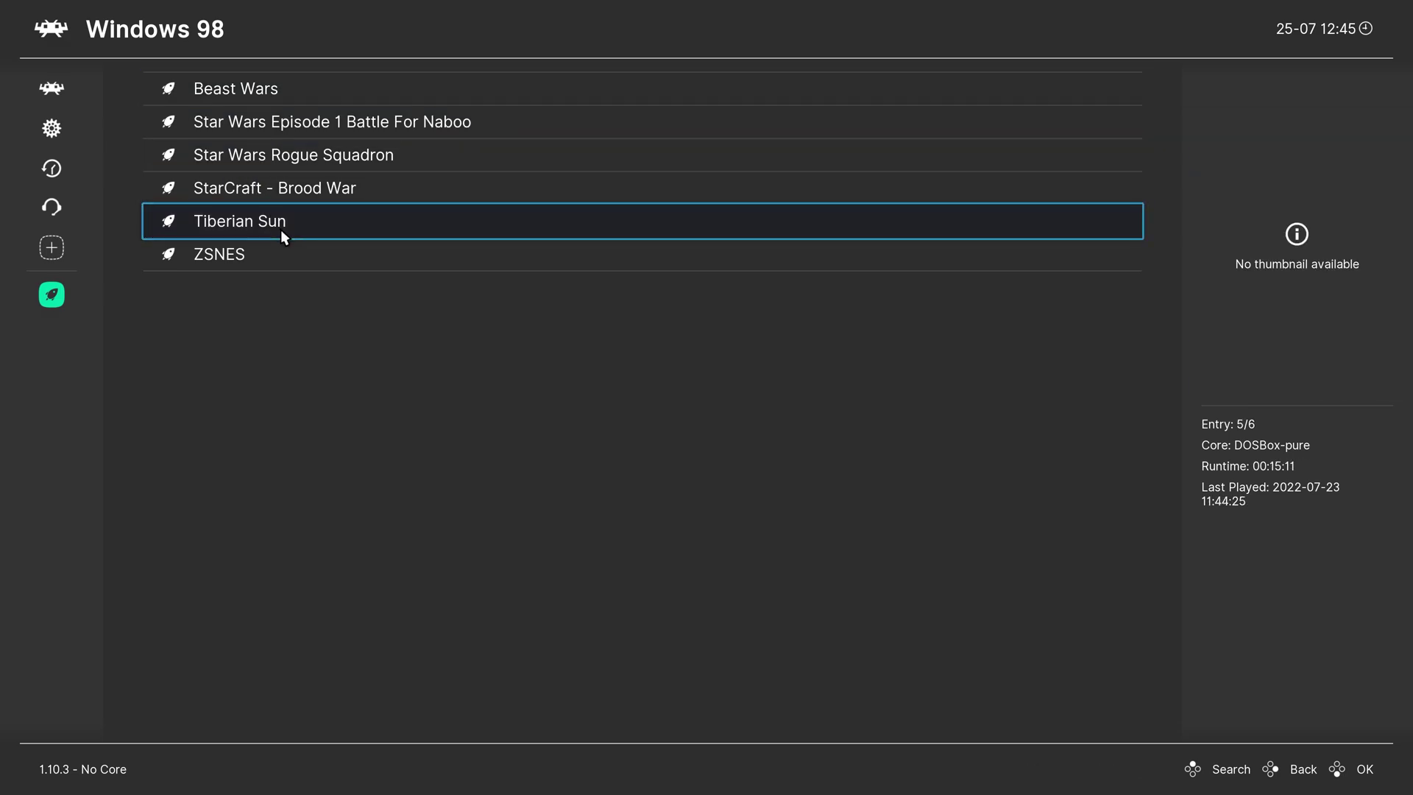
left_click(289, 188)
left_click(197, 88)
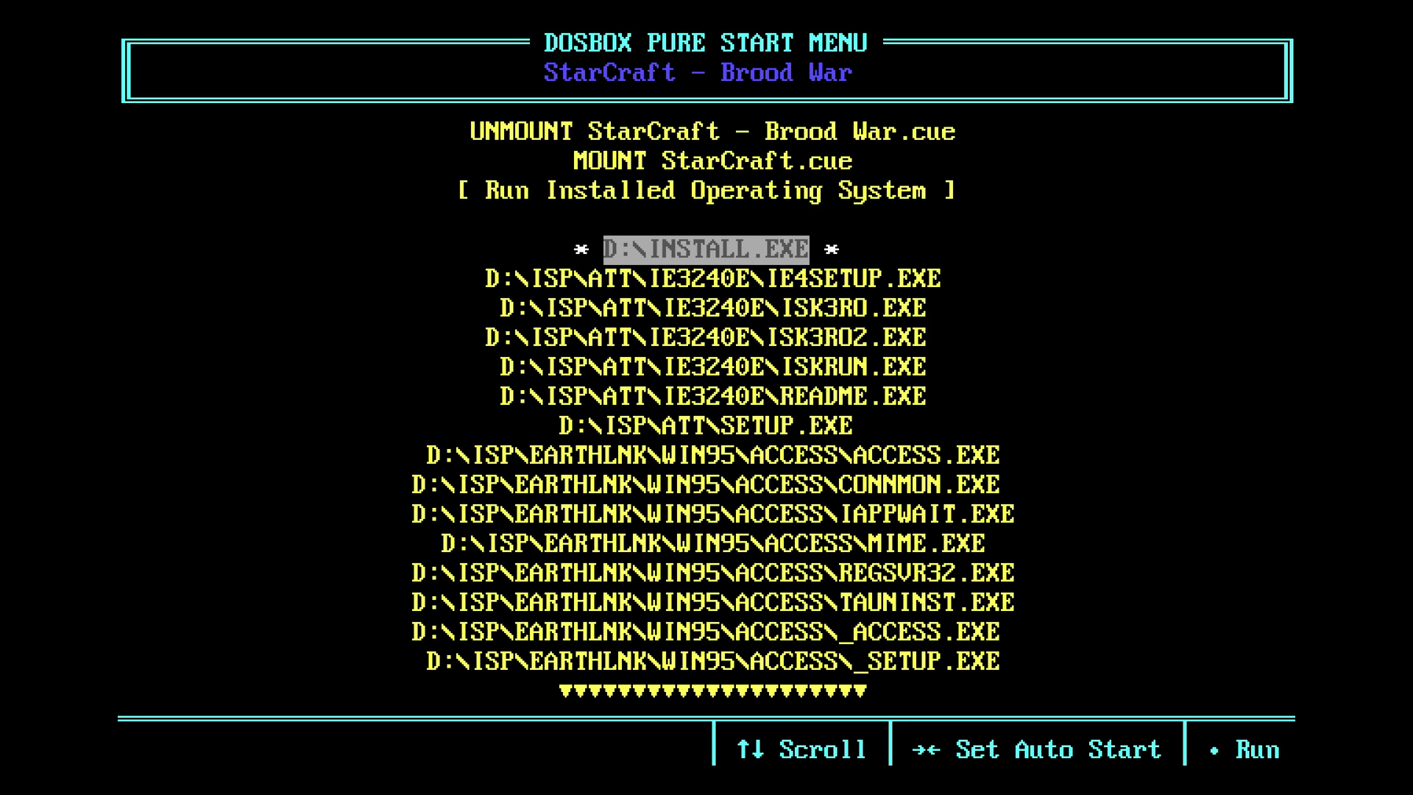
- Turn on Game Focus and choose to run the installed operating system
key("Scroll_Lock")
key("Up")
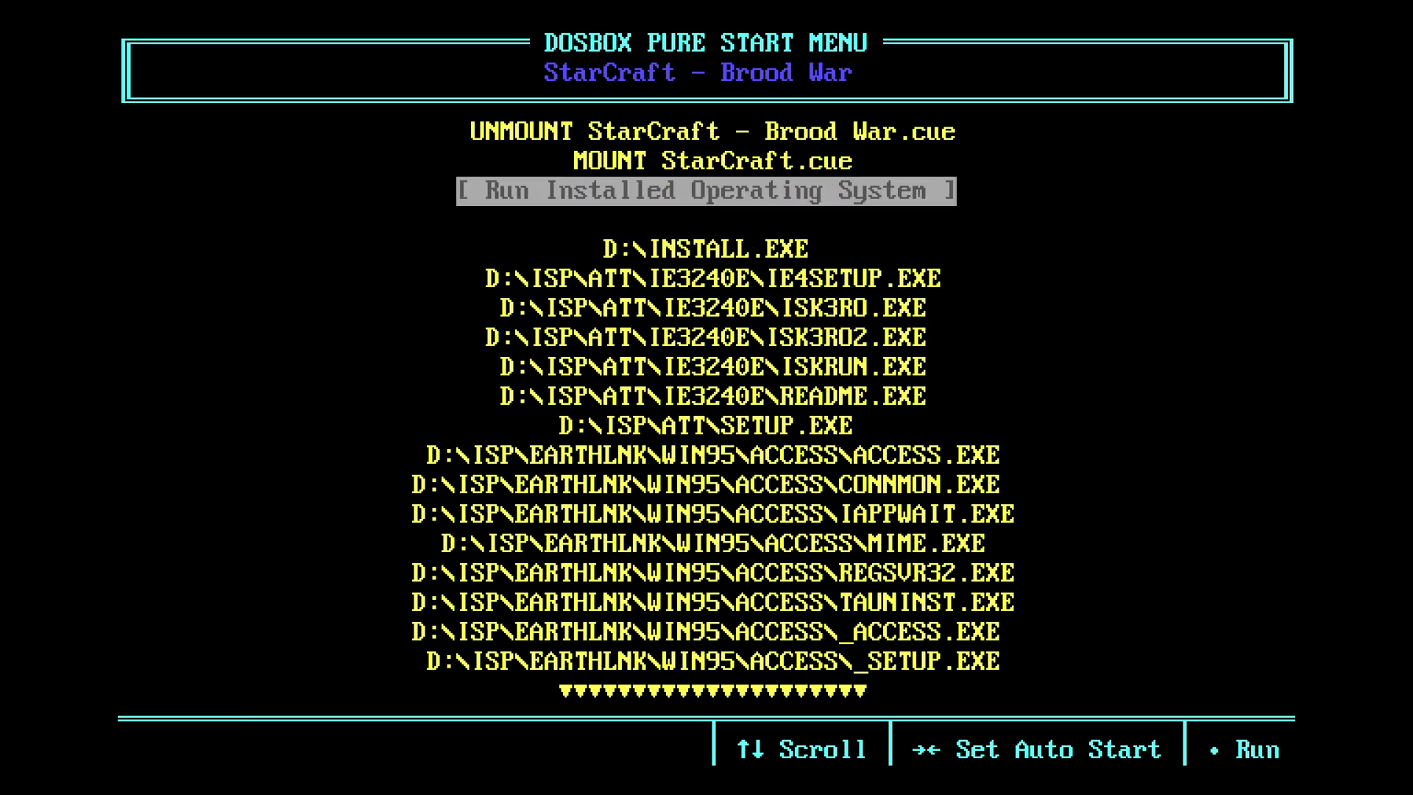
key("Return")
- Boot Windows 98 from the StarCraft operating system disk image and open My Computer
key("Down")
key("Down")
key("Down")
key("Down")
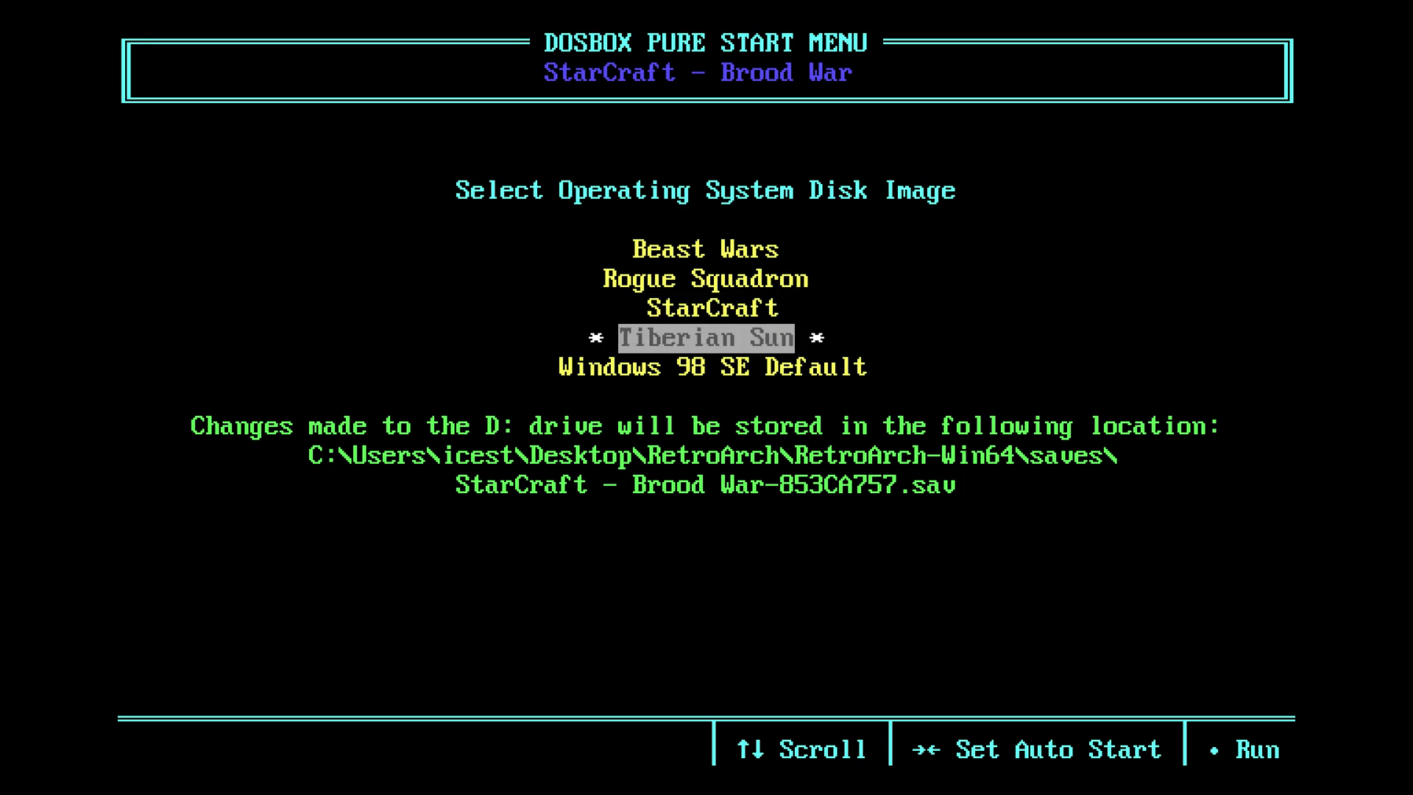
key("Up")
key("Up")
key("Up")
key("Up")
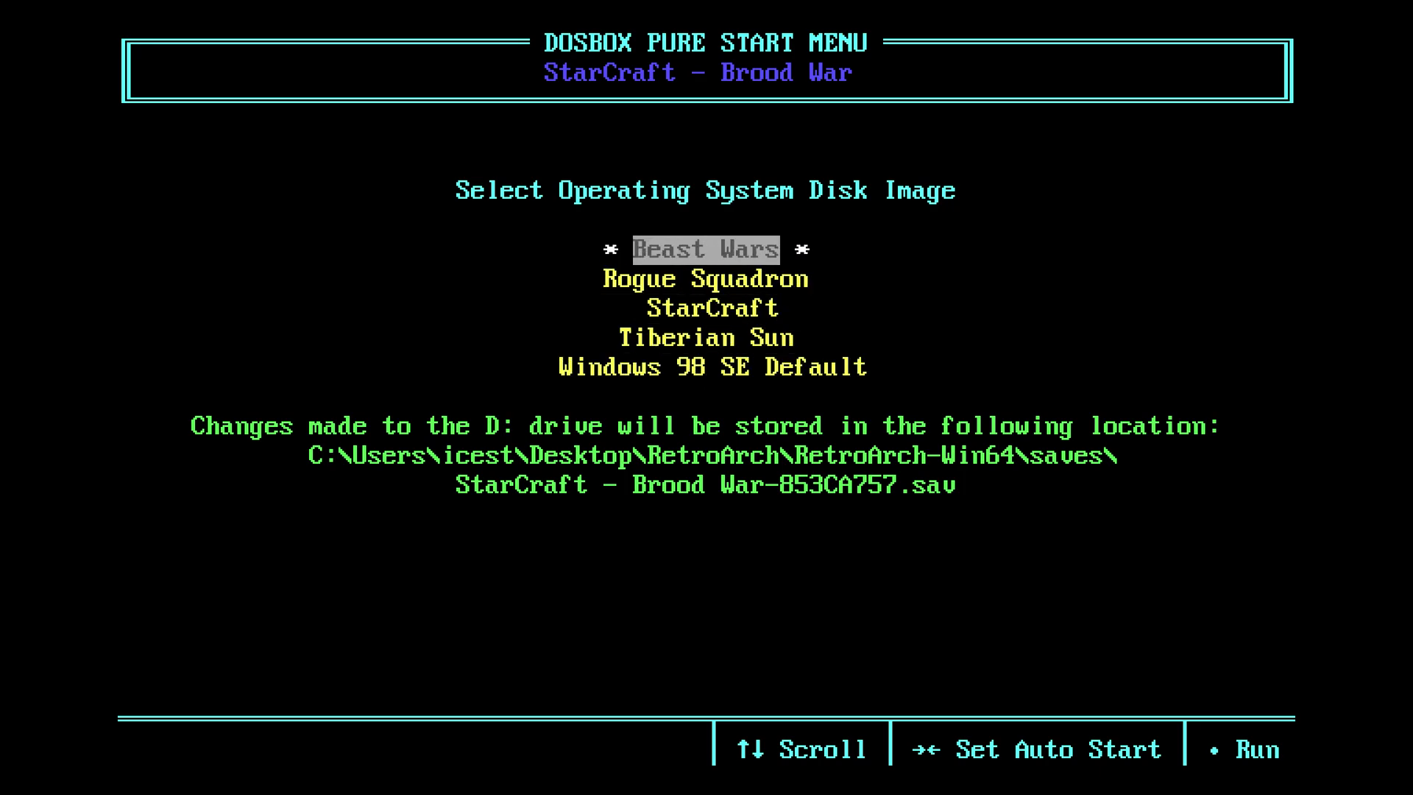
key("Down")
key("Down")
key("Down")
key("Down")
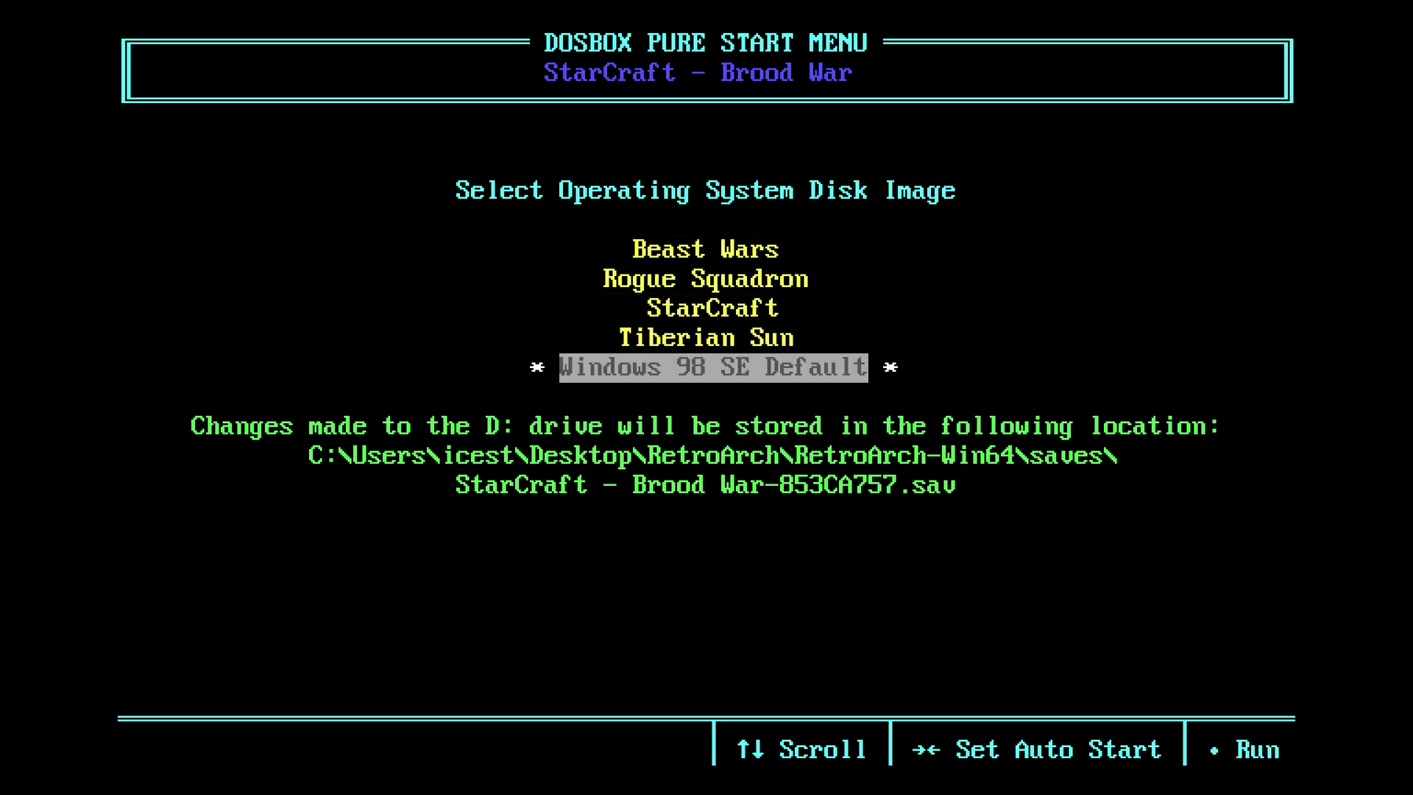
key("Up")
key("Up")
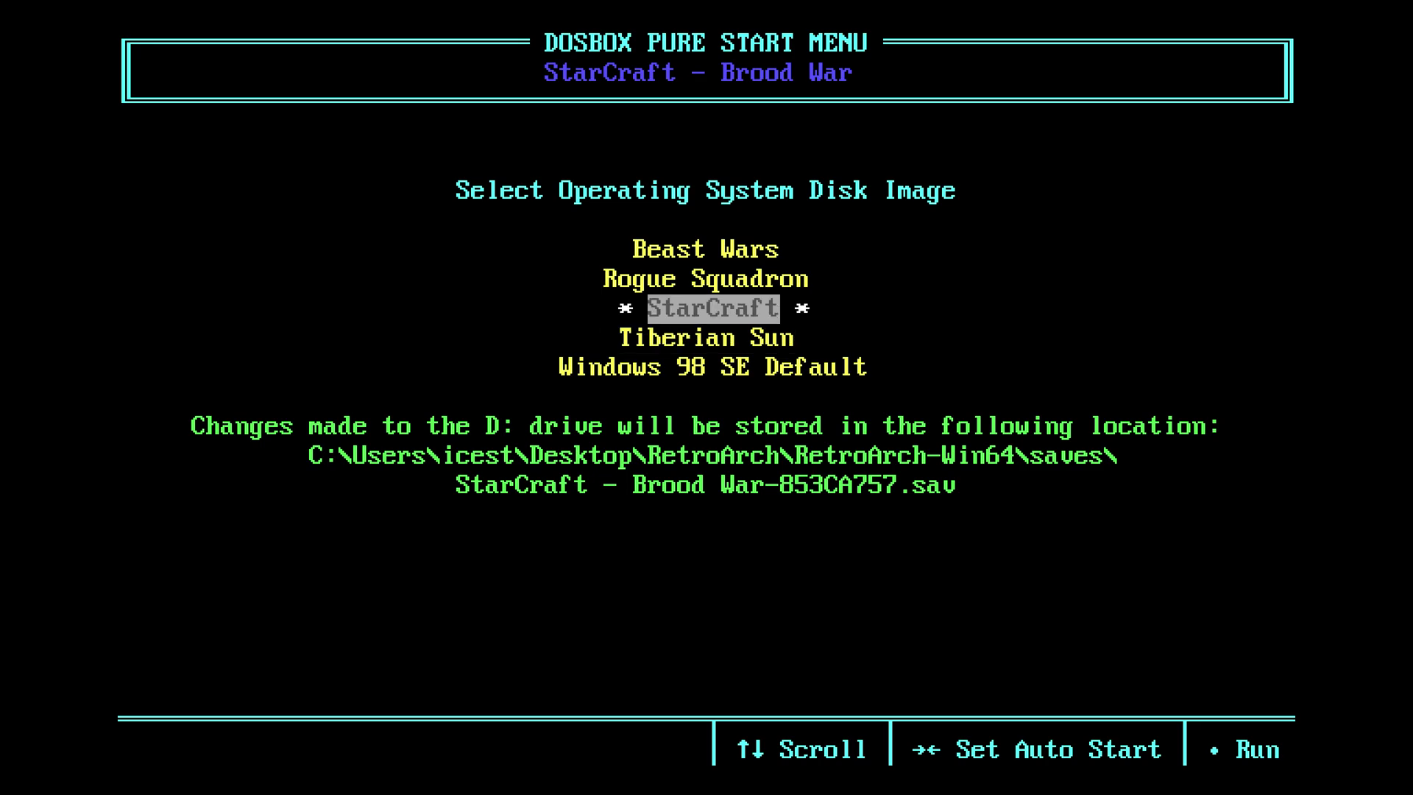
key("Right")
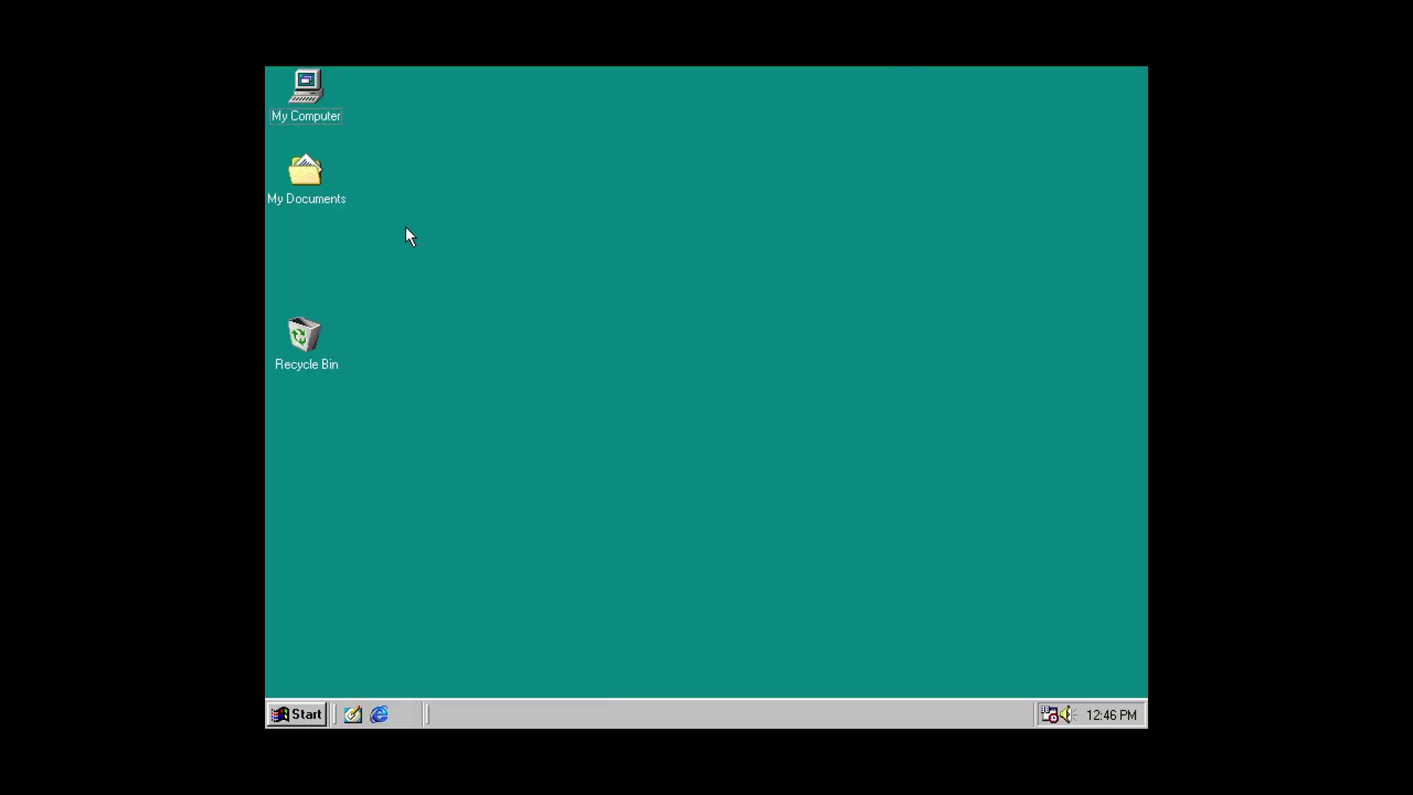
double_click(304, 87)
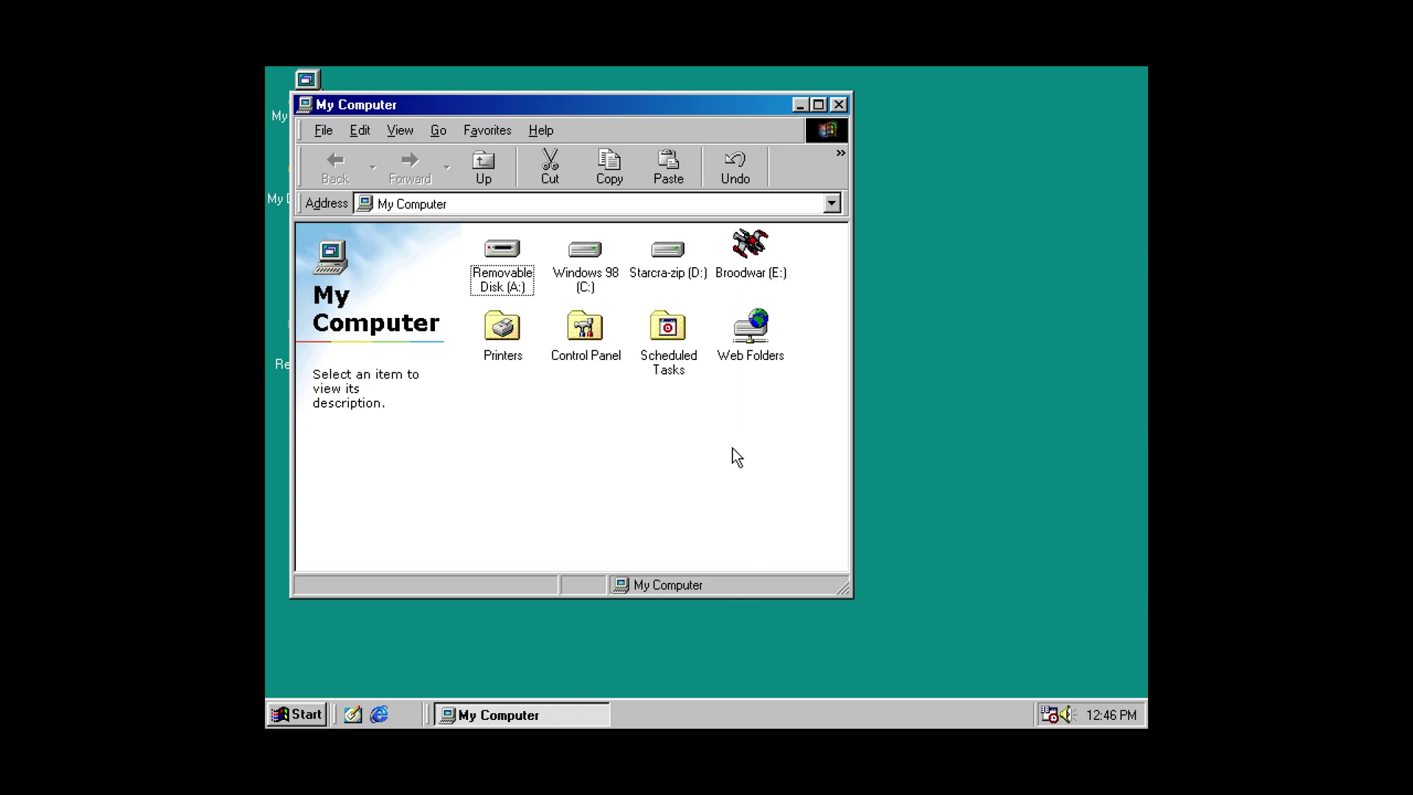
- Turn off Game Focus and open RetroArch's disc control for the running content
key("Scroll_Lock")
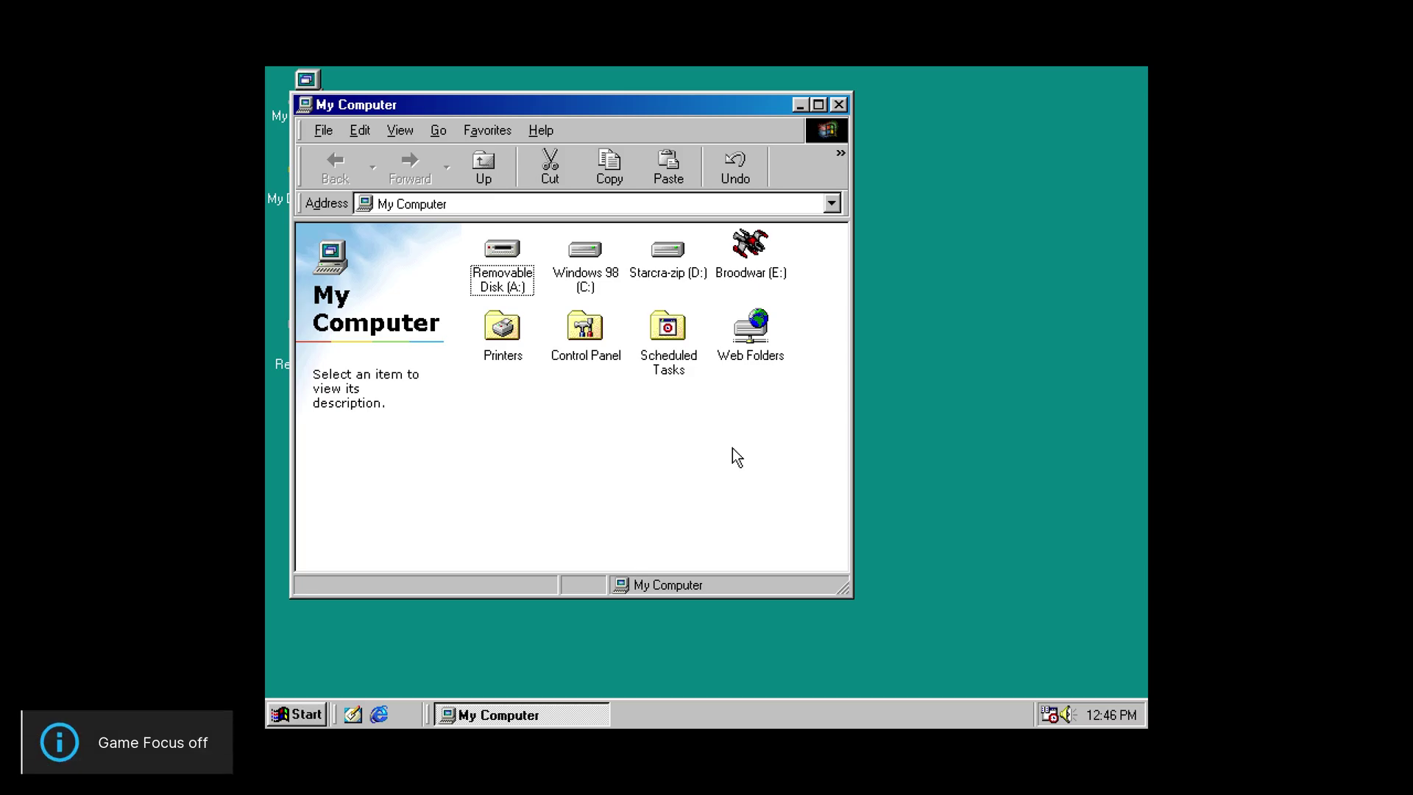
key("F1")
key("Down")
key("Down")
key("Down")
key("Down")
key("Down")
key("Down")
key("Down")
key("Down")
key("Down")
key("Down")
key("Down")
key("Down")
key("Down")
key("Down")
key("Down")
key("Down")
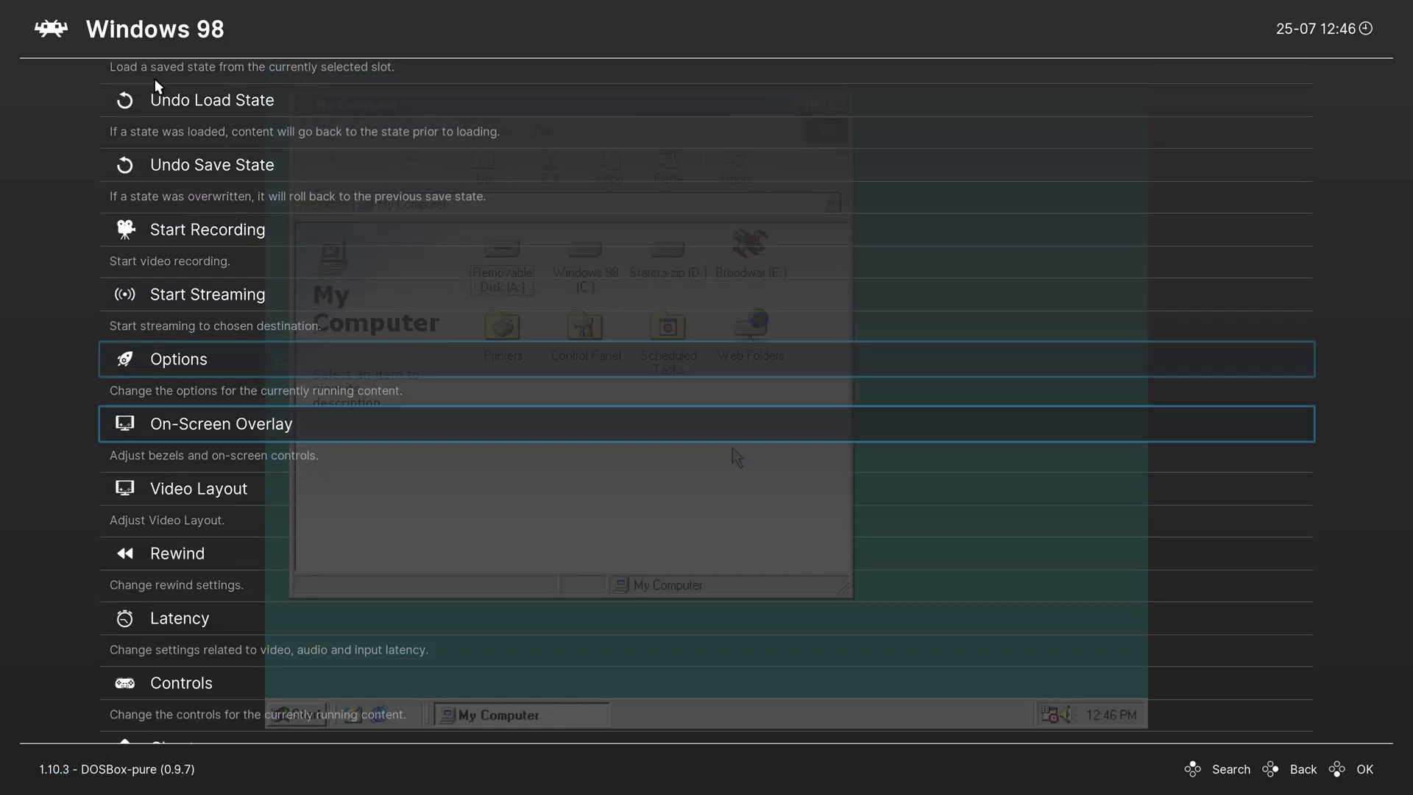
key("Down")
key("Down")
key("Return")
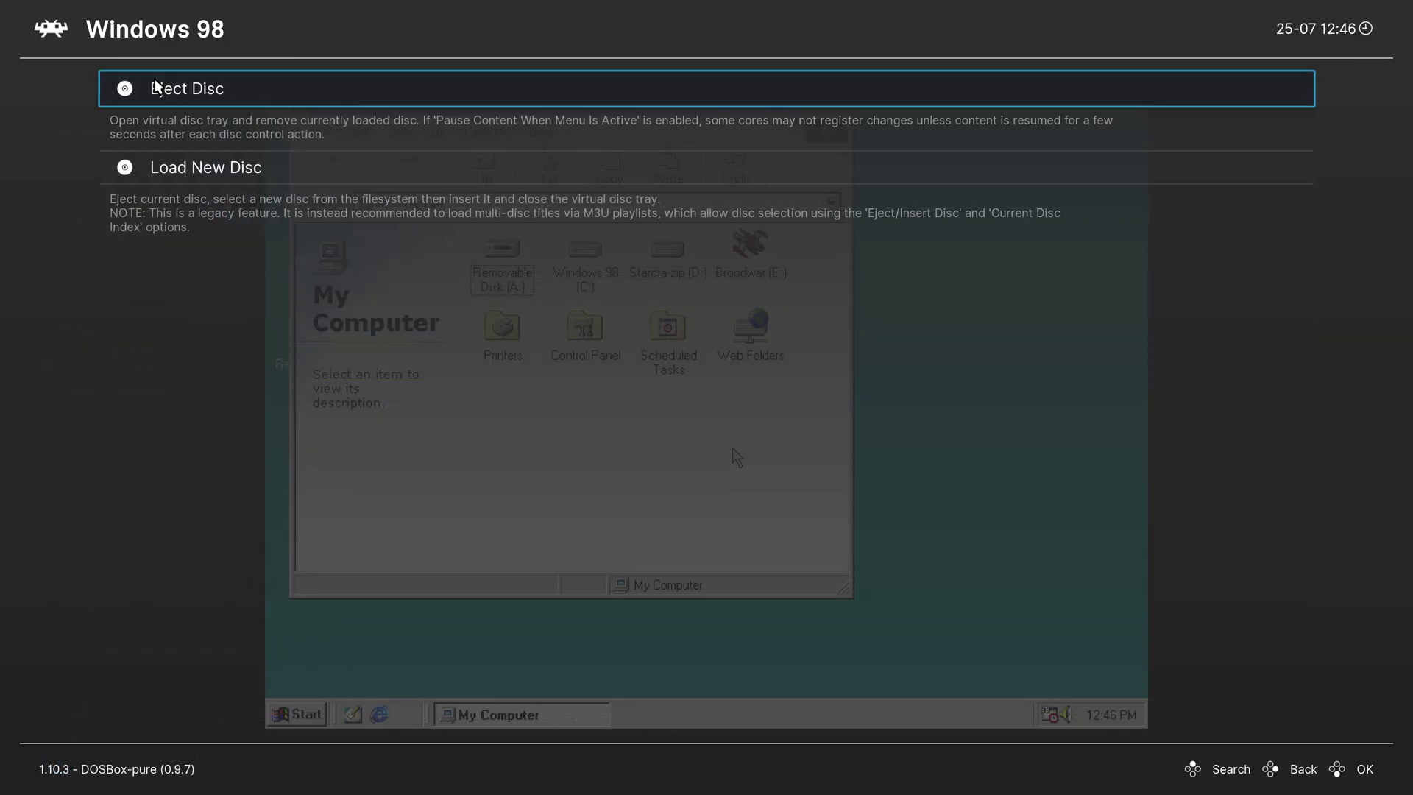
- Eject the current virtual disc, insert StarCraft.cue in its place and resume Windows 98
key("Return")
key("Return")
key("Down")
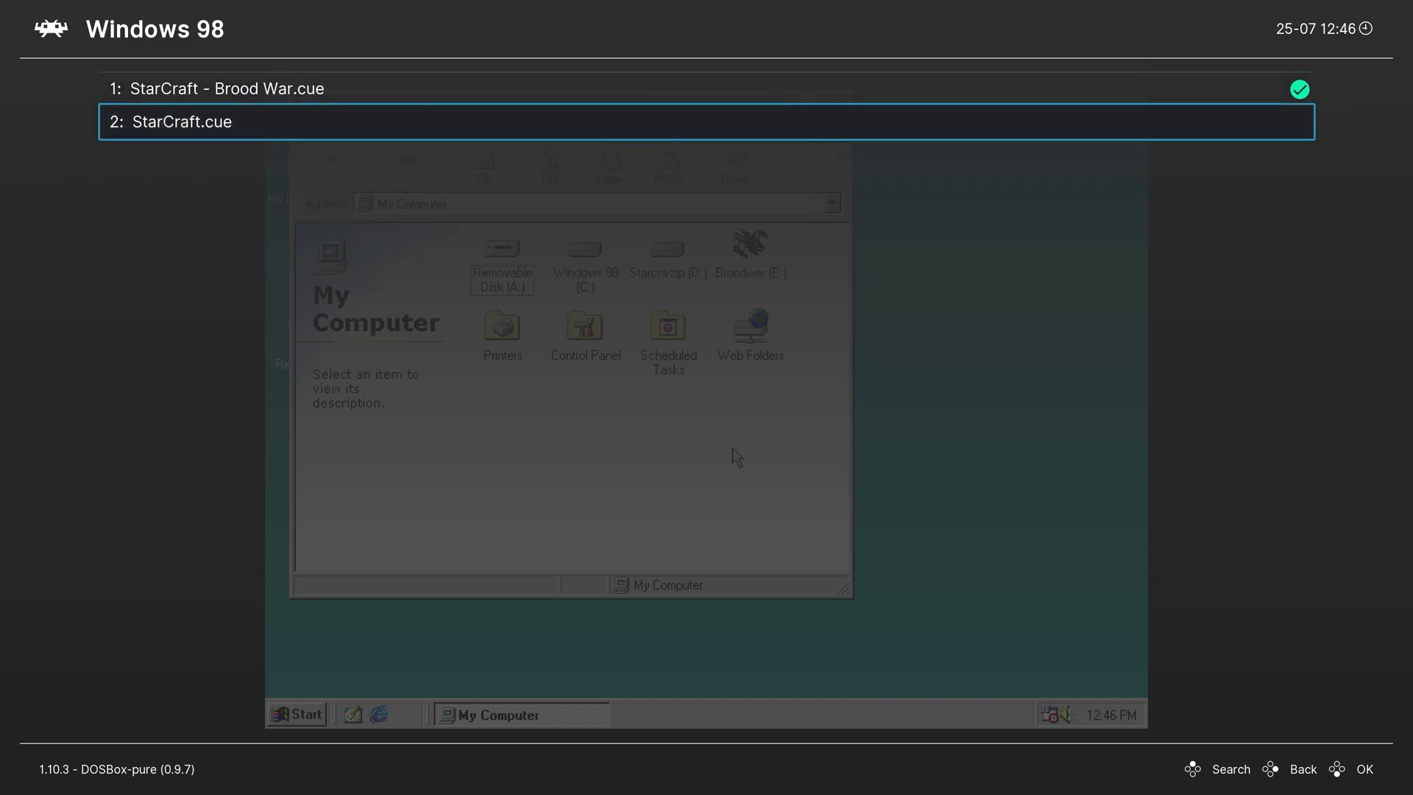
key("Return")
key("Return")
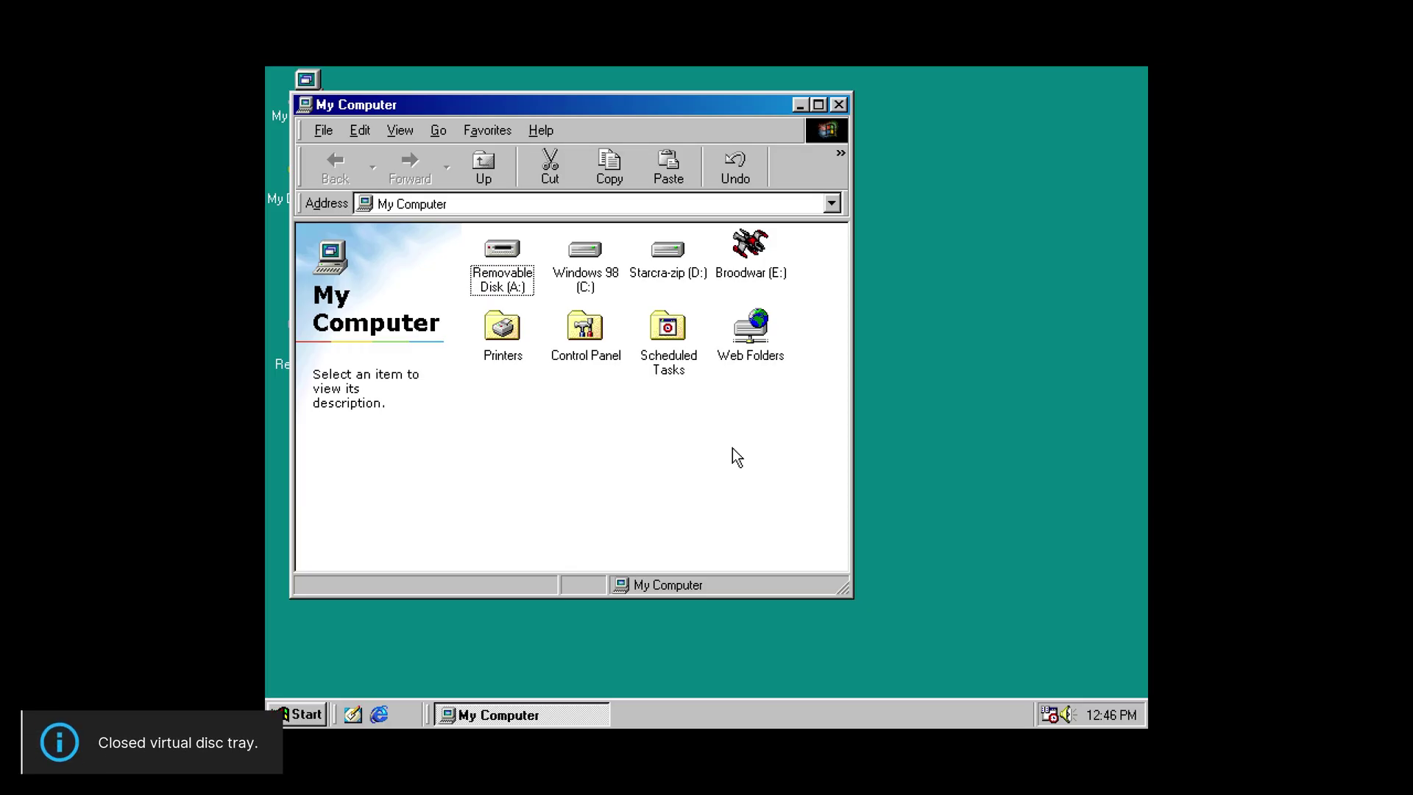
- Refresh My Computer and launch Starcraft Setup from the E: drive
right_click(656, 478)
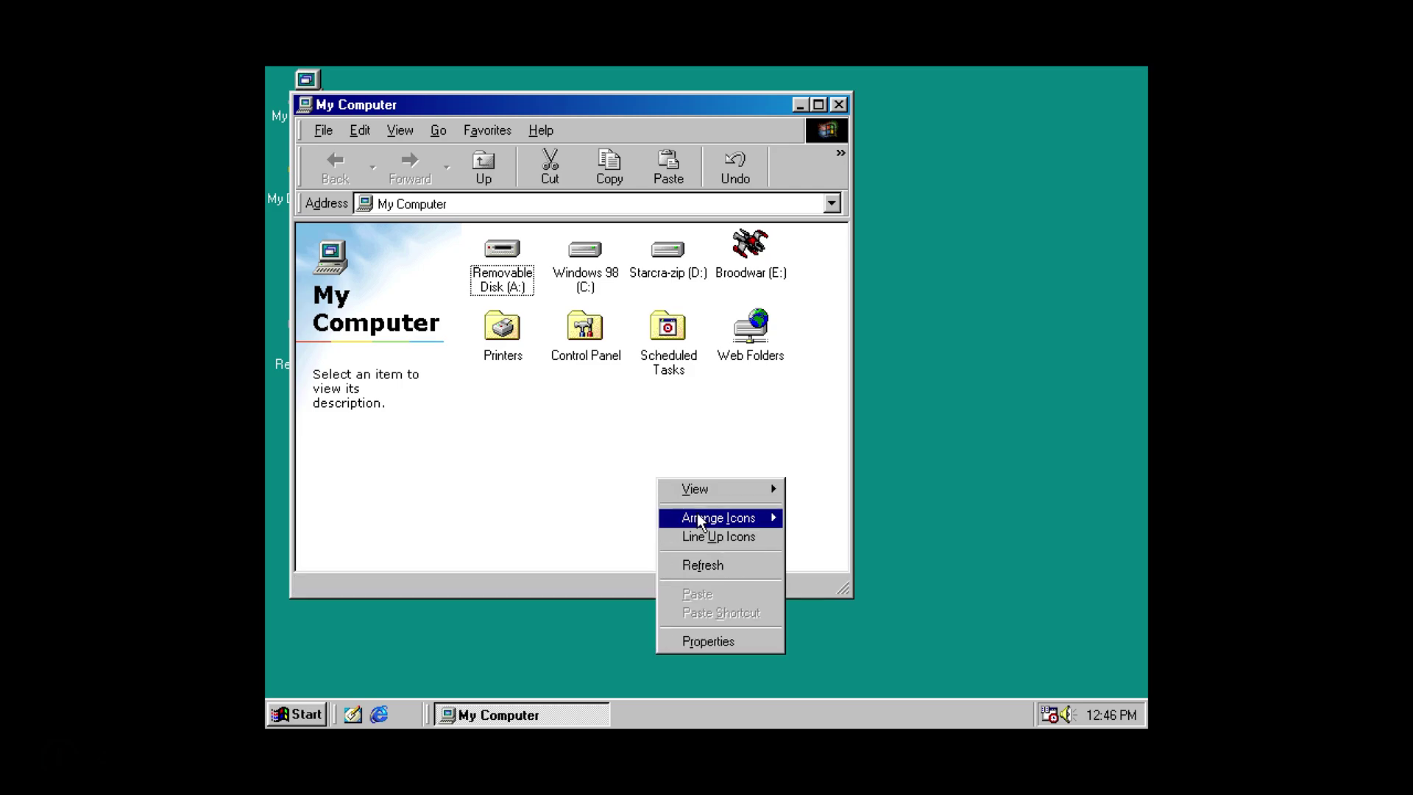
left_click(722, 562)
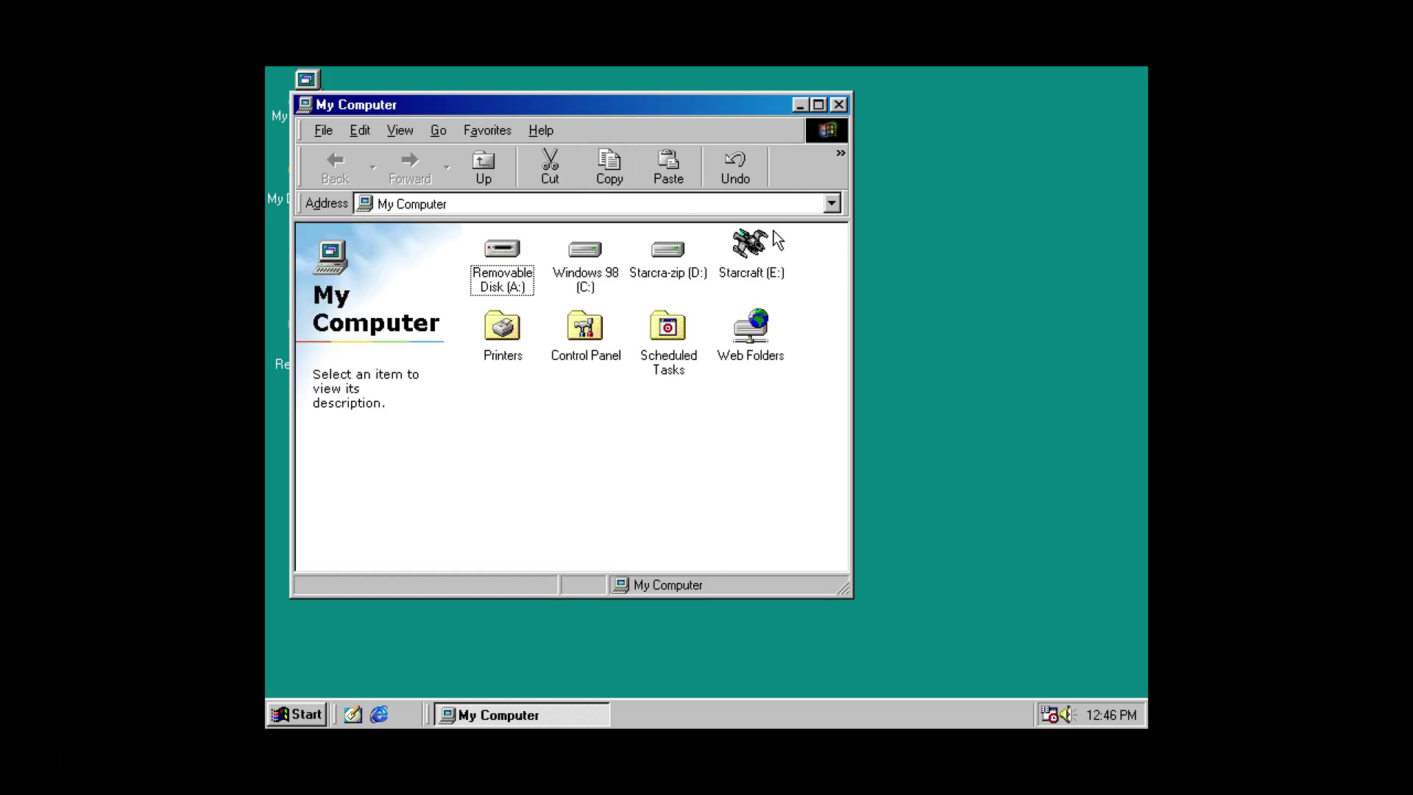
double_click(751, 245)
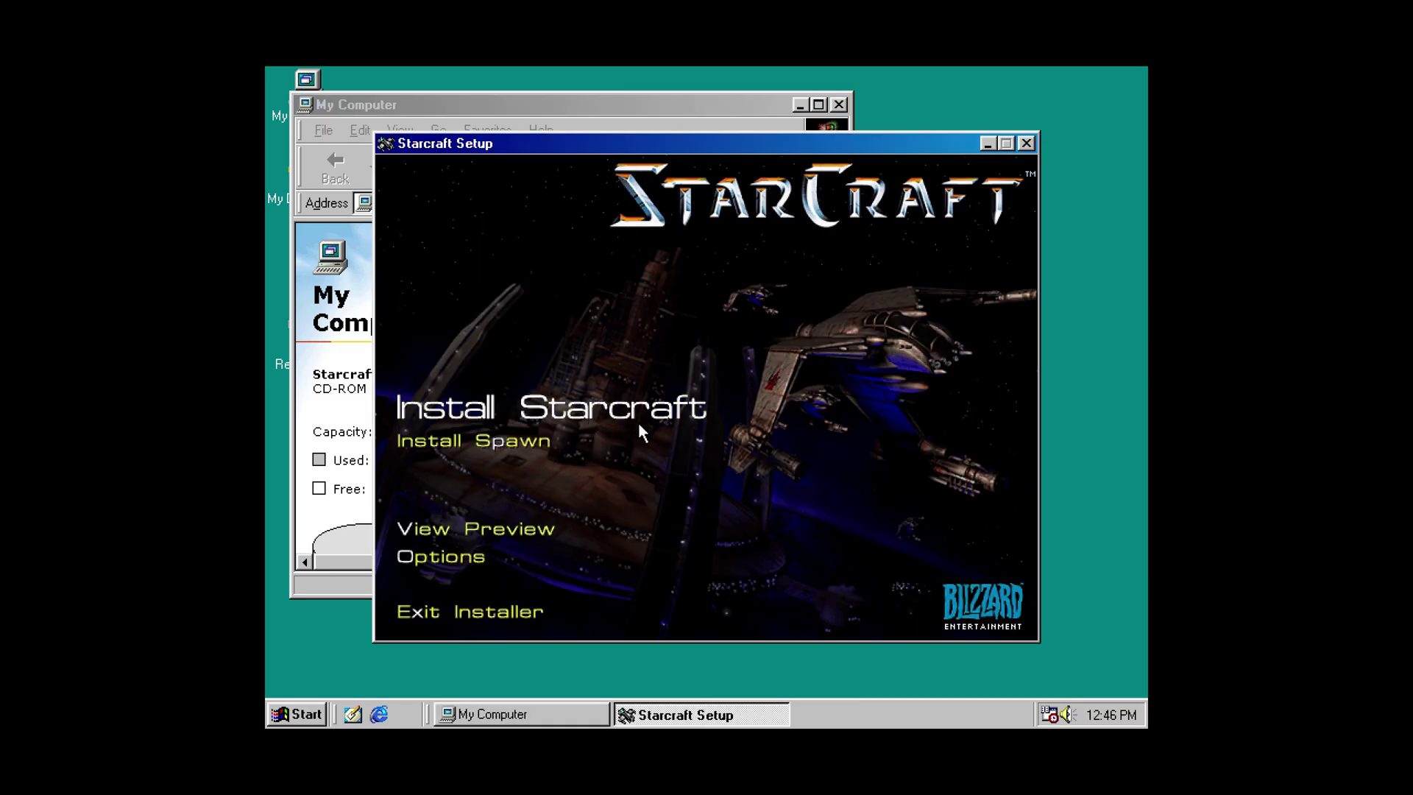
left_click(600, 412)
left_click(656, 564)
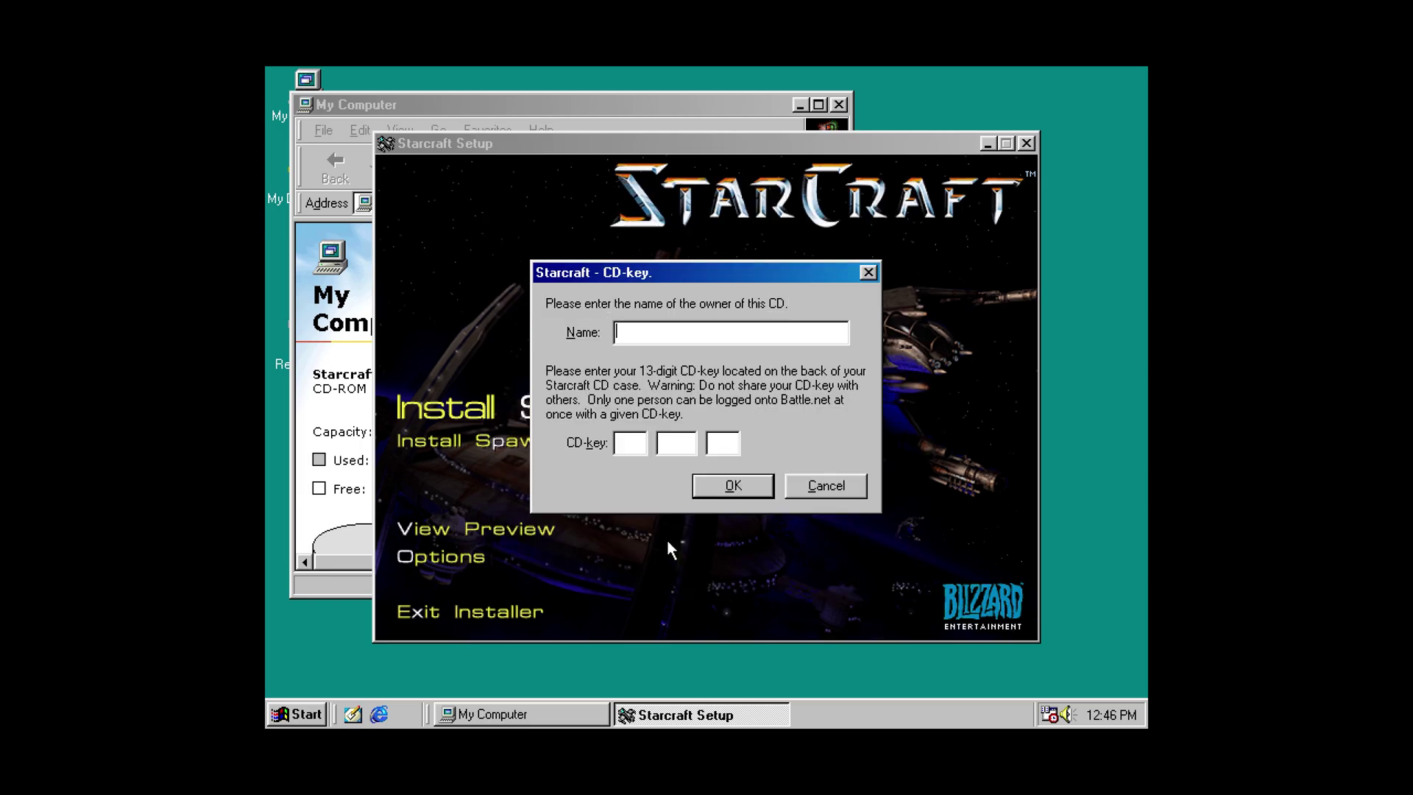
key("Escape")
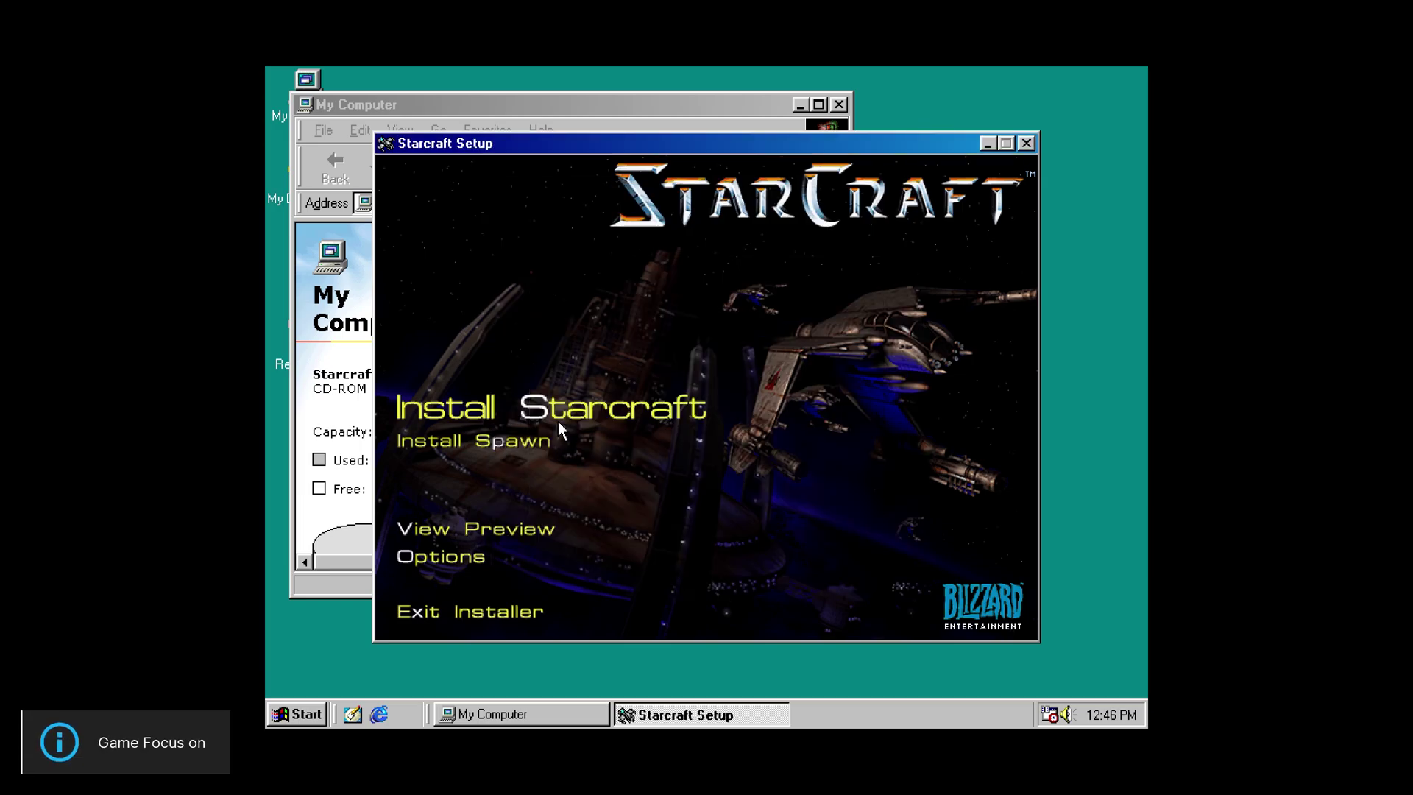
- Start the StarCraft installation, accepting the license agreement and entering the CD owner's name and CD-key
left_click(569, 416)
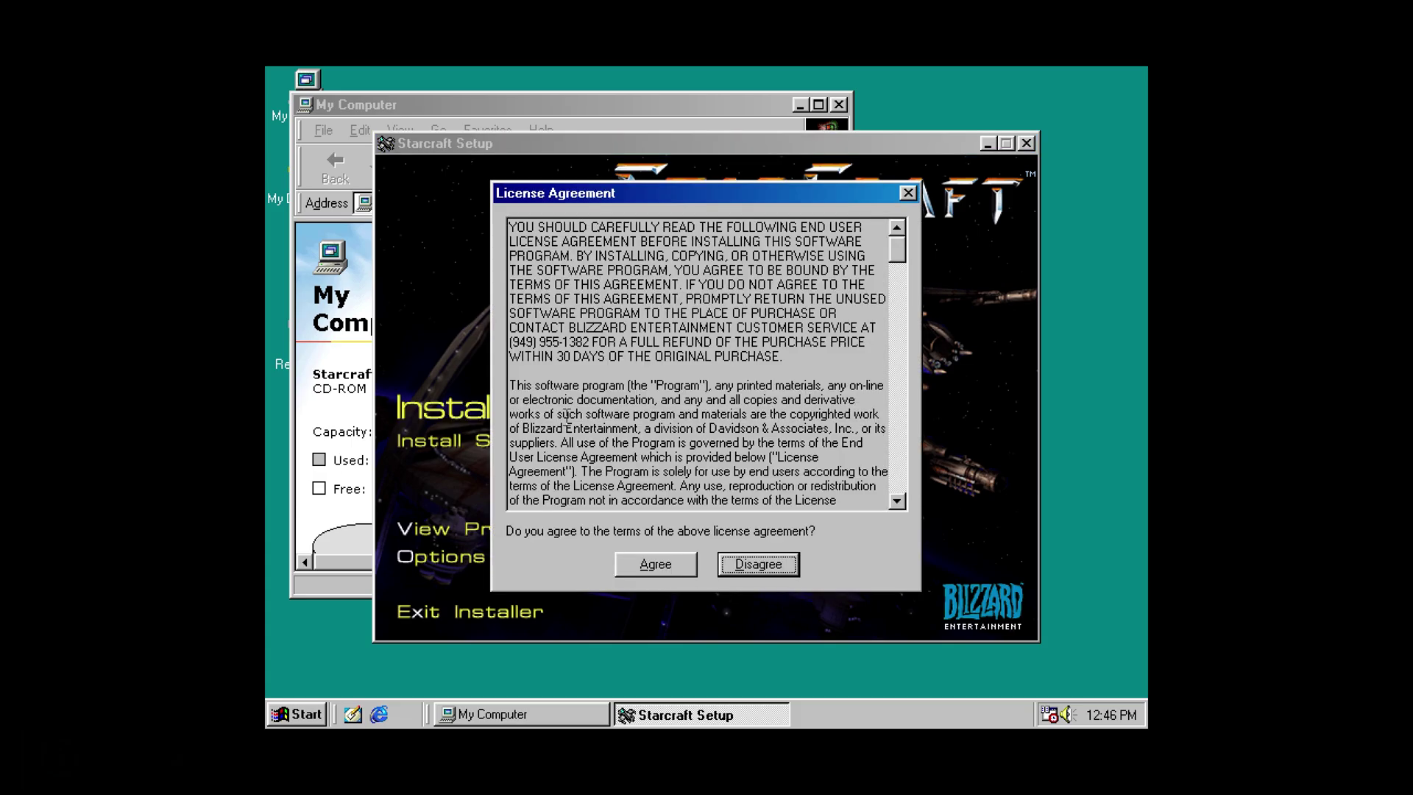
left_click(669, 565)
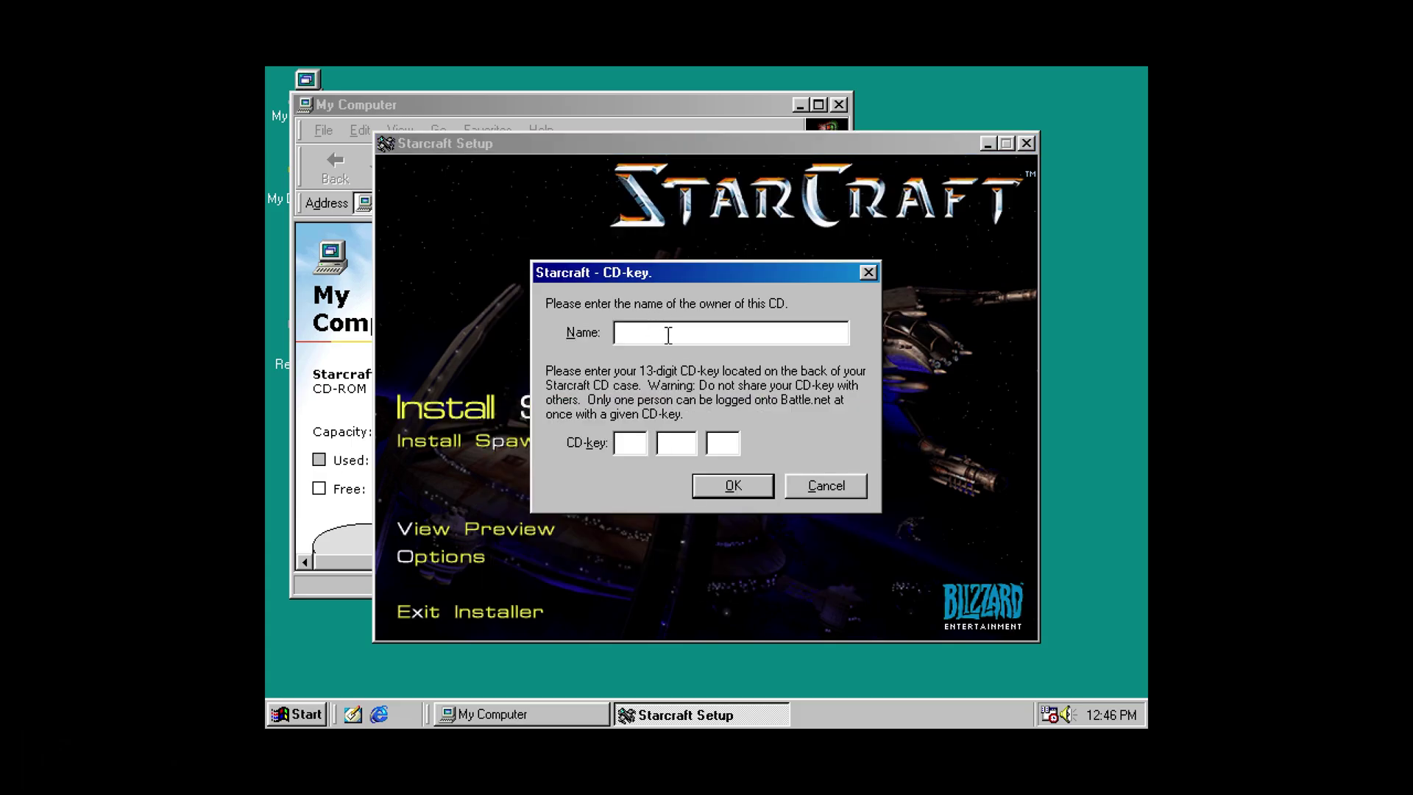
type("Ice")
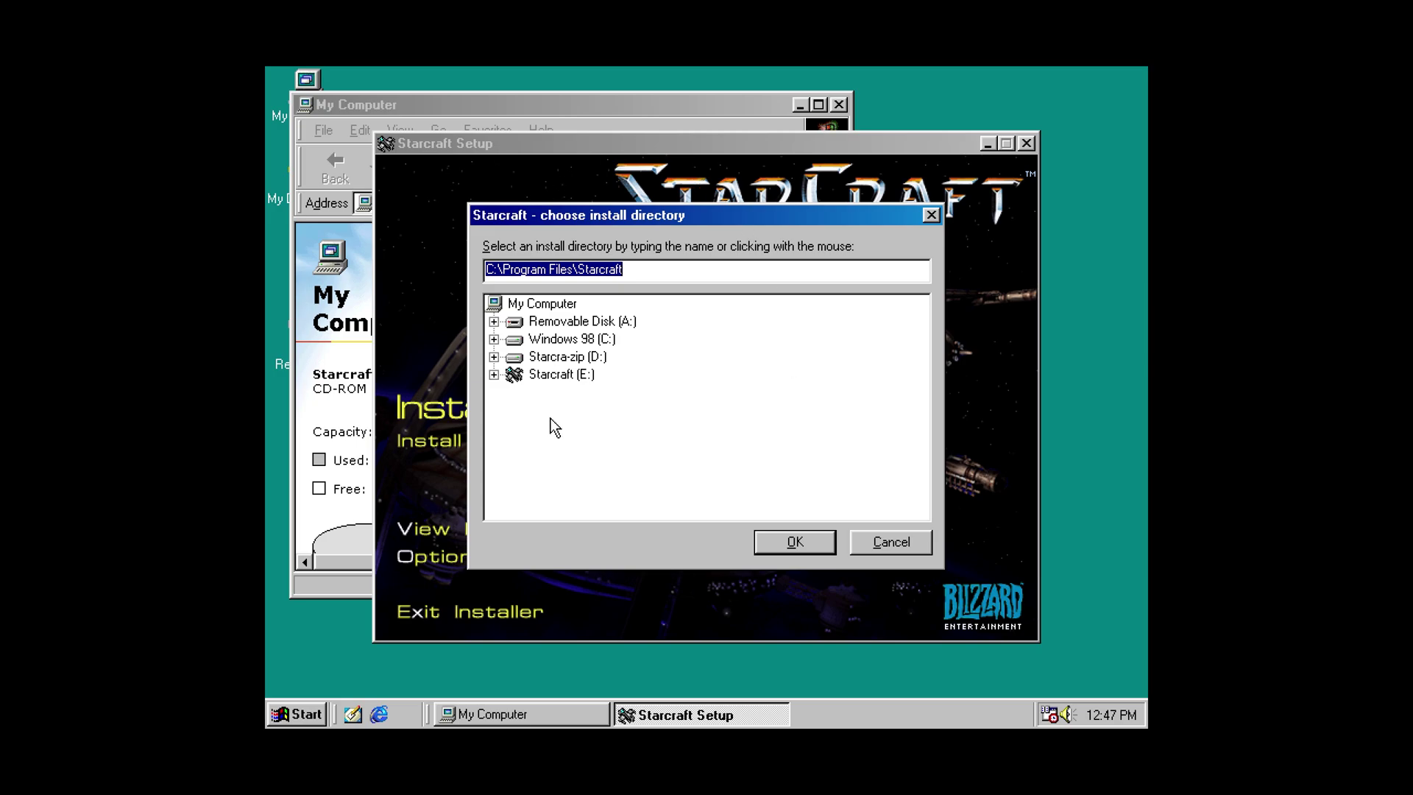
- Set the install directory to D:\SC and install StarCraft there
left_click(492, 357)
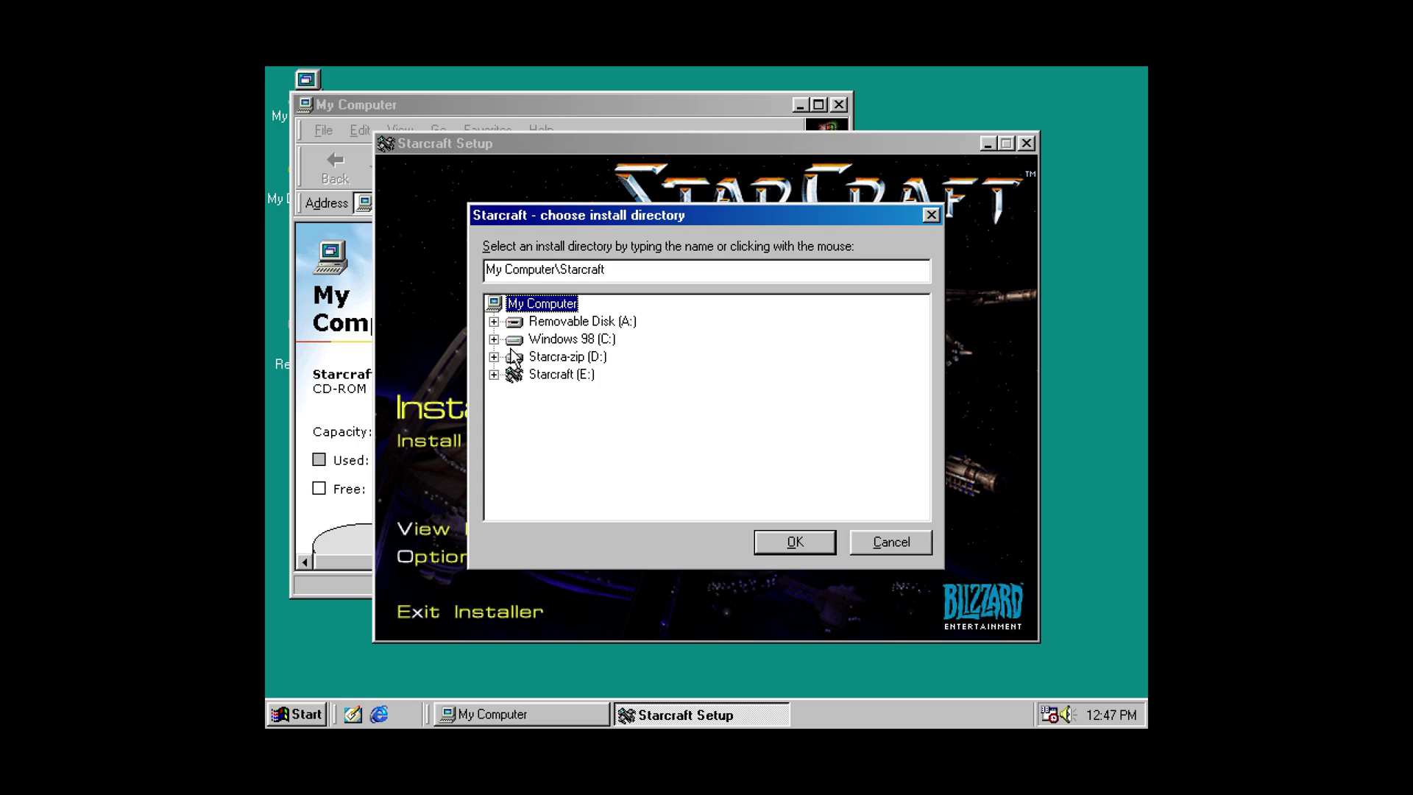
left_click(539, 357)
left_click(539, 340)
left_click(538, 358)
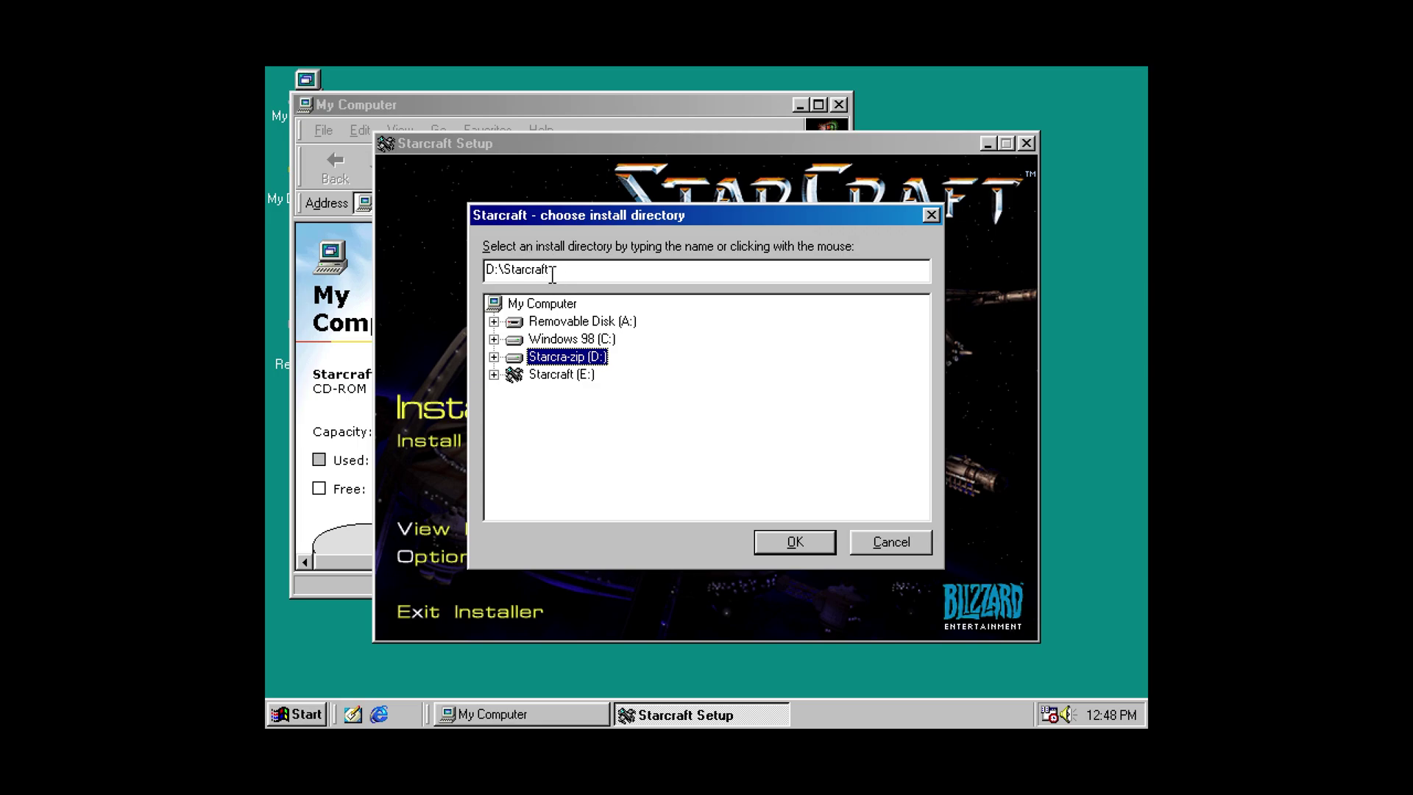
left_click_drag(553, 273, 519, 274)
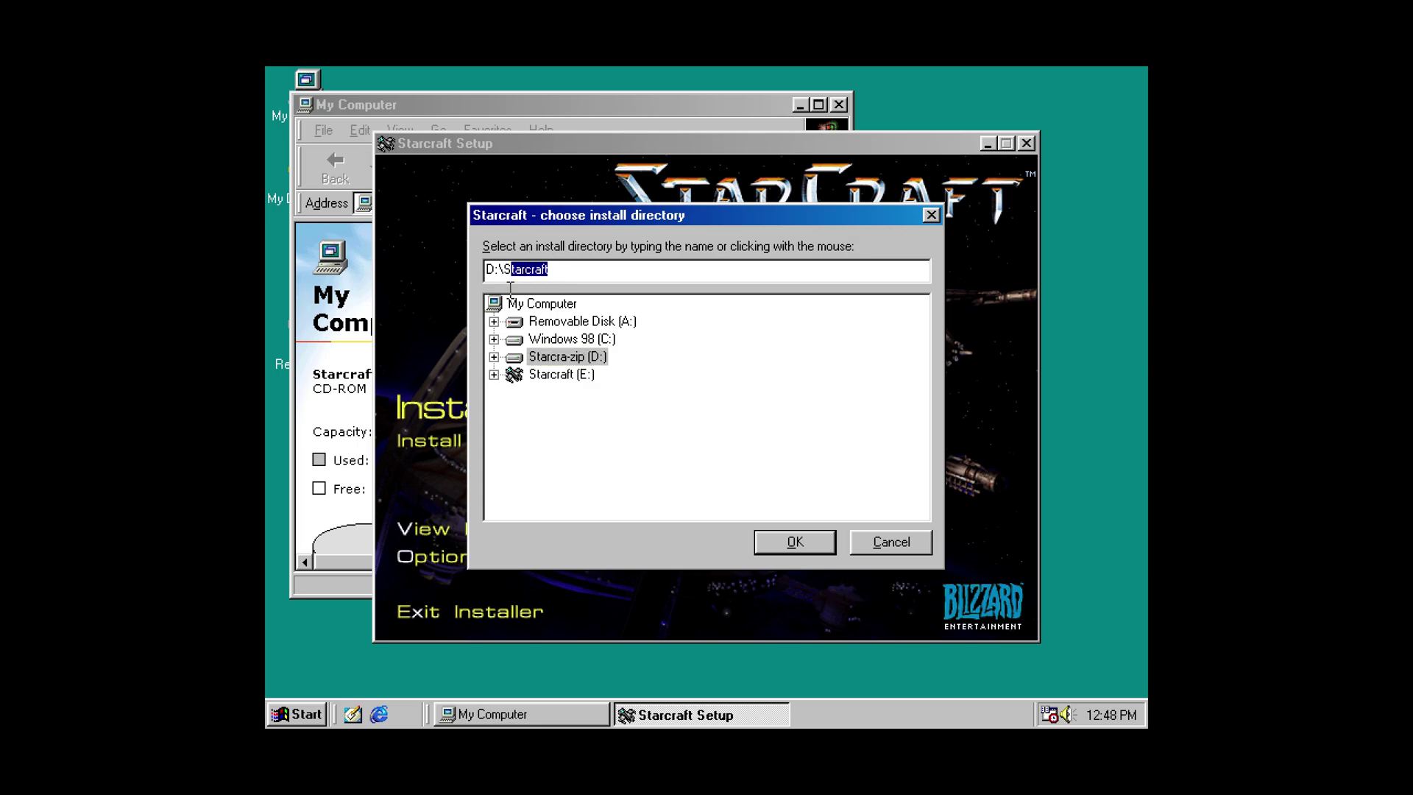
type("C")
left_click(793, 543)
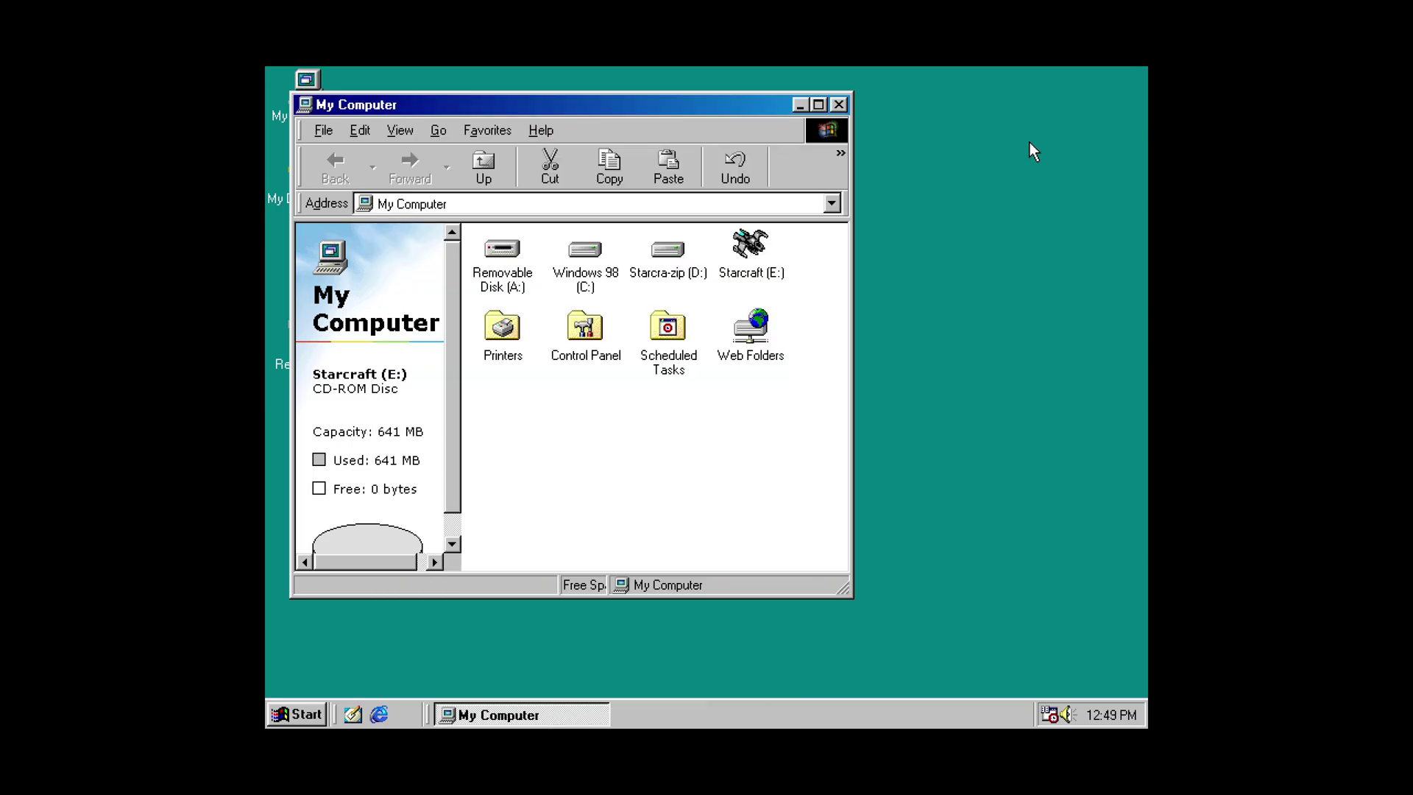
- Turn off Game Focus and swap the virtual disc to StarCraft - Brood War.cue before resuming Windows 98
key("Scroll_Lock")
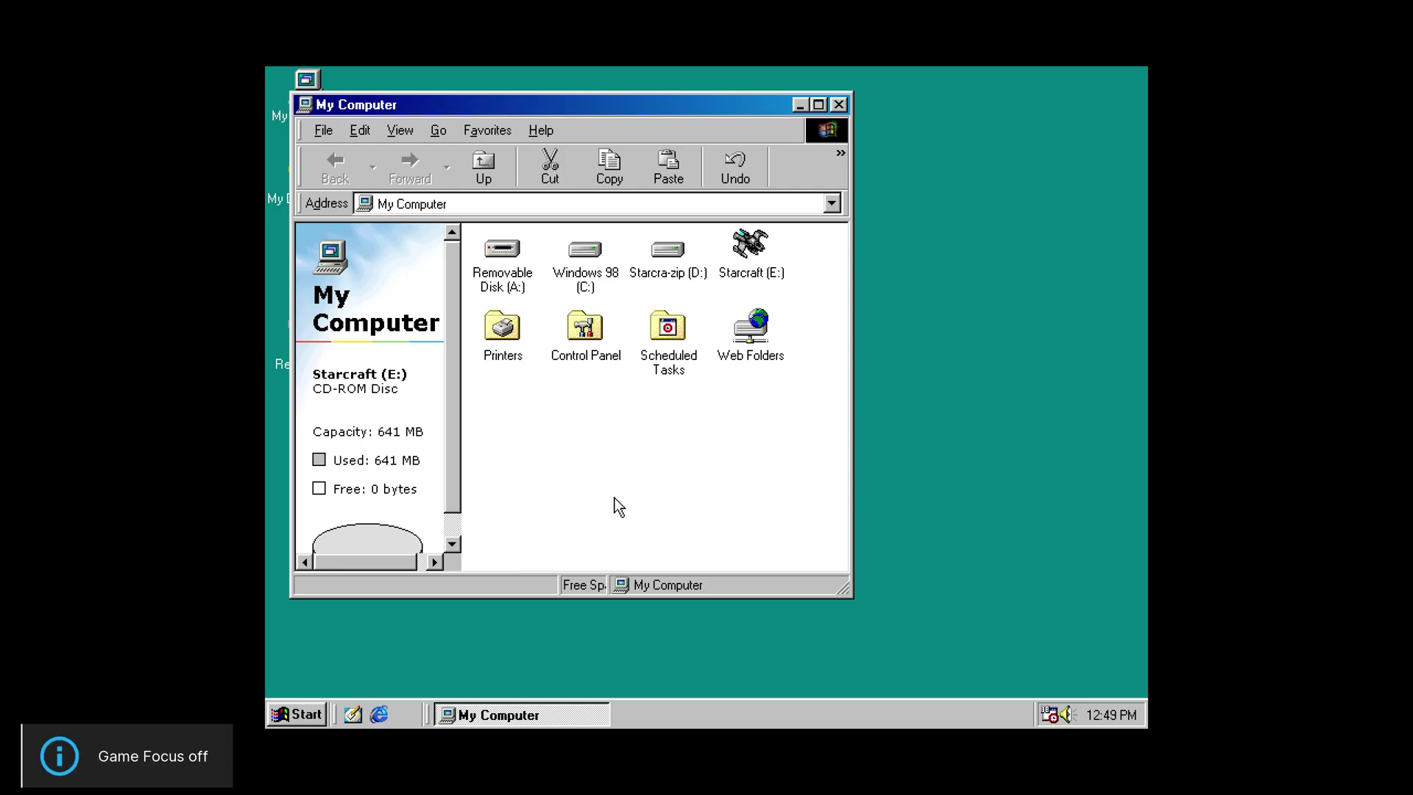
key("F1")
key("Return")
key("Down")
key("Return")
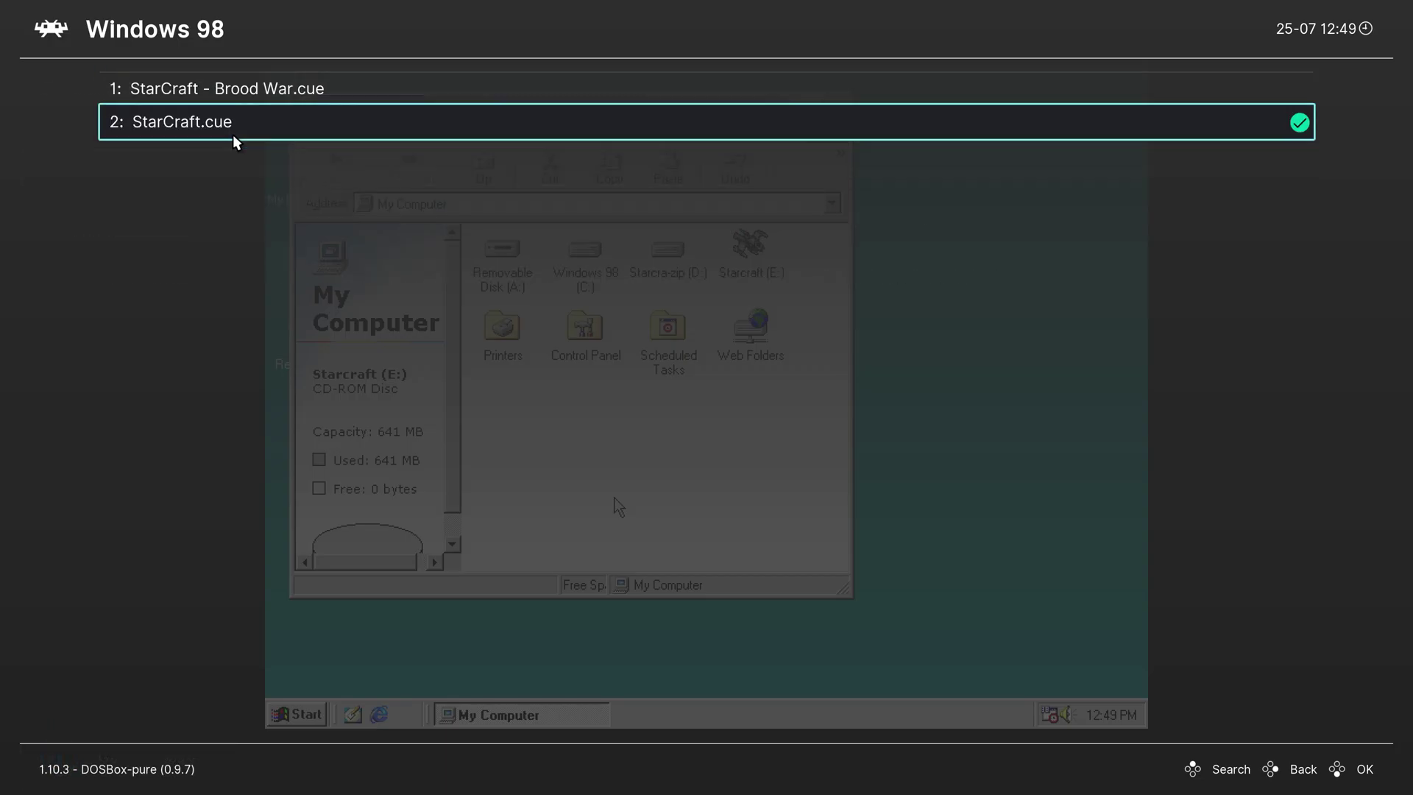
key("Up")
key("Return")
key("F1")
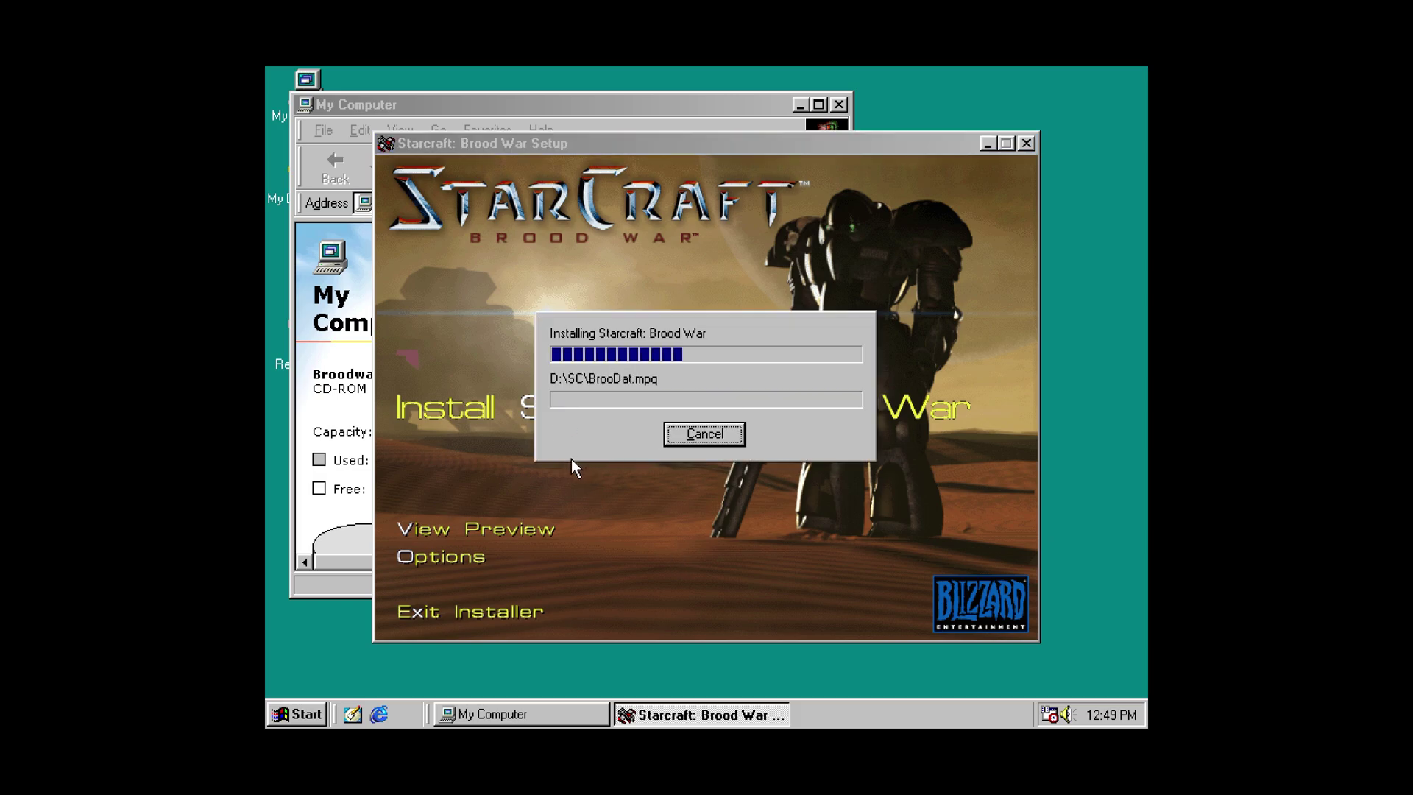
- Complete the StarCraft: Brood War installation and return to My Computer with nothing selected
left_click(780, 444)
left_click(757, 408)
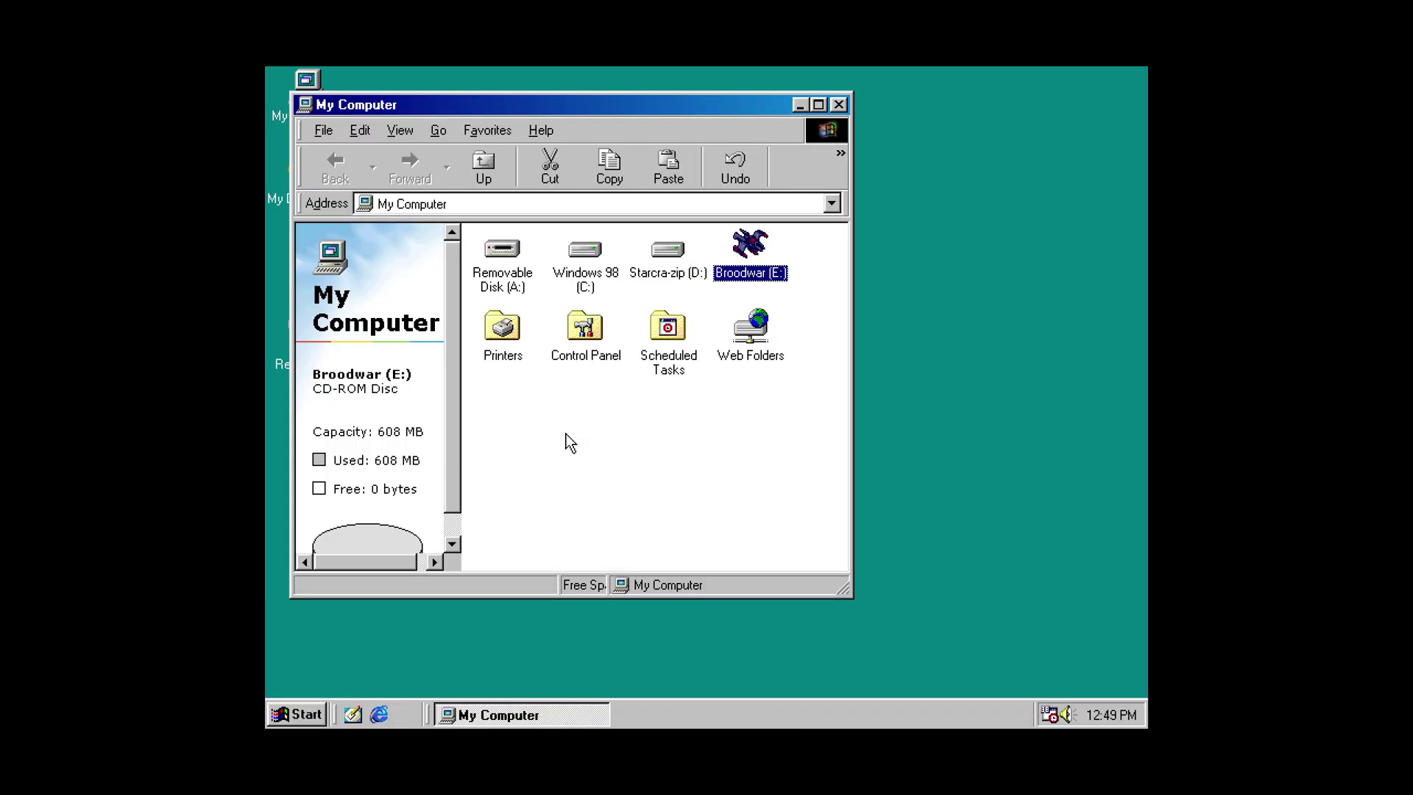
left_click(564, 458)
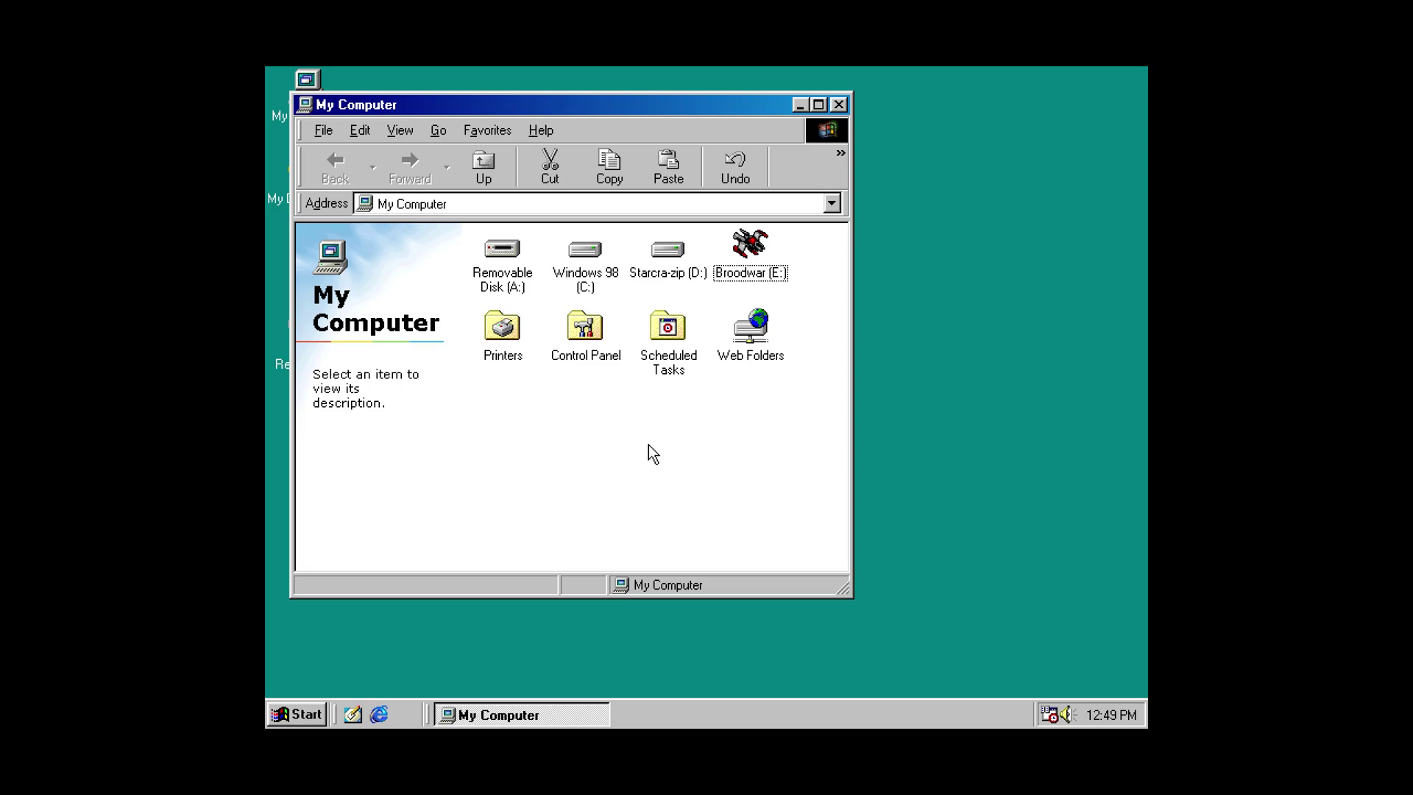
- Run msconfig to open the System Configuration Utility and move its window toward the middle of the desktop
left_click(282, 720)
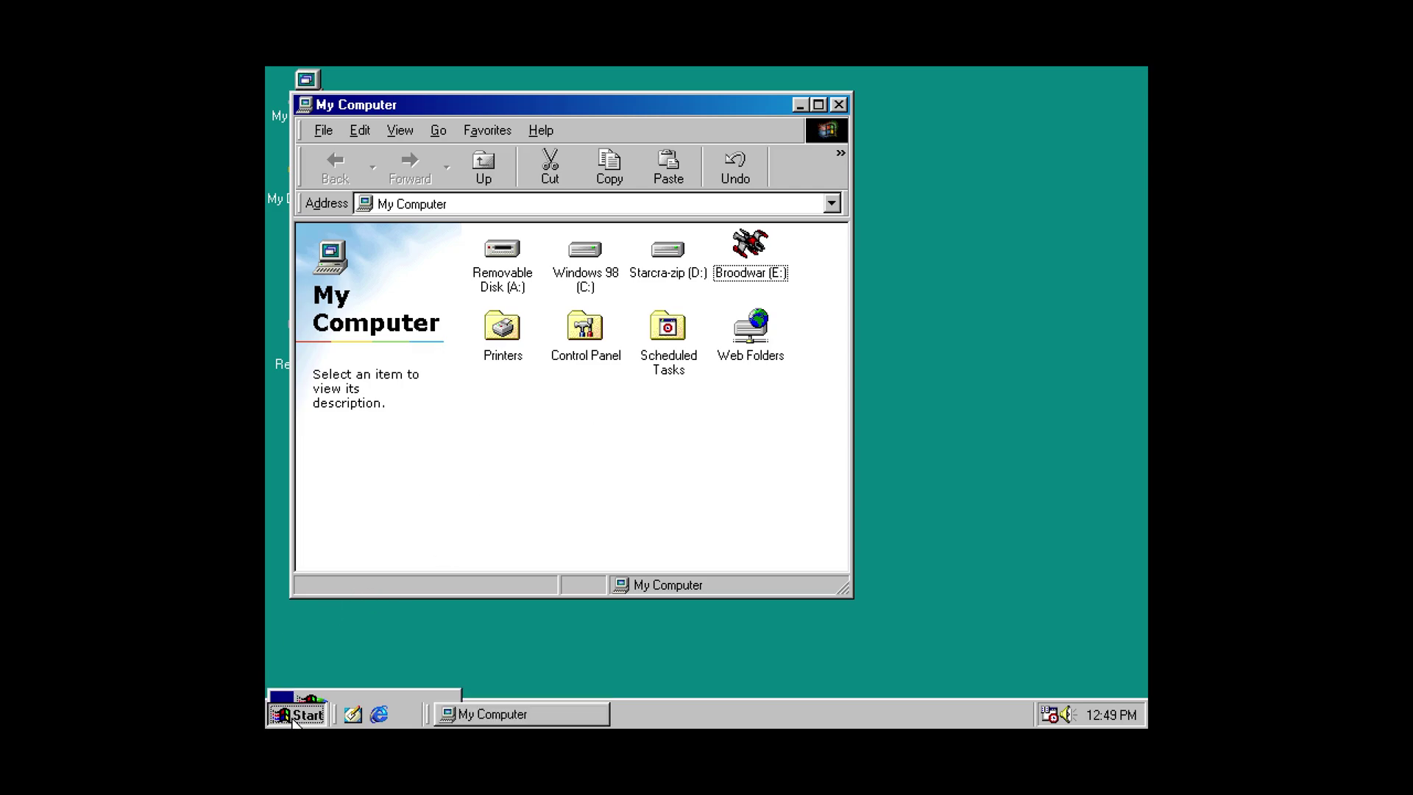
left_click(344, 652)
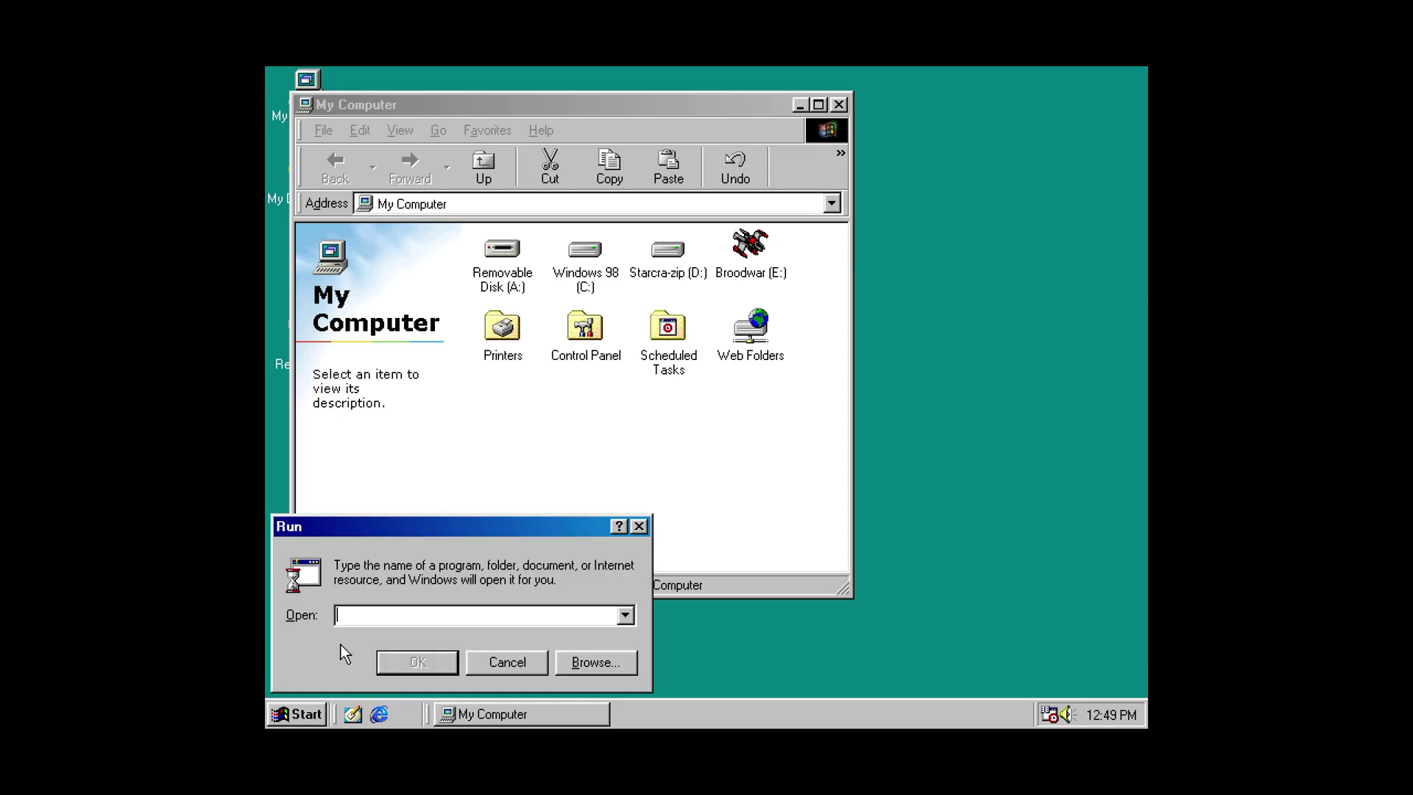
type("msconfig")
left_click(451, 662)
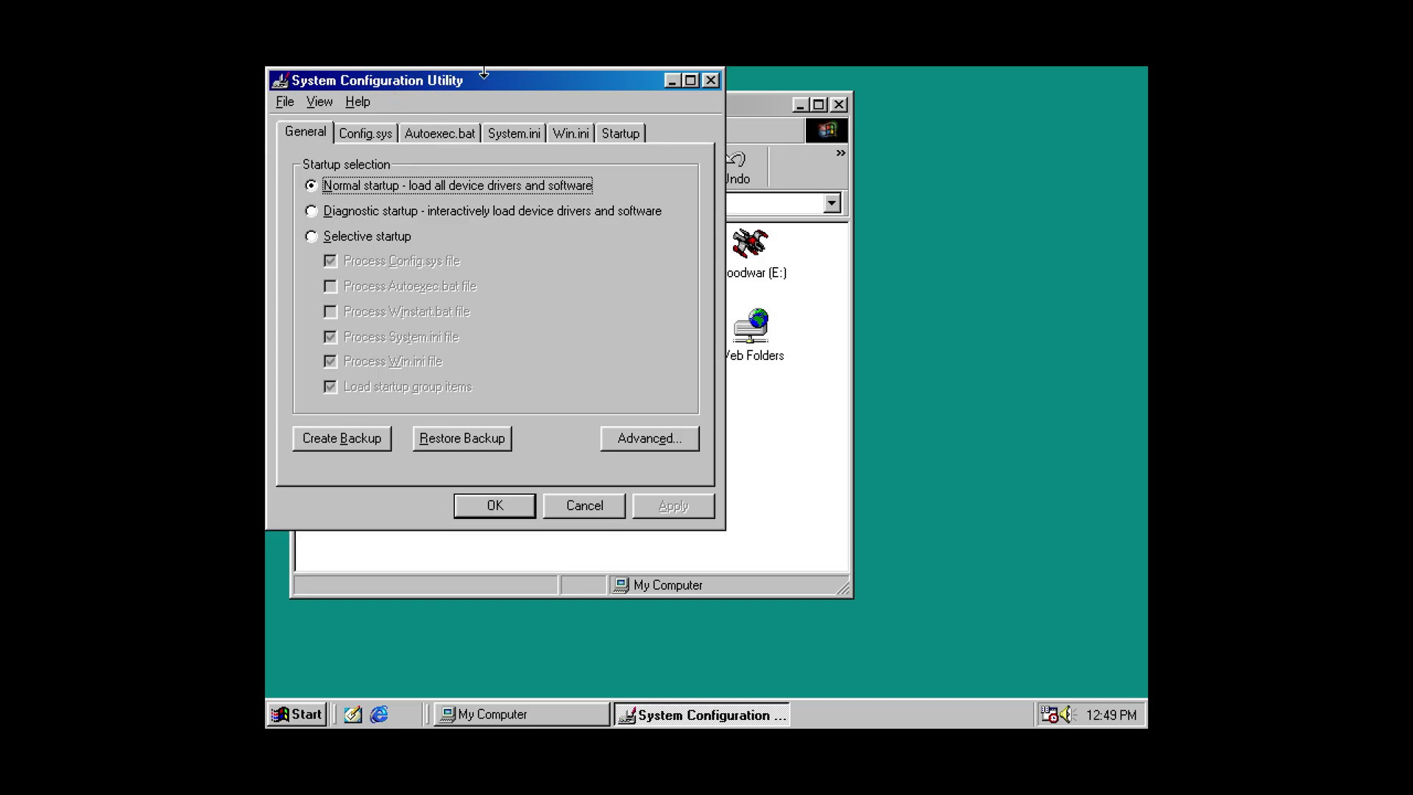
left_click_drag(483, 76, 795, 175)
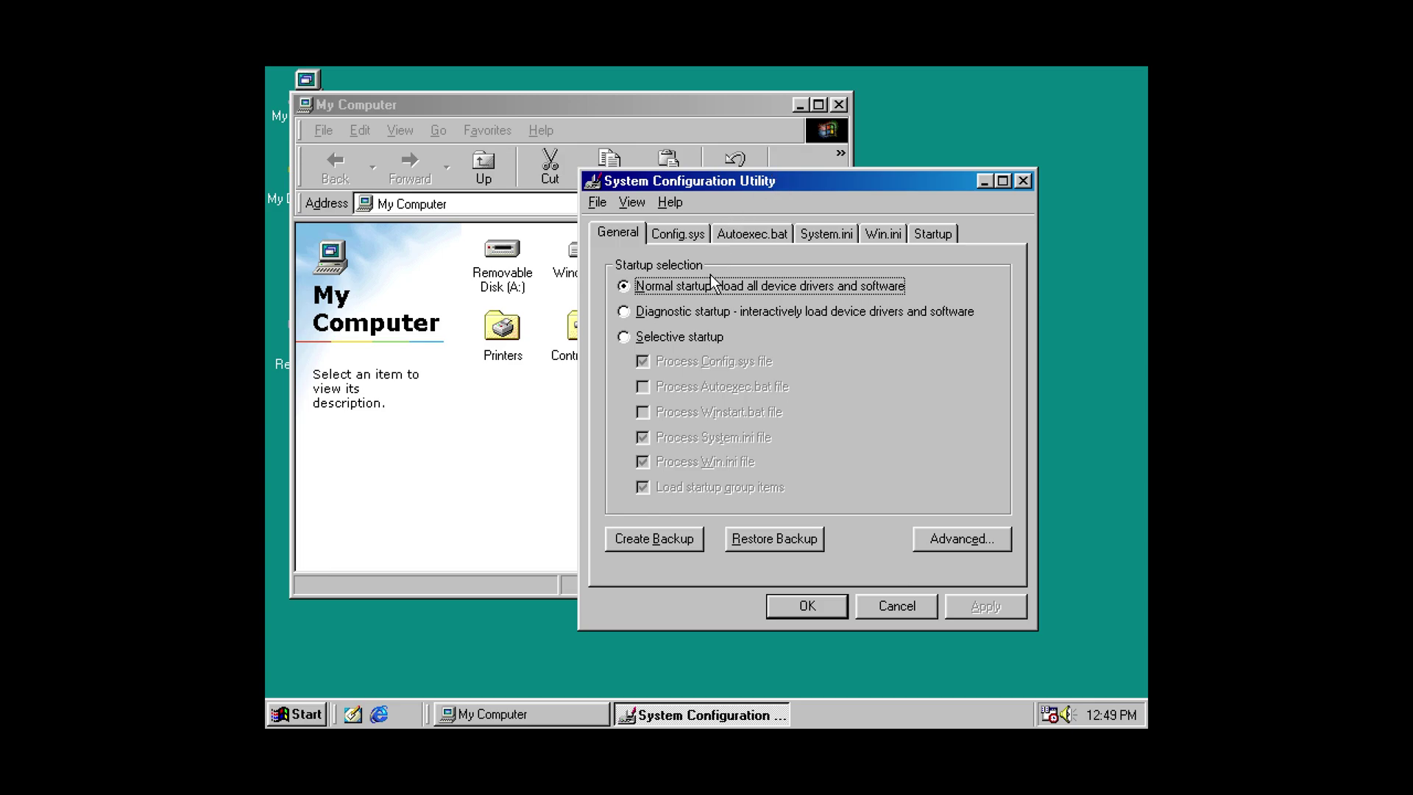
- Add a new Autoexec.bat startup line reading win in the System Configuration Utility
left_click(749, 236)
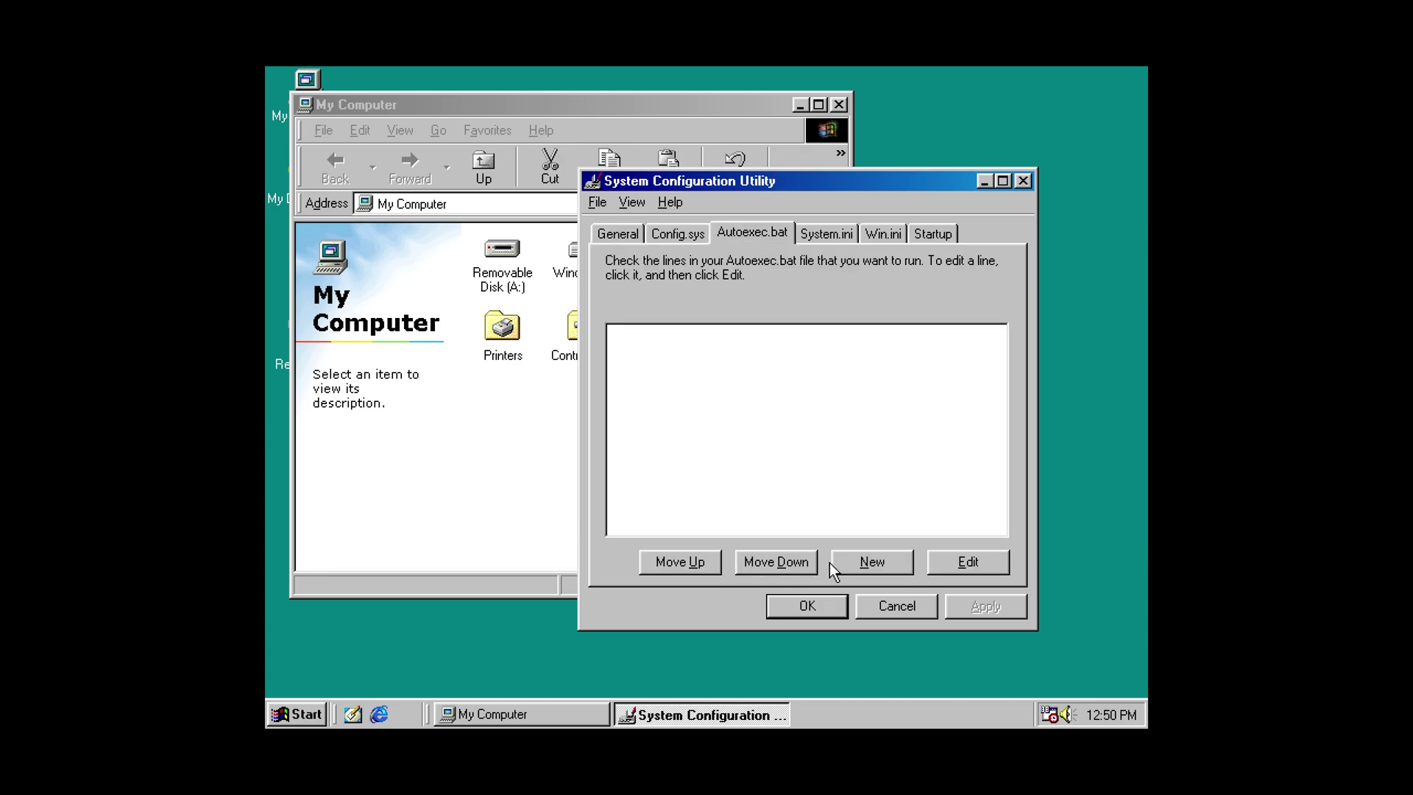
left_click(871, 563)
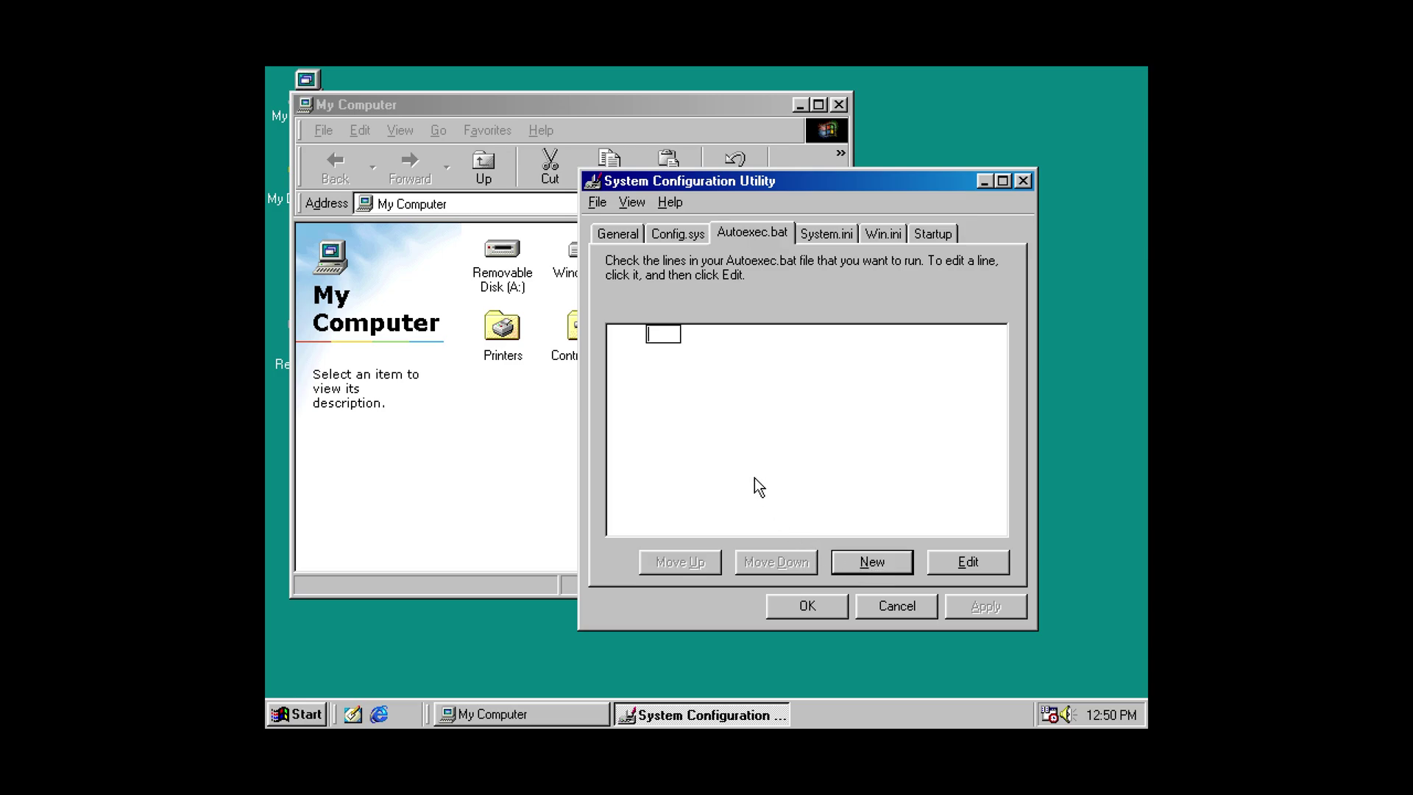
type("win")
- Browse to the SC folder on the D: drive and inspect the StarCraft program's properties for its location
left_click(523, 444)
double_click(667, 251)
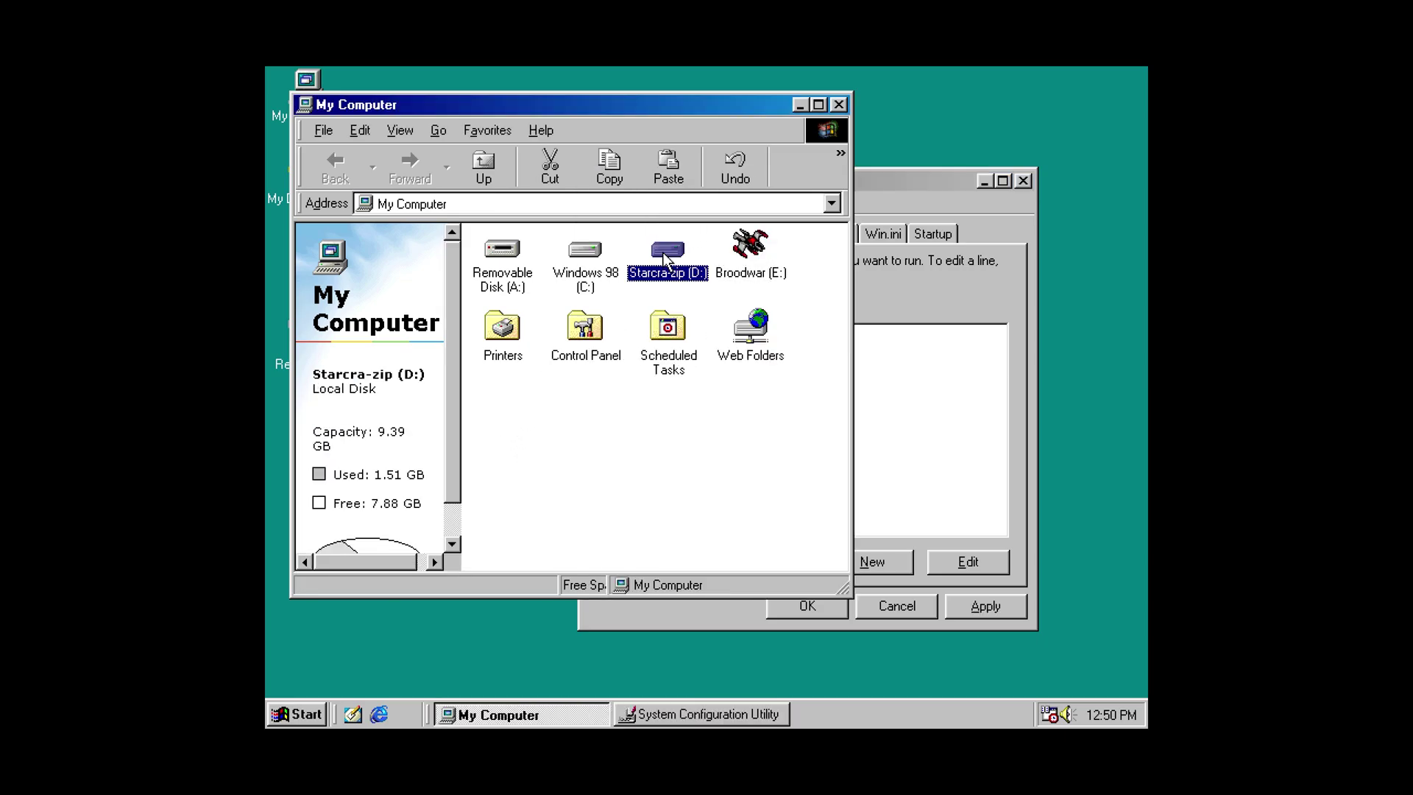
double_click(505, 246)
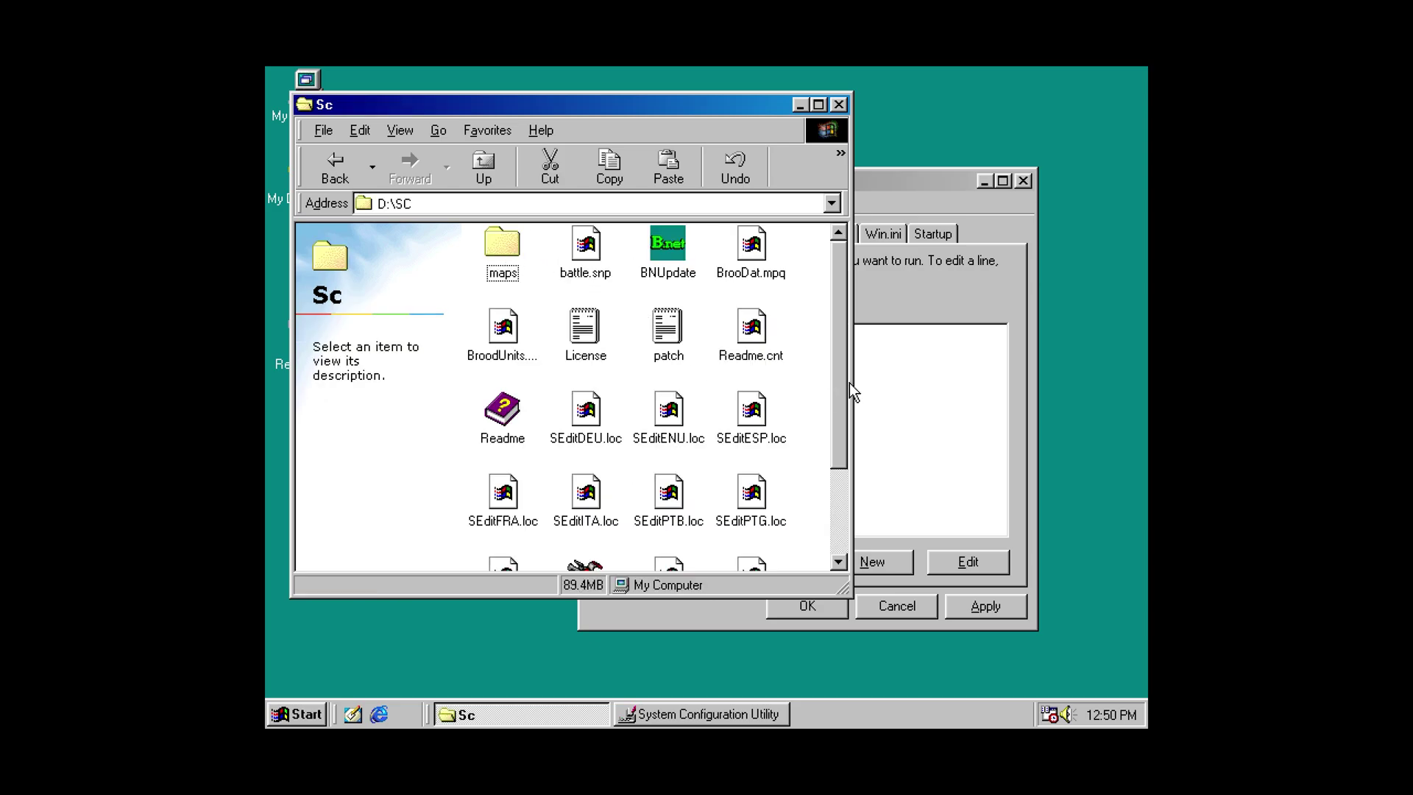
left_click_drag(847, 383, 844, 476)
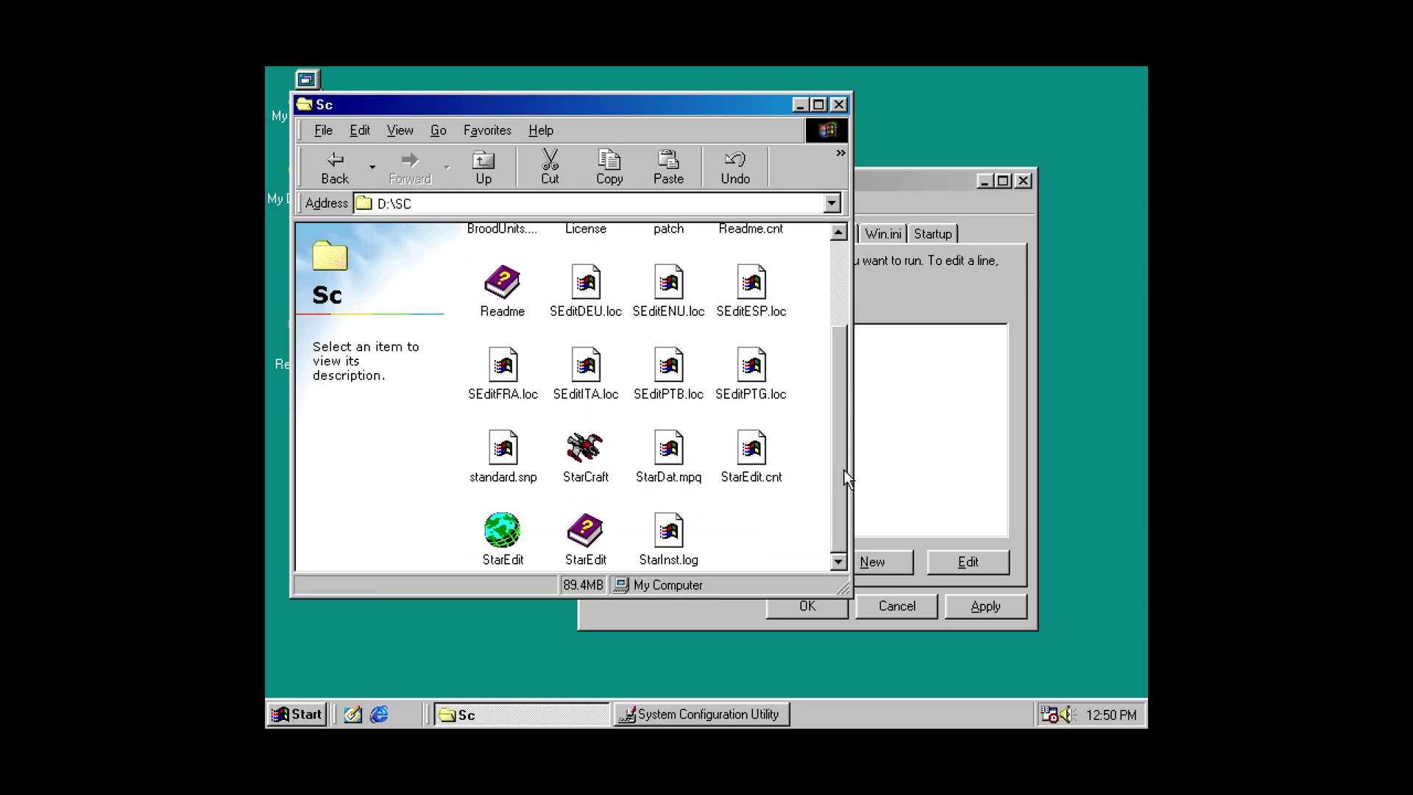
left_click(593, 452)
right_click(592, 455)
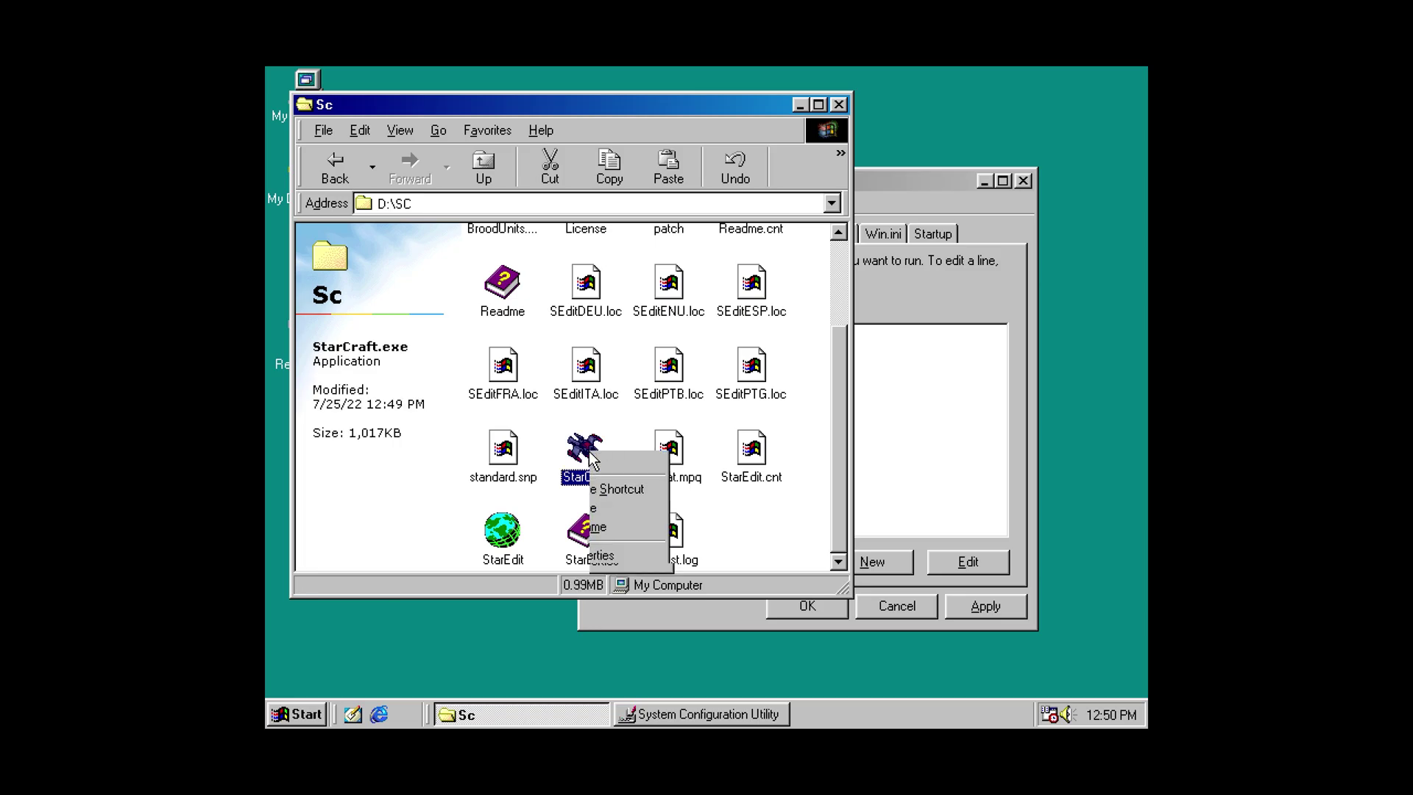
left_click(632, 636)
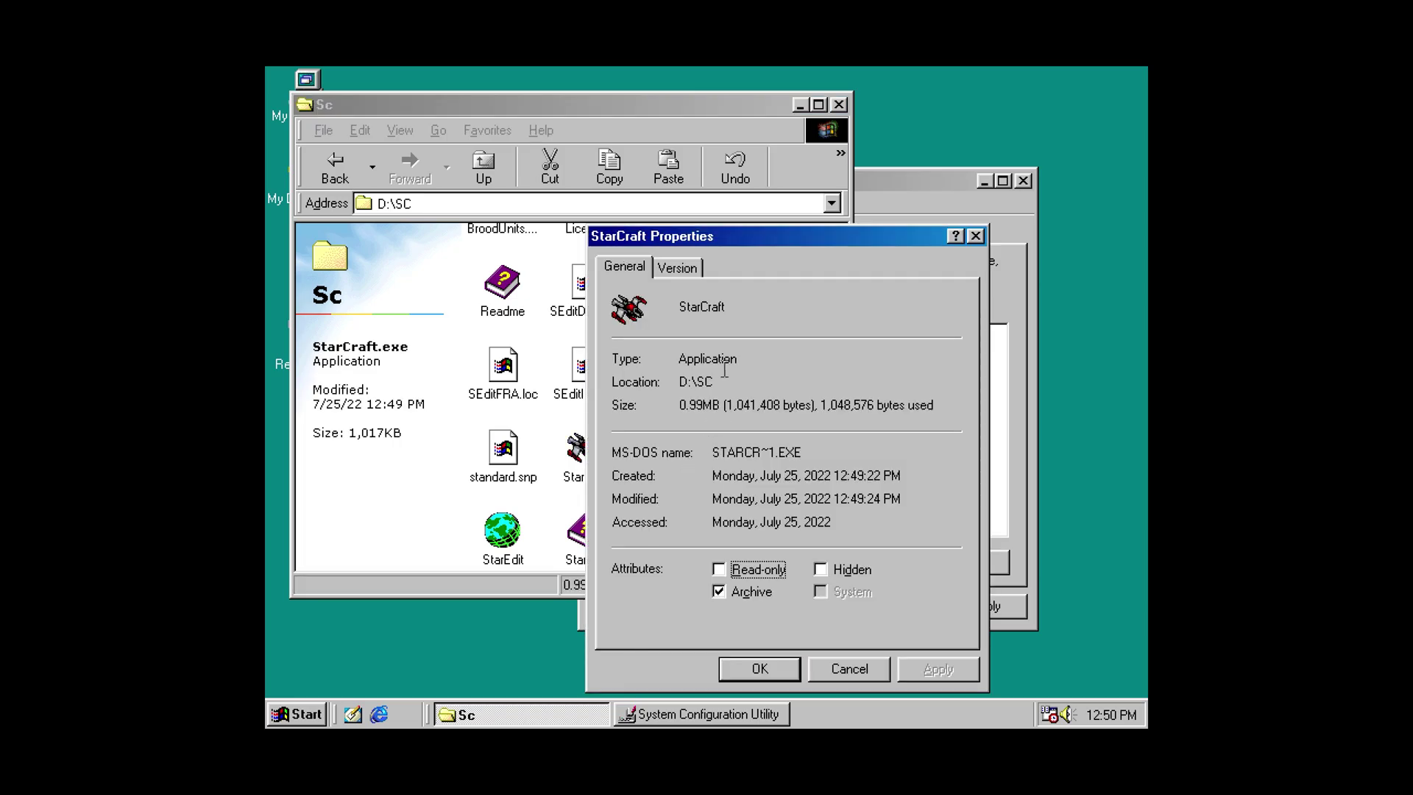
left_click_drag(723, 378, 644, 381)
- Change the Autoexec.bat line to win D:\SC\StarCraft.exe and accept the configuration
left_click(911, 201)
left_click(964, 562)
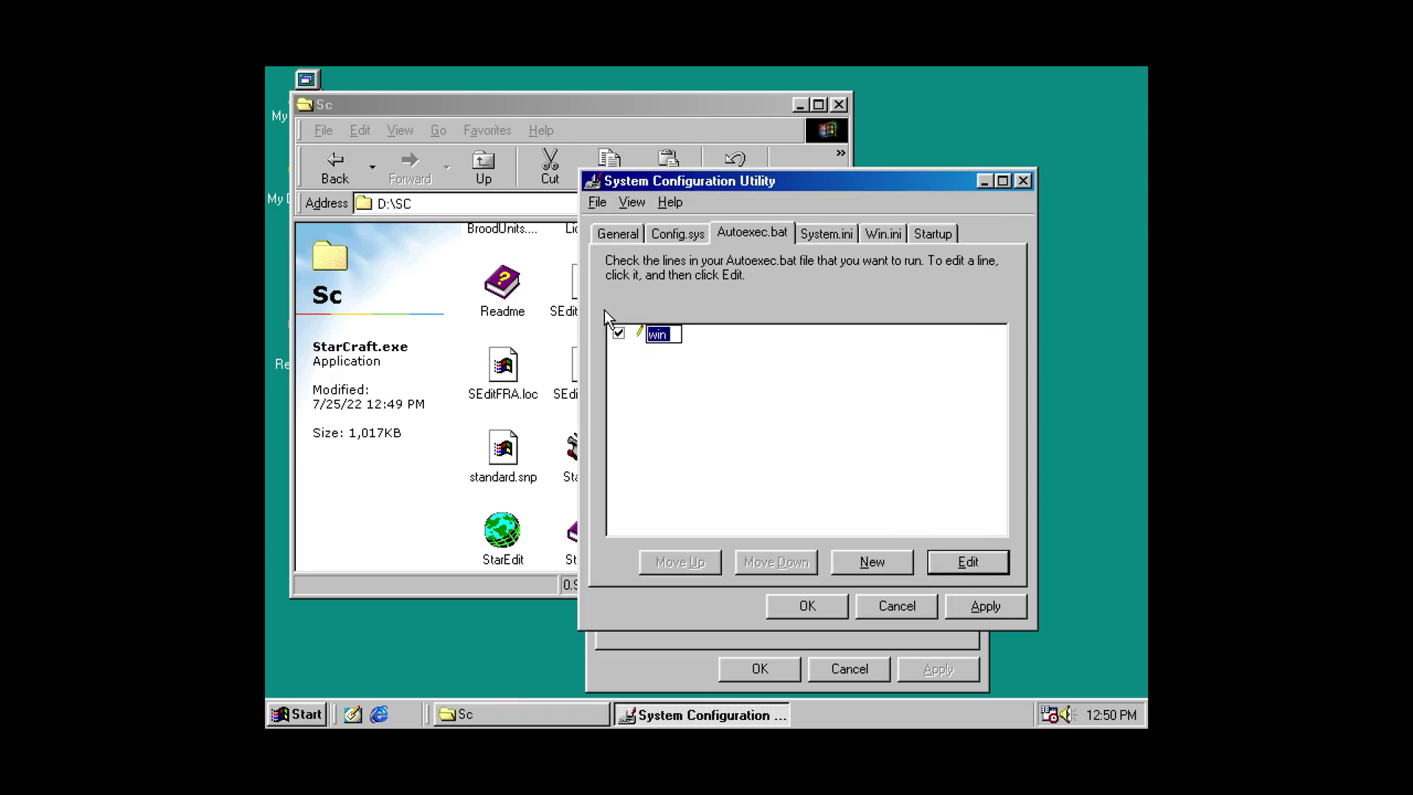
left_click(674, 335)
type("\\SC\\StarC")
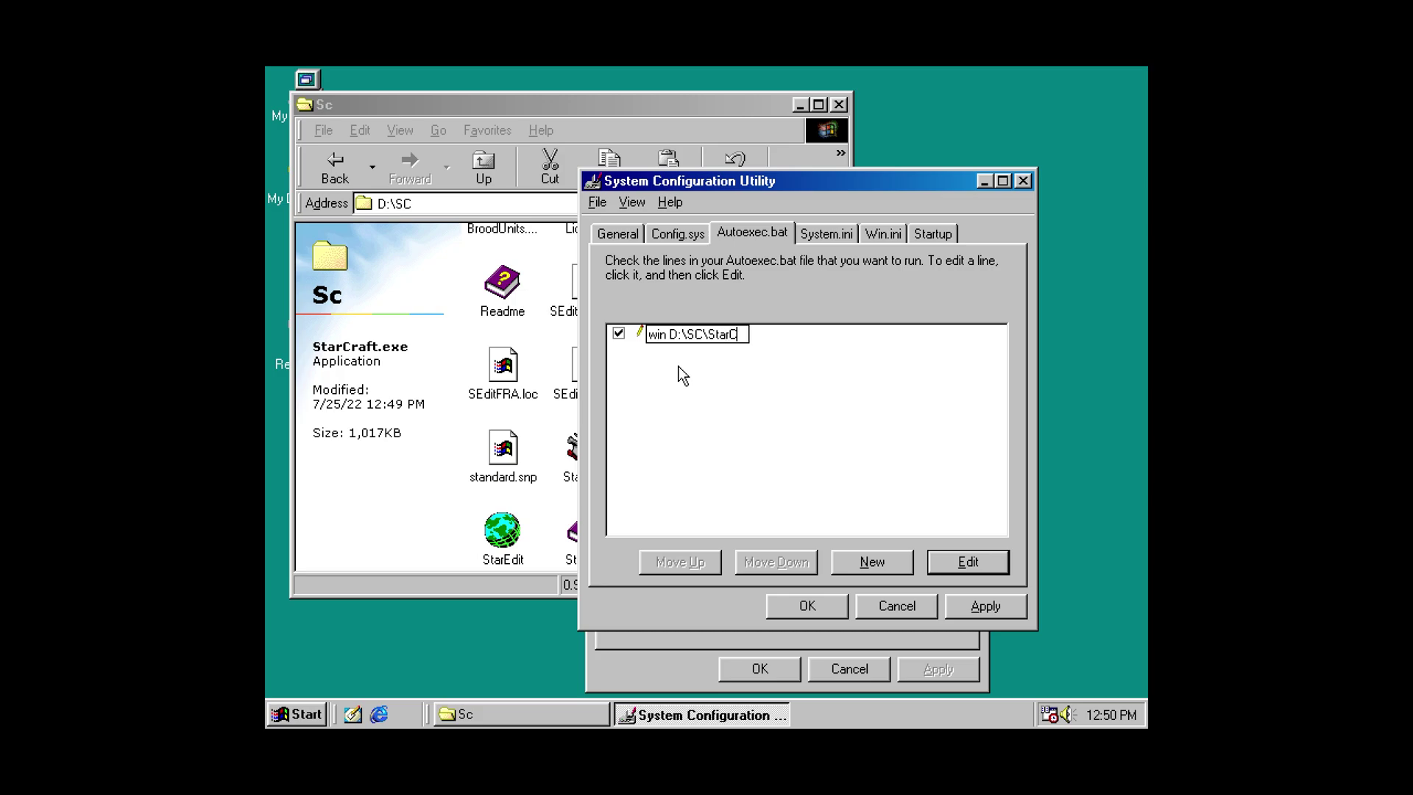
type("raft.exe")
left_click(861, 515)
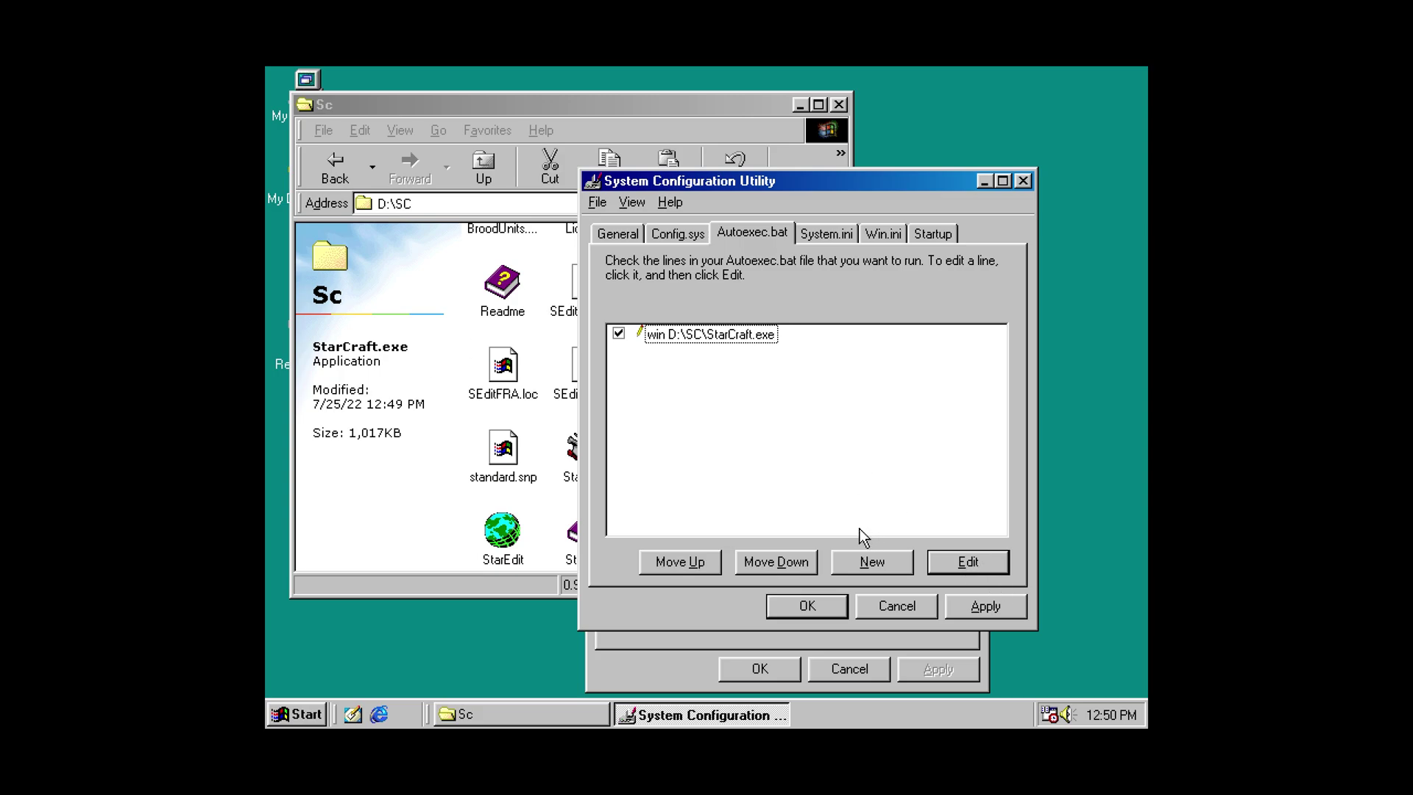
left_click(805, 609)
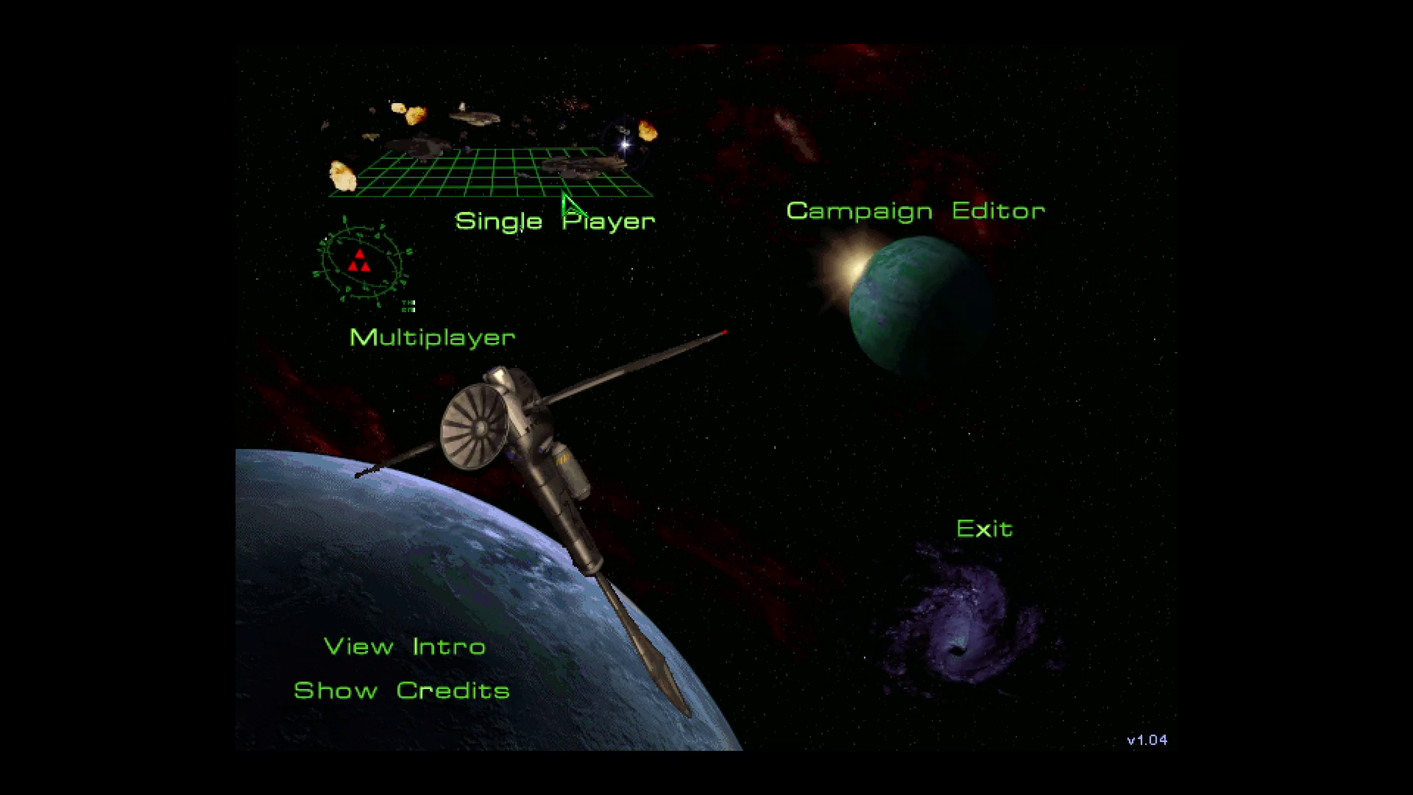
- Choose single player for the original StarCraft, turn off Game Focus and swap the virtual disc to StarCraft.cue
left_click(561, 222)
left_click(619, 369)
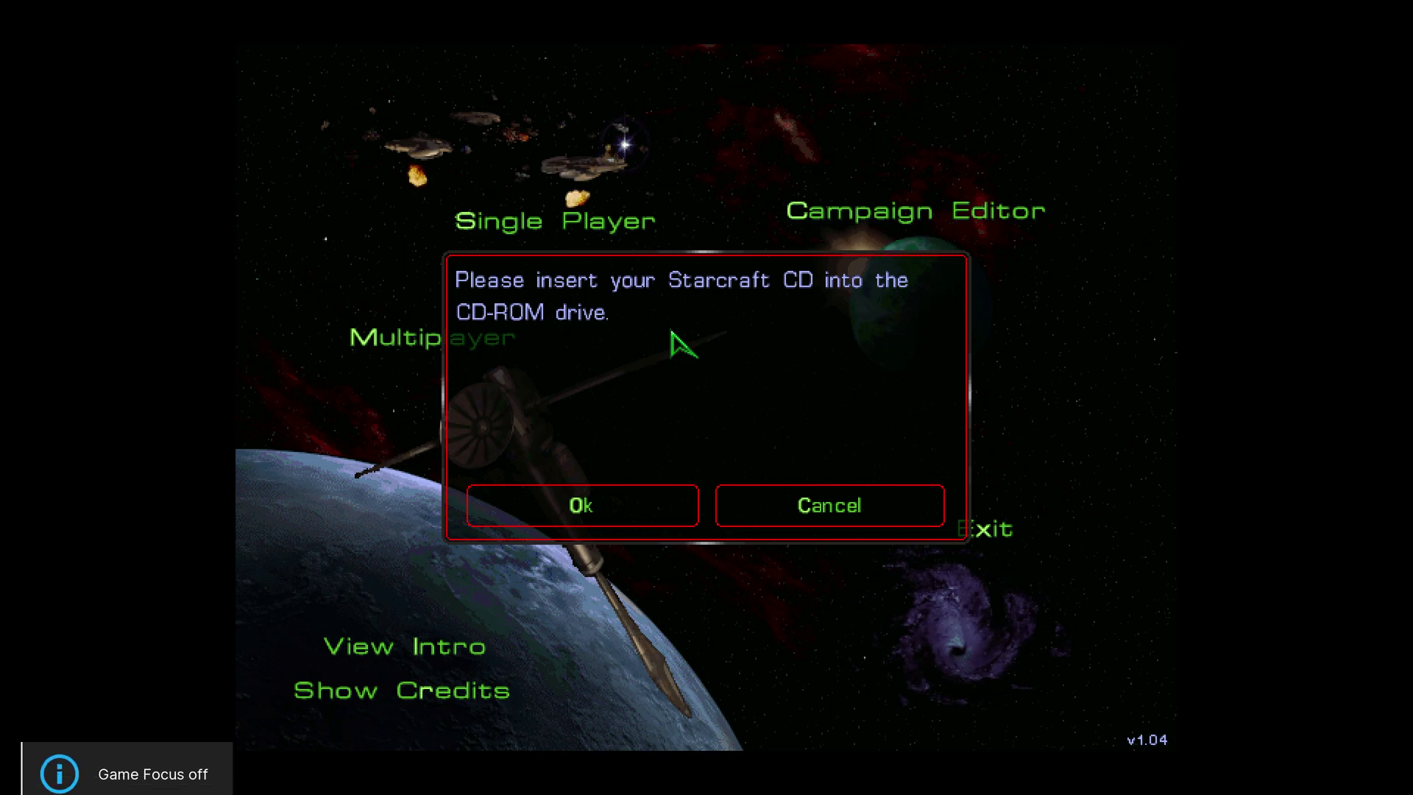
key("F1")
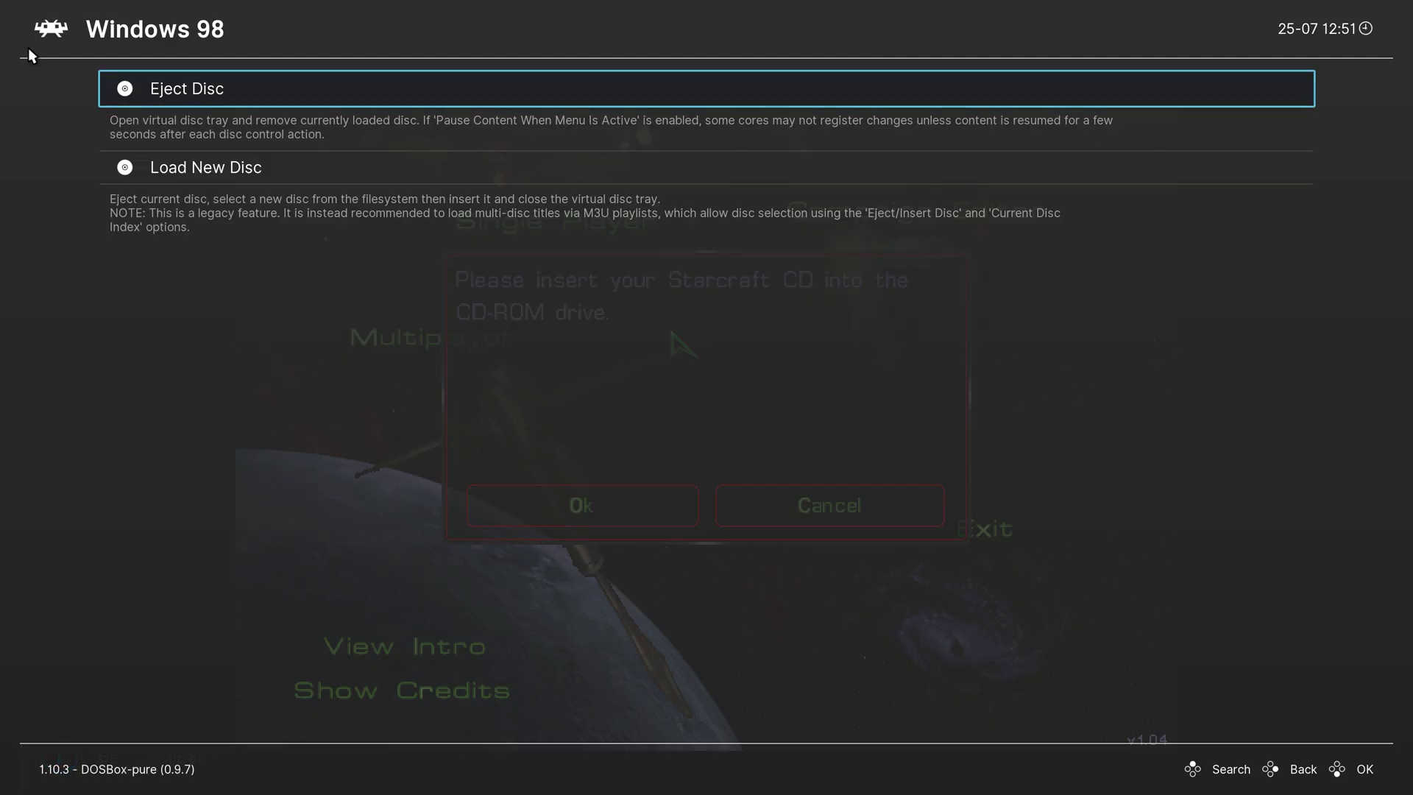
key("Return")
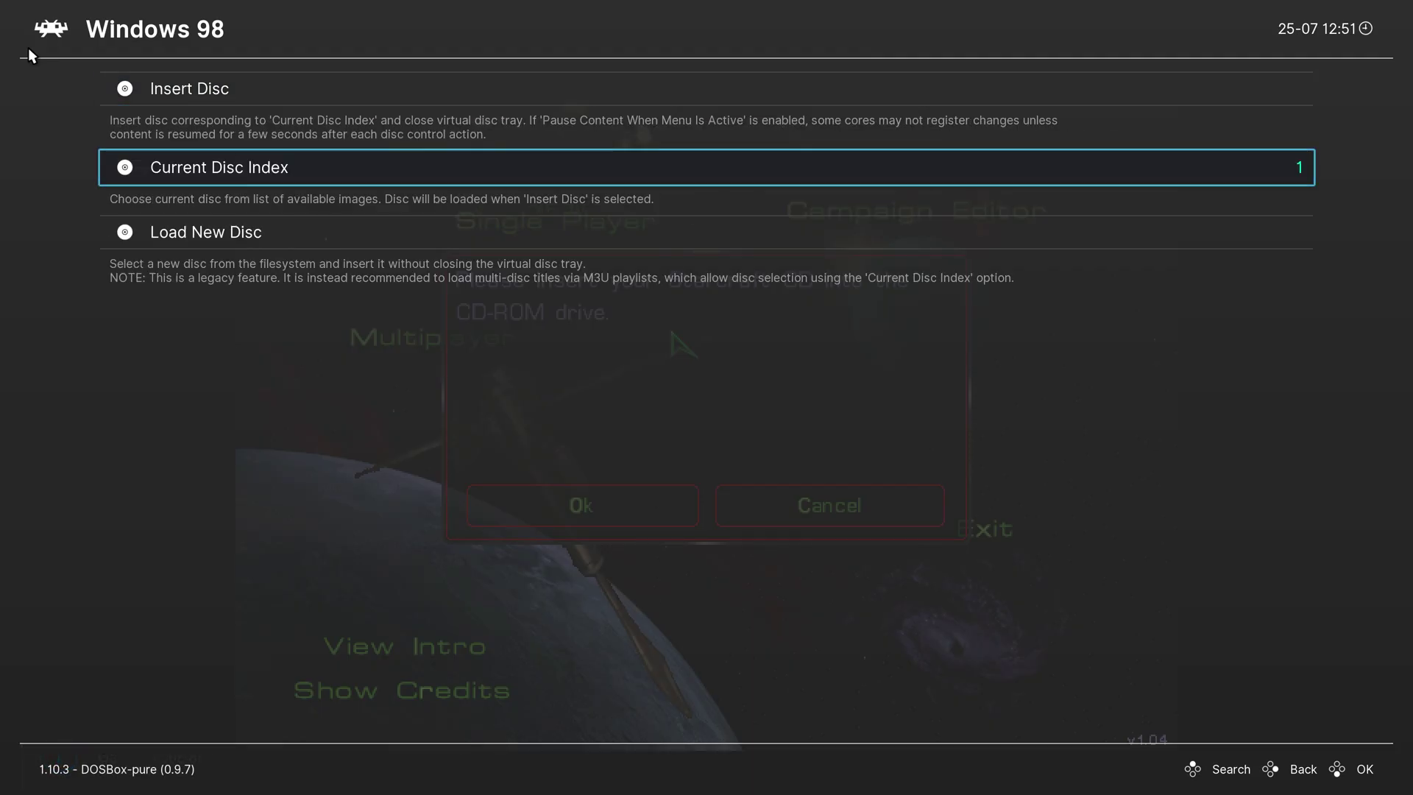
key("Return")
key("Return")
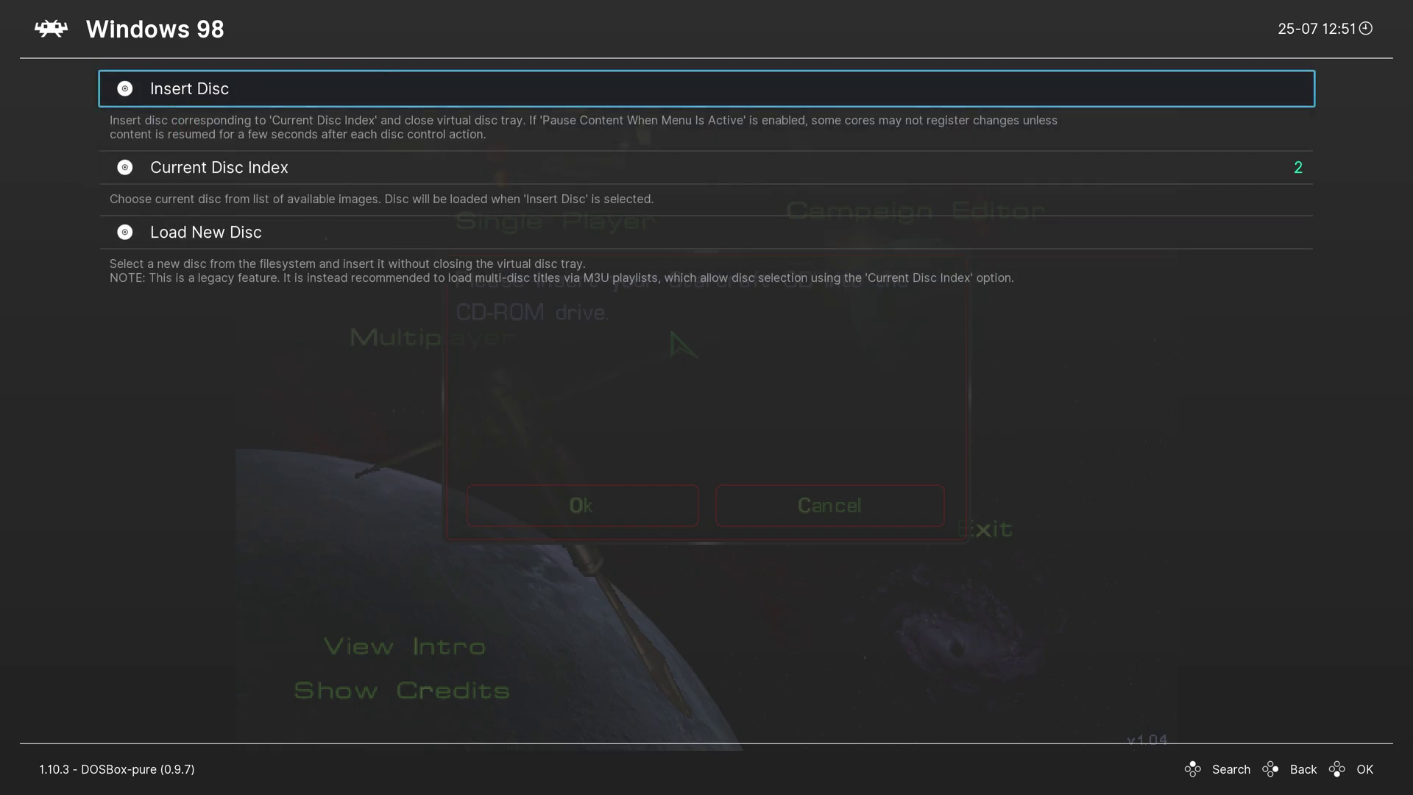
key("Return")
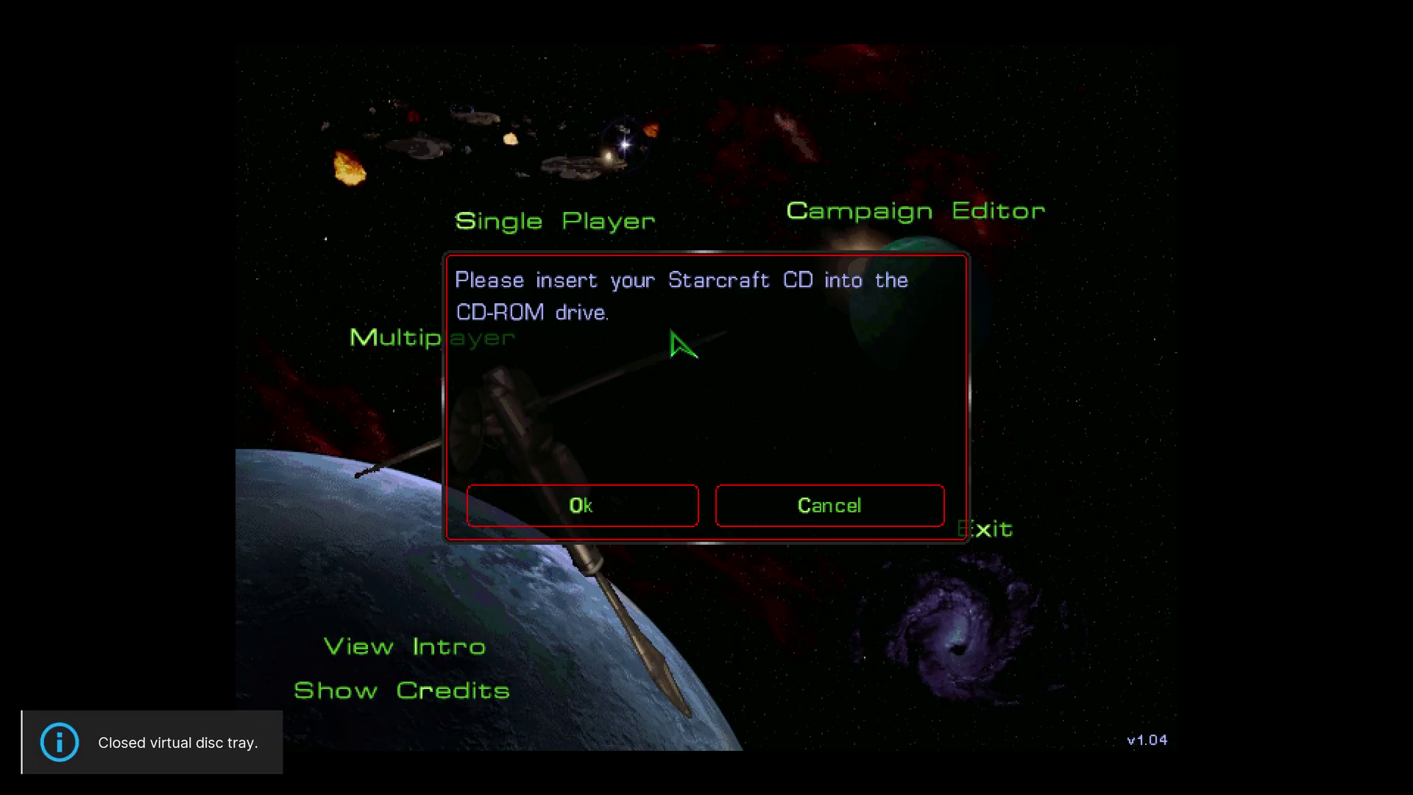
- Accept the StarCraft CD request, then cancel the new character and Registry to return to the main menu
left_click(617, 525)
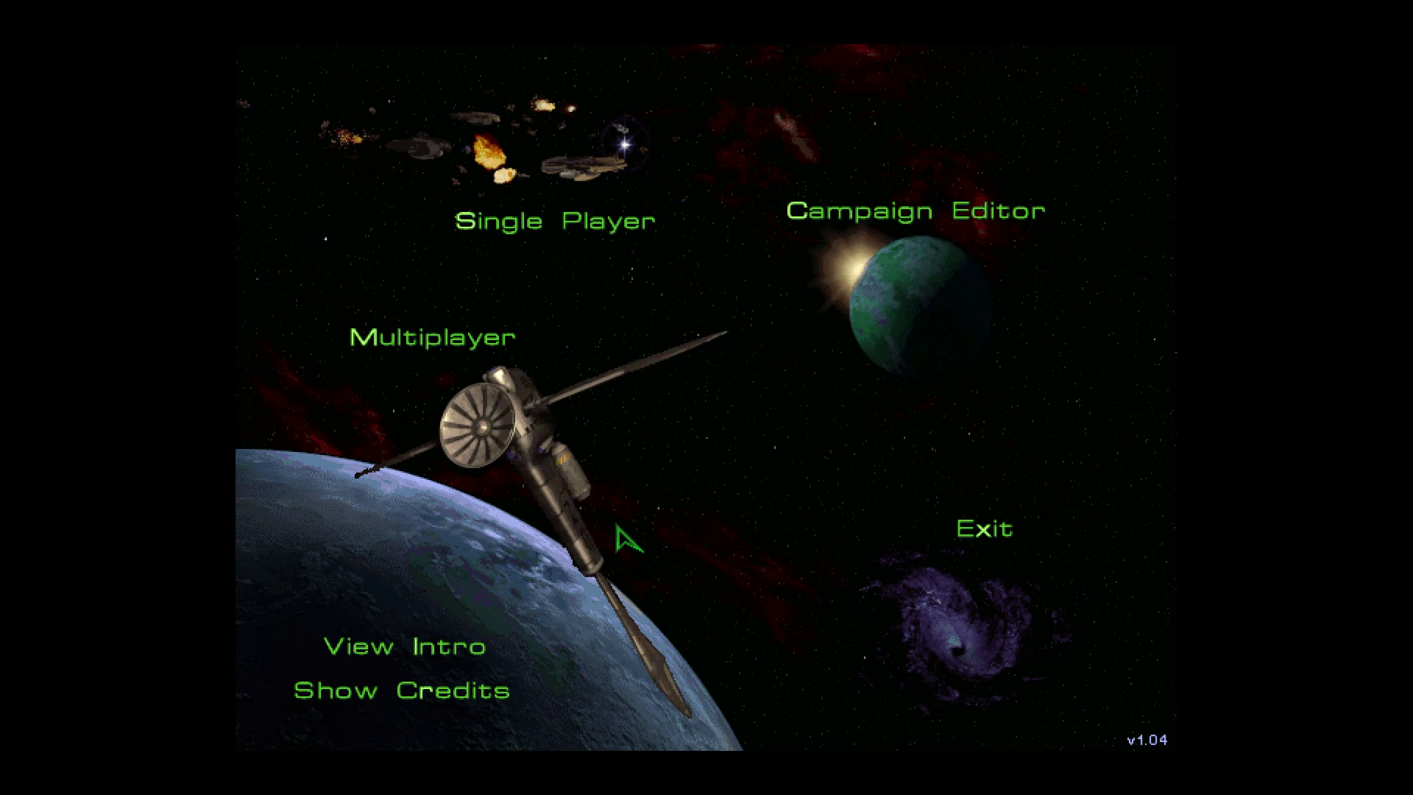
key("s")
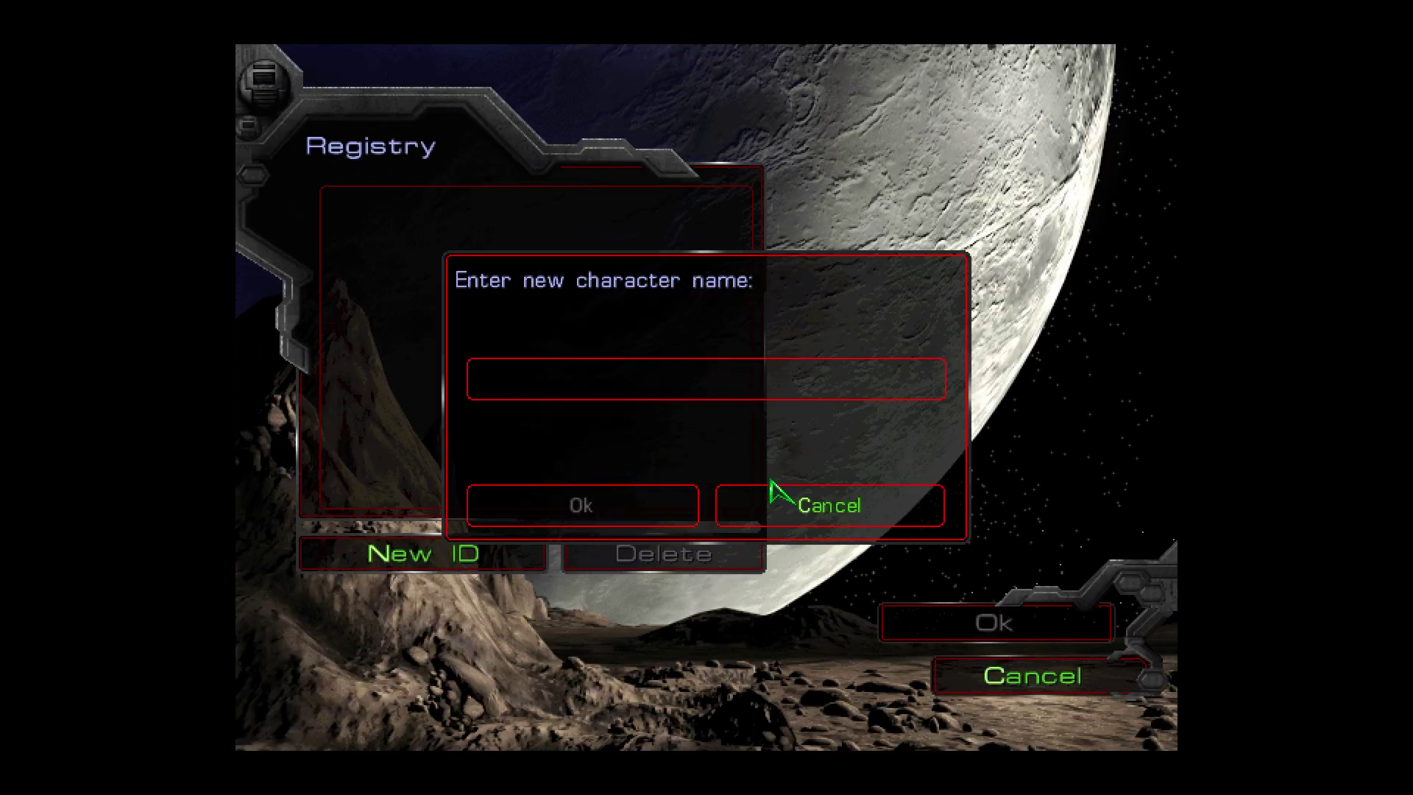
left_click(839, 521)
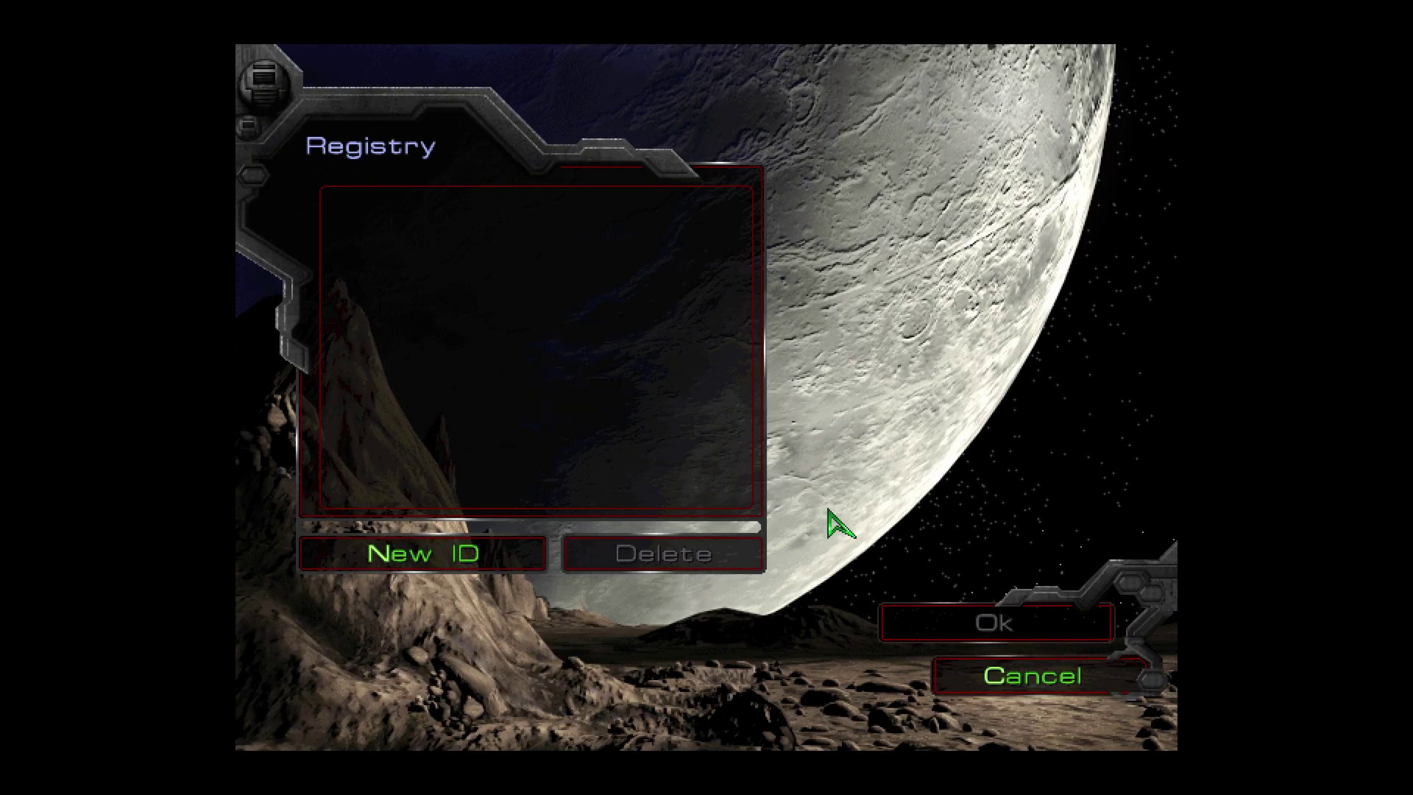
left_click(1008, 683)
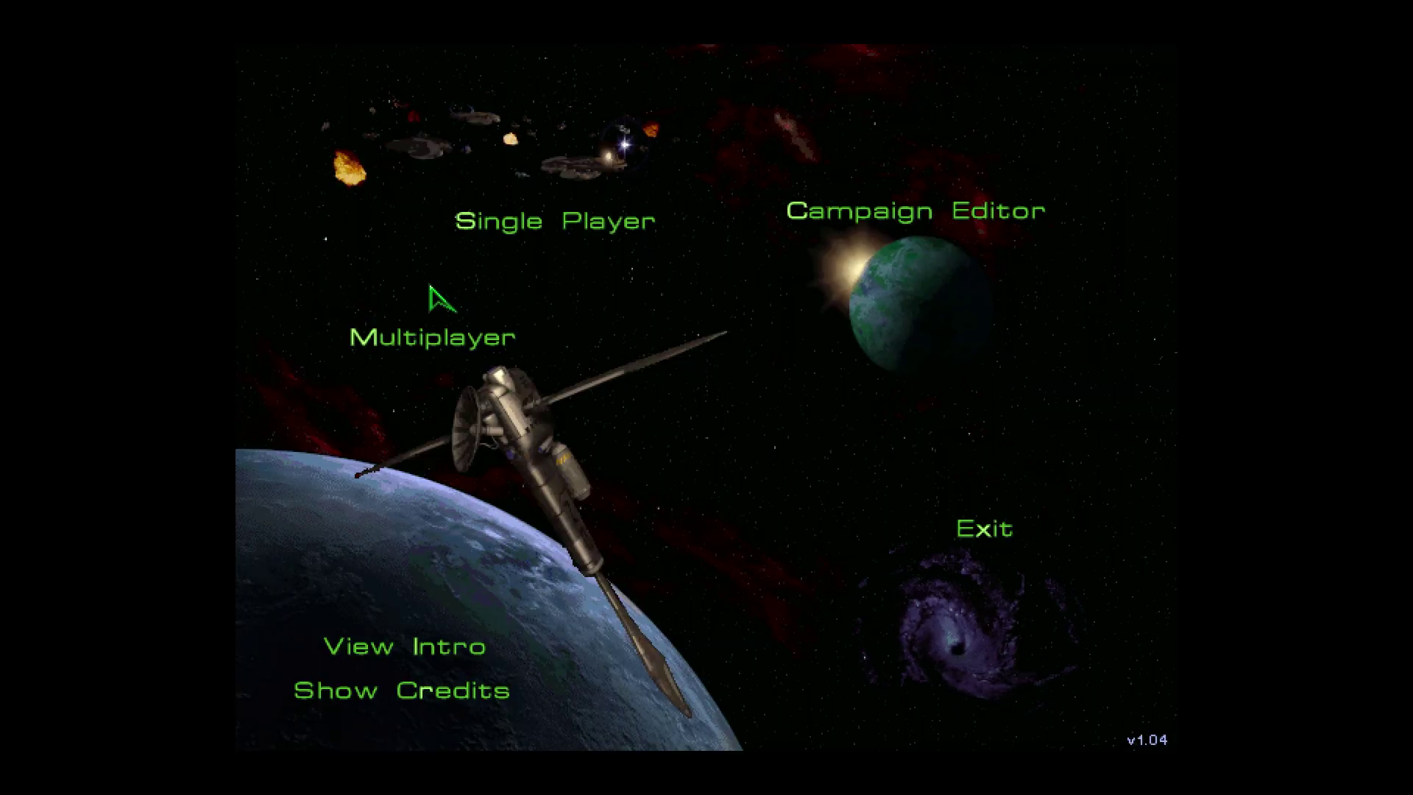
- Choose single player for Brood War, swap the virtual disc to StarCraft - Brood War.cue and accept the CD request
left_click(601, 202)
left_click(760, 493)
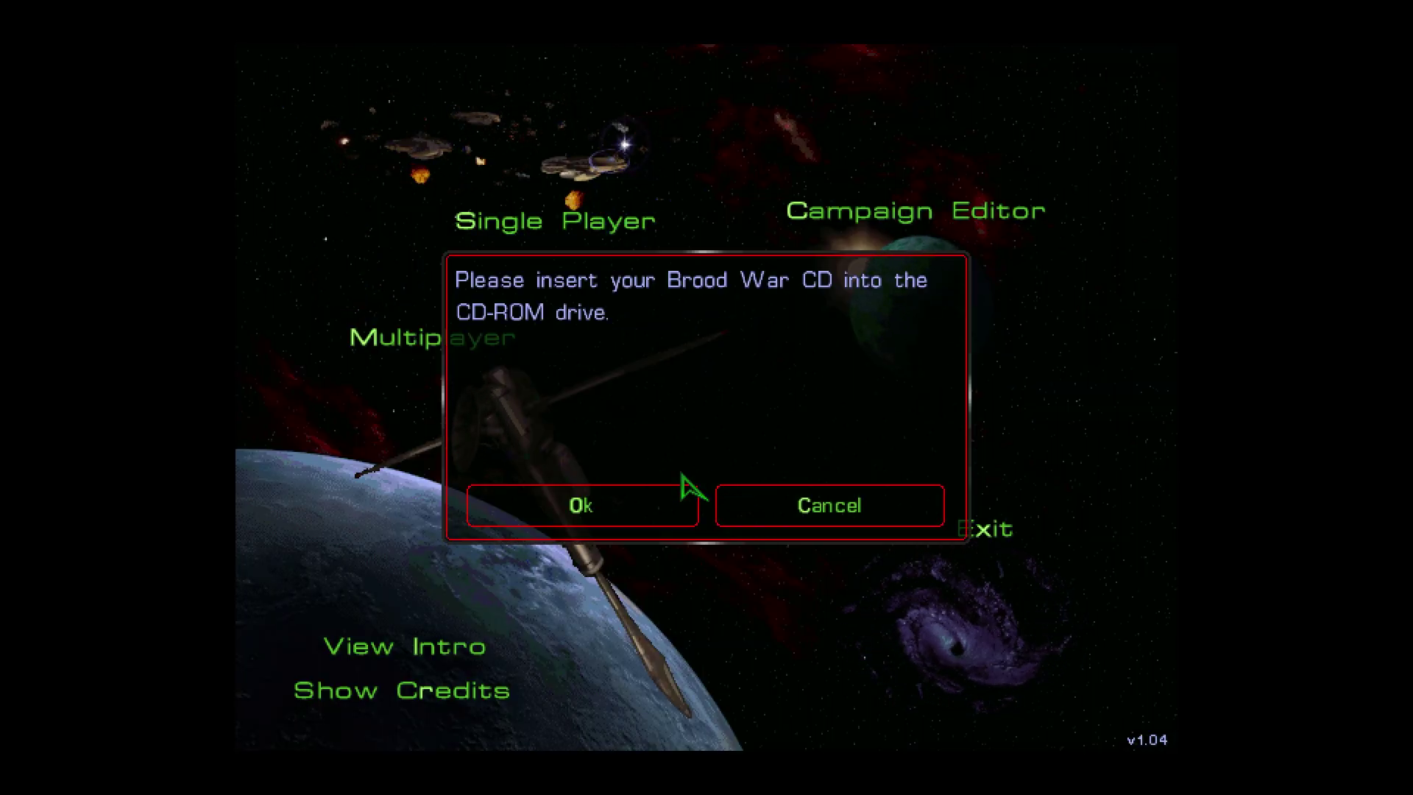
key("F1")
key("Return")
key("Return")
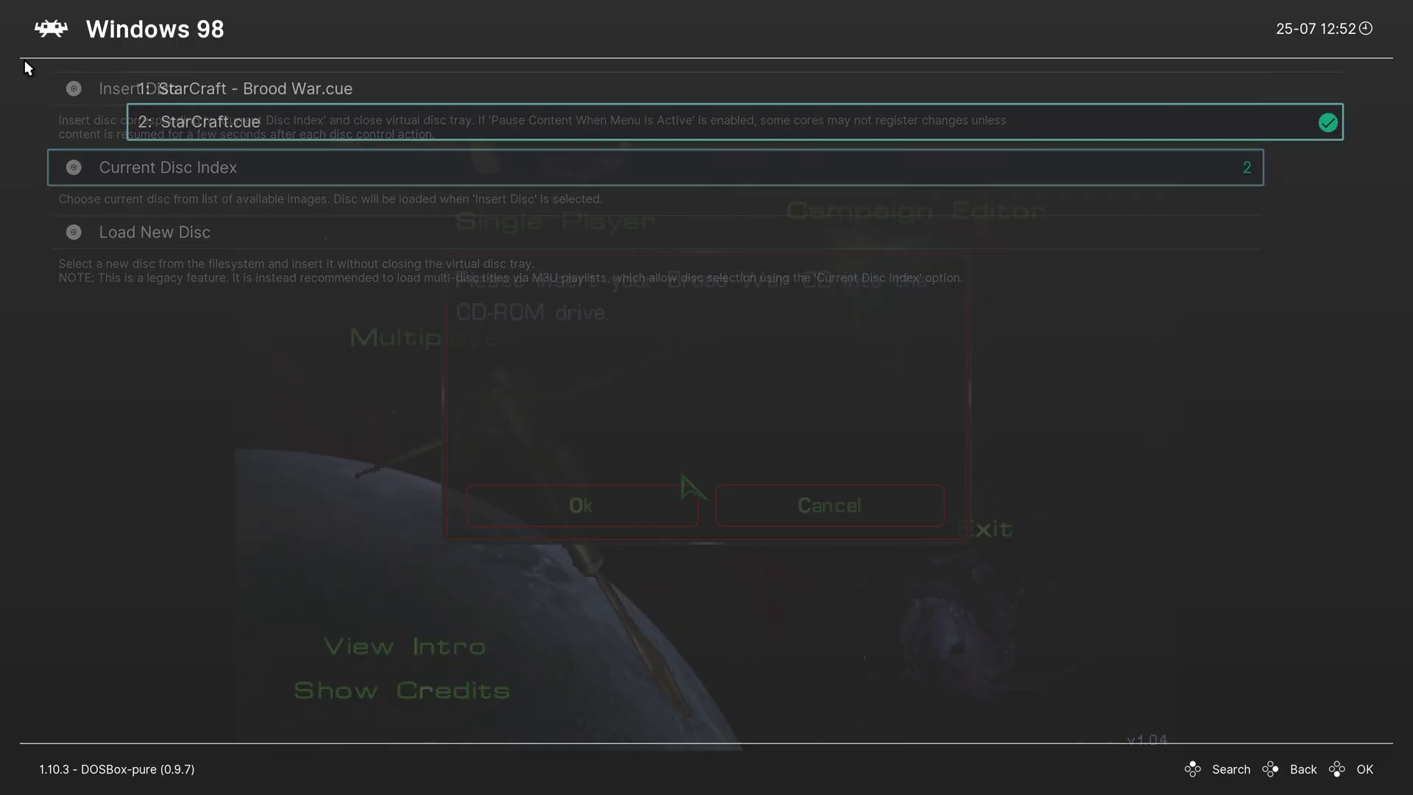
key("Up")
key("Return")
key("Return")
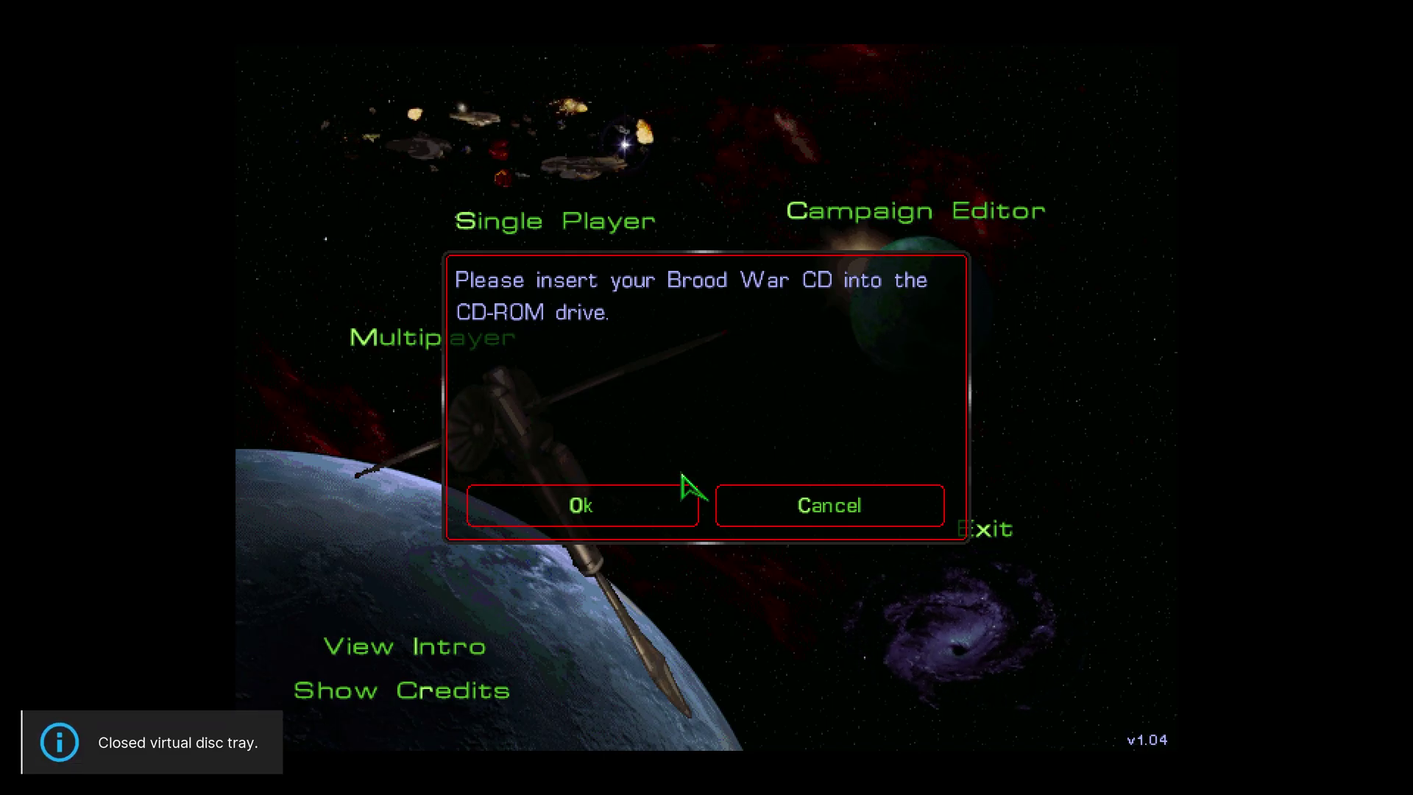
left_click(594, 515)
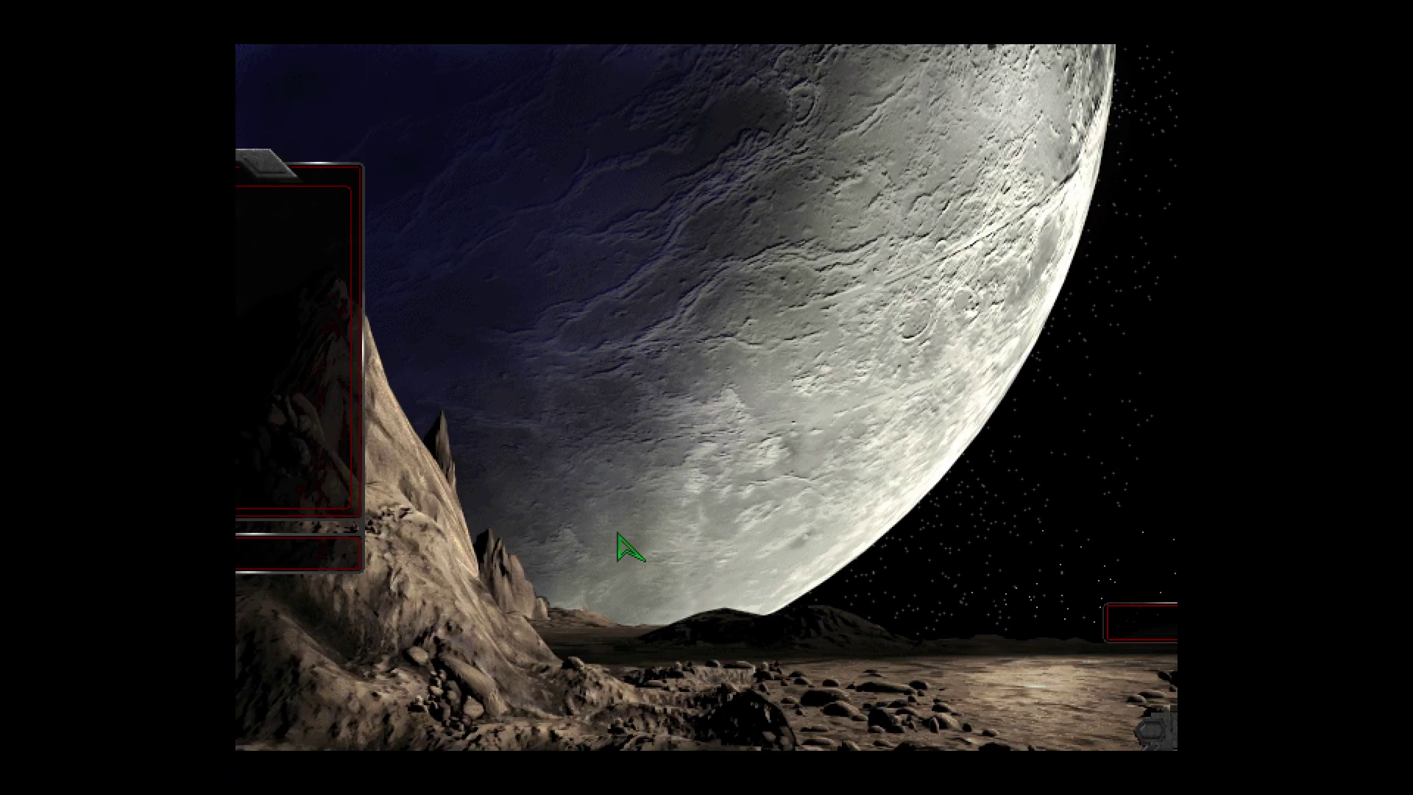
- Cancel the character creation and Registry, exit StarCraft and shut down Windows 98
left_click(813, 519)
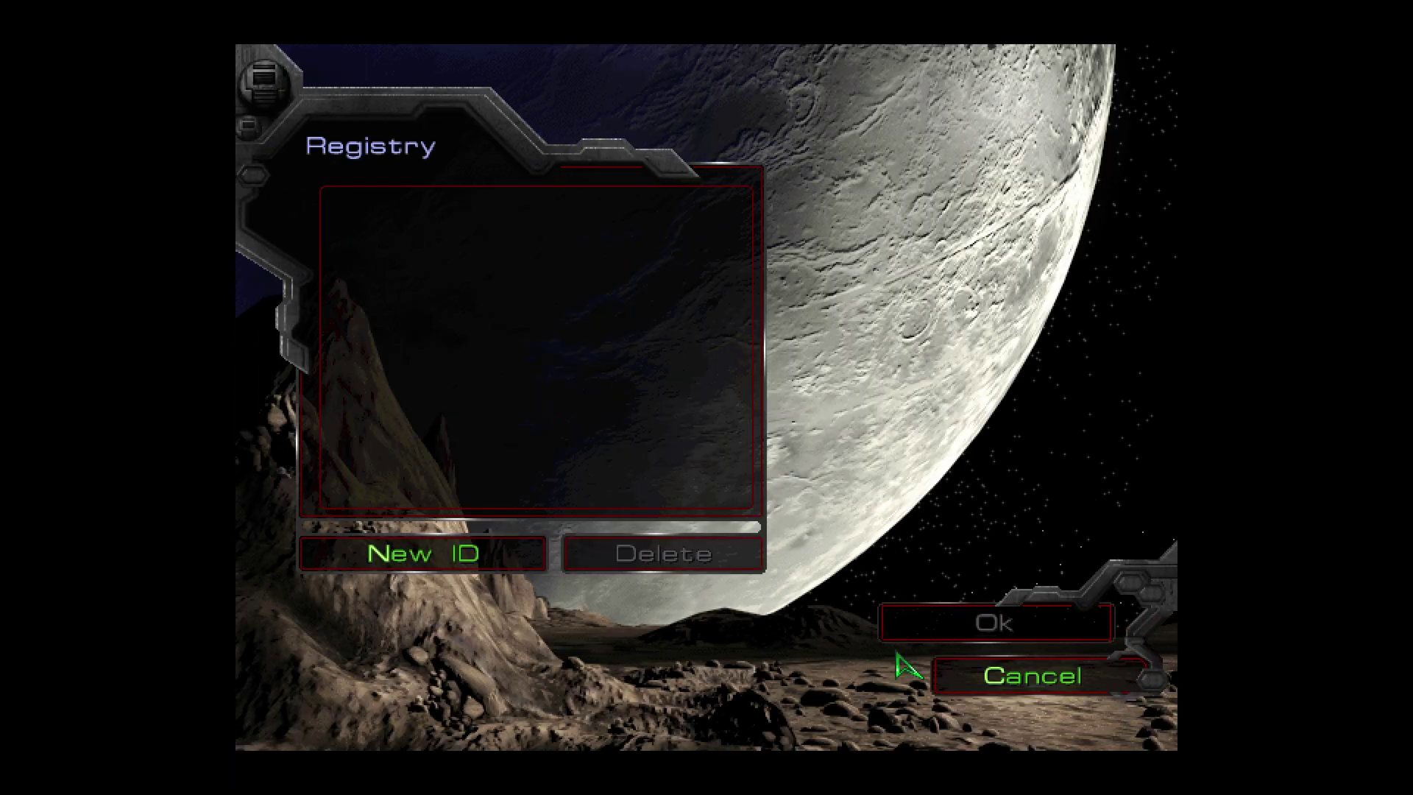
left_click(949, 673)
left_click(296, 714)
left_click(333, 690)
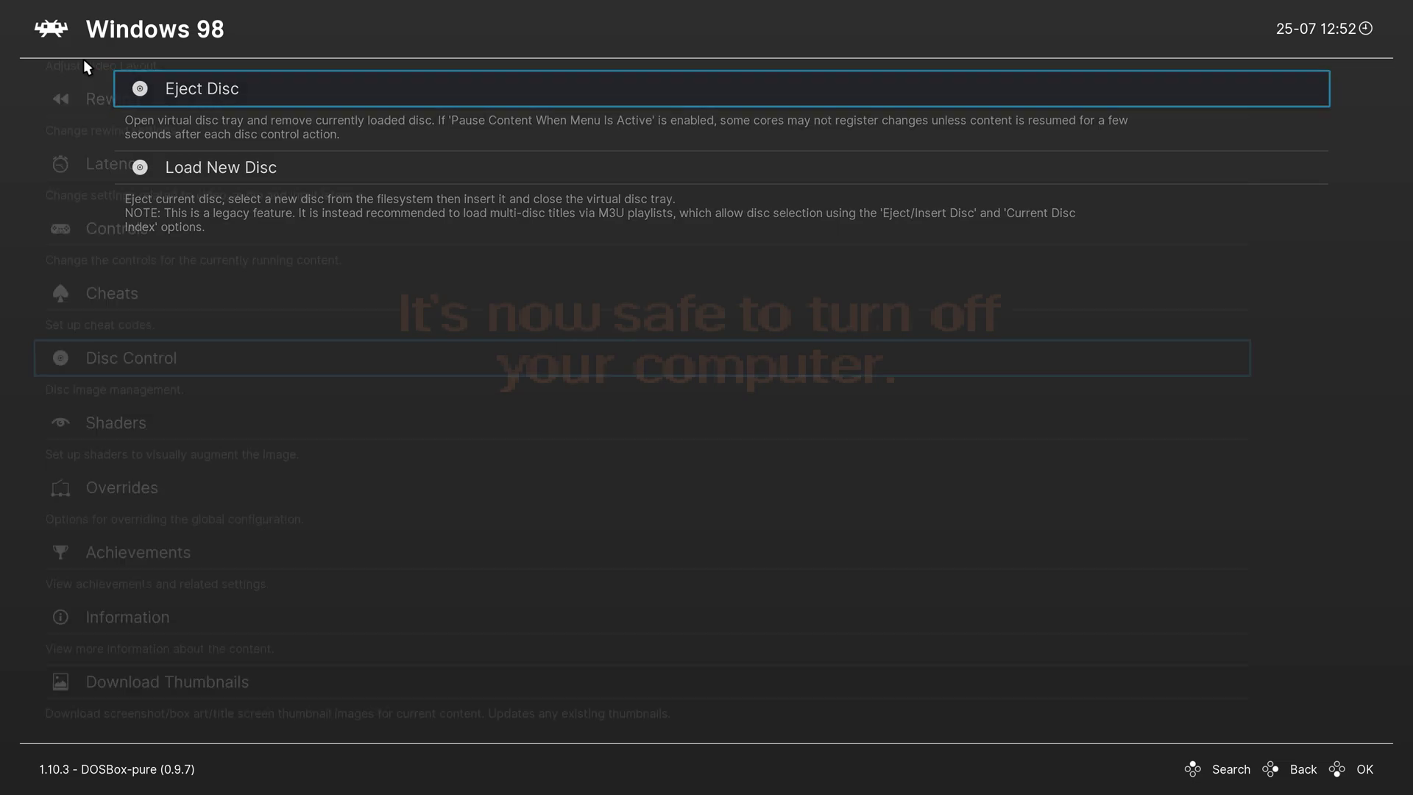
- Leave Disc Control and close the running content to return to the Windows 98 playlist
key("Up")
key("Up")
key("Up")
key("Up")
key("Up")
key("Up")
key("Up")
key("Up")
key("Up")
key("Up")
key("Up")
key("Up")
key("Up")
key("Up")
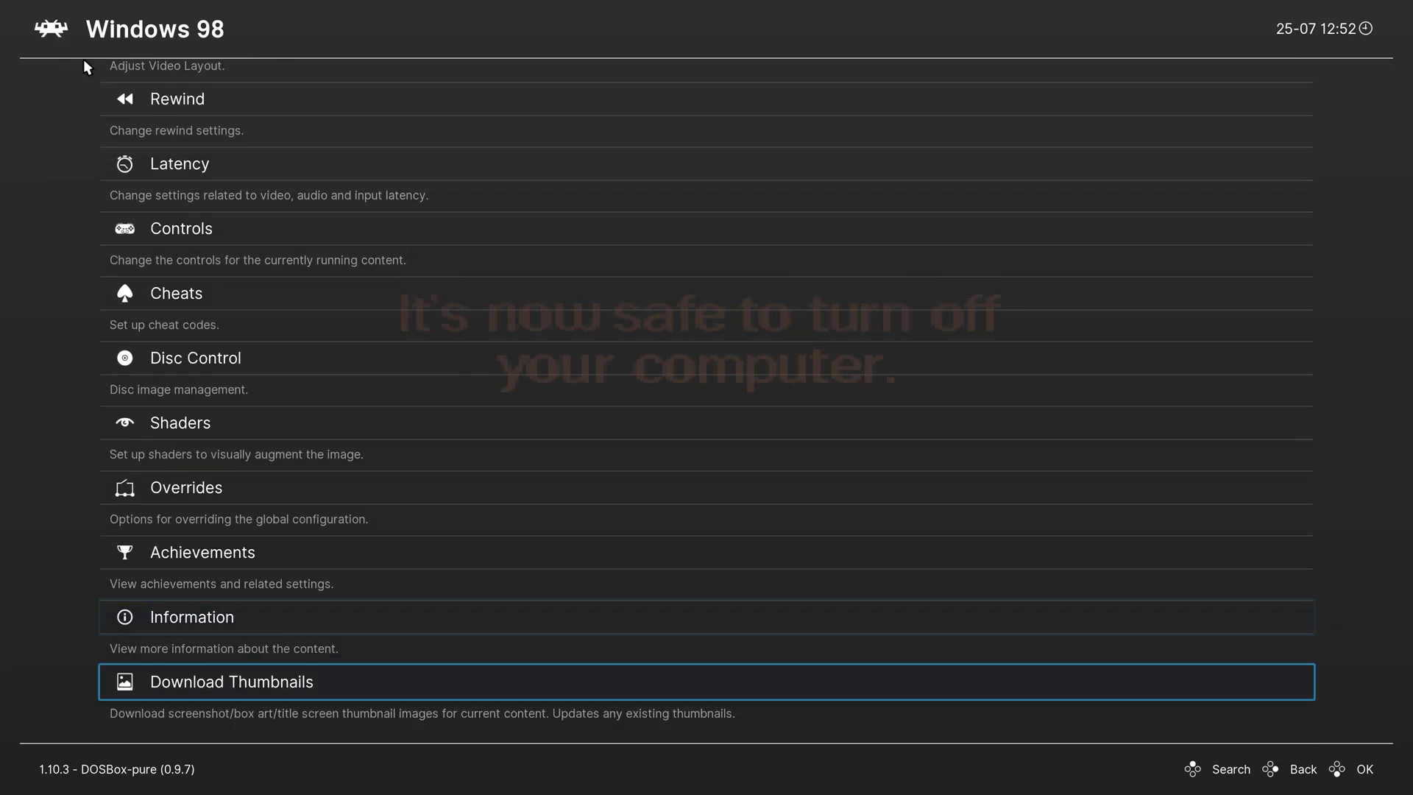
key("Down")
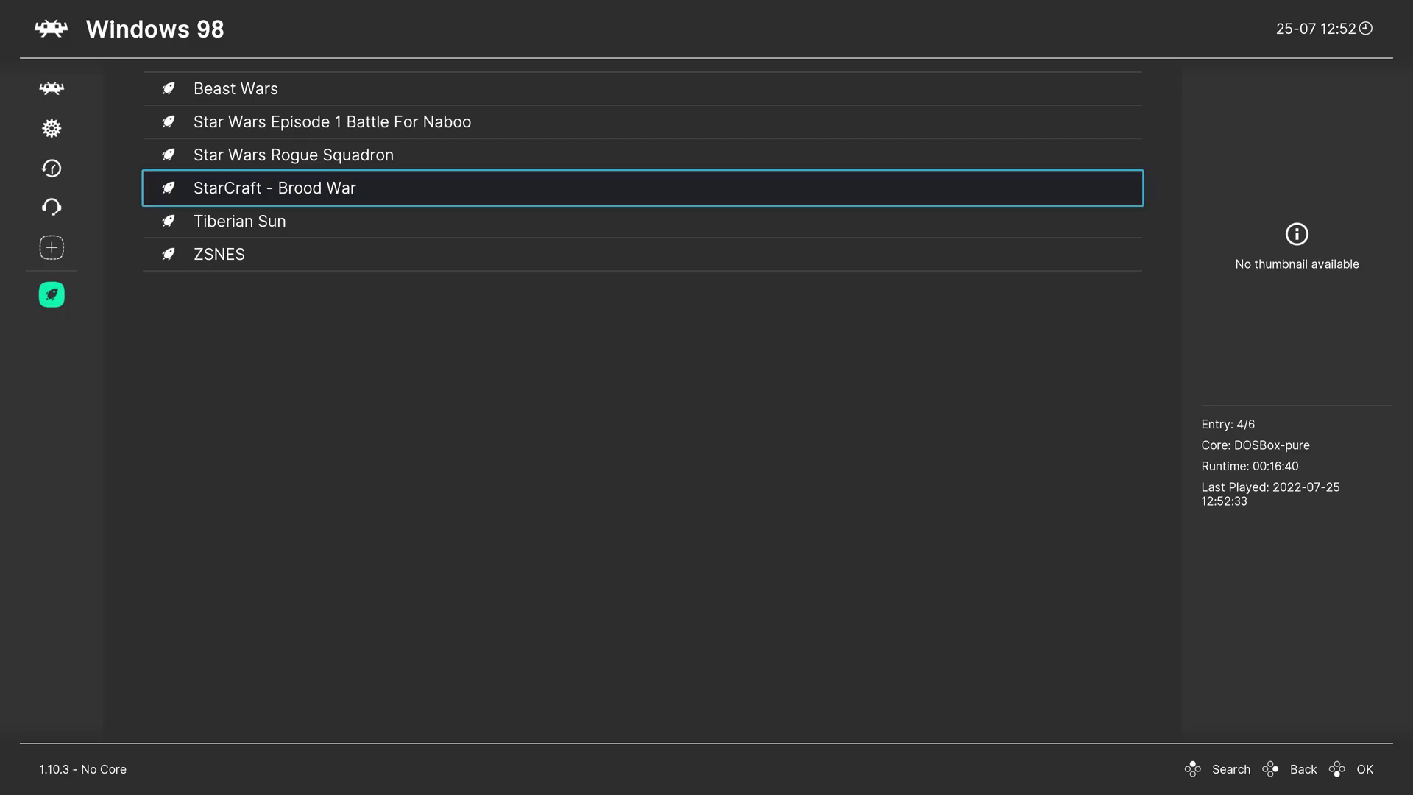
- Run the StarCraft - Brood War entry again and close its content once Windows has shut down
key("Return")
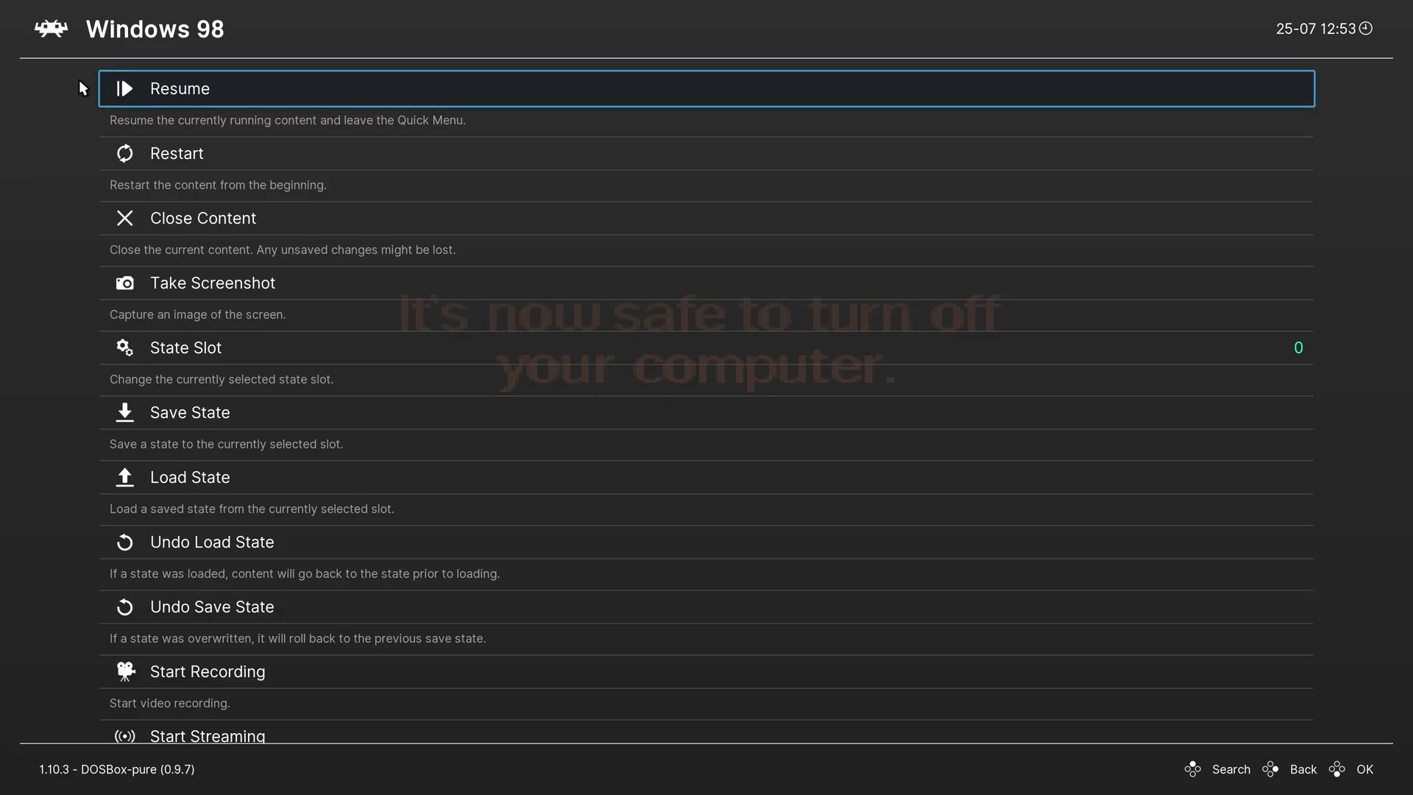
key("Down")
key("Down")
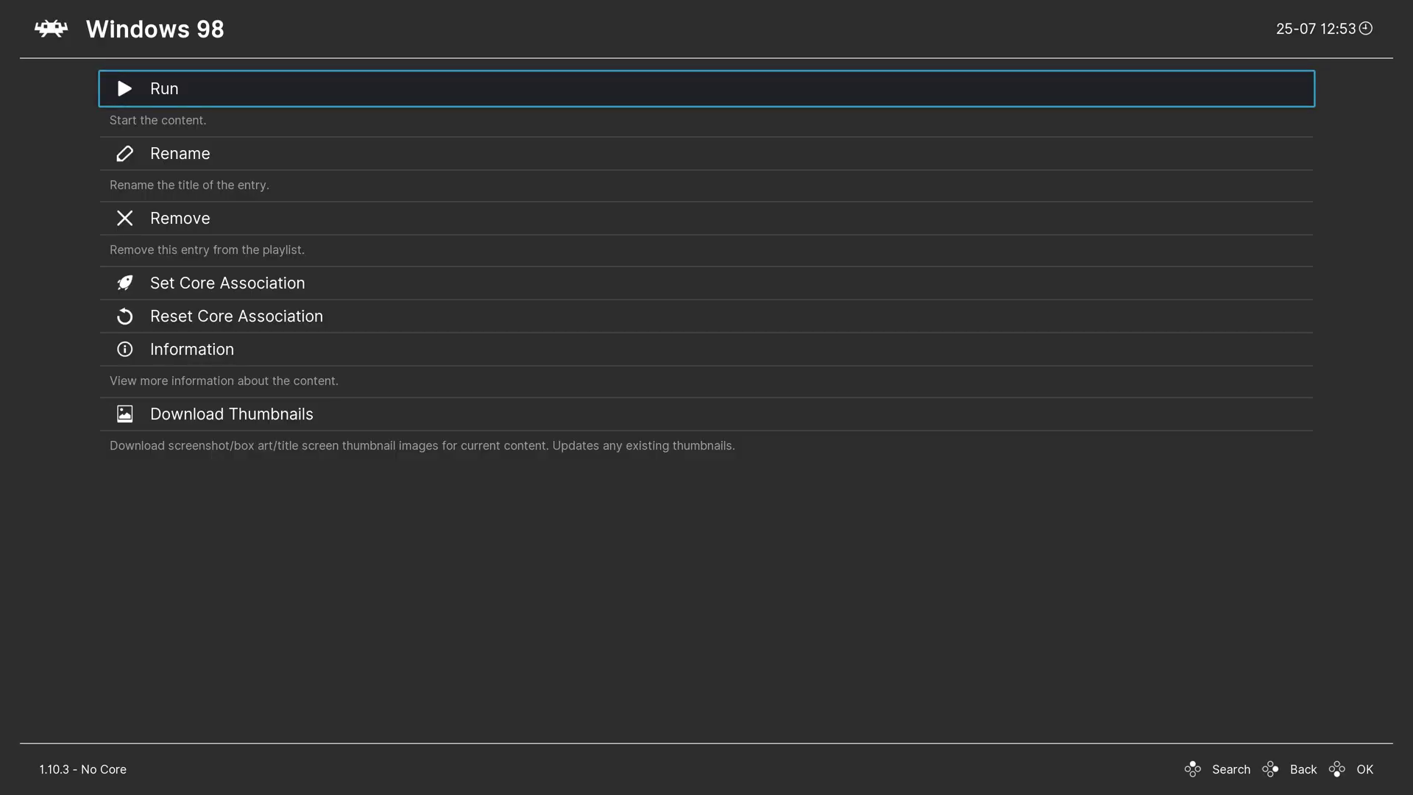
- Return to the Windows 98 playlist and run the Beast Wars entry
key("BackSpace")
key("Up")
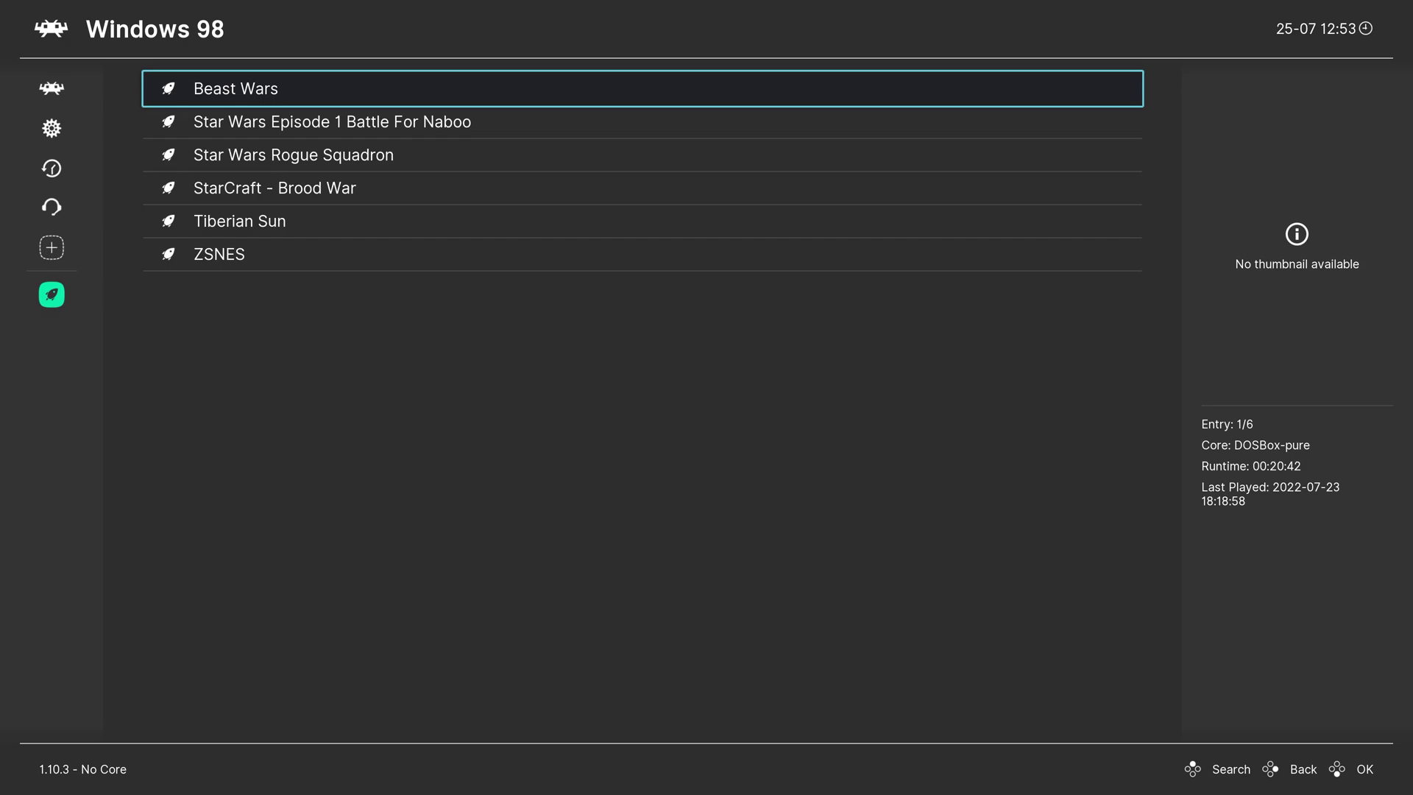
key("Return")
key("Return")
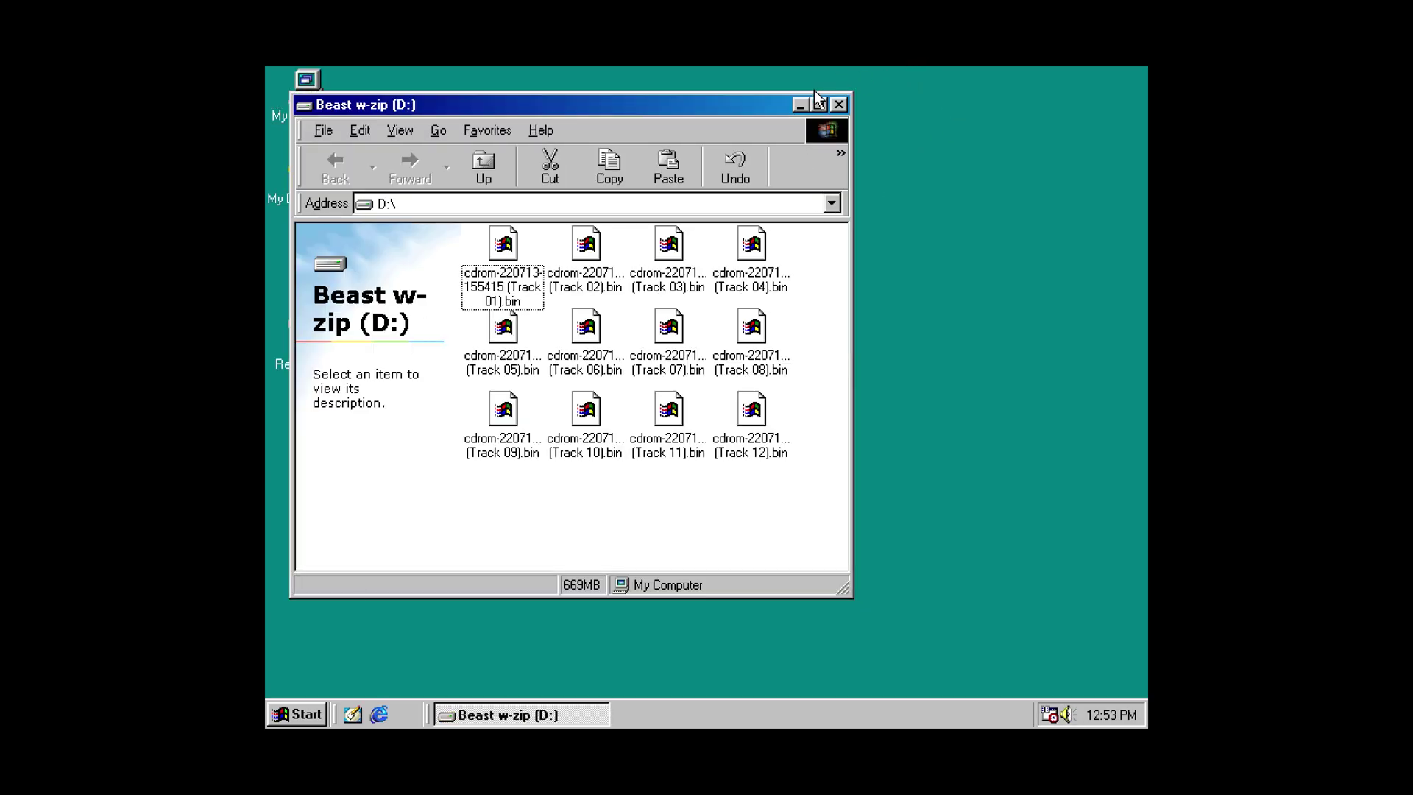
- Close the D: drive window and launch the installer from the Bw (E:) disc in My Computer
left_click(838, 105)
double_click(315, 77)
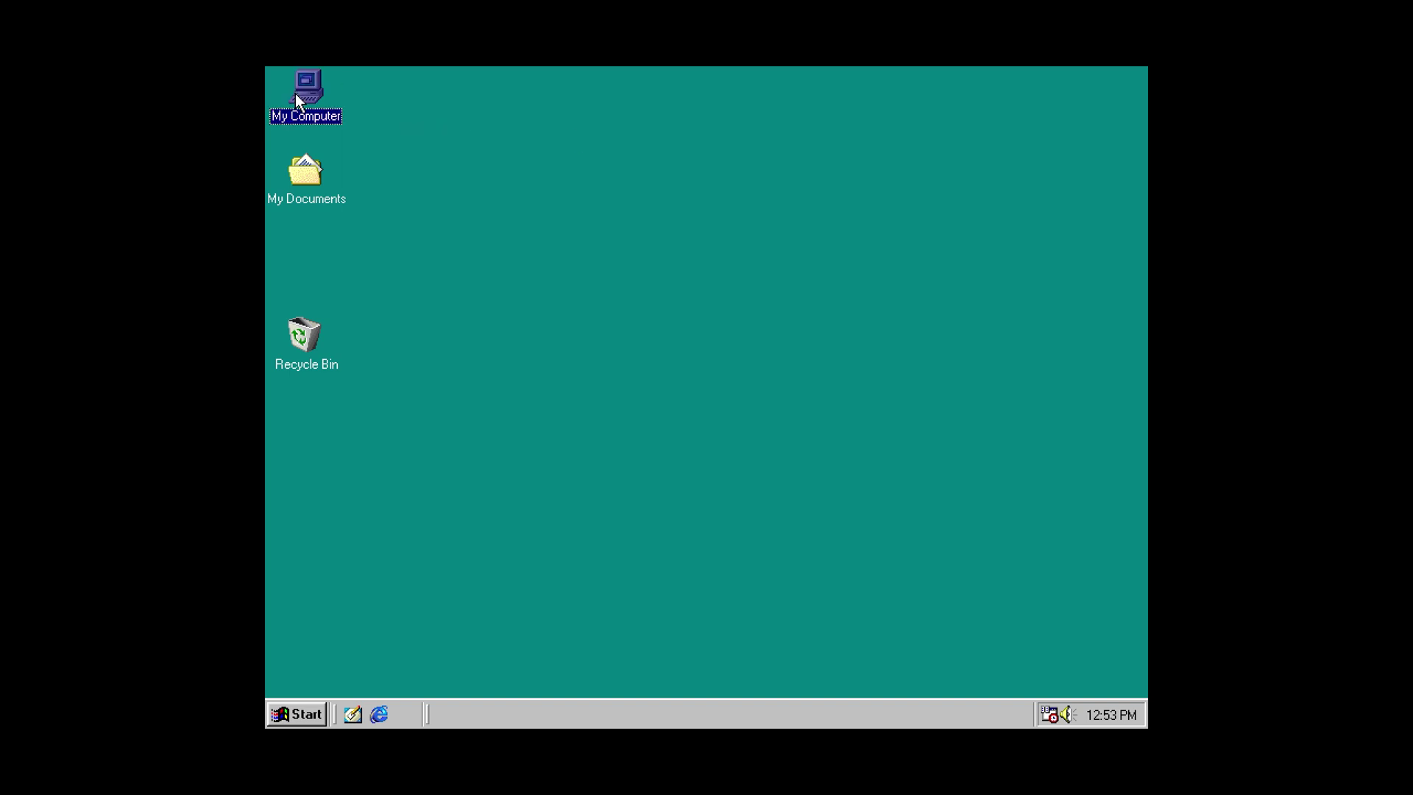
left_click(734, 276)
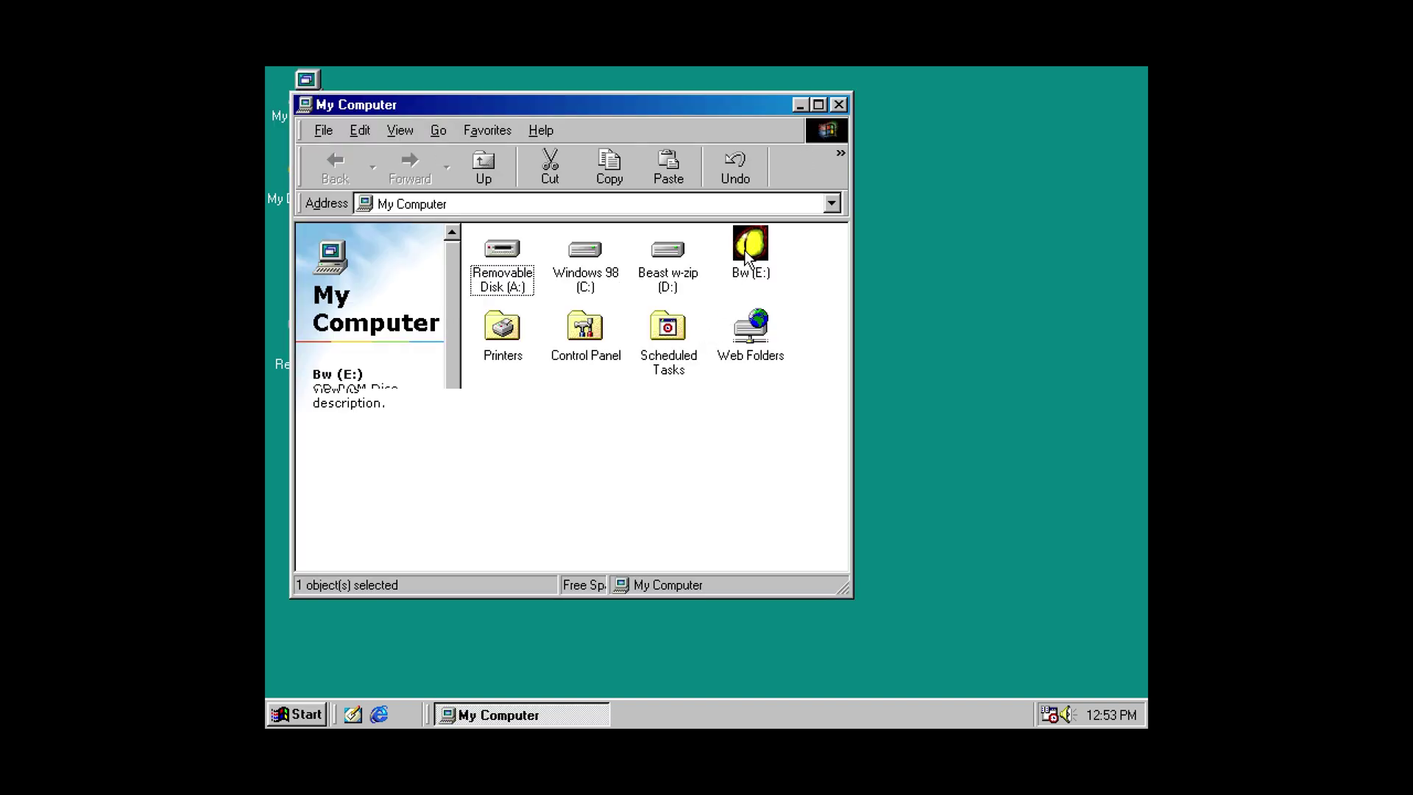
double_click(745, 249)
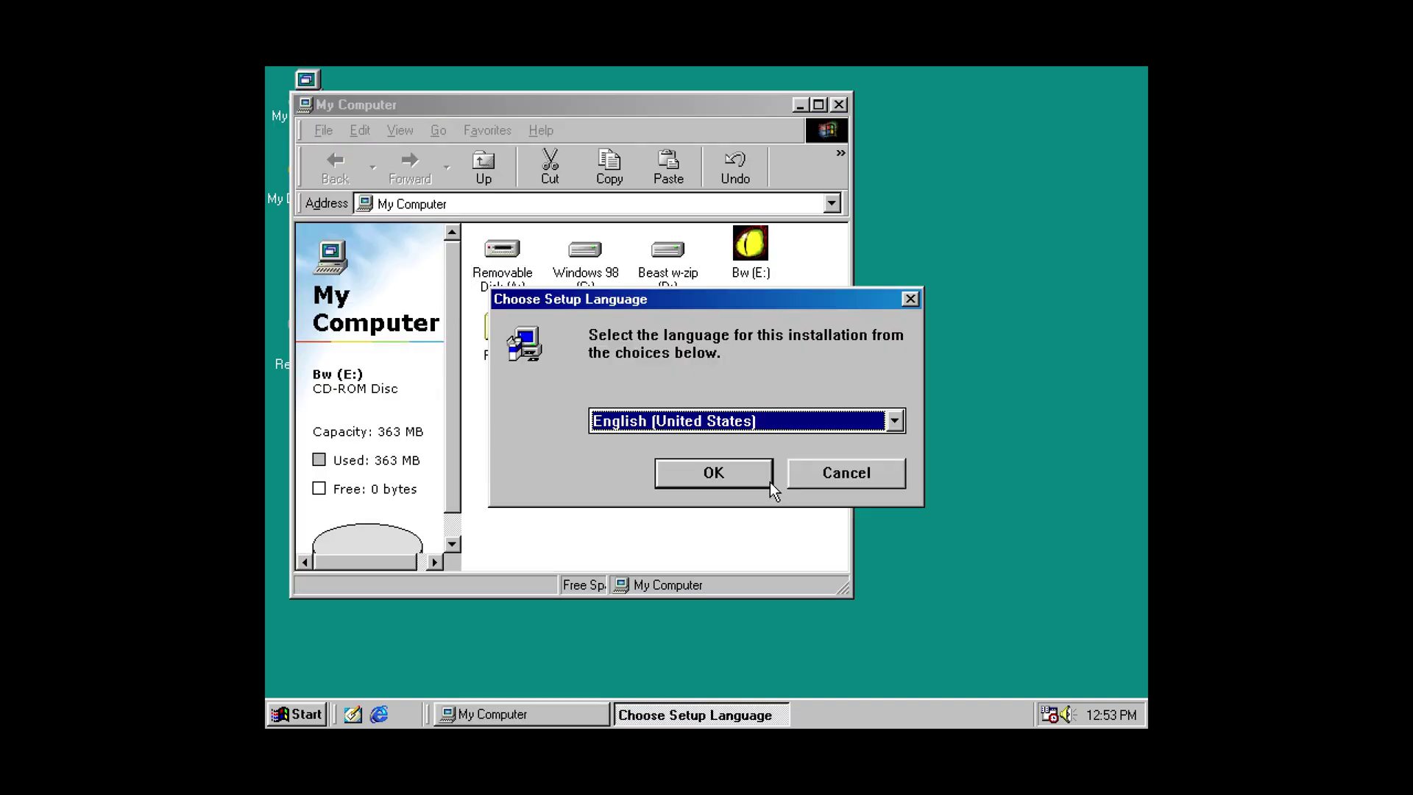
- Install Beast Wars in English (United States) to the folder d:\BW and decline the Microsoft DirectPlay 5.0a installation
left_click(739, 483)
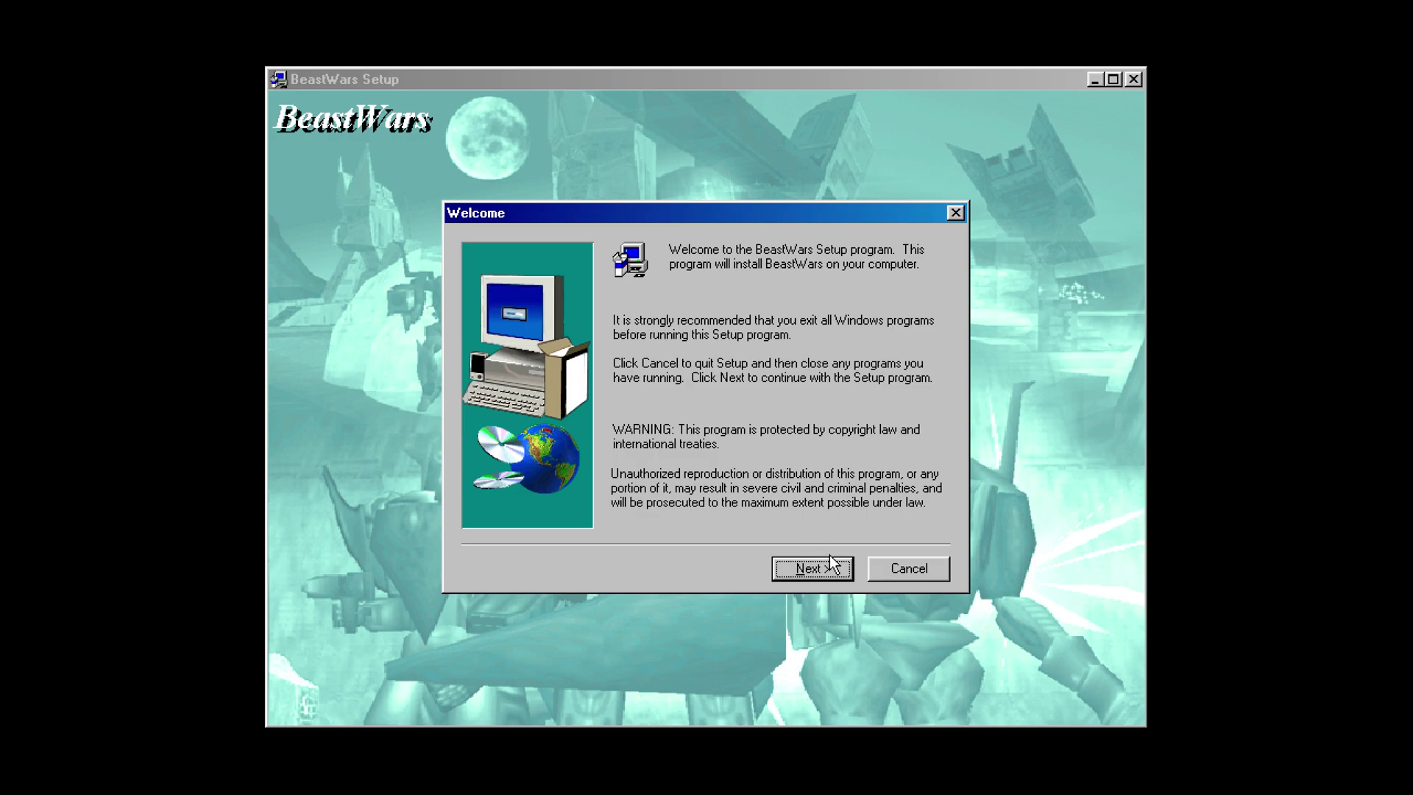
left_click(829, 568)
left_click(886, 508)
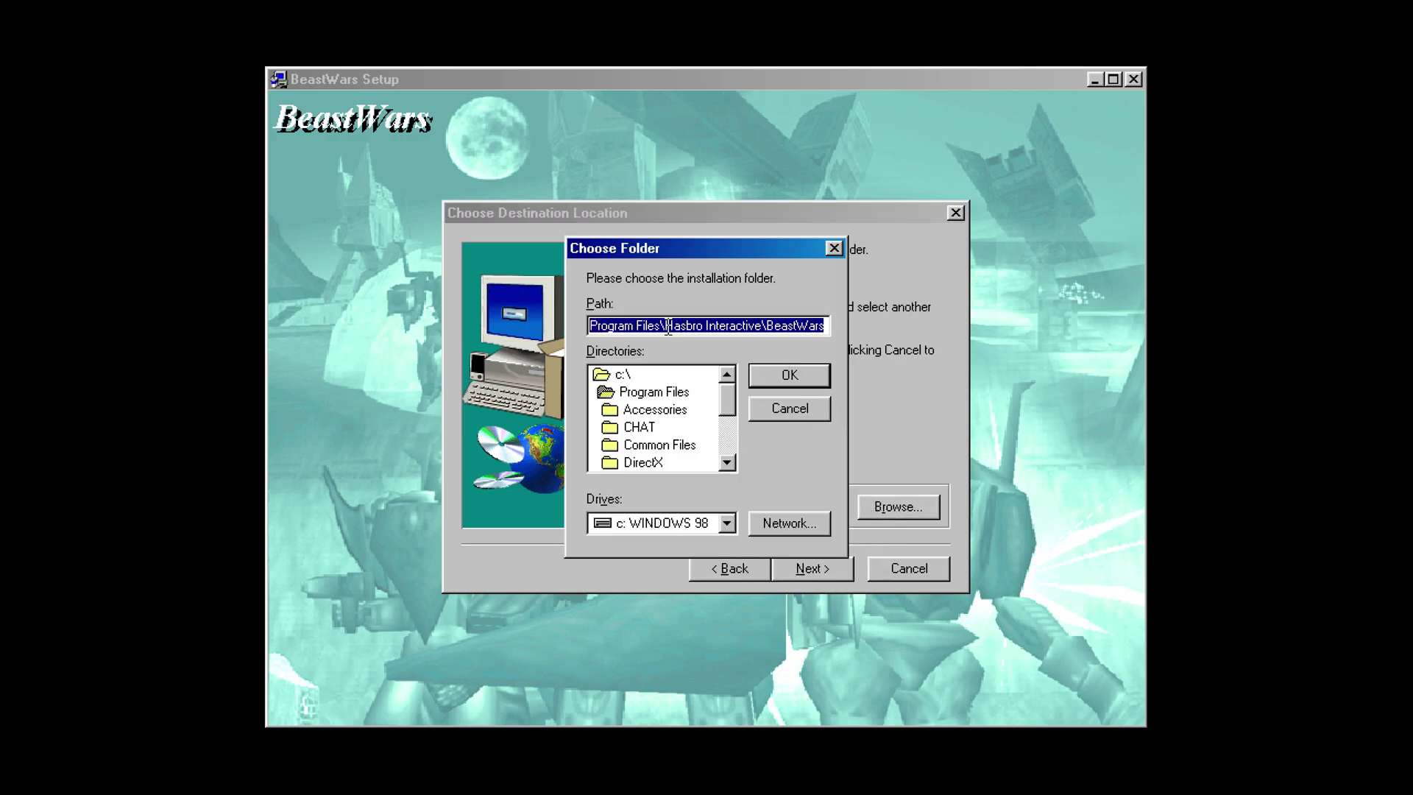
left_click_drag(667, 326, 761, 328)
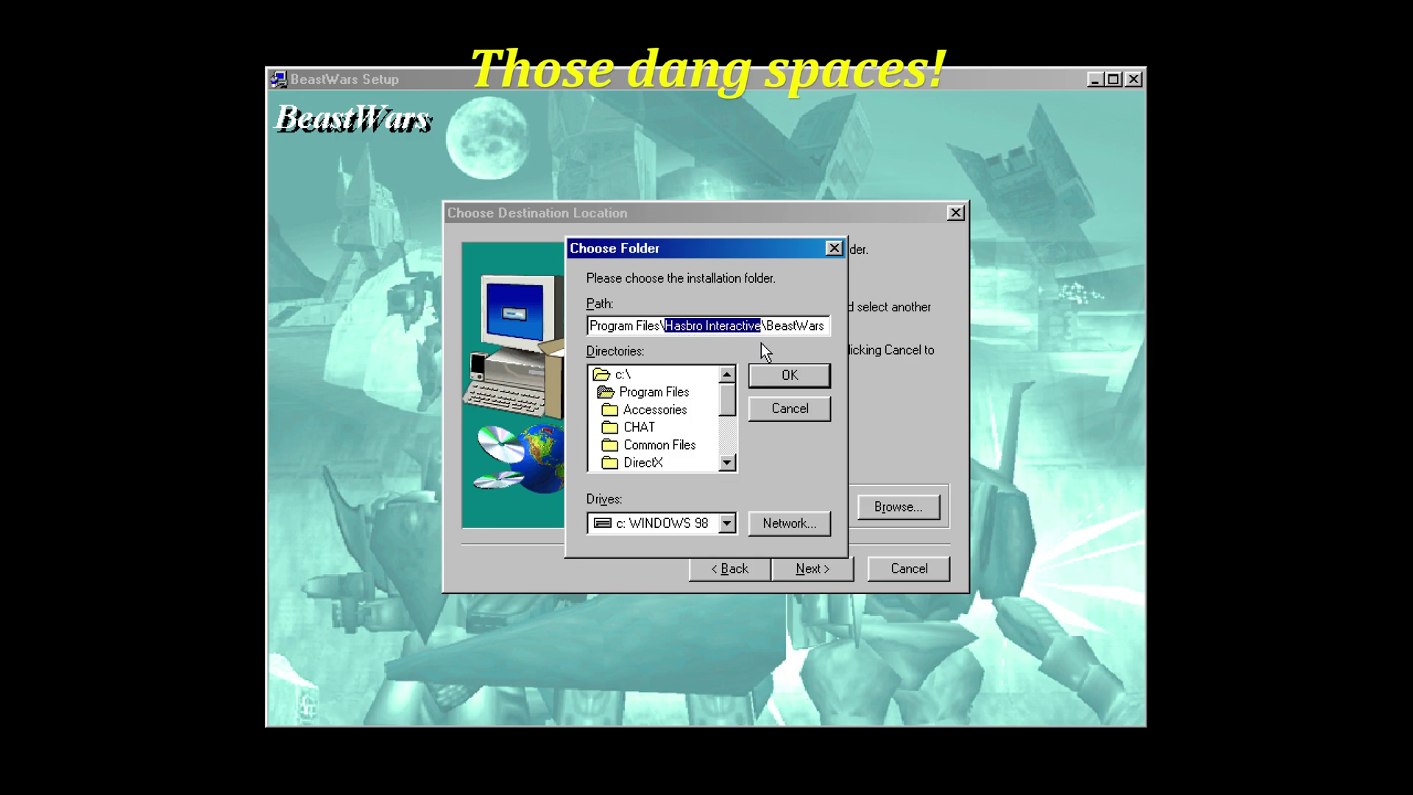
left_click_drag(662, 326, 944, 349)
left_click(726, 522)
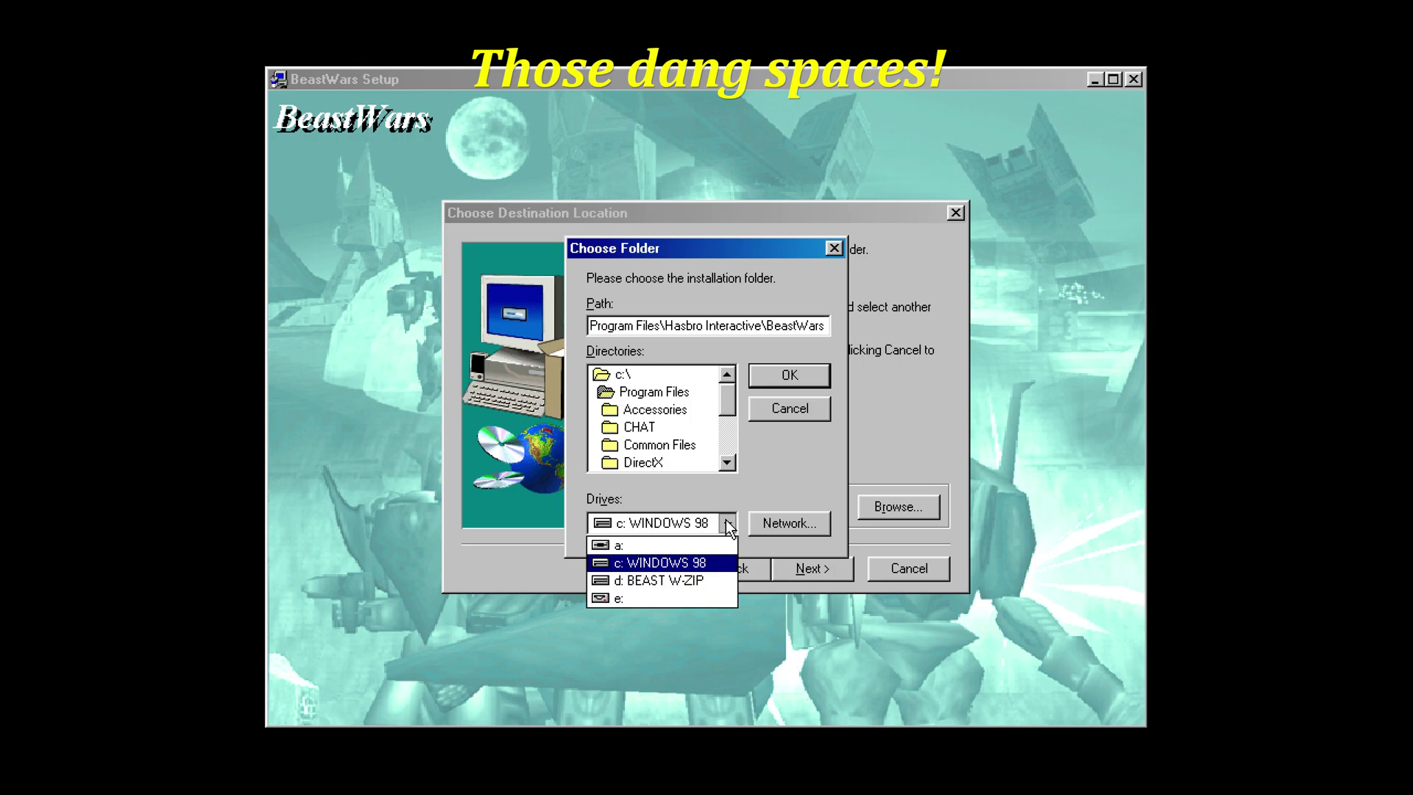
left_click(650, 579)
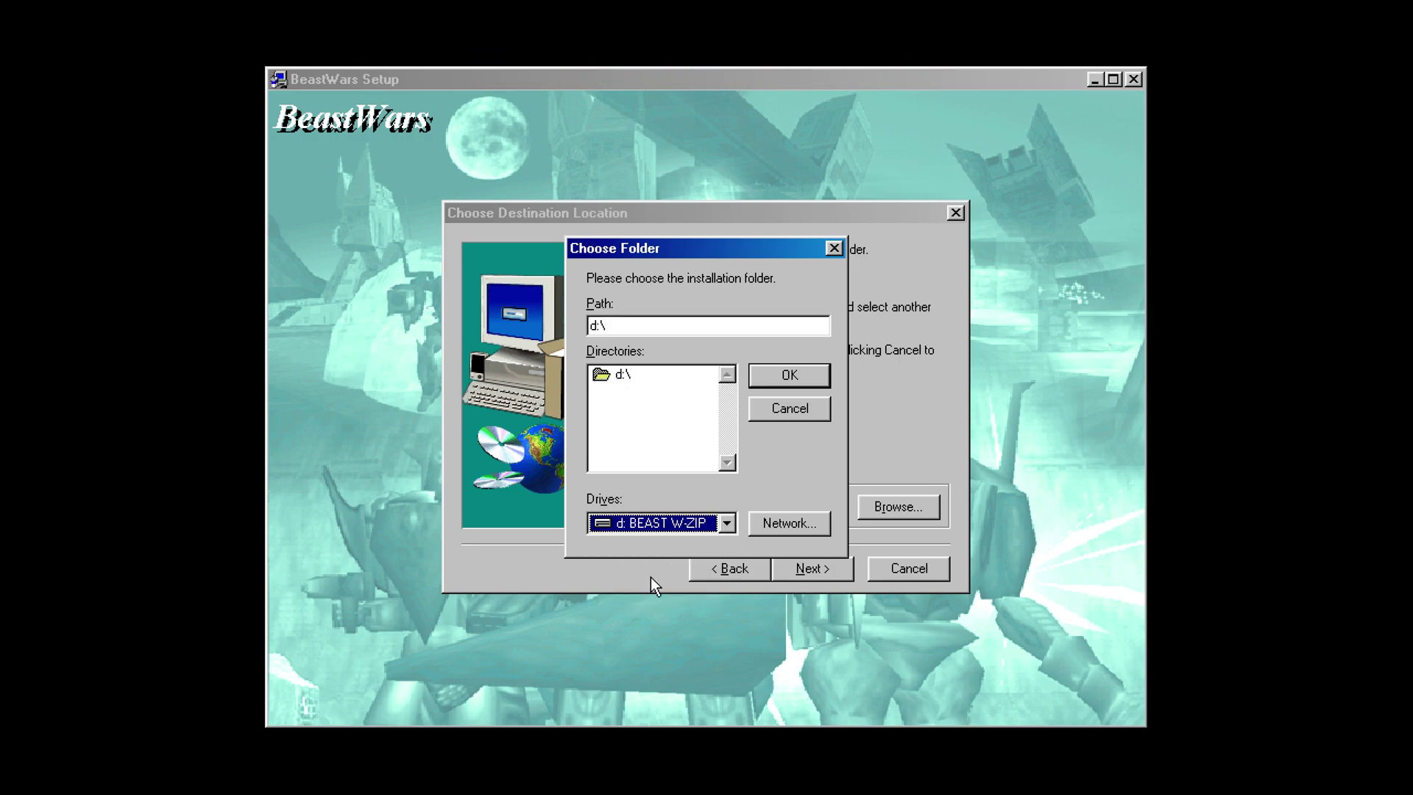
left_click(713, 327)
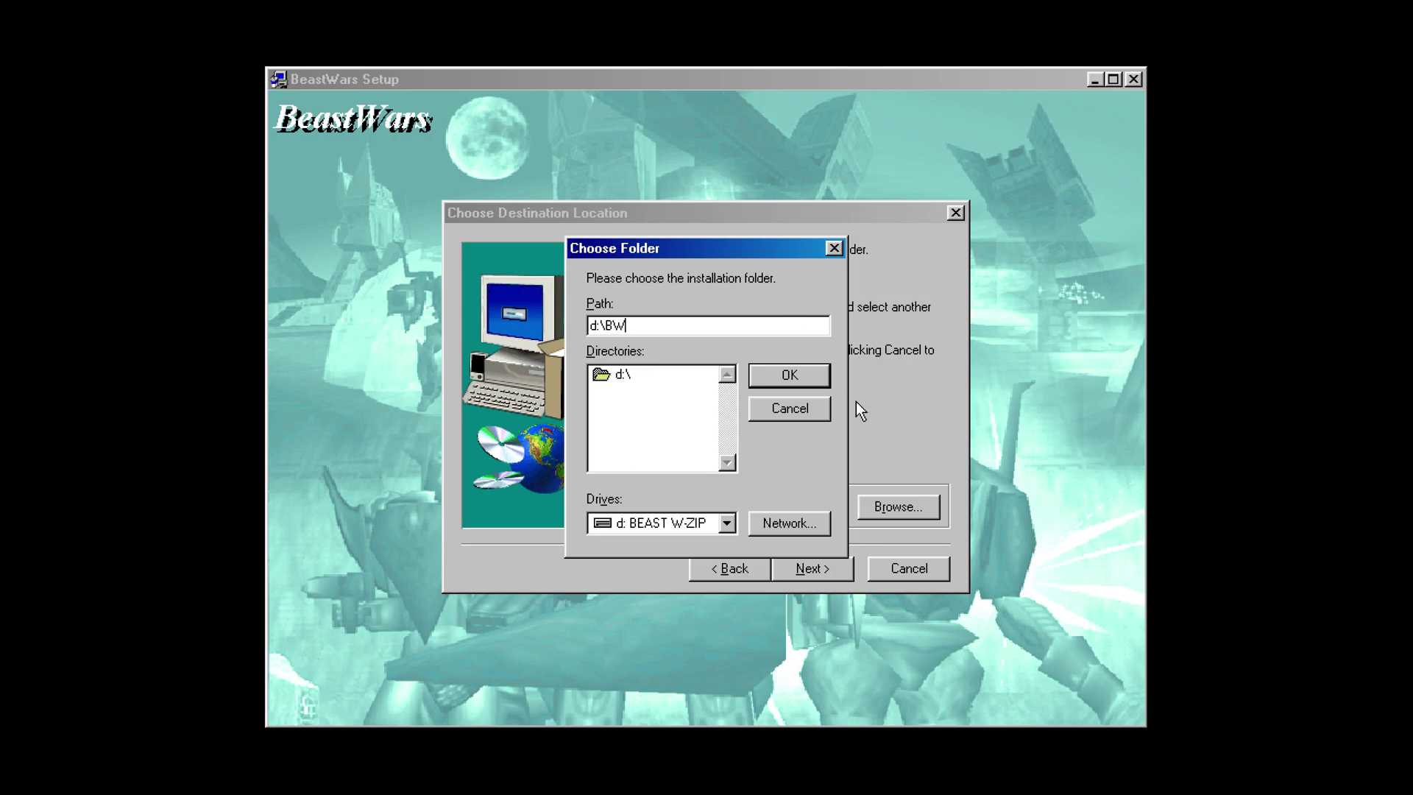
left_click(789, 377)
left_click(664, 461)
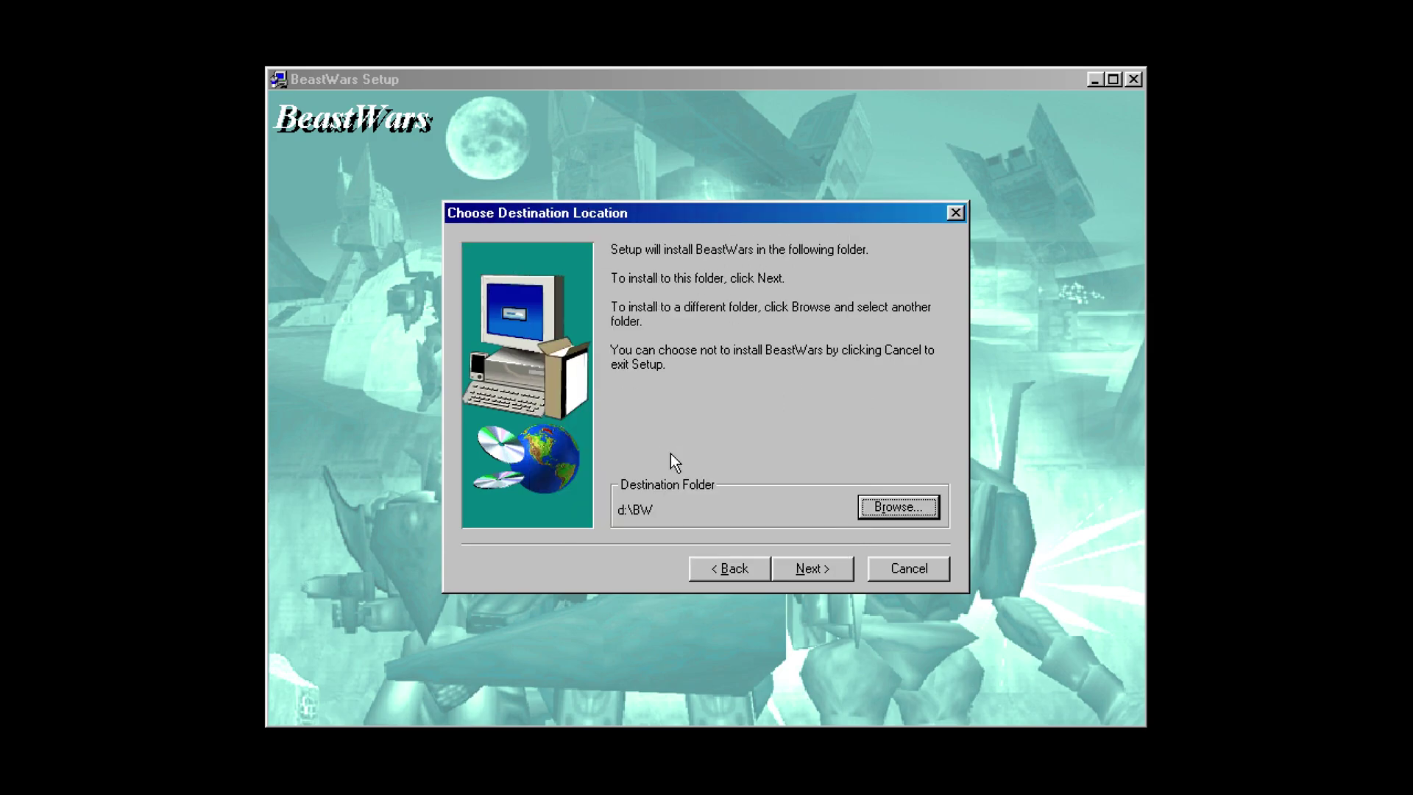
left_click(798, 561)
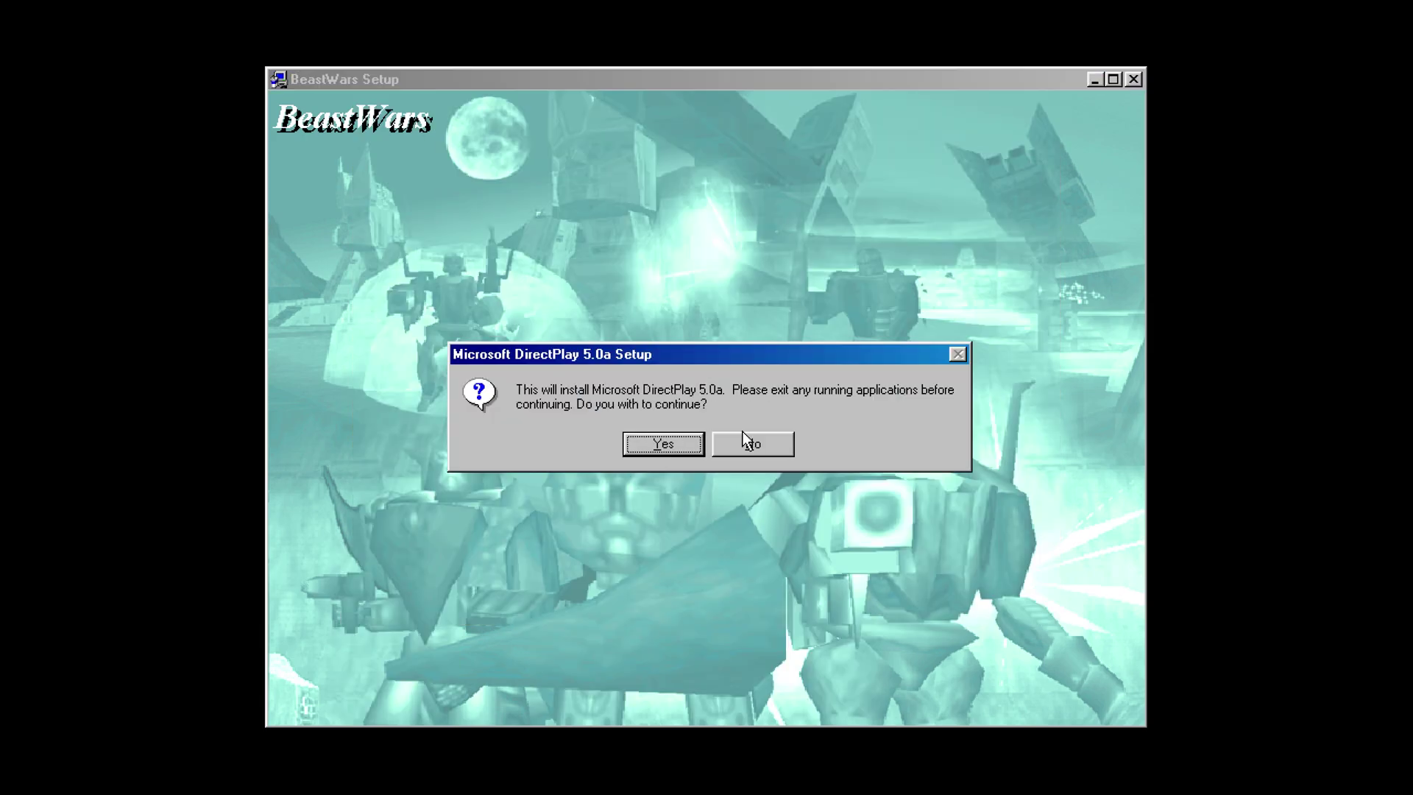
left_click(744, 436)
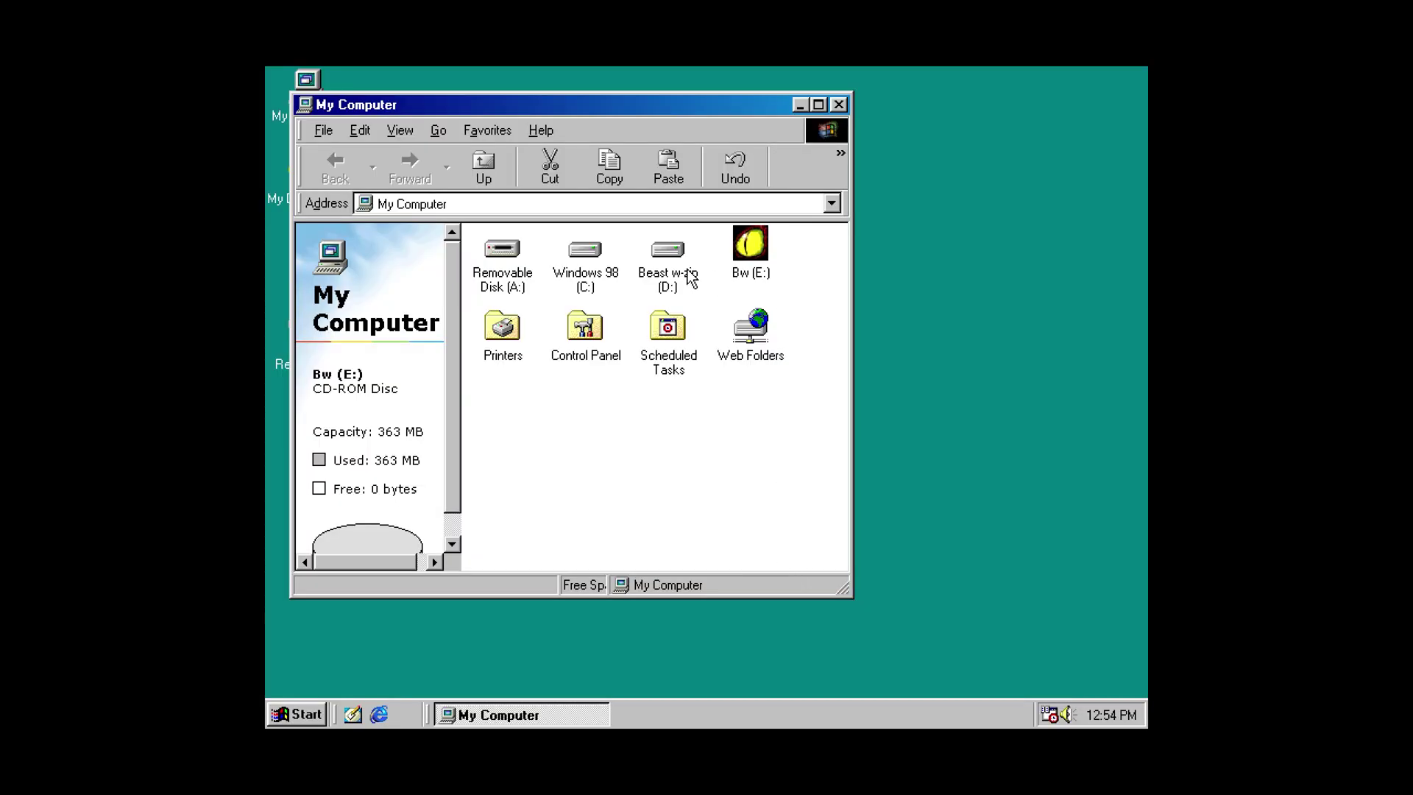
- Run the bw application from the Bw folder on the D: drive and accept its video setup
double_click(671, 273)
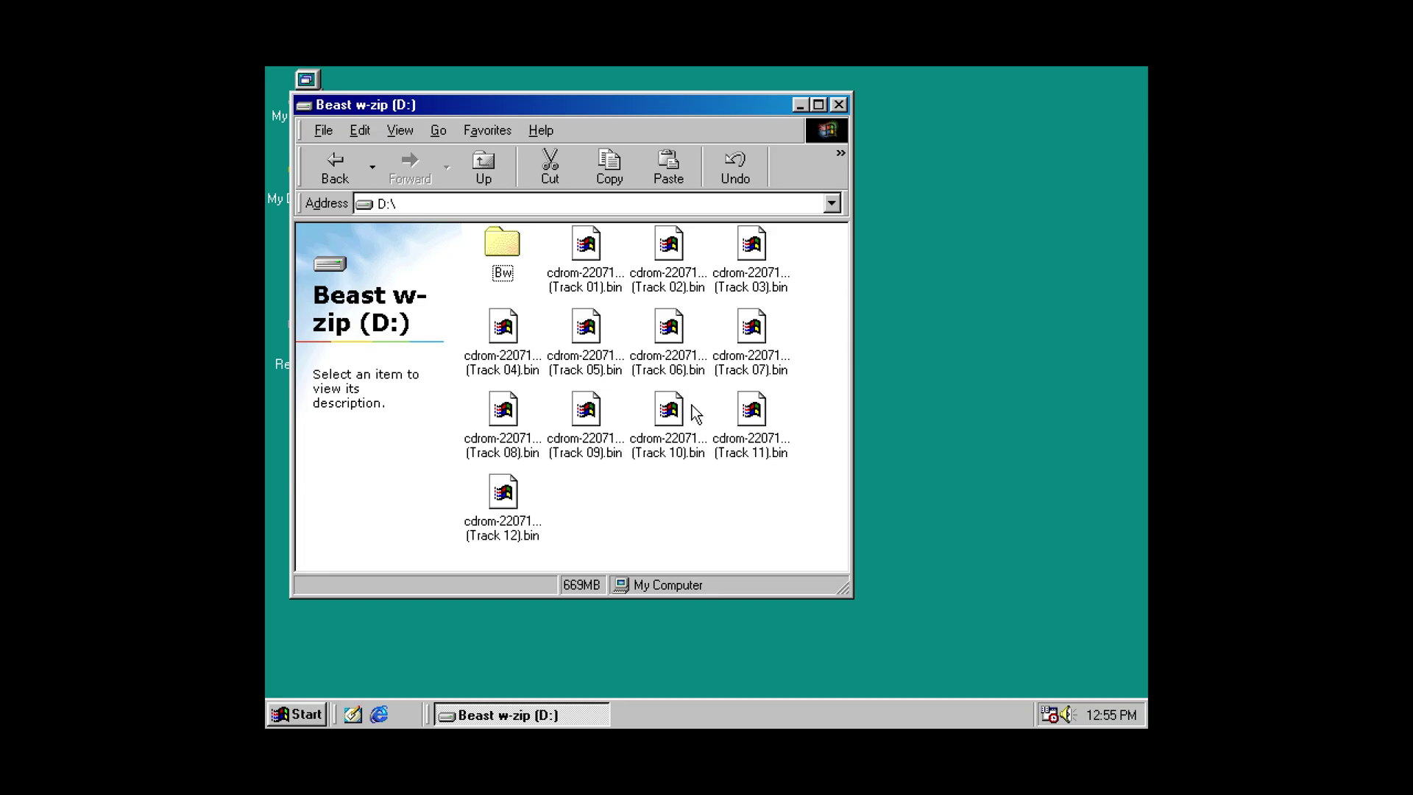
double_click(513, 257)
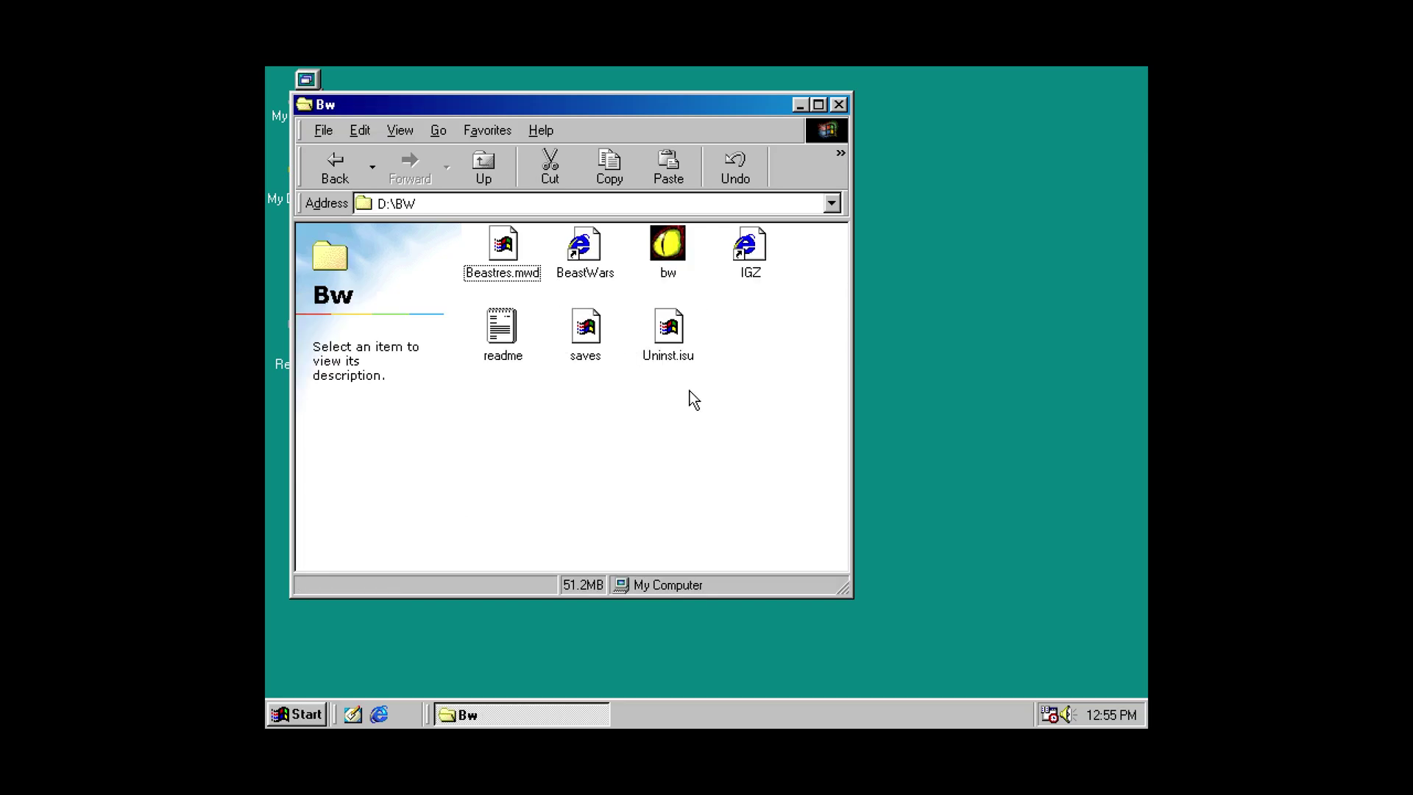
double_click(667, 250)
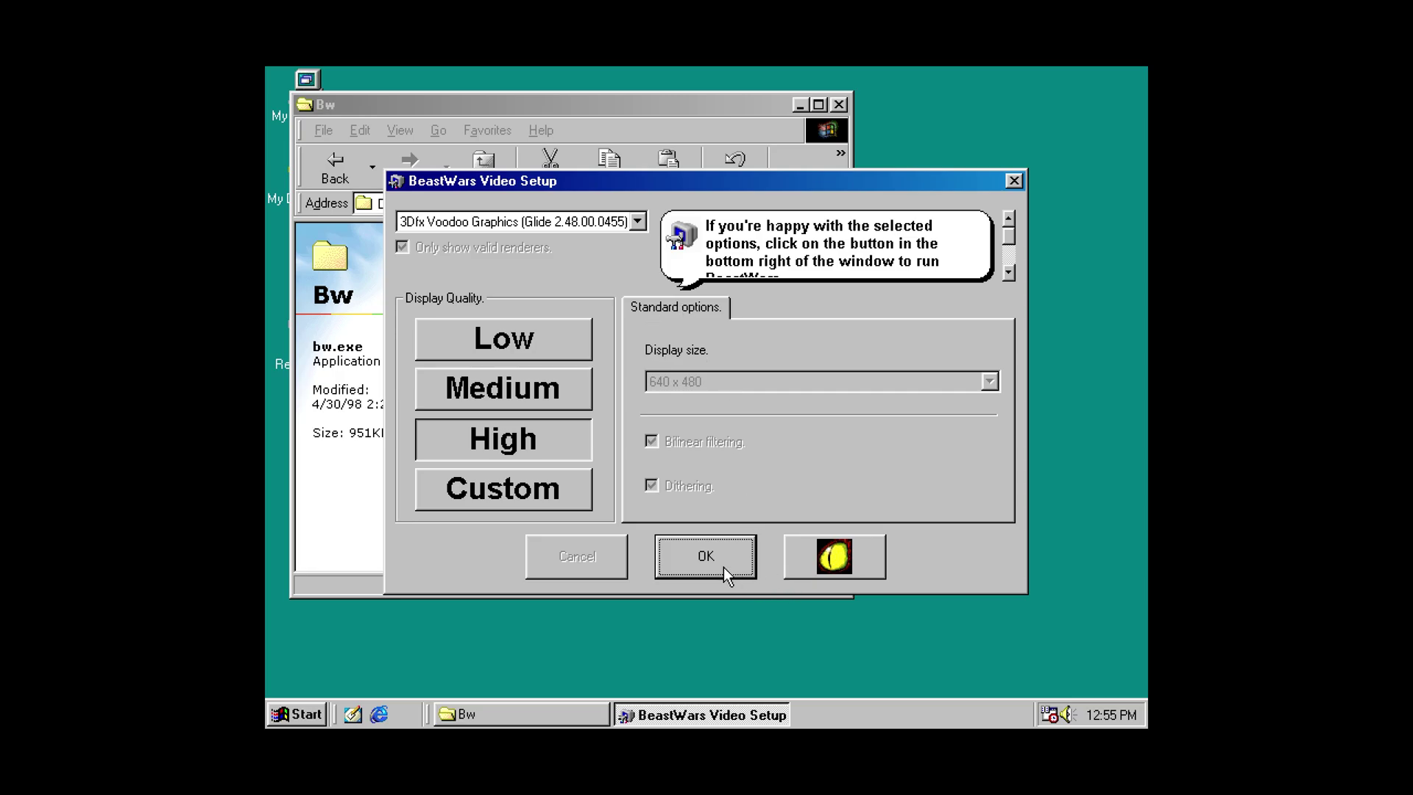
left_click(705, 556)
- Run msconfig and add a new Autoexec.bat line reading "win"
left_click(287, 712)
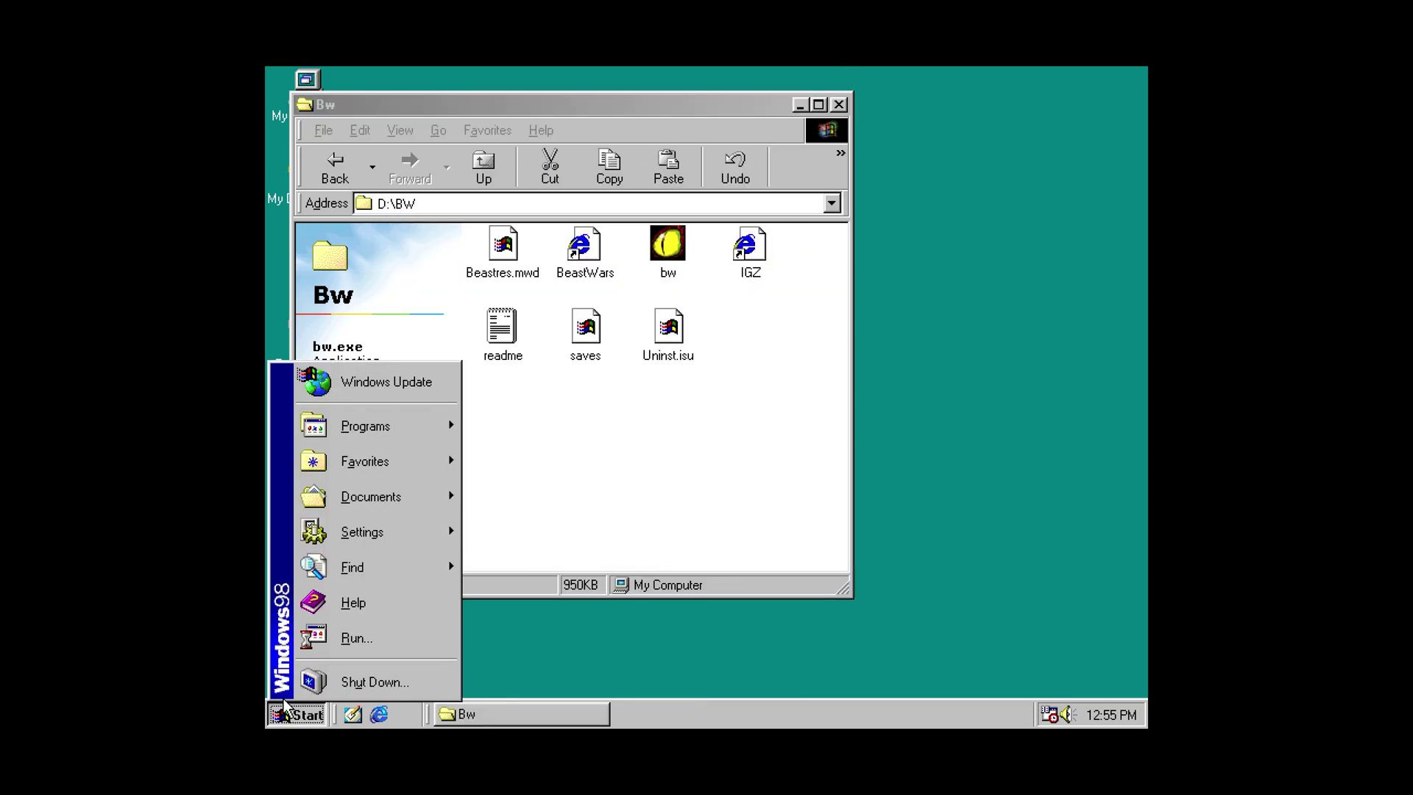
left_click(355, 636)
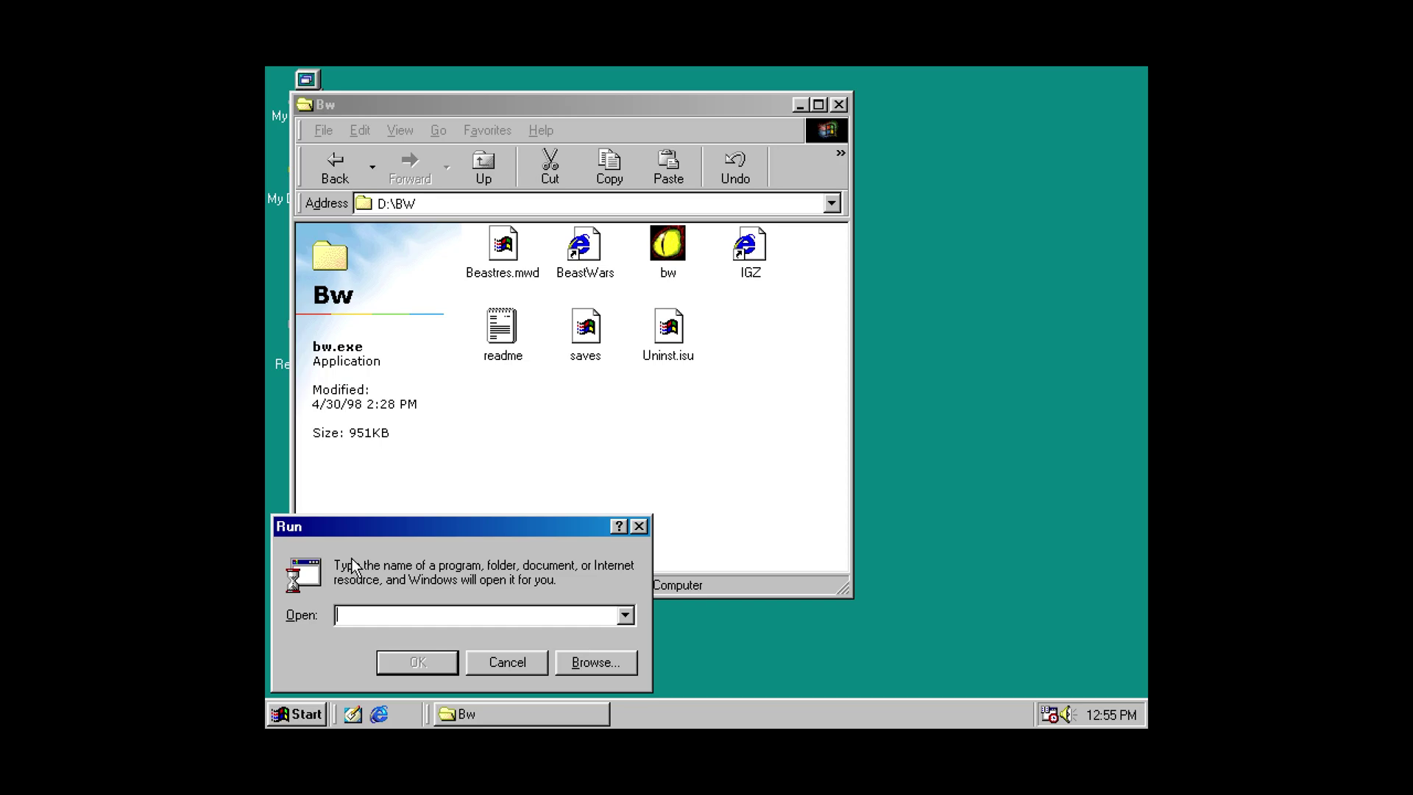
type("msconfig")
key("Return")
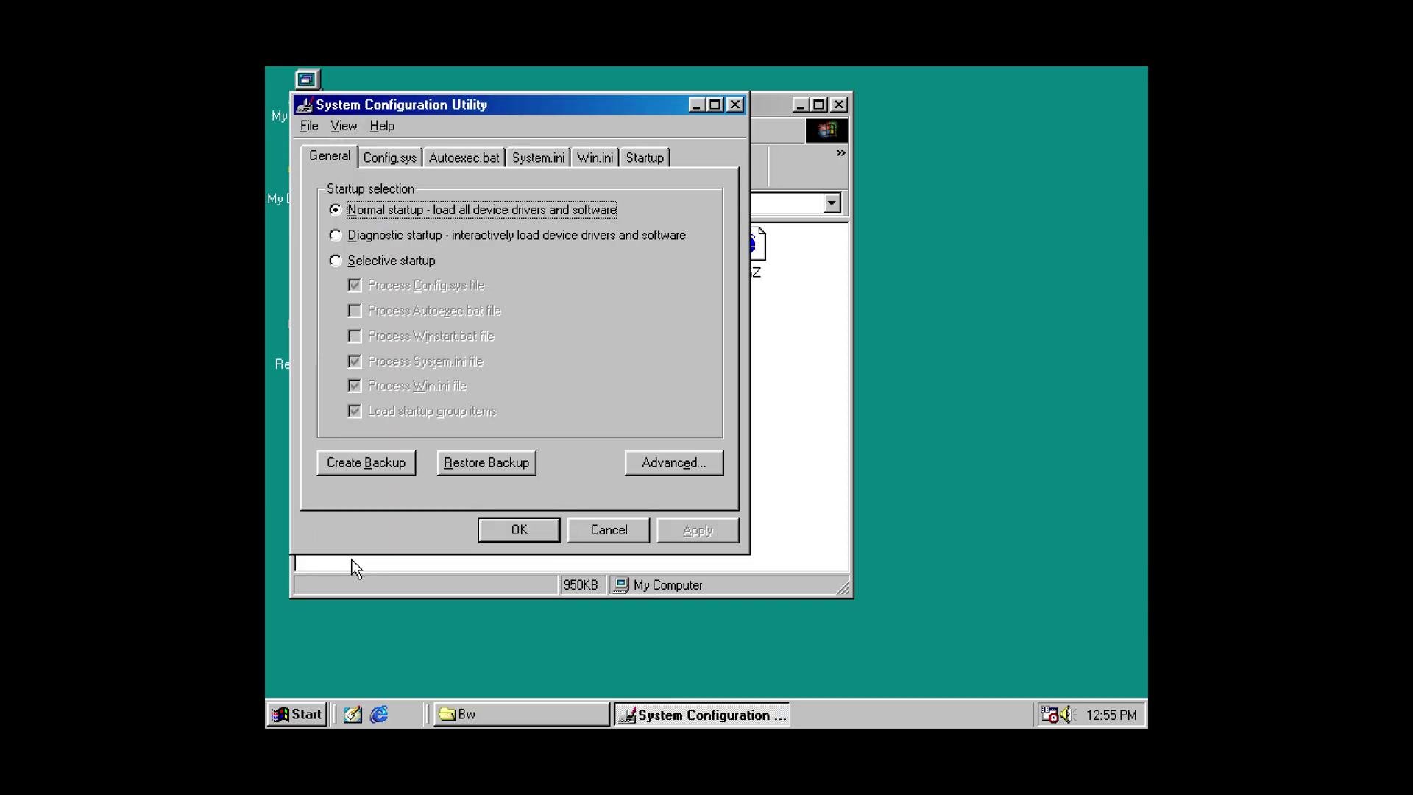
left_click(464, 159)
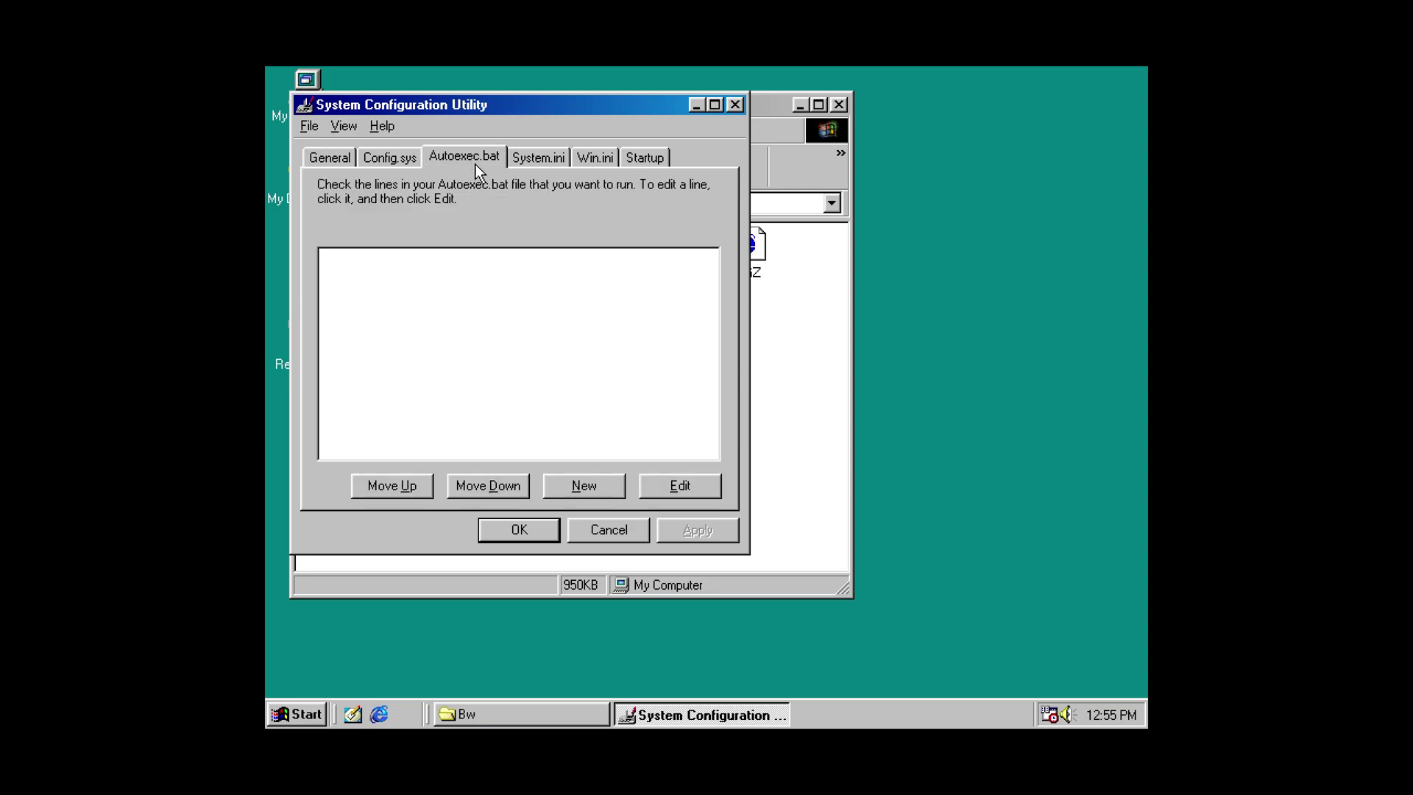
left_click(593, 486)
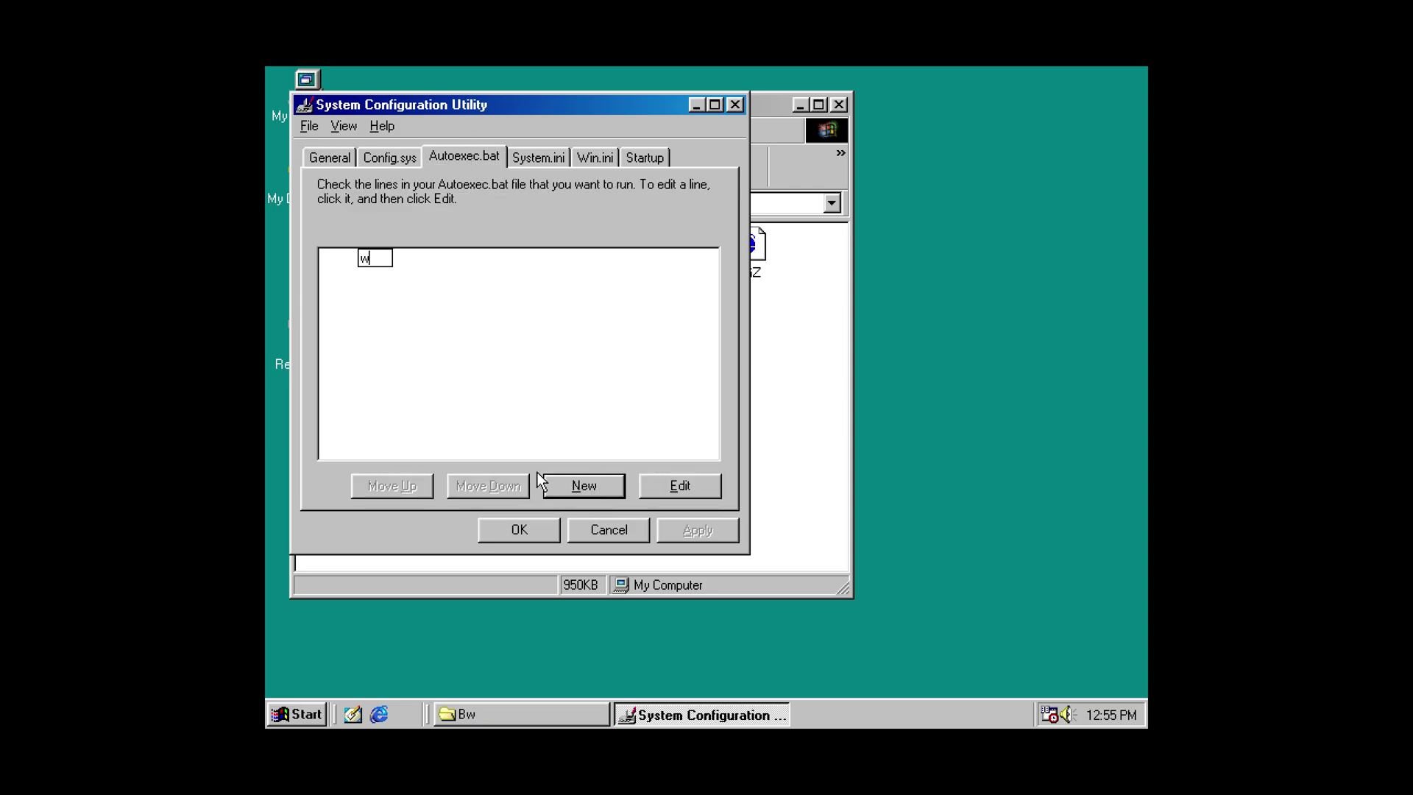
- Check the location of bw.exe in its properties and return to the System Configuration Utility
left_click(792, 381)
right_click(648, 243)
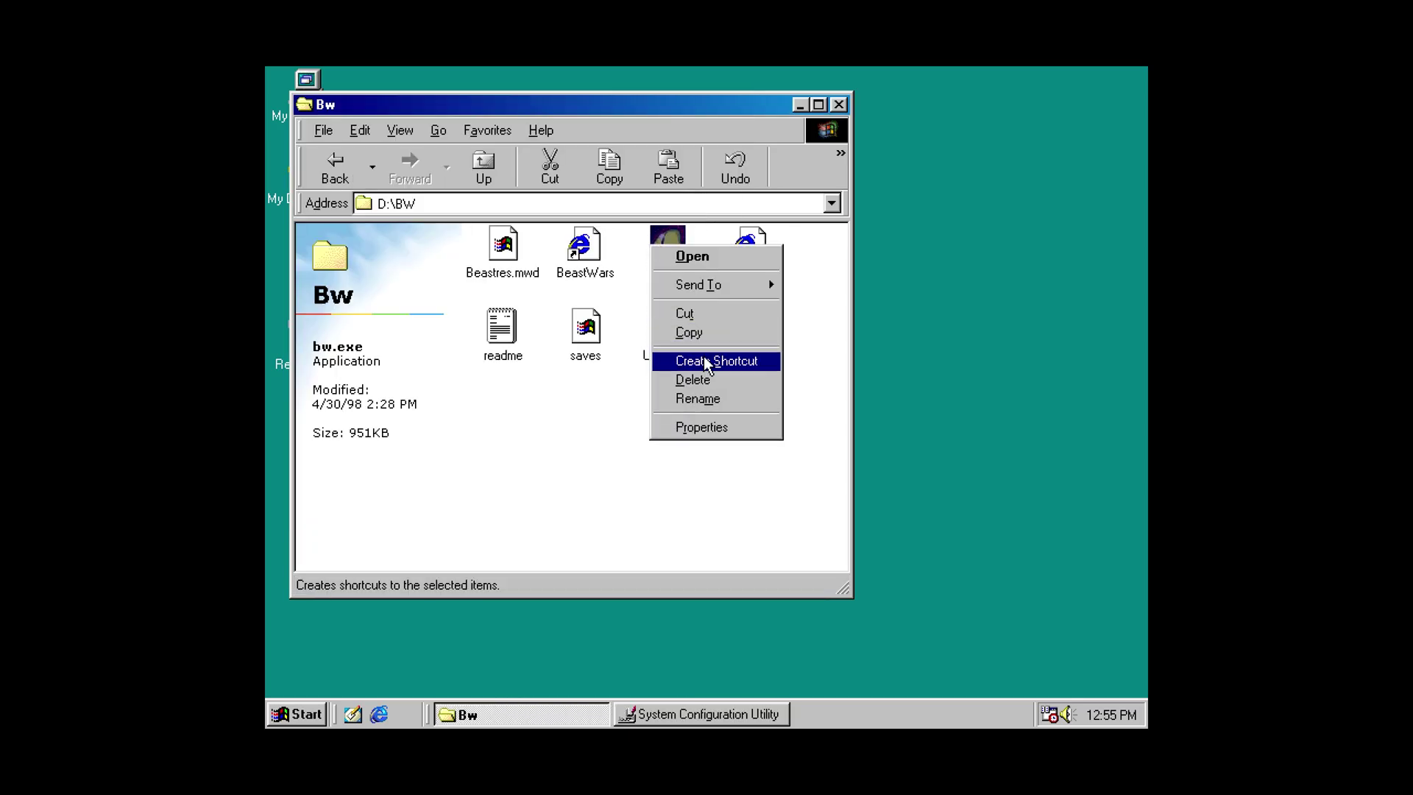
left_click(717, 427)
left_click_drag(803, 381, 751, 381)
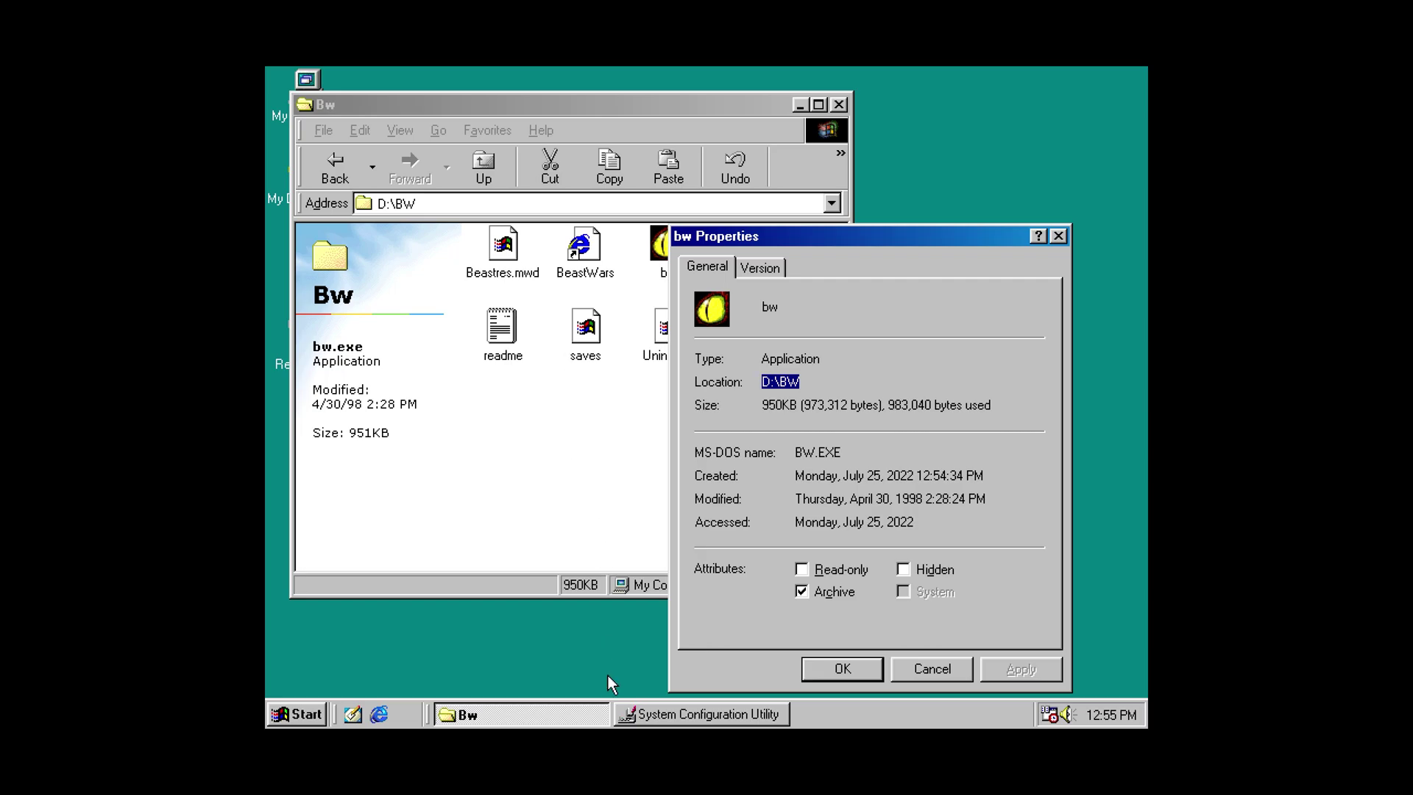
left_click(701, 714)
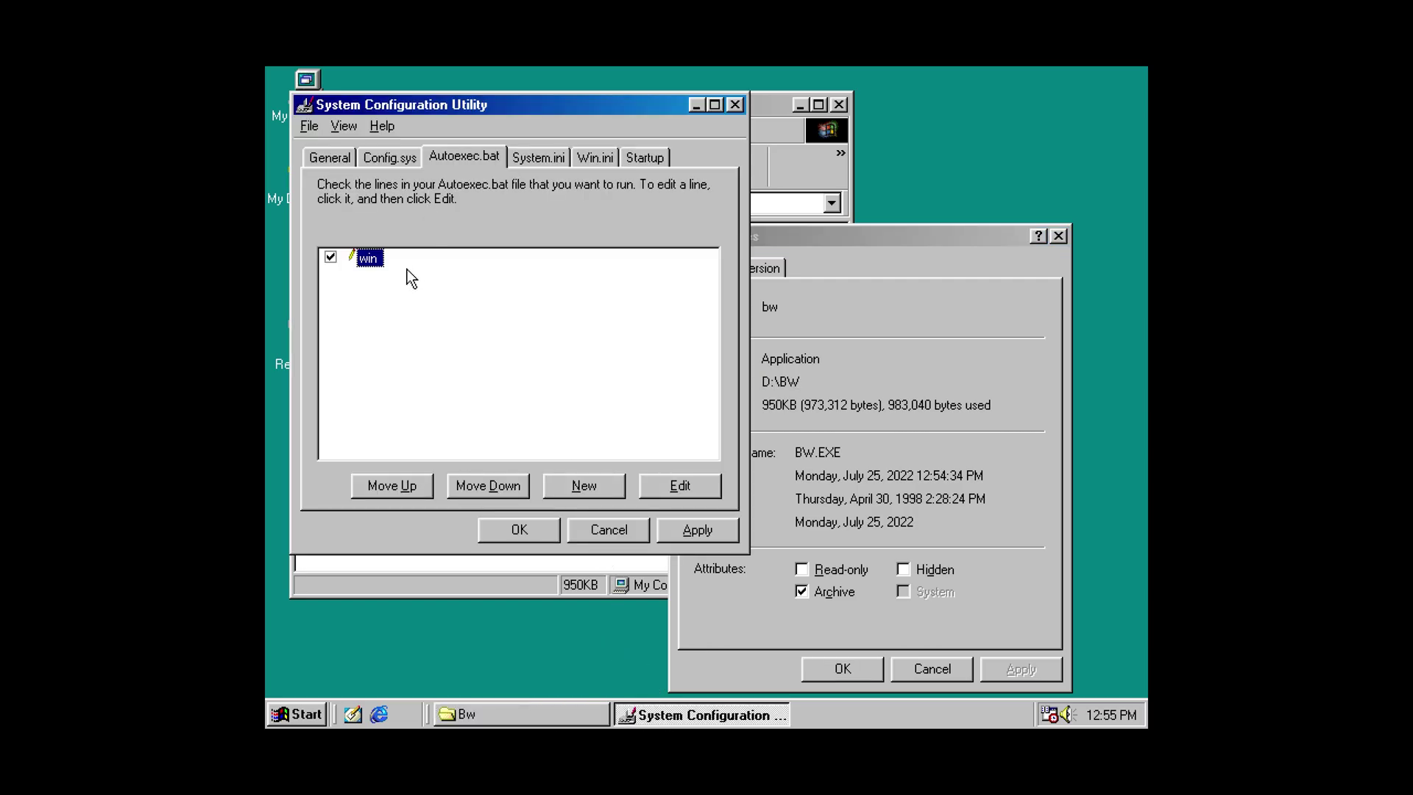
- Extend the Autoexec.bat line to "win D:\BW\bw.exe" and save the configuration
left_click(666, 487)
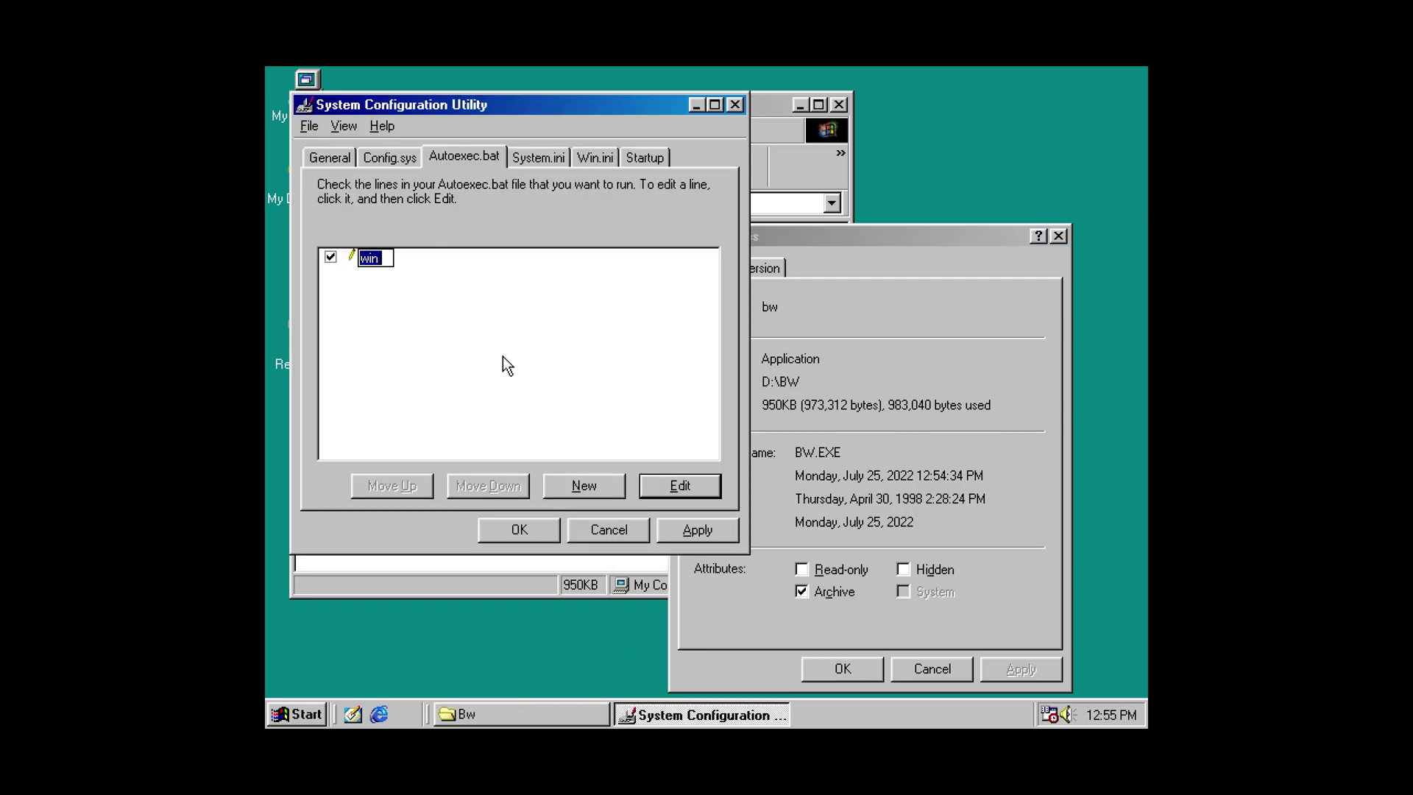
left_click(383, 254)
type("D:\\BW")
type("\b")
type("w.exe")
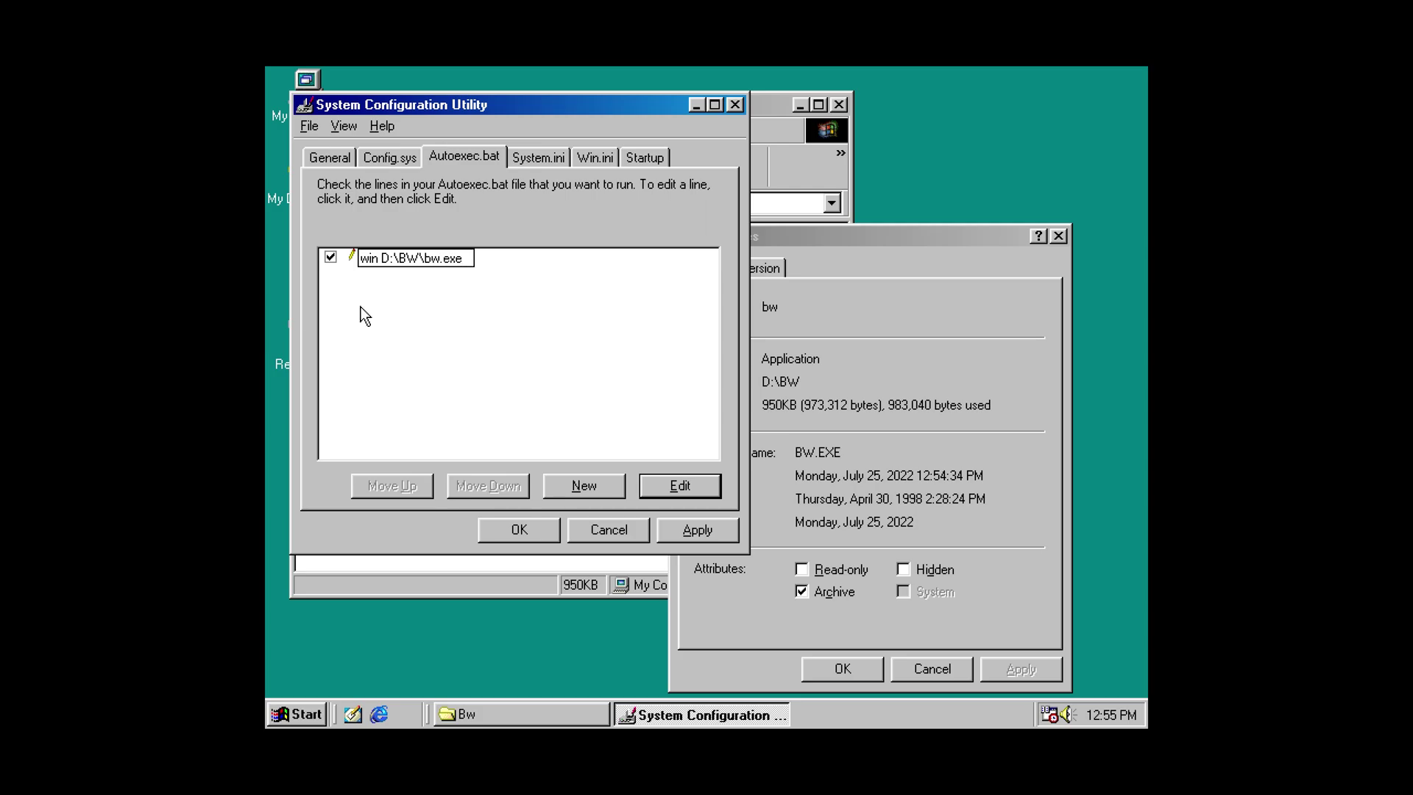
left_click(528, 534)
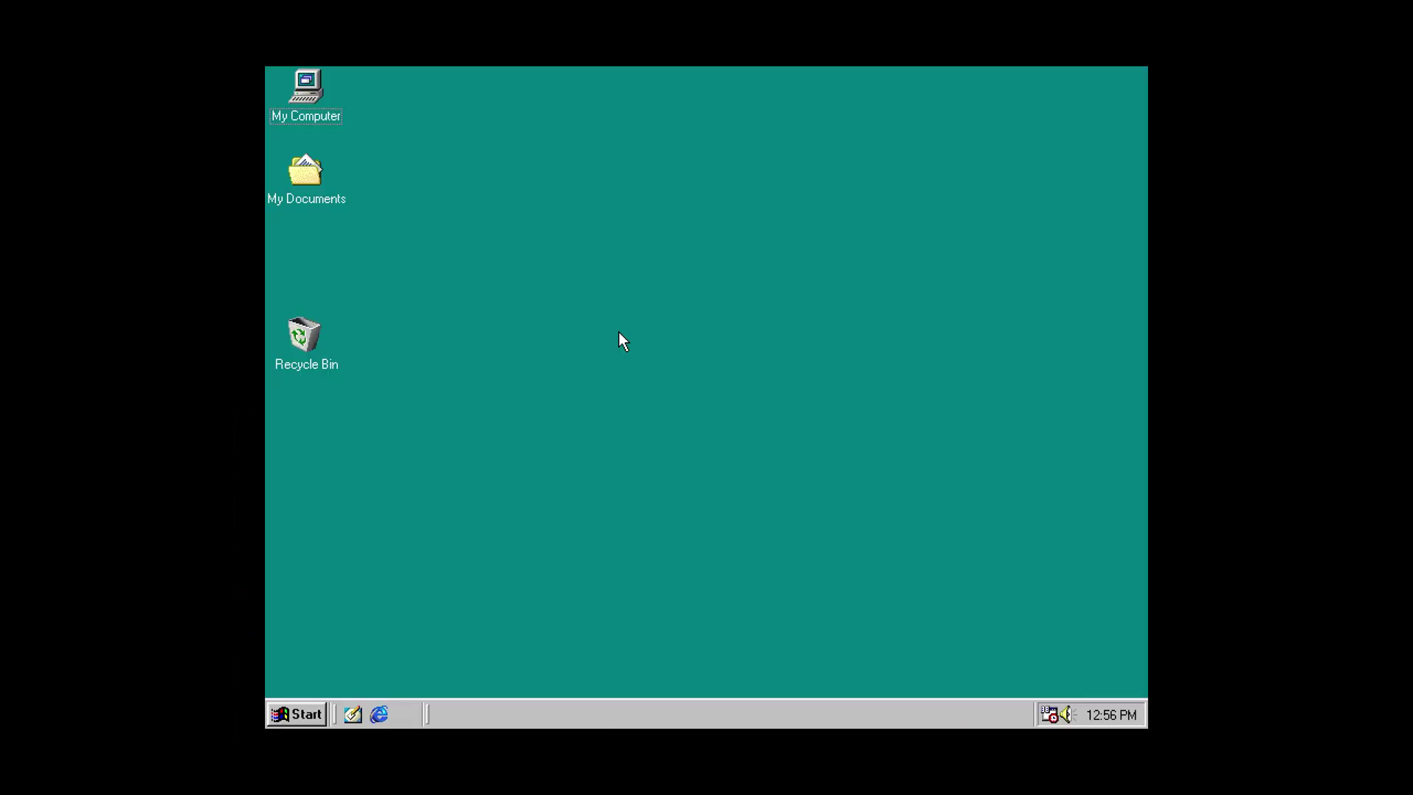
- Shut down Windows from the empty desktop
left_click(289, 721)
left_click(322, 682)
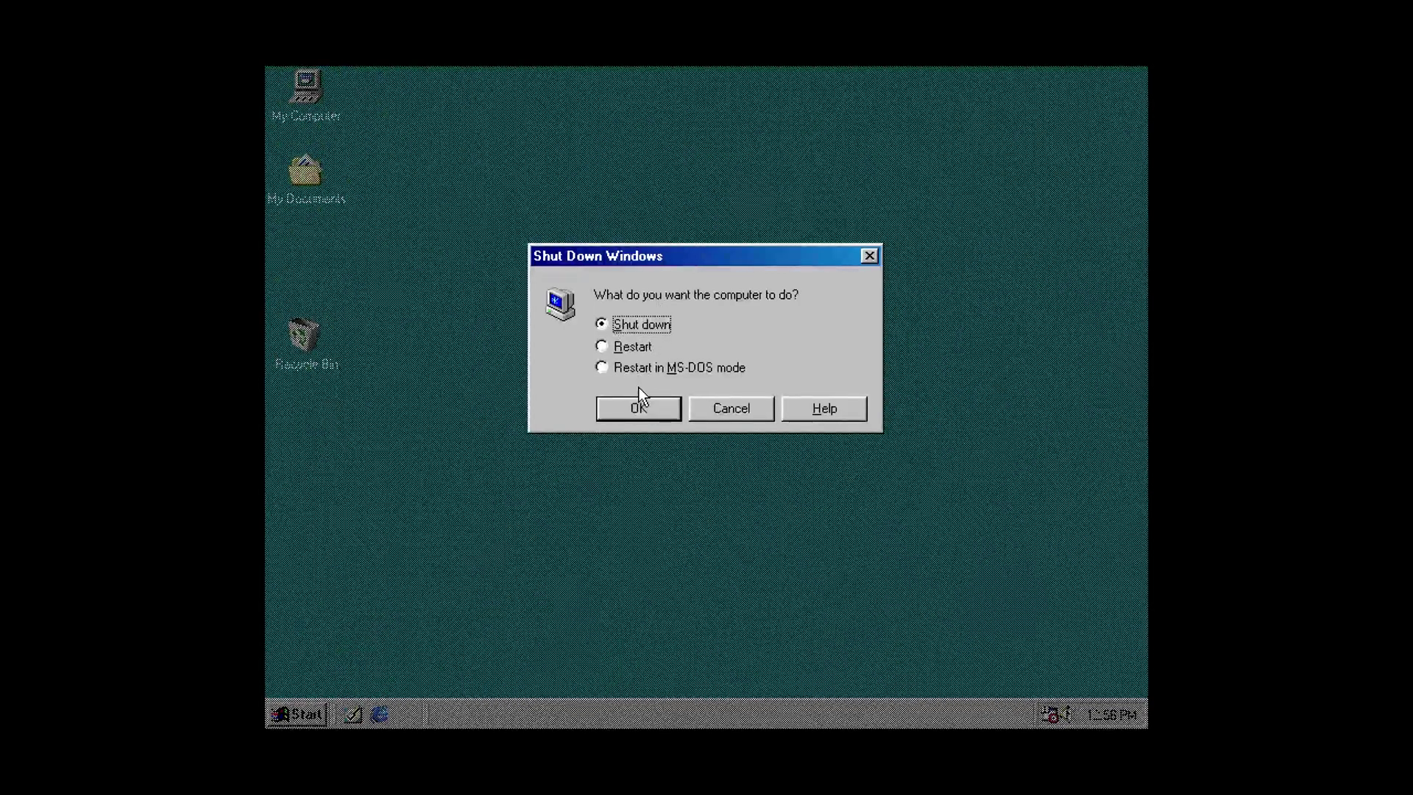
left_click(624, 405)
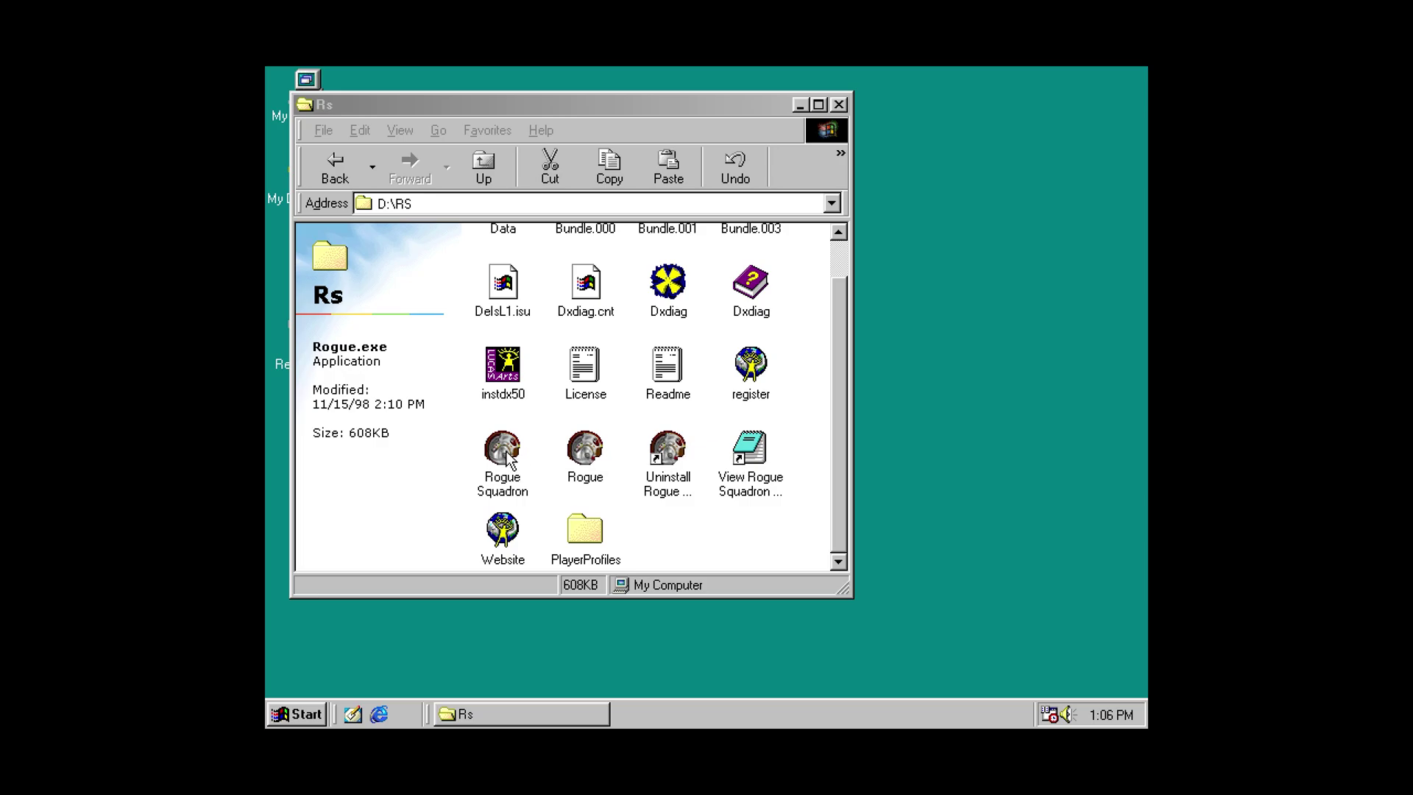
- Open and close the Rogue launcher in D:\RS, and check the Rogue Squadron application's location in its properties
double_click(585, 449)
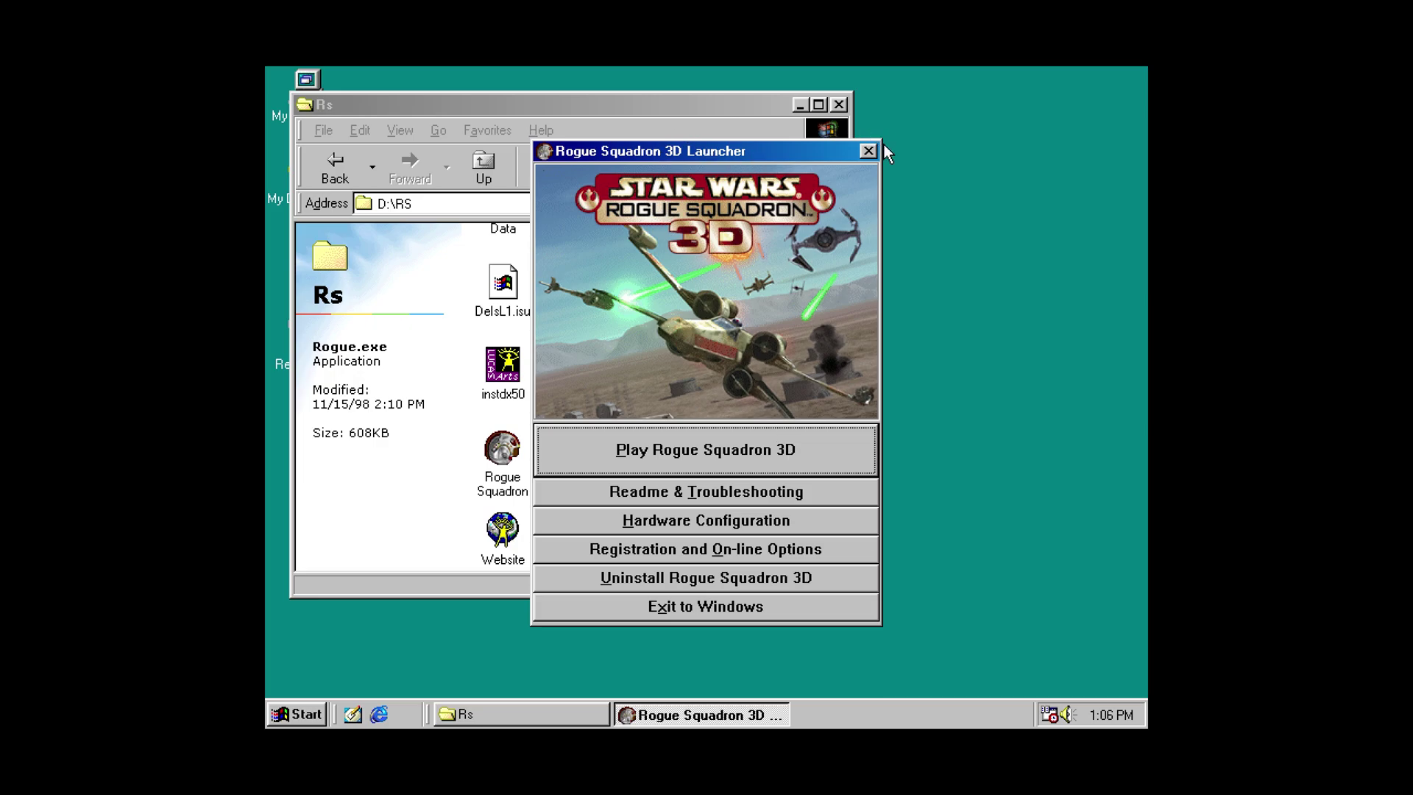
left_click(868, 151)
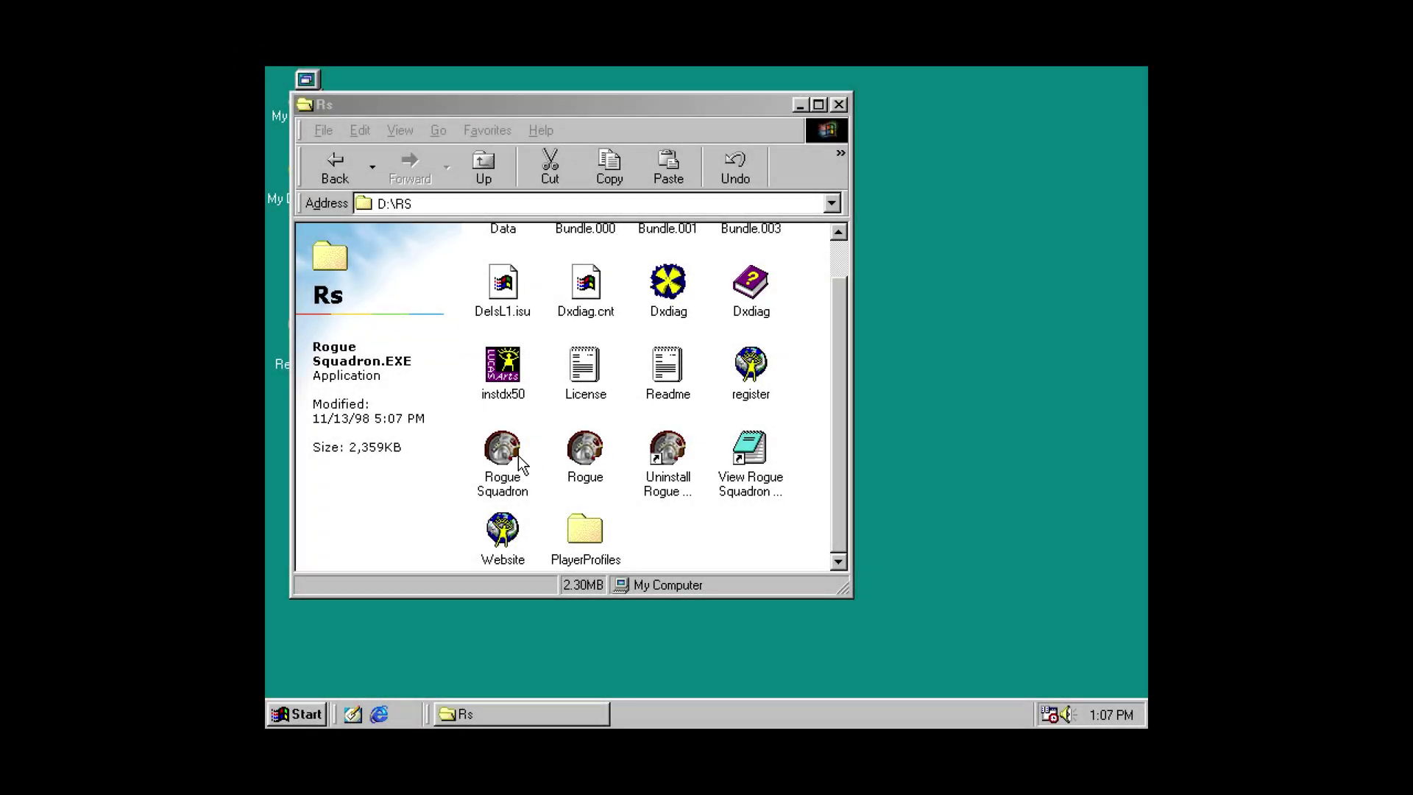
left_click(517, 455)
right_click(516, 455)
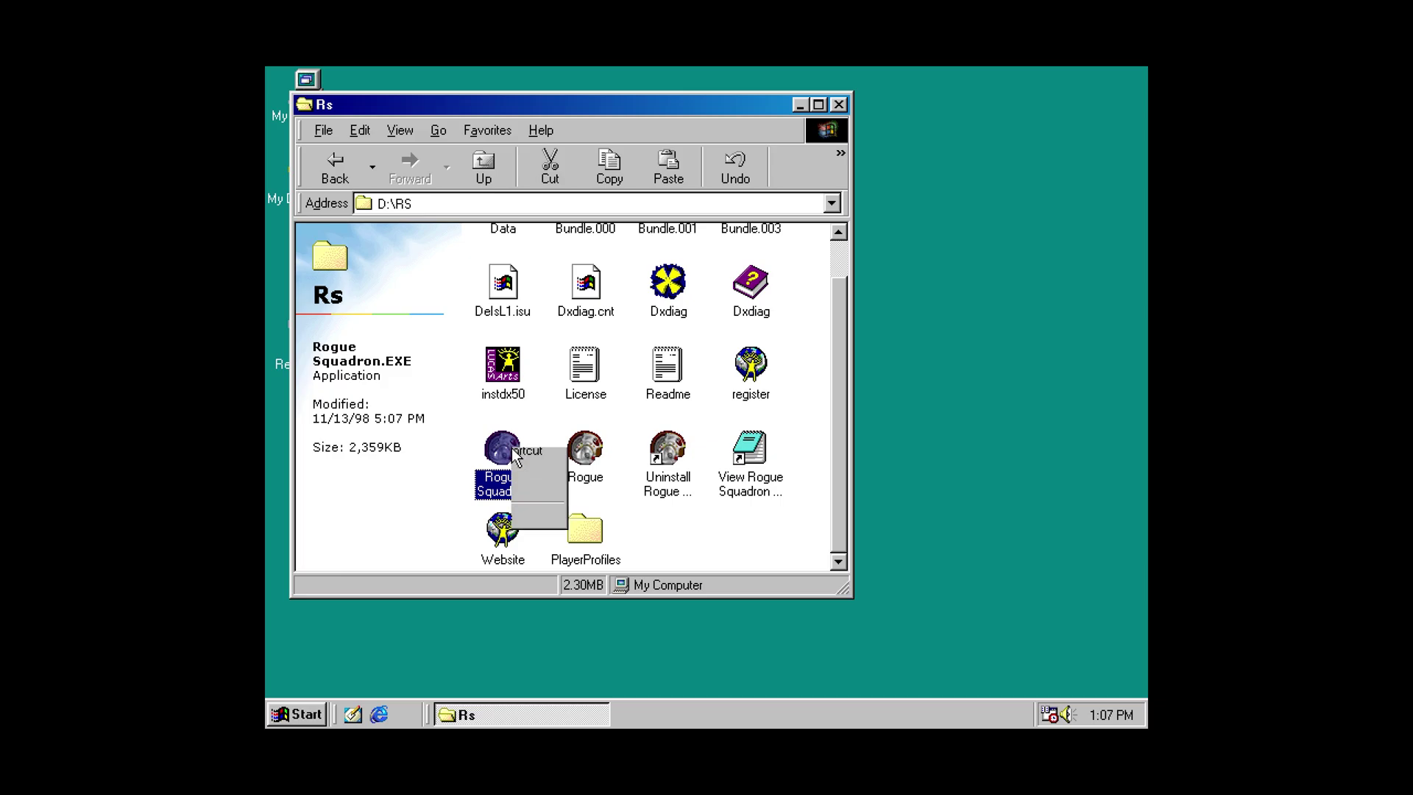
left_click(590, 632)
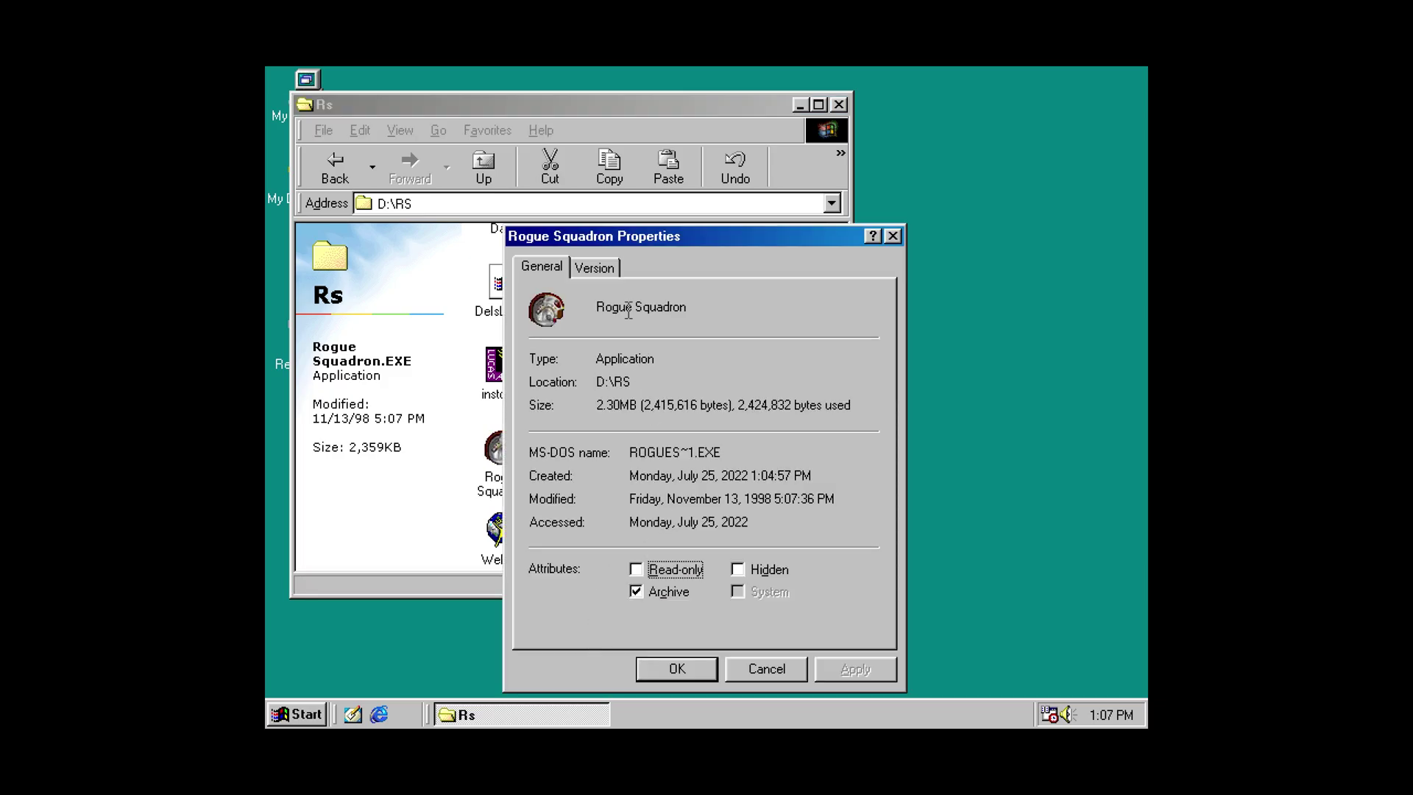
left_click_drag(641, 382, 586, 381)
- Use msconfig to add the Autoexec.bat line "win D:\RS\Rogue Squadron.exe", save the configuration and restart Windows
left_click(313, 714)
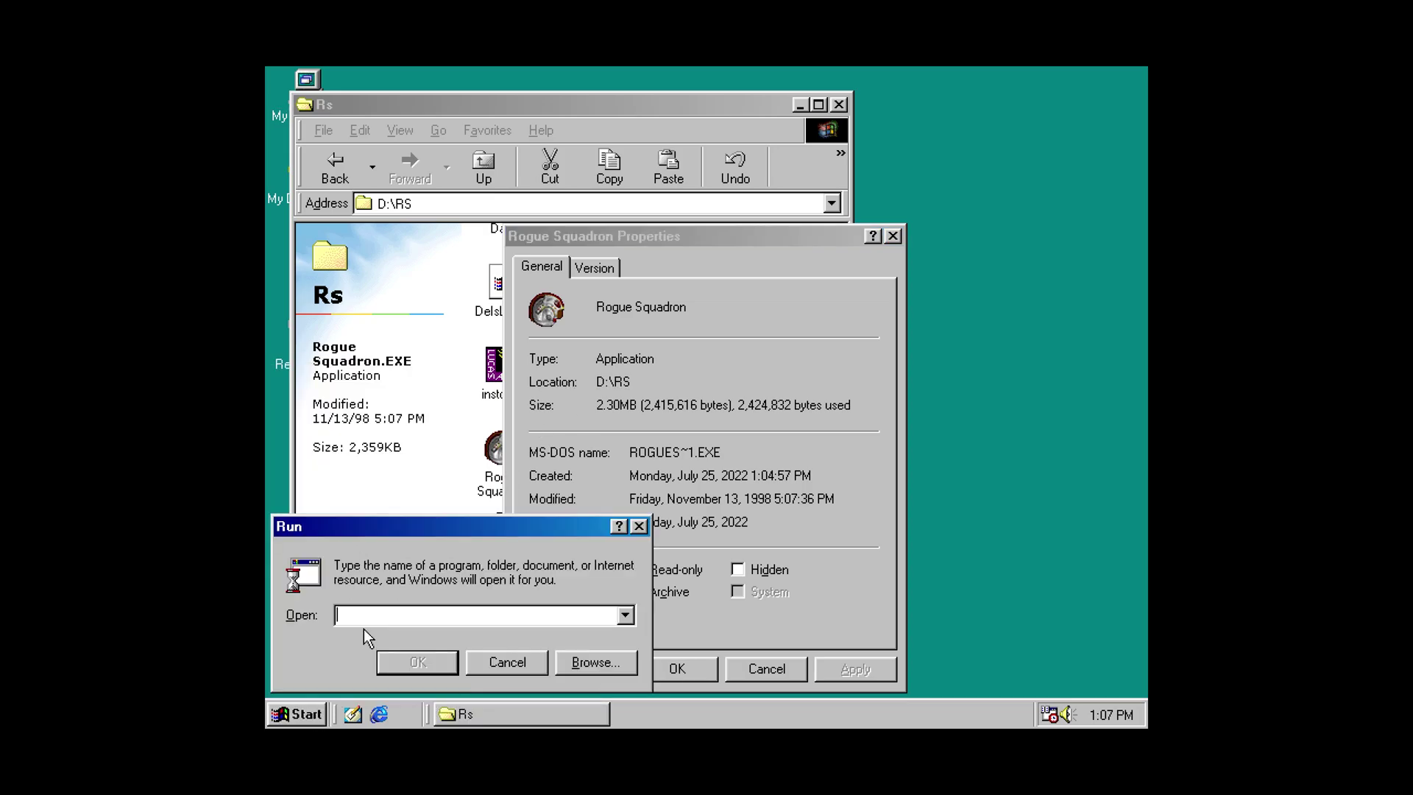
type("msconfig")
key("Return")
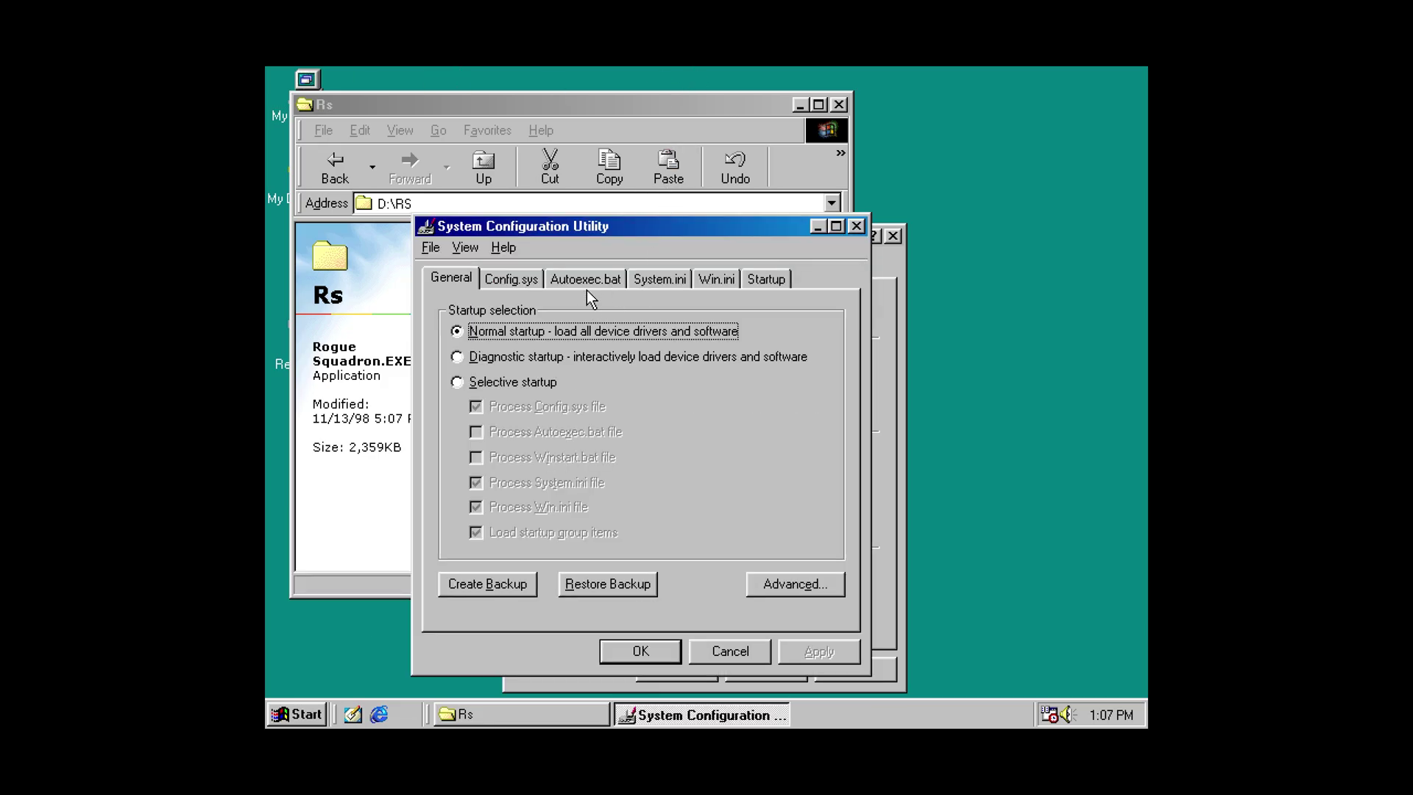
left_click(586, 281)
left_click(732, 608)
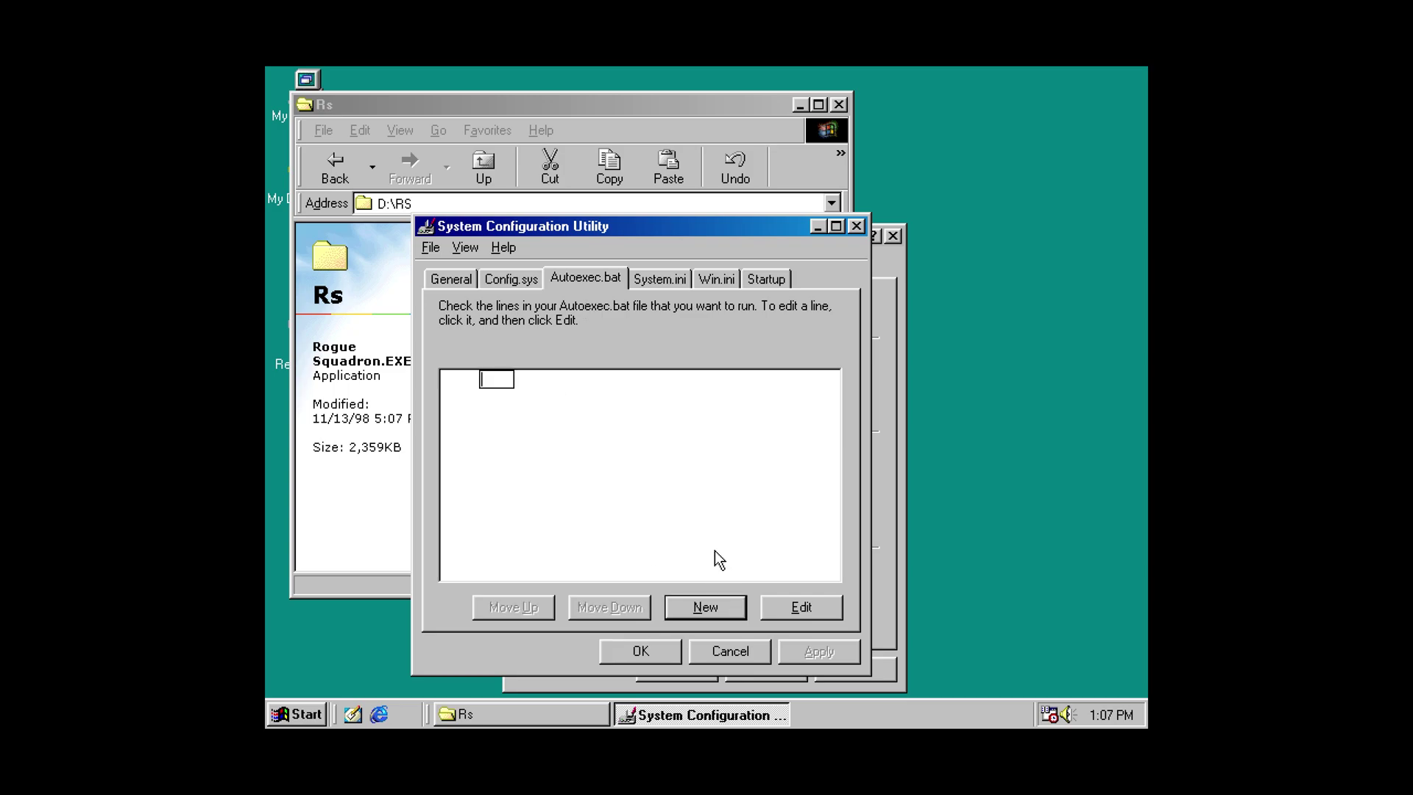
type("win D:\\RS\\Rogue Squ")
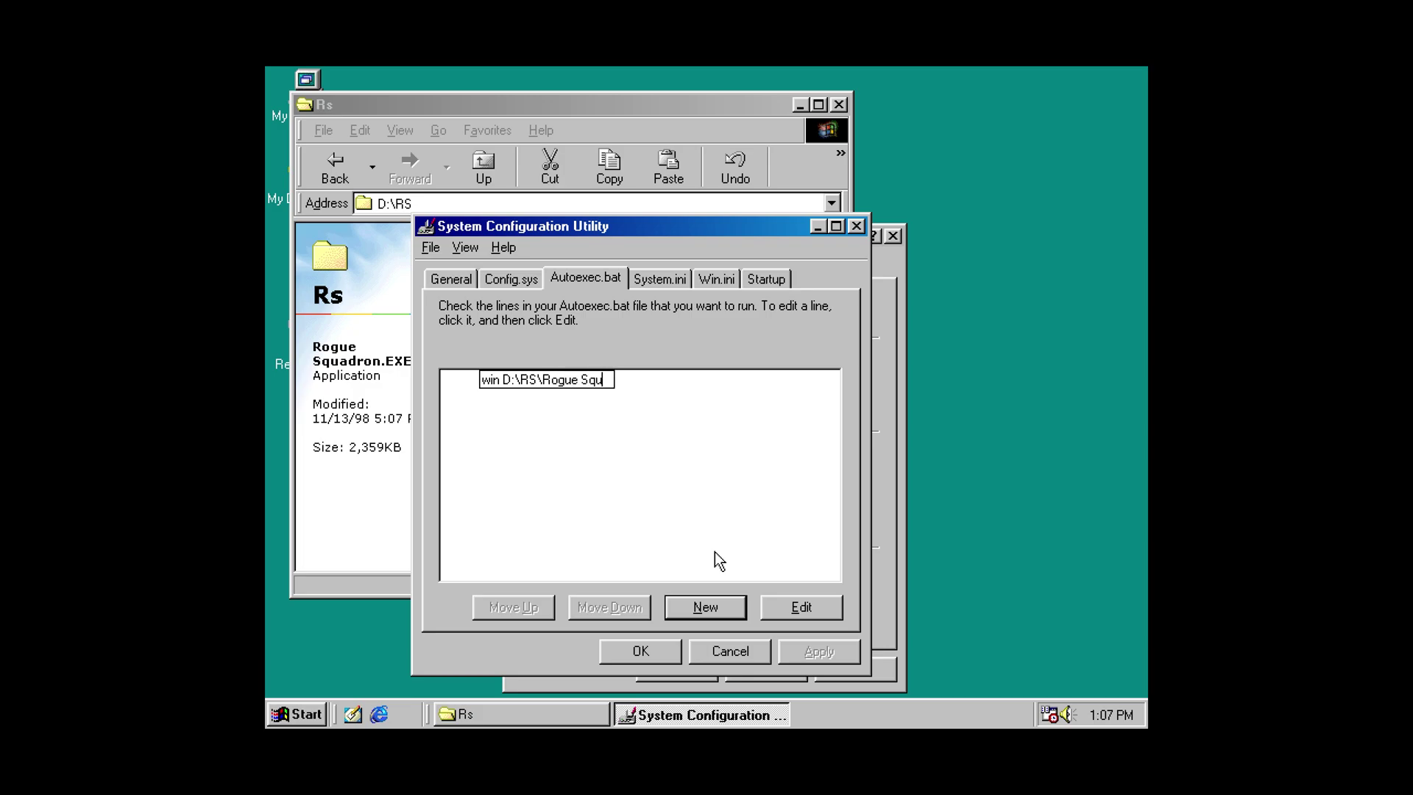
type("adron.exe")
key("Return")
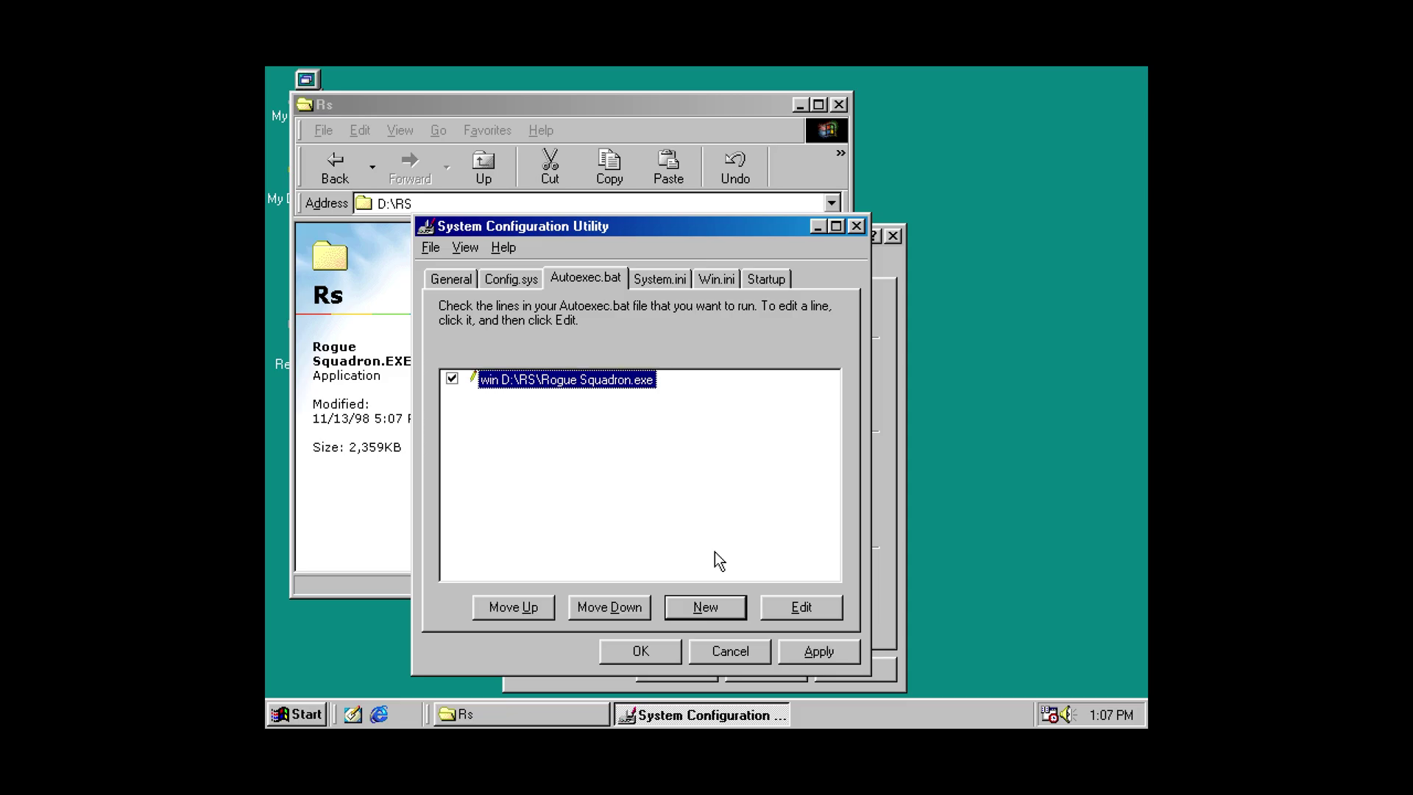
left_click(678, 660)
left_click(663, 440)
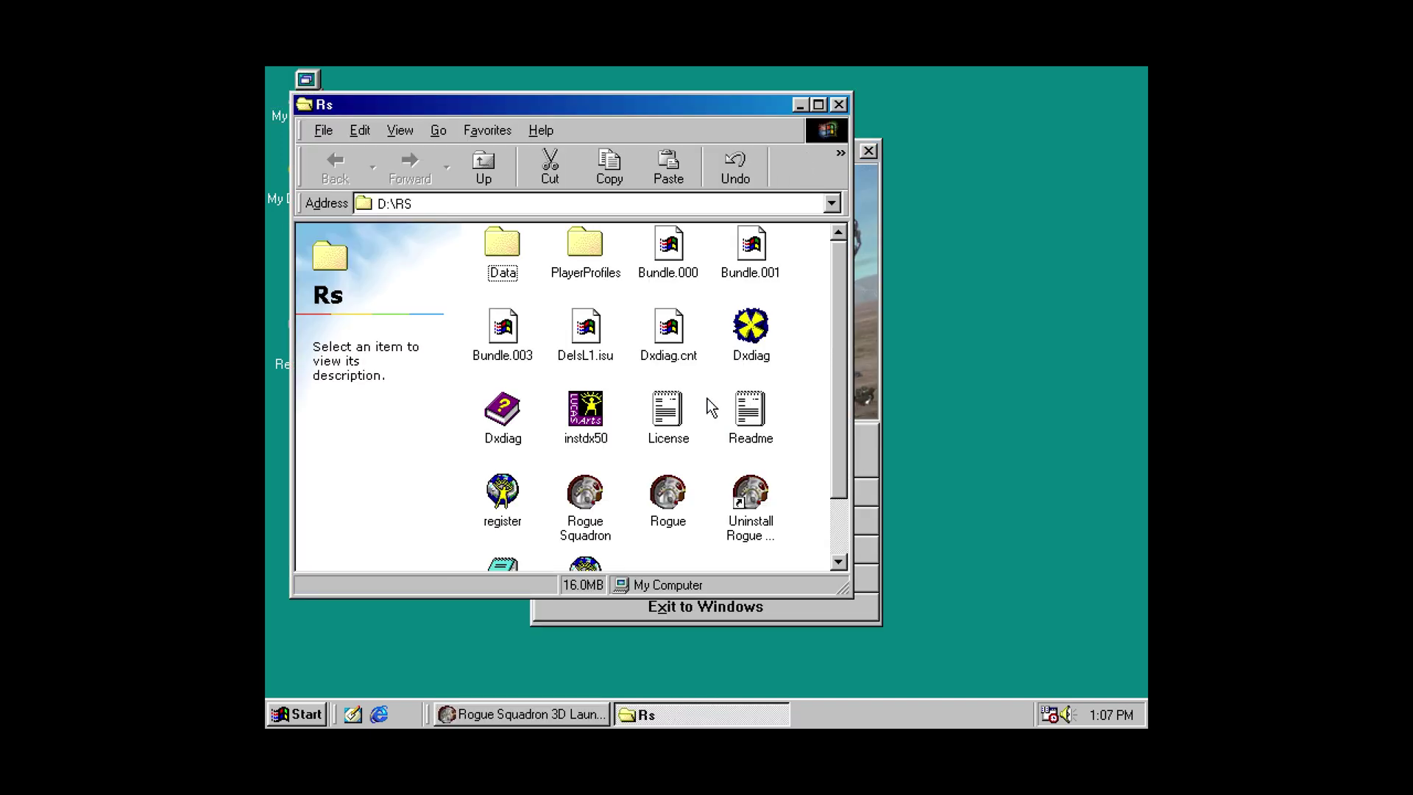
- Move the Rogue Squadron 3D Launcher window aside and run the Rogue Squadron application from D:\RS
left_click(586, 494)
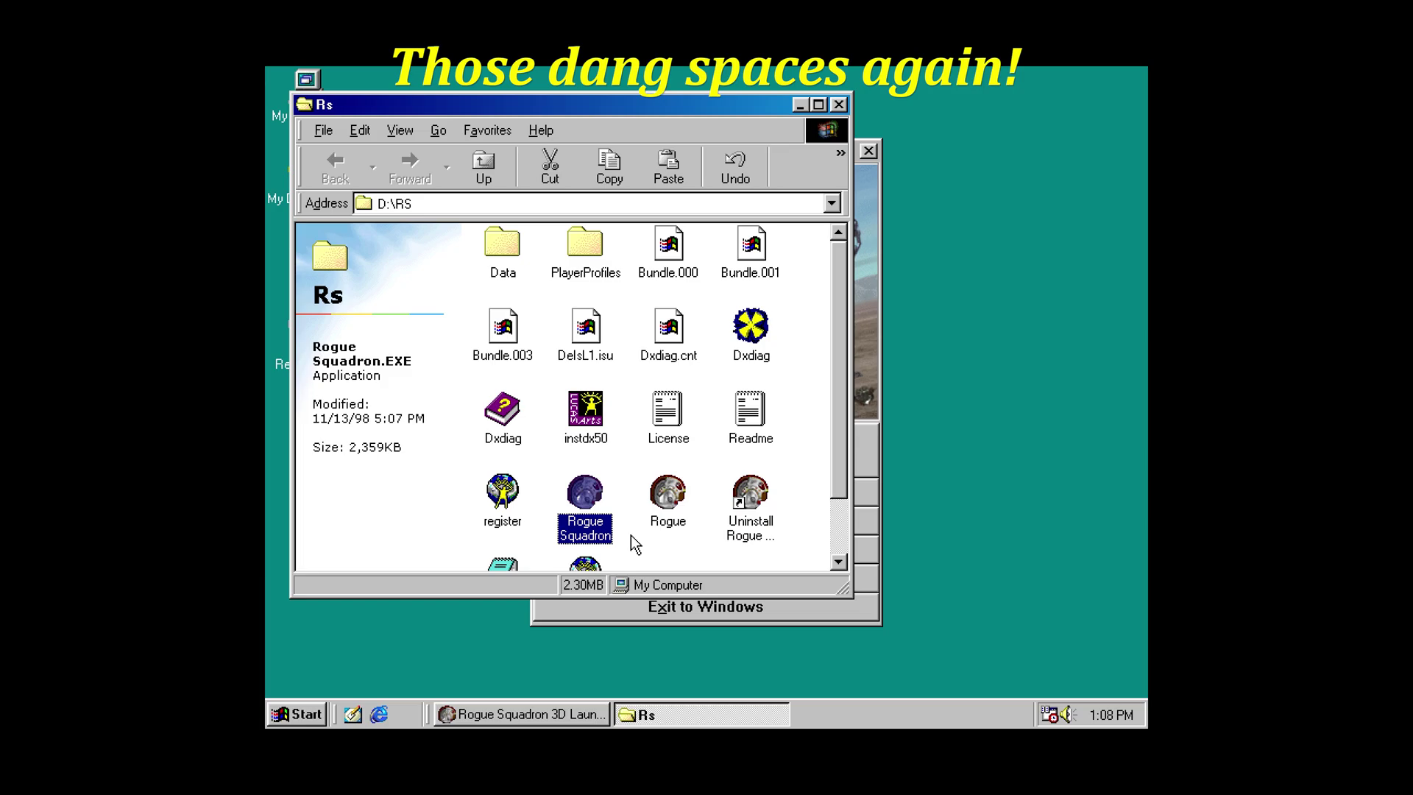
left_click(866, 279)
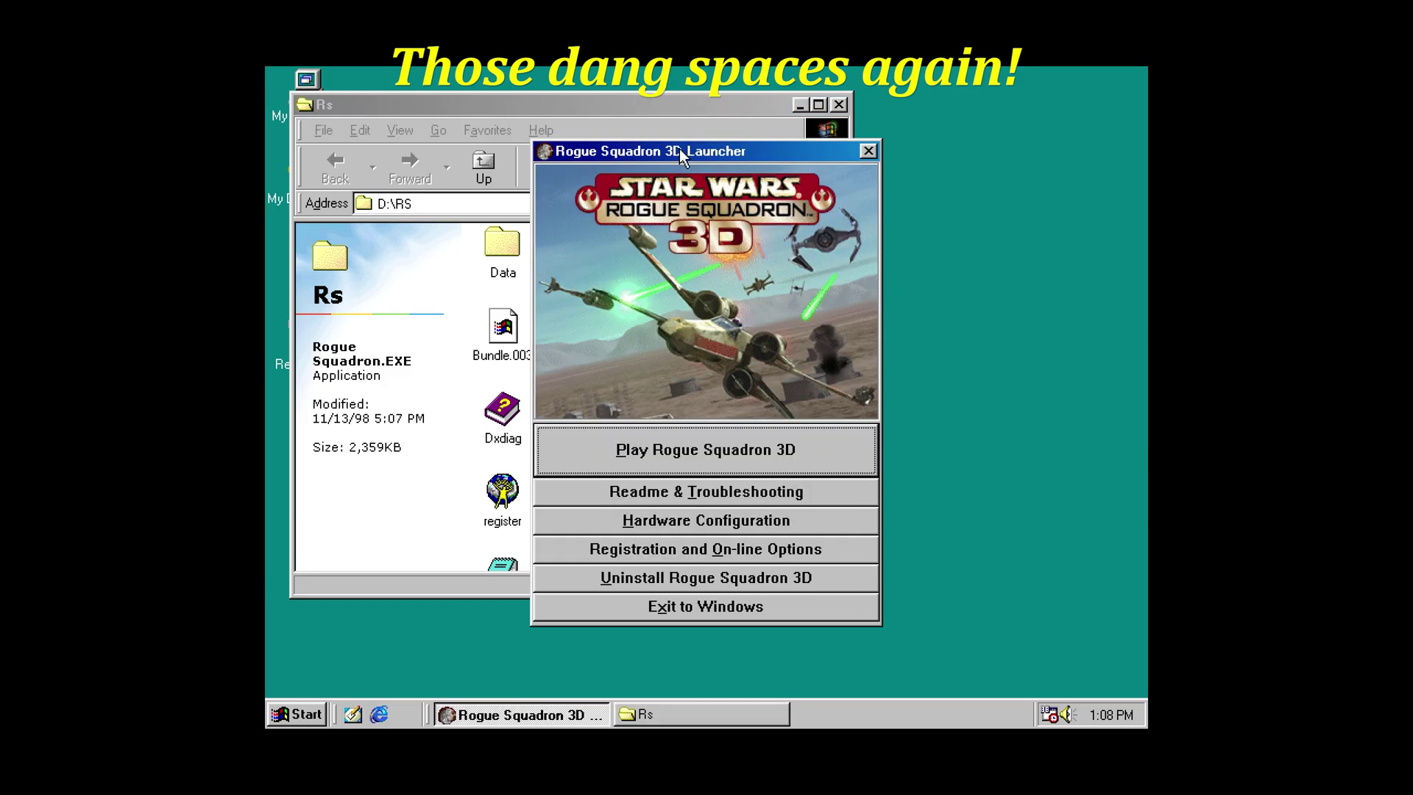
left_click_drag(678, 149, 848, 153)
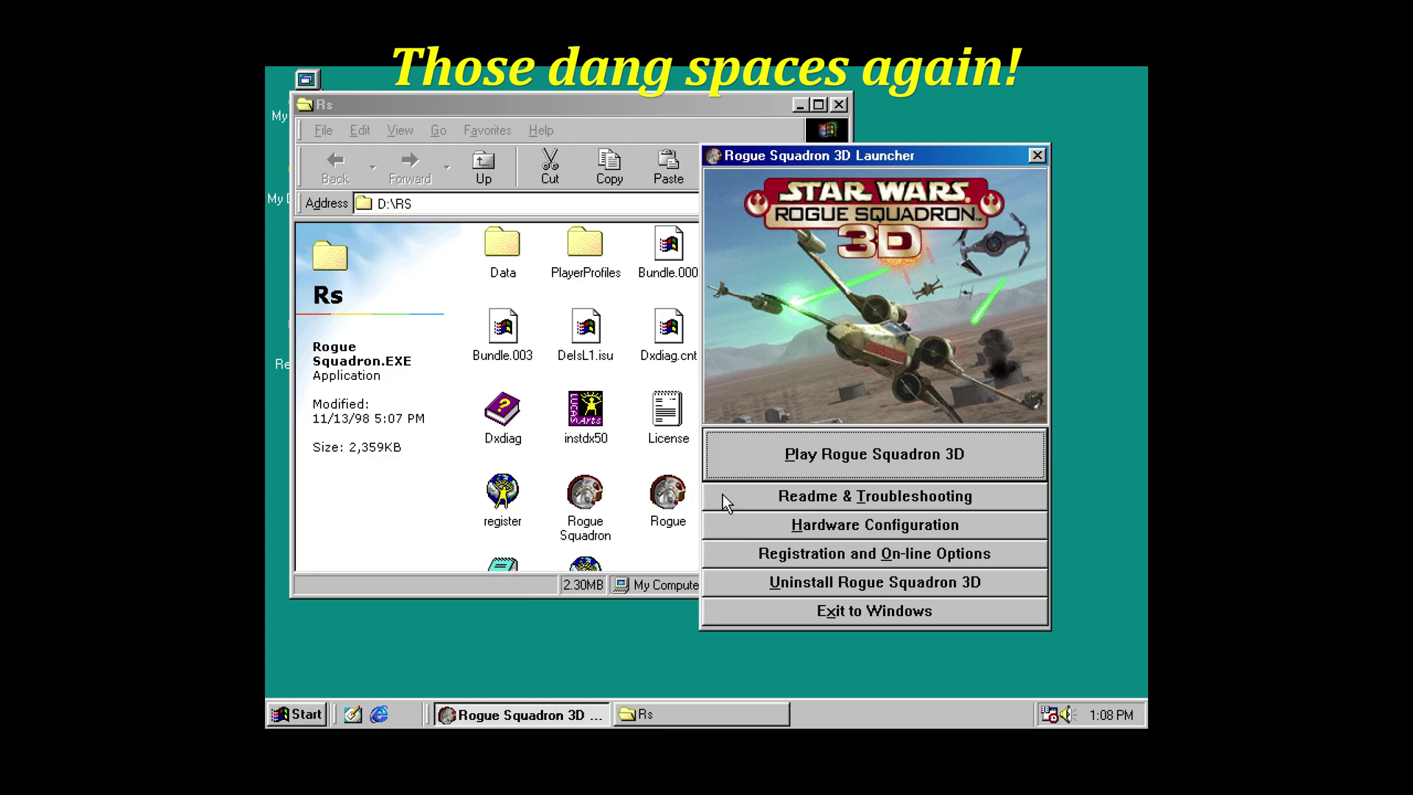
double_click(589, 530)
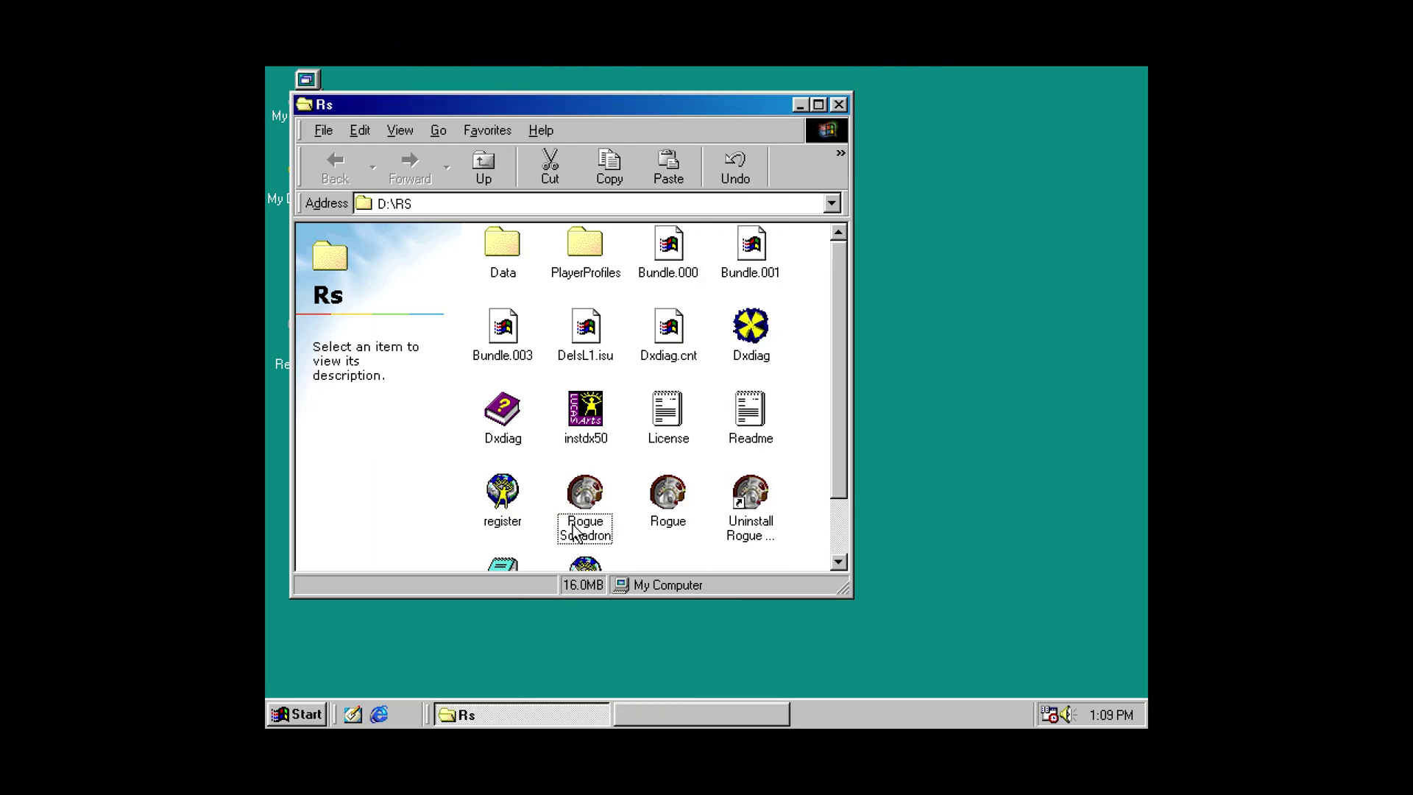
- Create a shortcut to the Rogue Squadron application in D:\RS and rename it RS
right_click(597, 495)
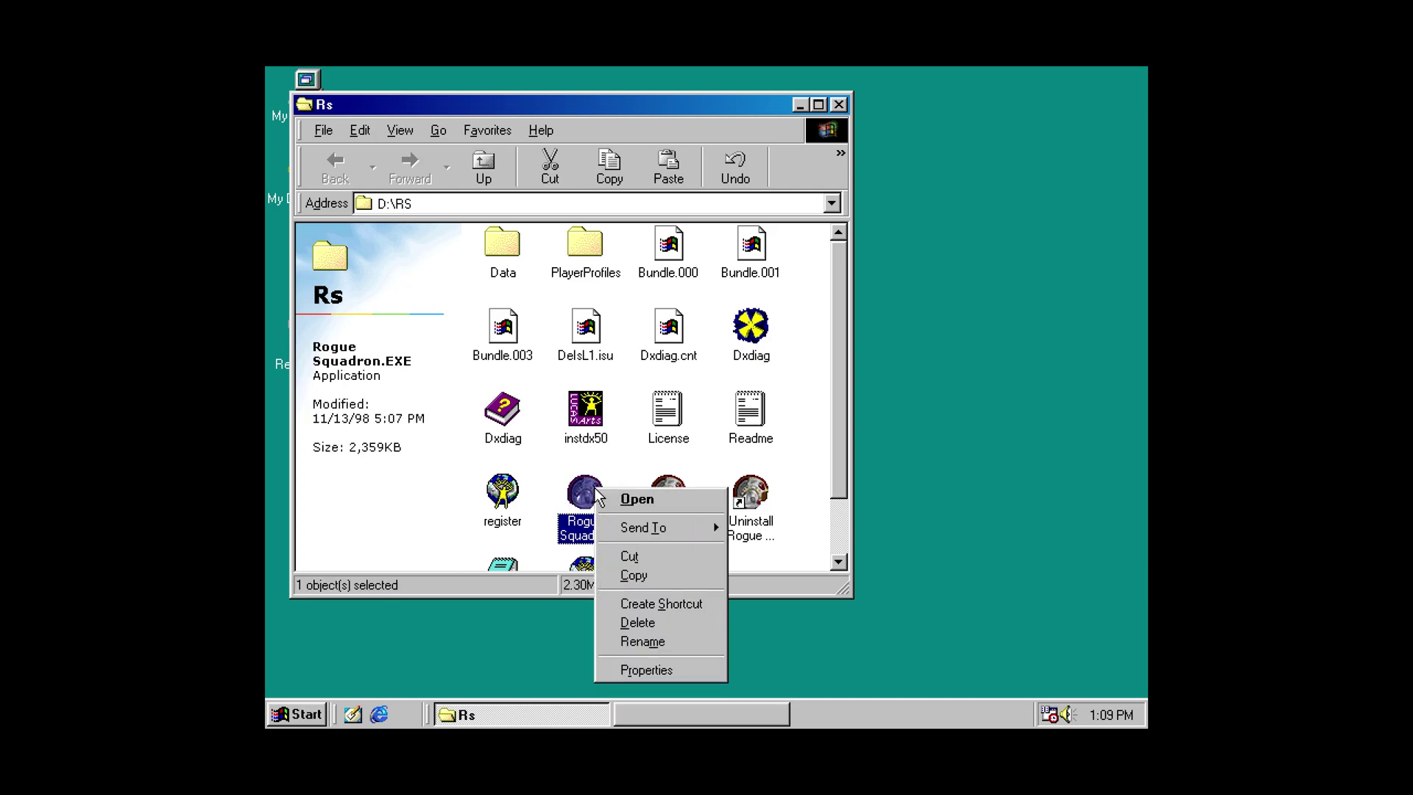
left_click(667, 602)
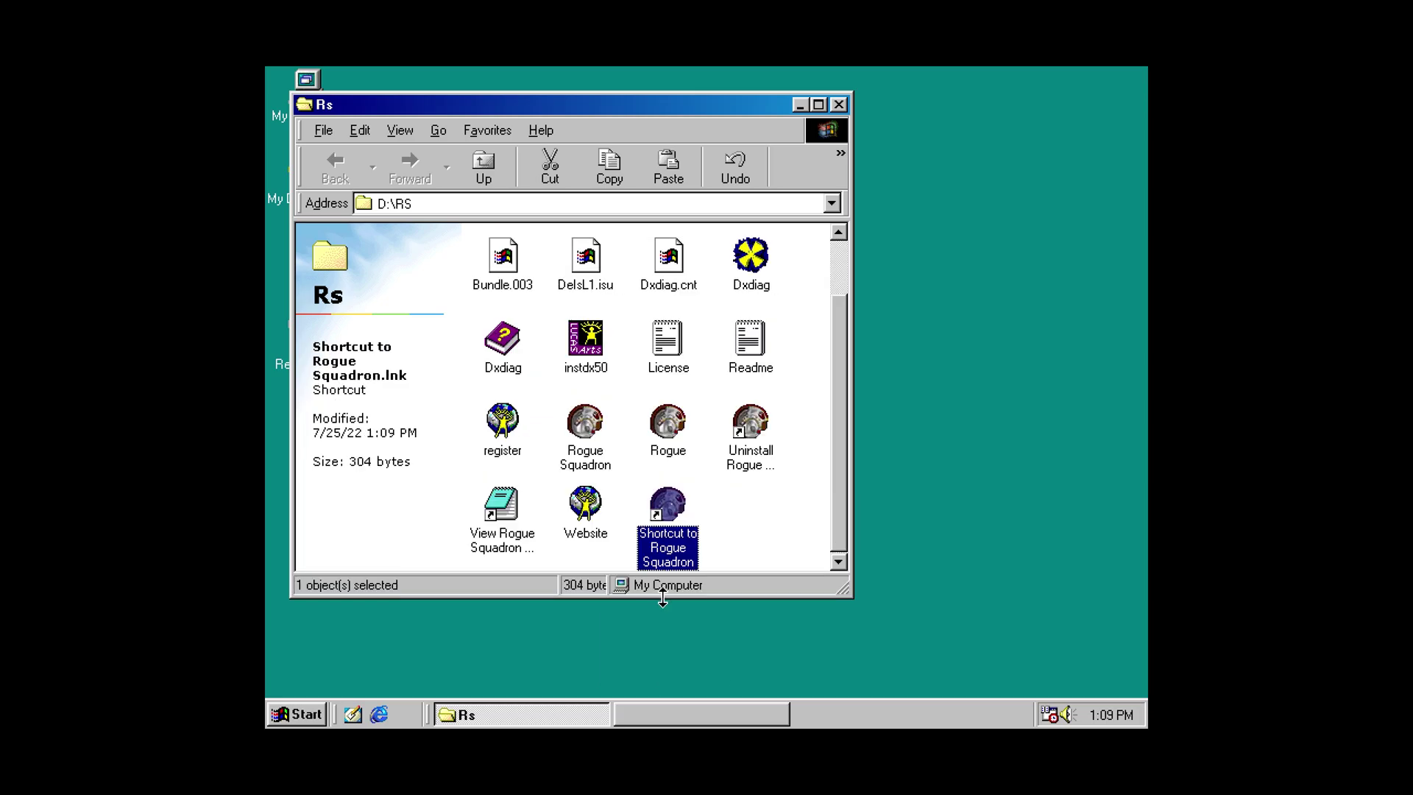
left_click(682, 548)
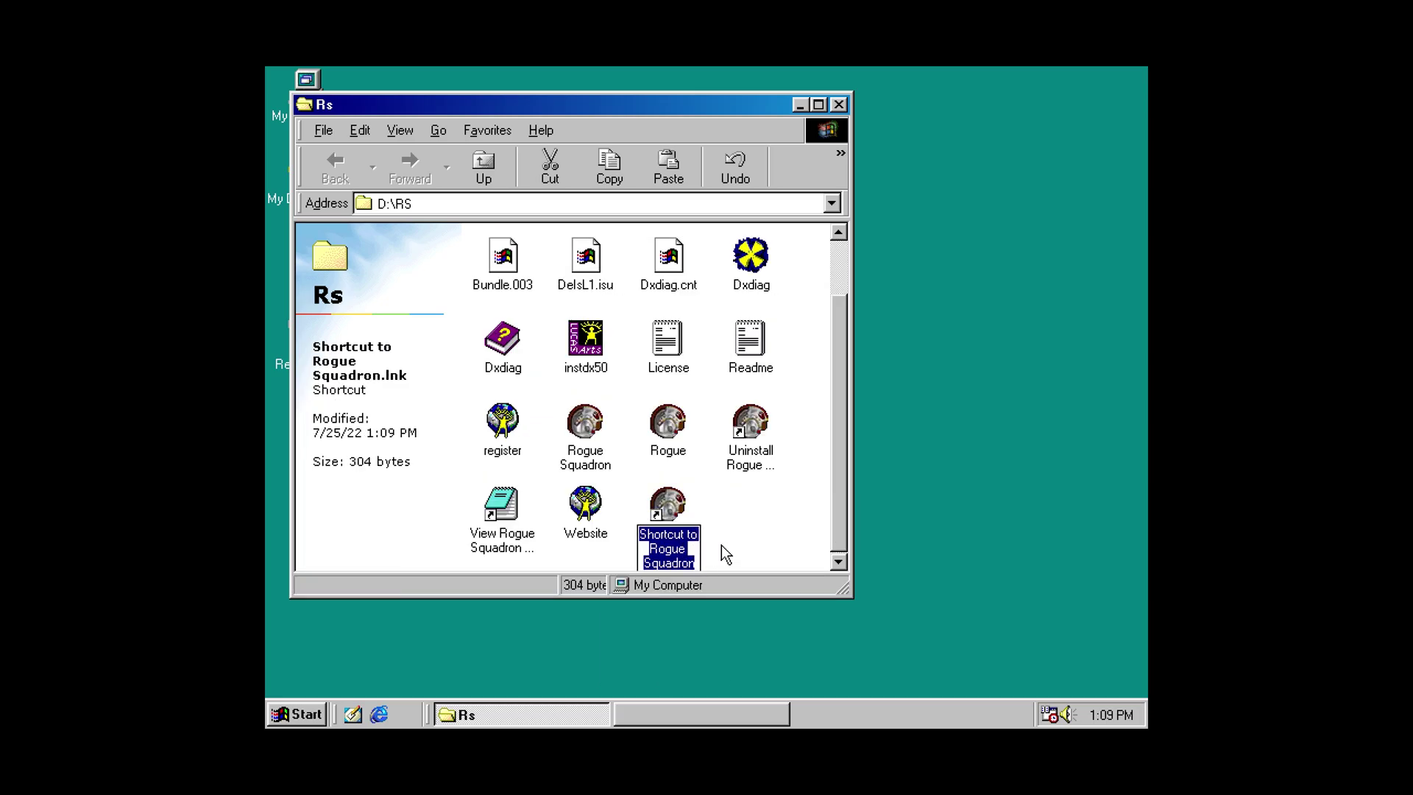
type("RS")
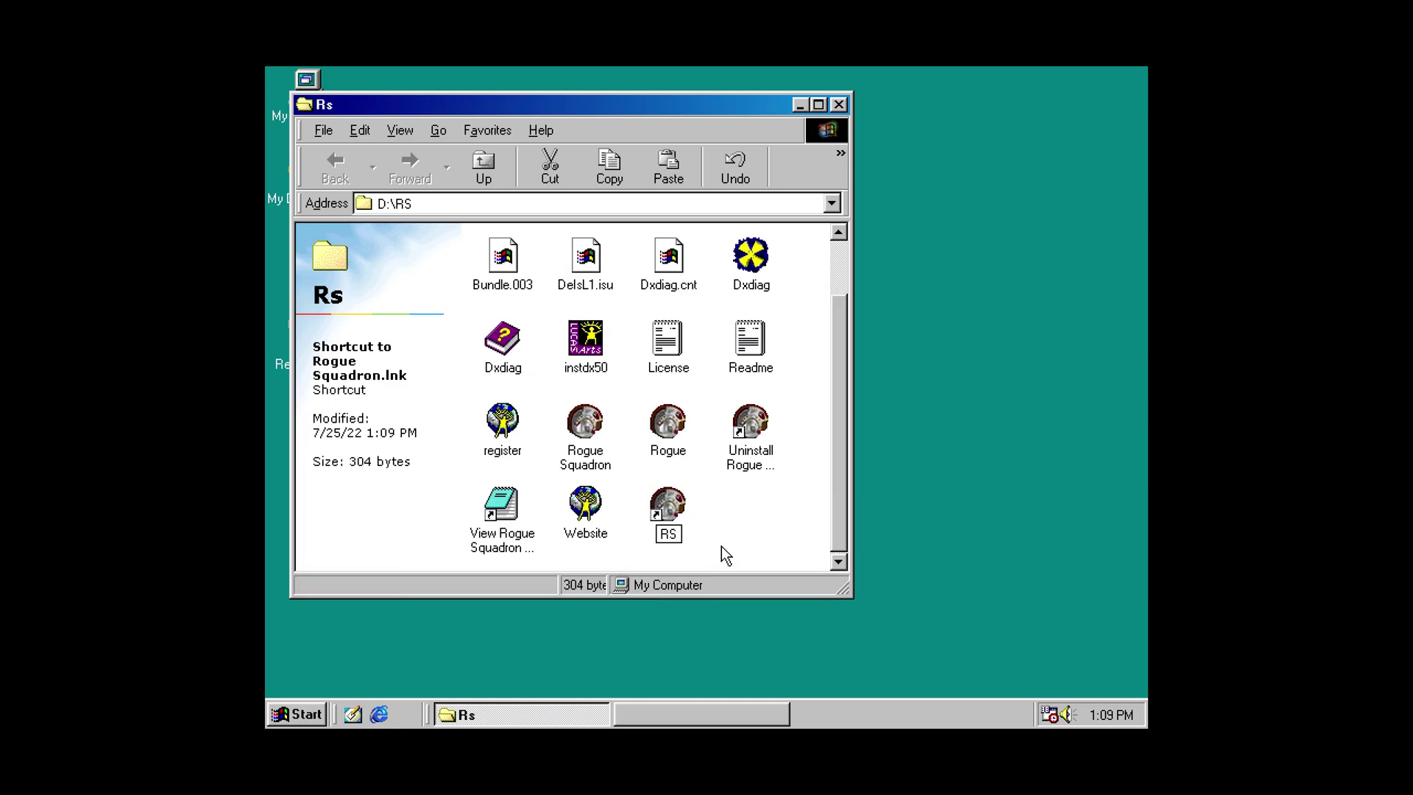
key("Return")
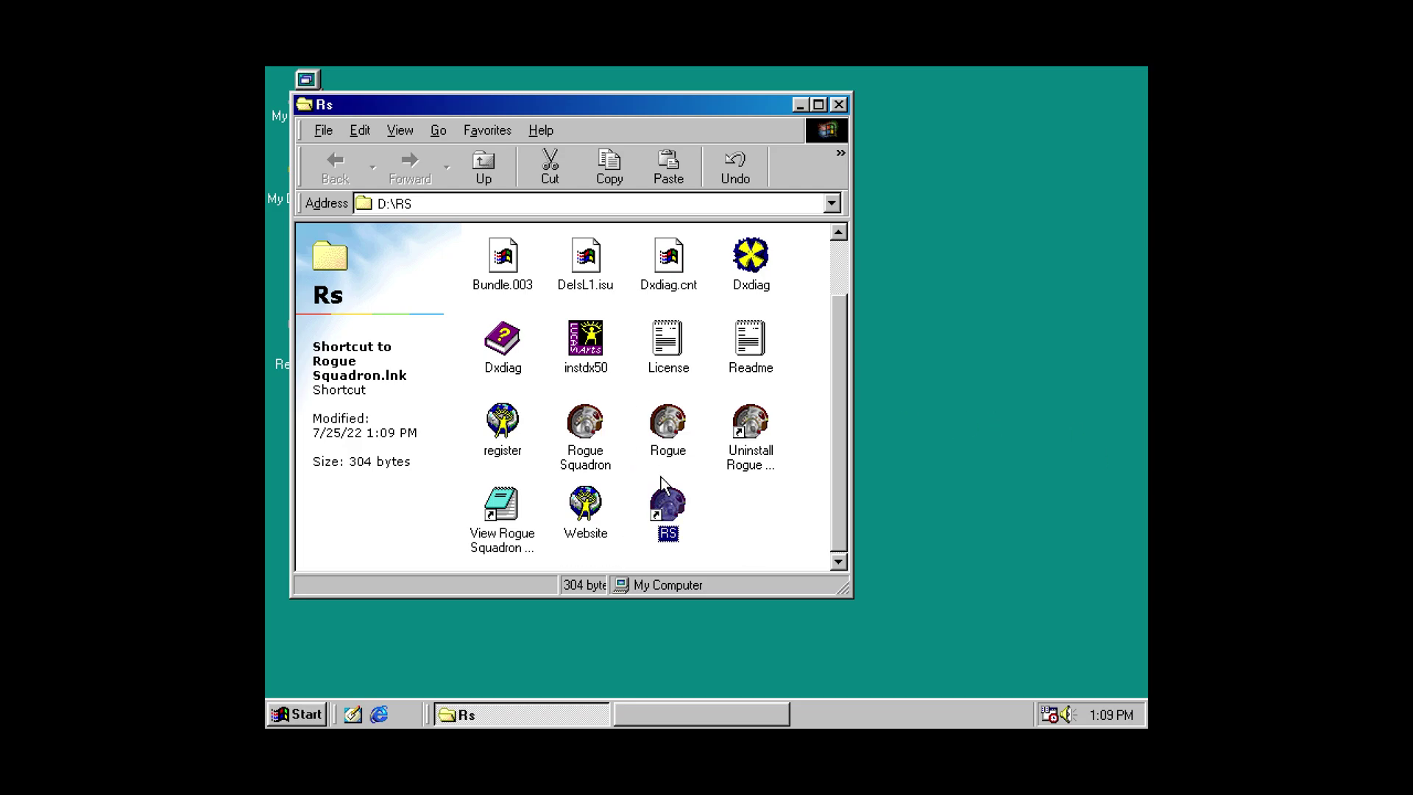
- Use msconfig to change the Autoexec.bat line to "win D:\RS\RSexe", save the configuration and restart Windows
left_click(302, 713)
left_click(378, 637)
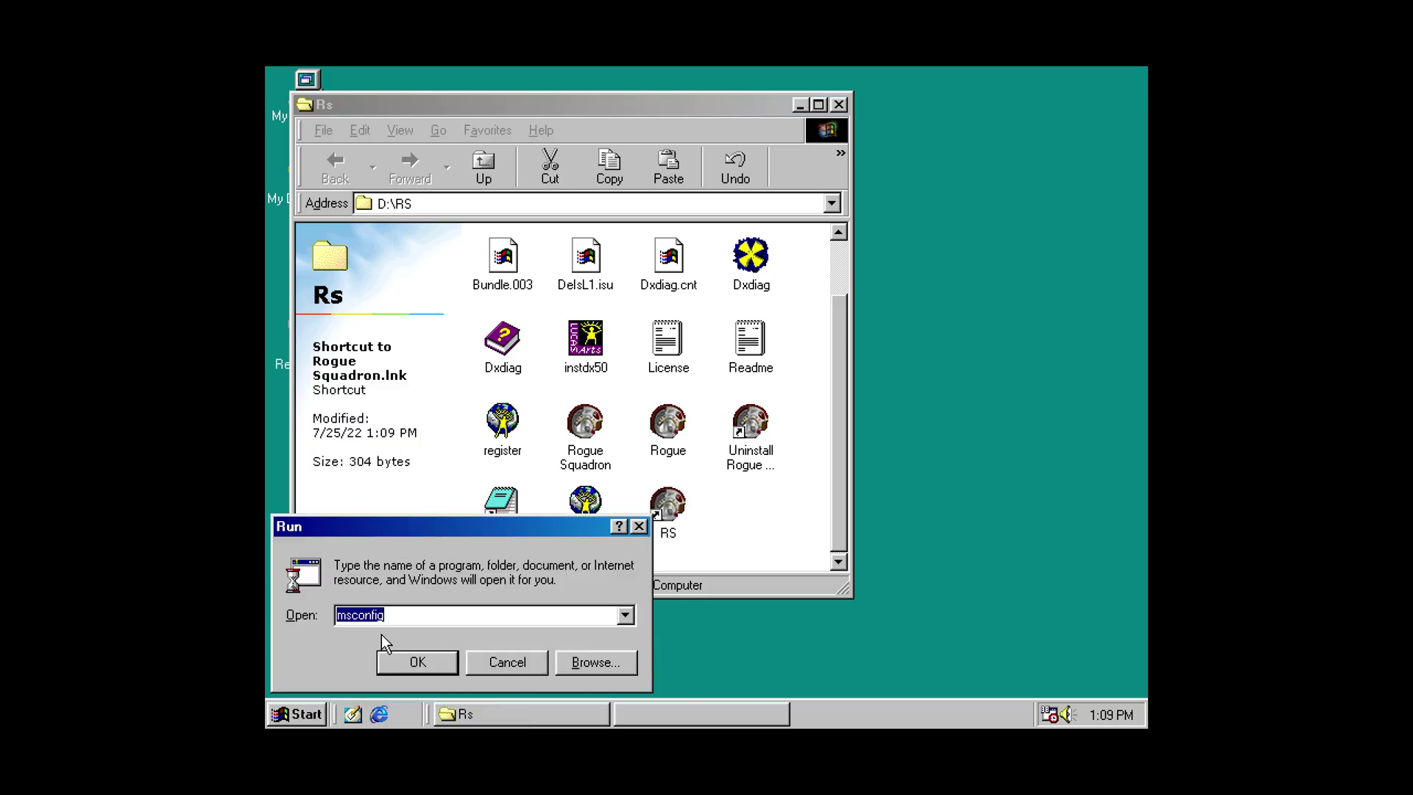
left_click(391, 652)
left_click(585, 278)
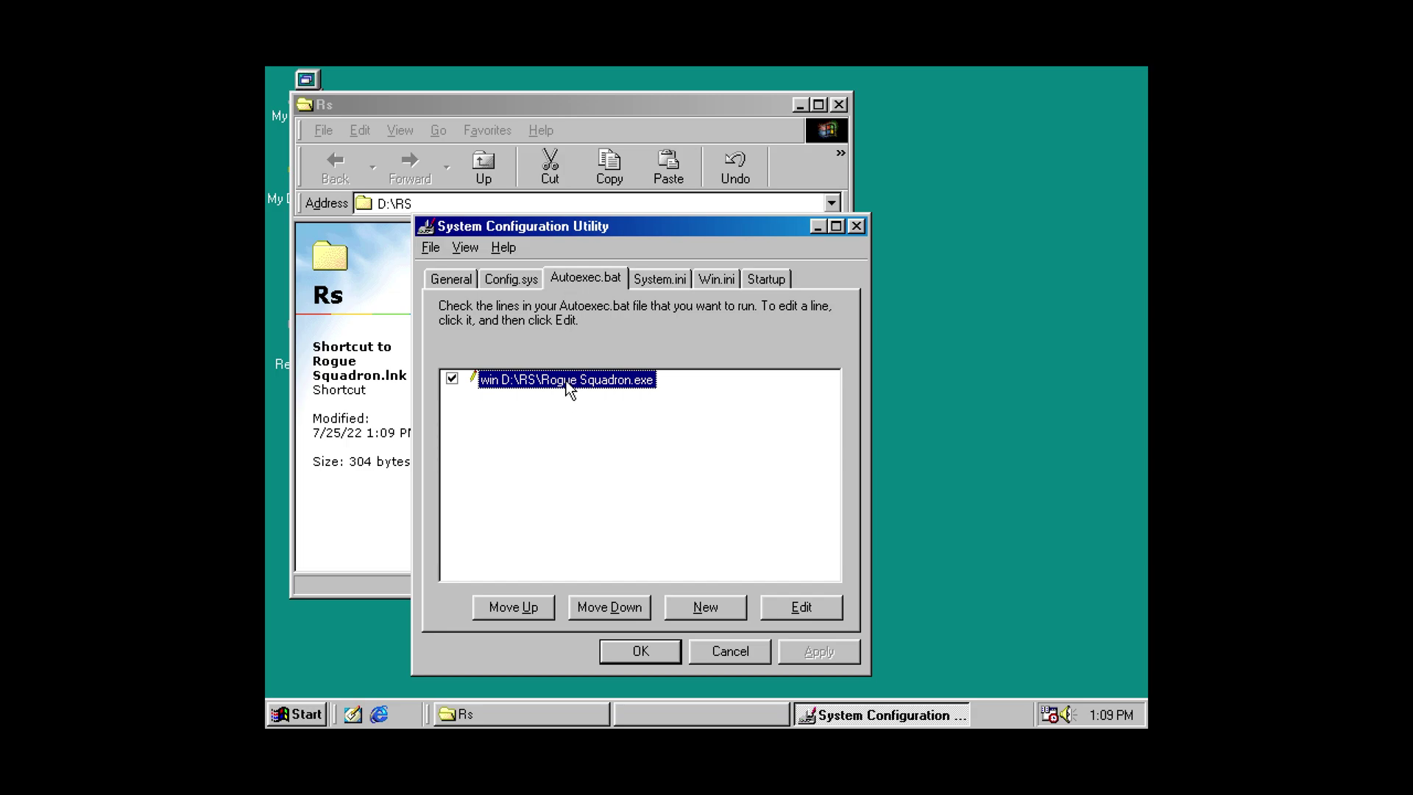
left_click(807, 609)
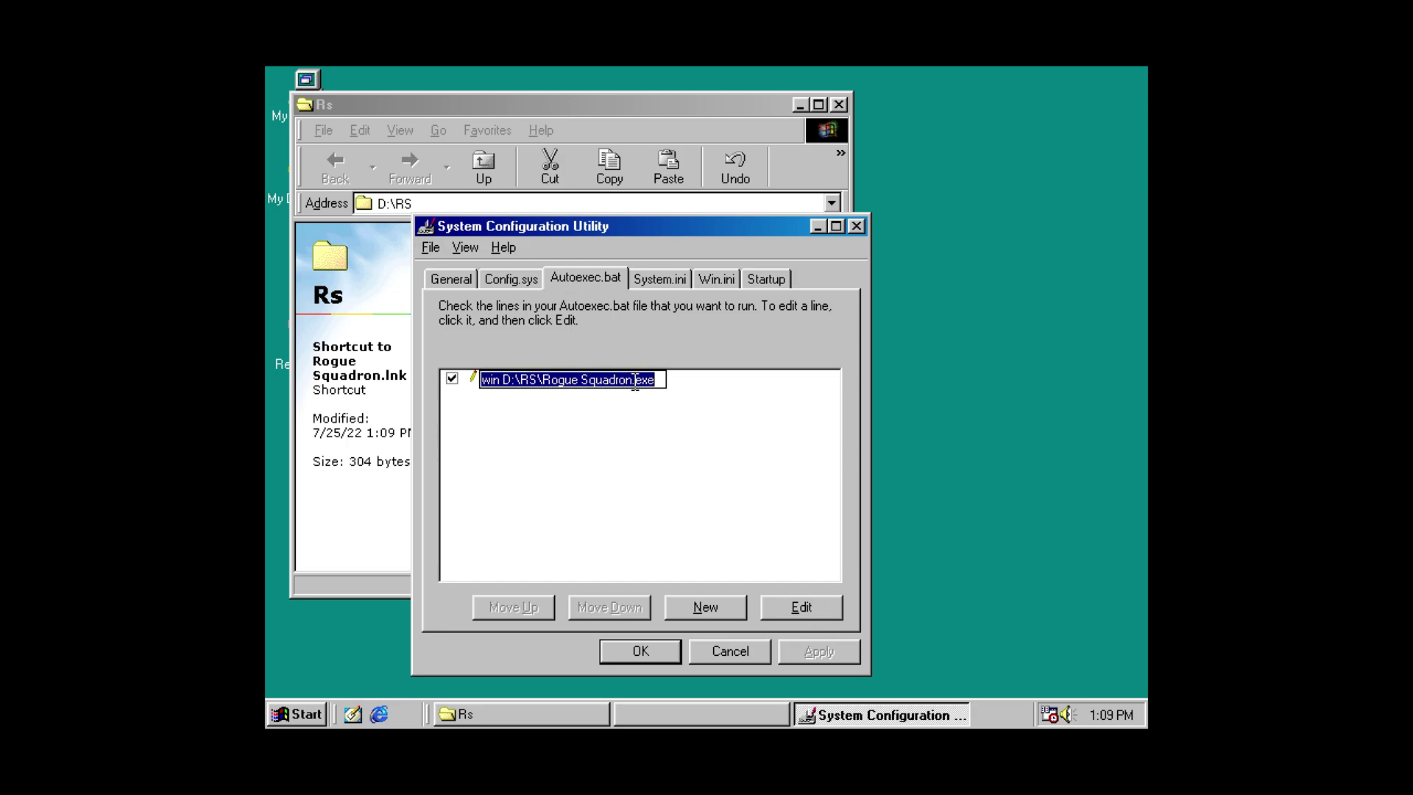
left_click_drag(633, 381, 616, 381)
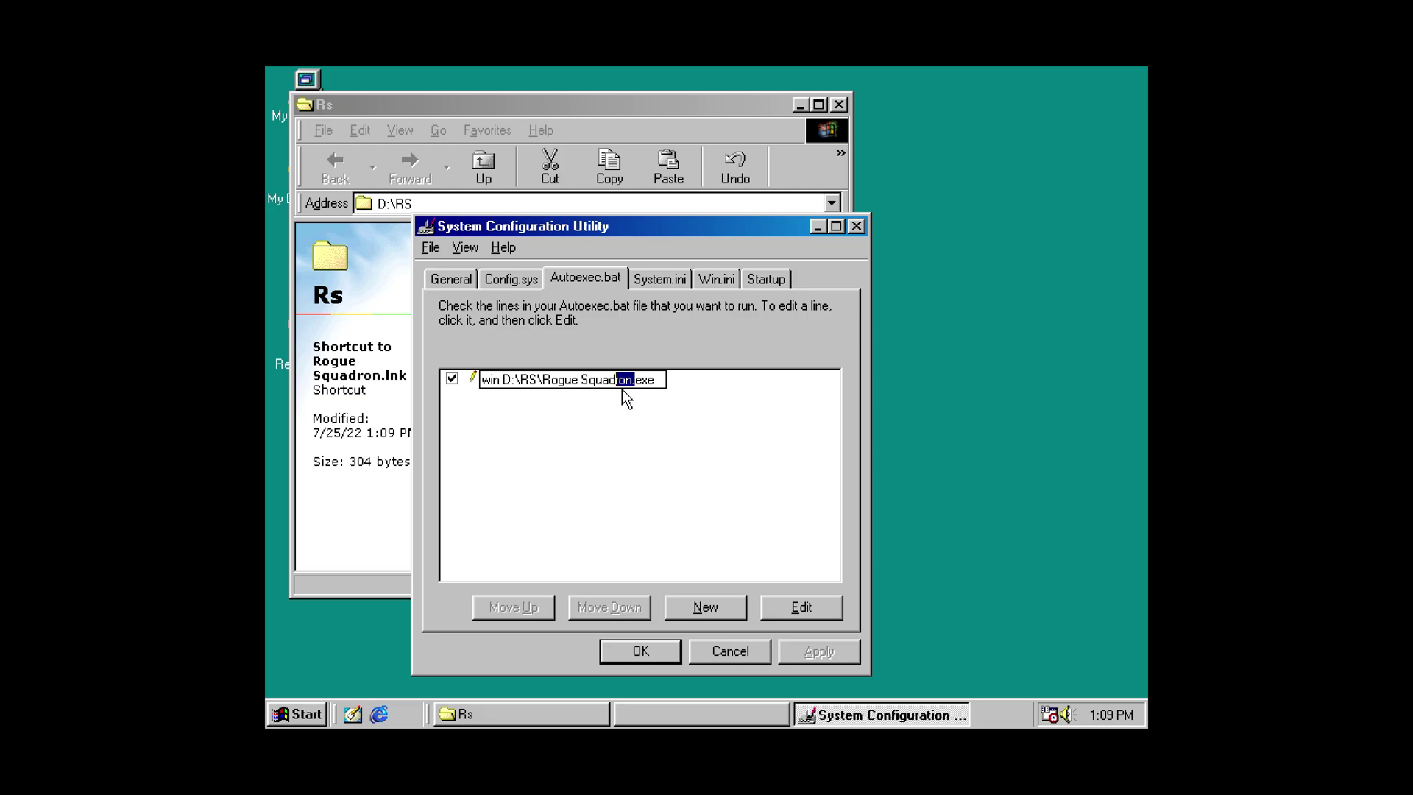
left_click(622, 390)
left_click(626, 379)
left_click_drag(633, 380, 561, 406)
key("BackSpace")
key("BackSpace")
type("S")
left_click(642, 653)
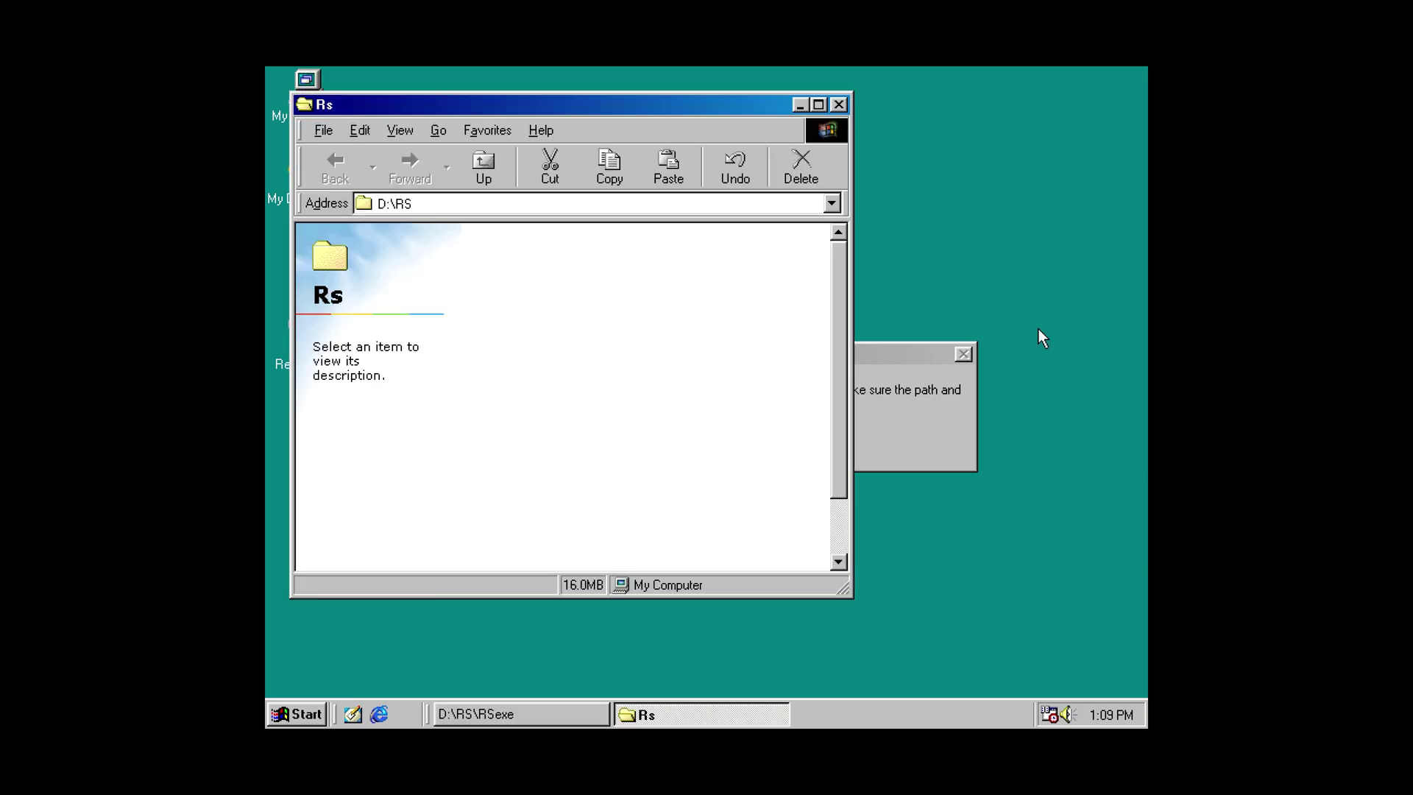
- Dismiss the startup error and correct the Autoexec.bat line to "win D:\RS\RS.exe" in msconfig, saving the configuration
left_click(900, 408)
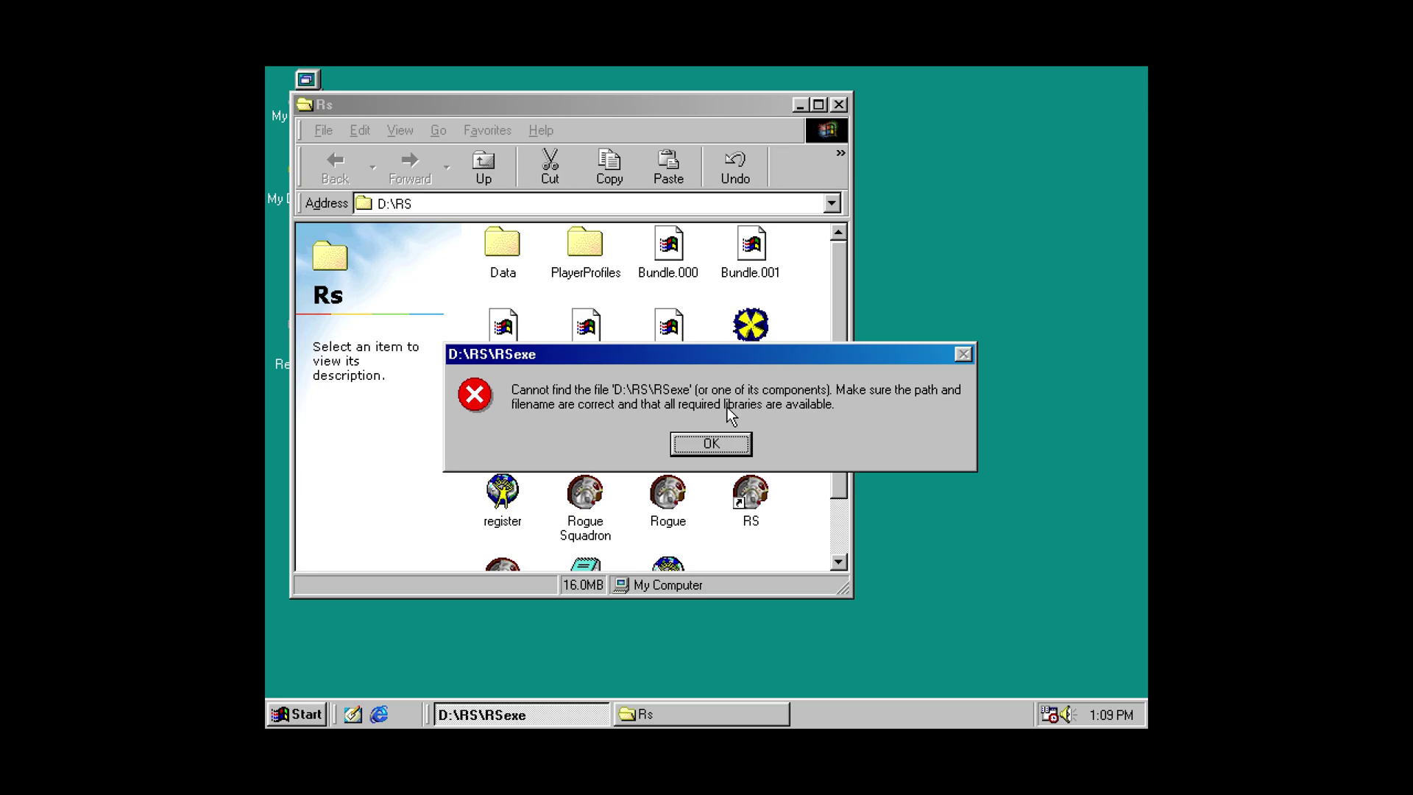
left_click(731, 445)
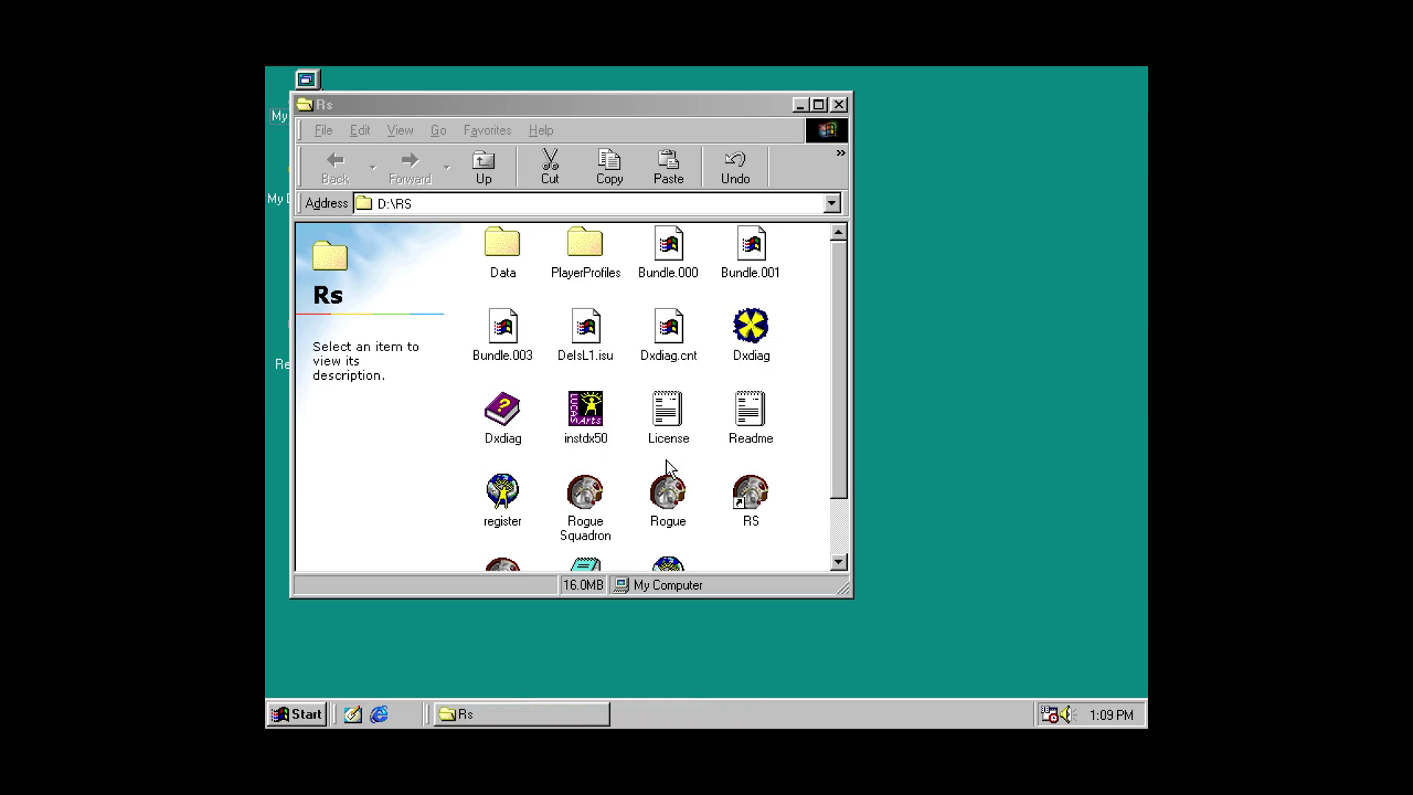
left_click(309, 714)
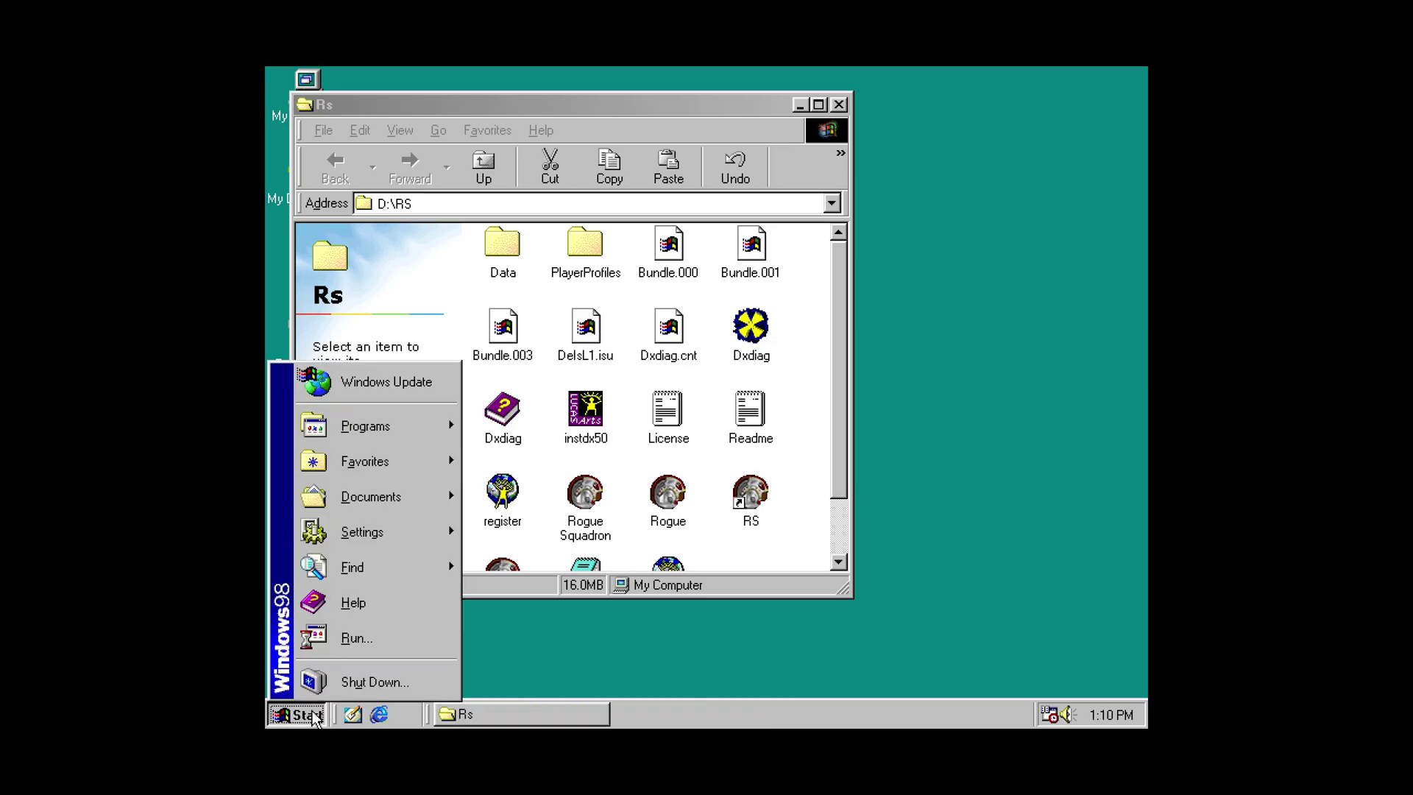
left_click(353, 648)
left_click(426, 659)
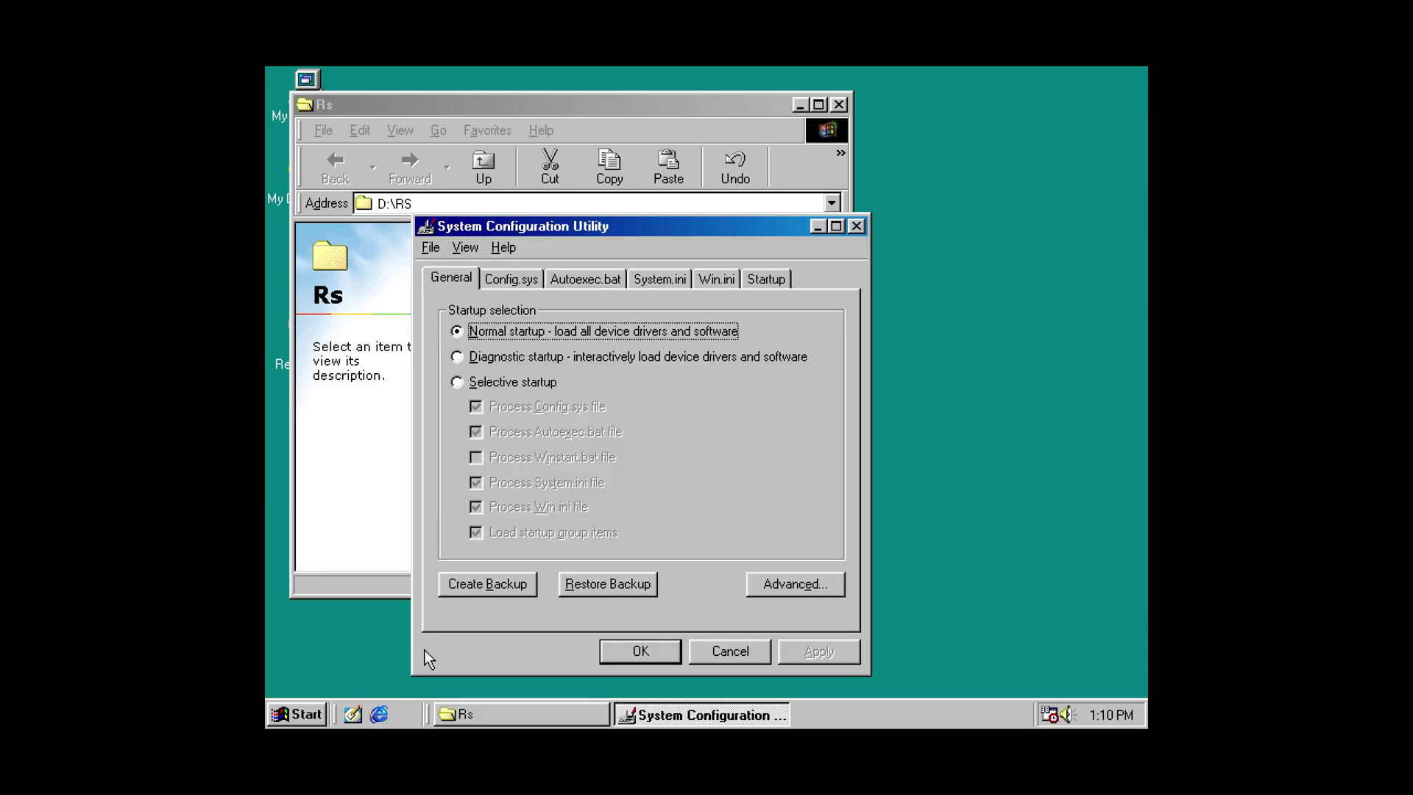
left_click(563, 284)
left_click(557, 379)
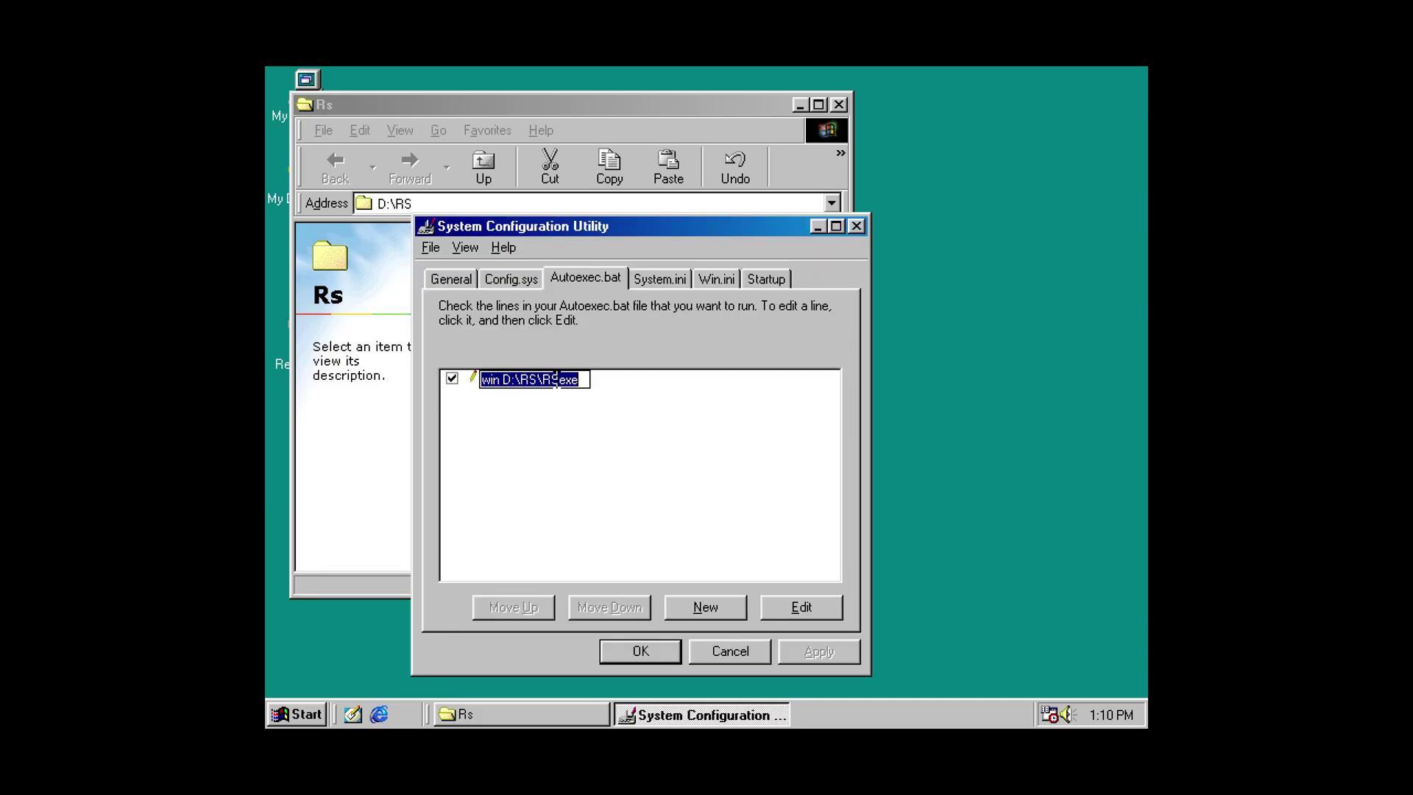
left_click(557, 379)
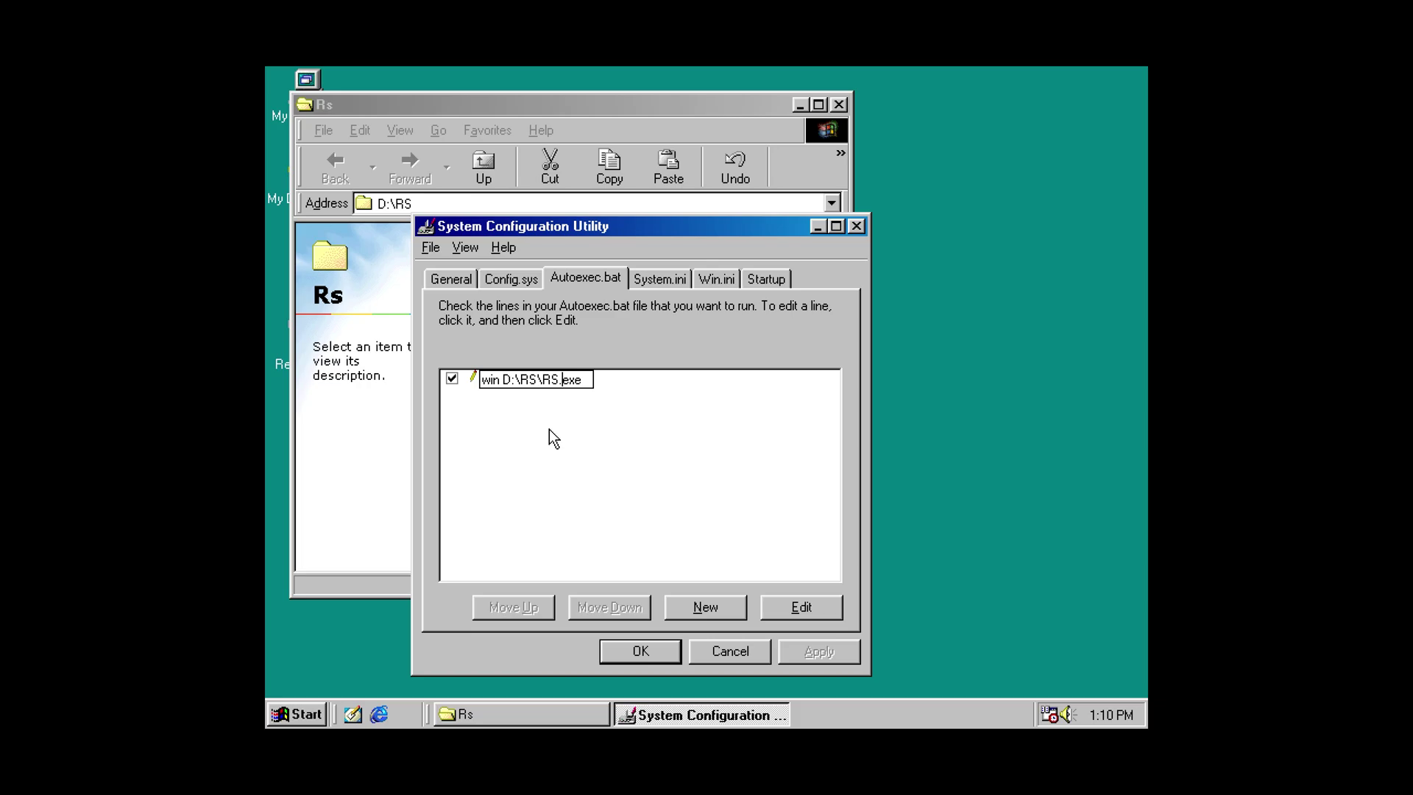
left_click(659, 647)
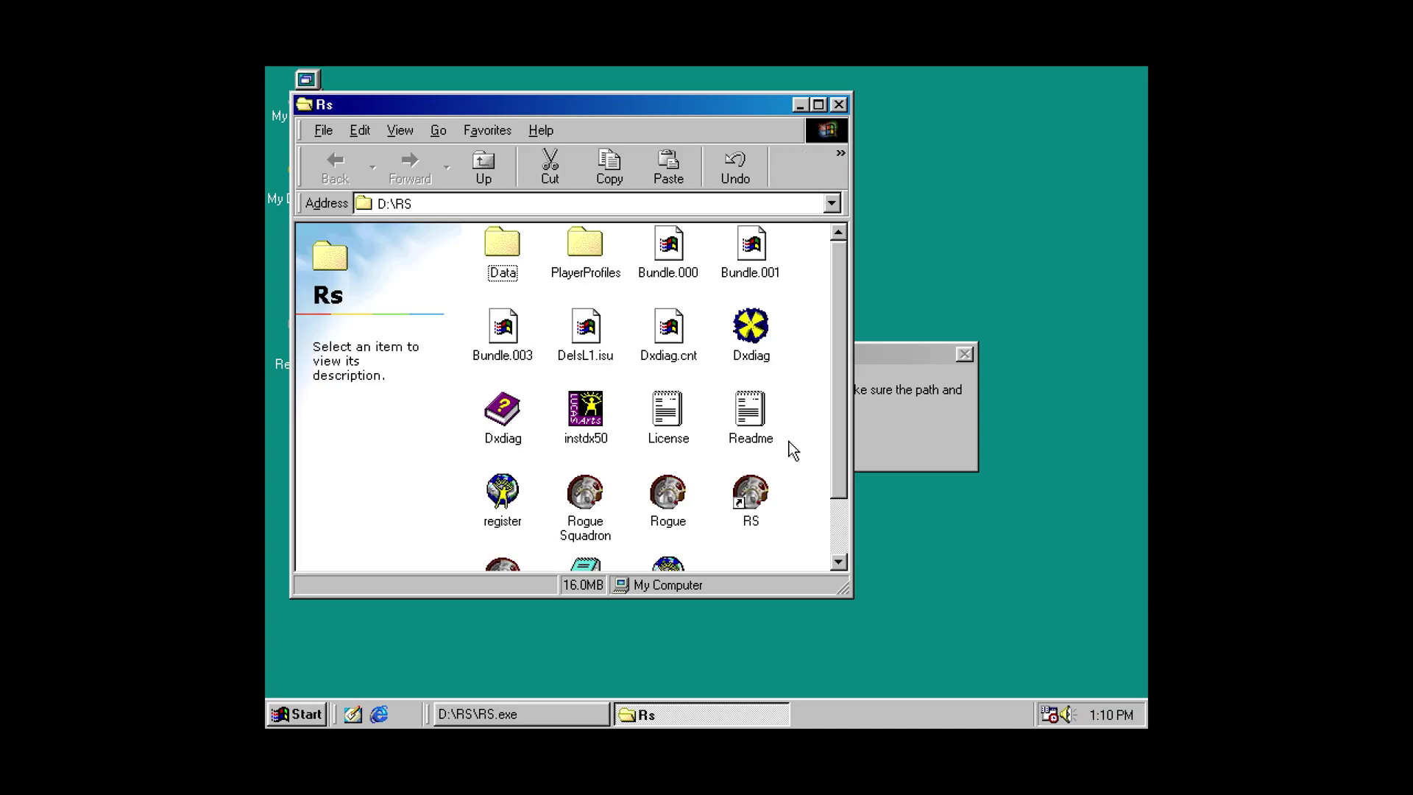
- Dismiss the startup error and check the file extension of the RS shortcut in D:\RS
left_click(860, 416)
left_click(706, 438)
scroll(740, 429, "down", 1)
left_click(740, 430)
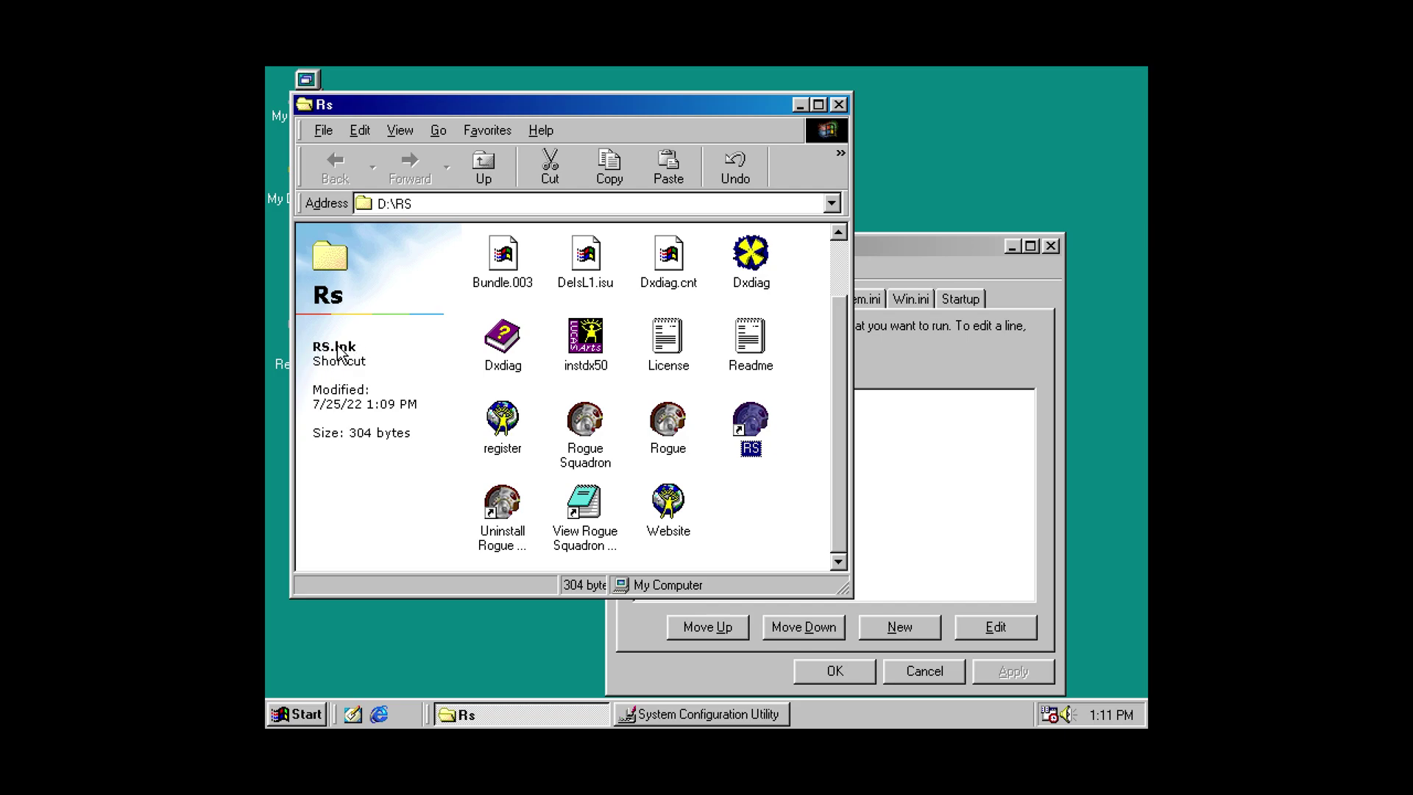
- Change the Autoexec.bat line to "win D:\RS\RS.lnk" and save the configuration
left_click(903, 254)
left_click(771, 401)
left_click(771, 402)
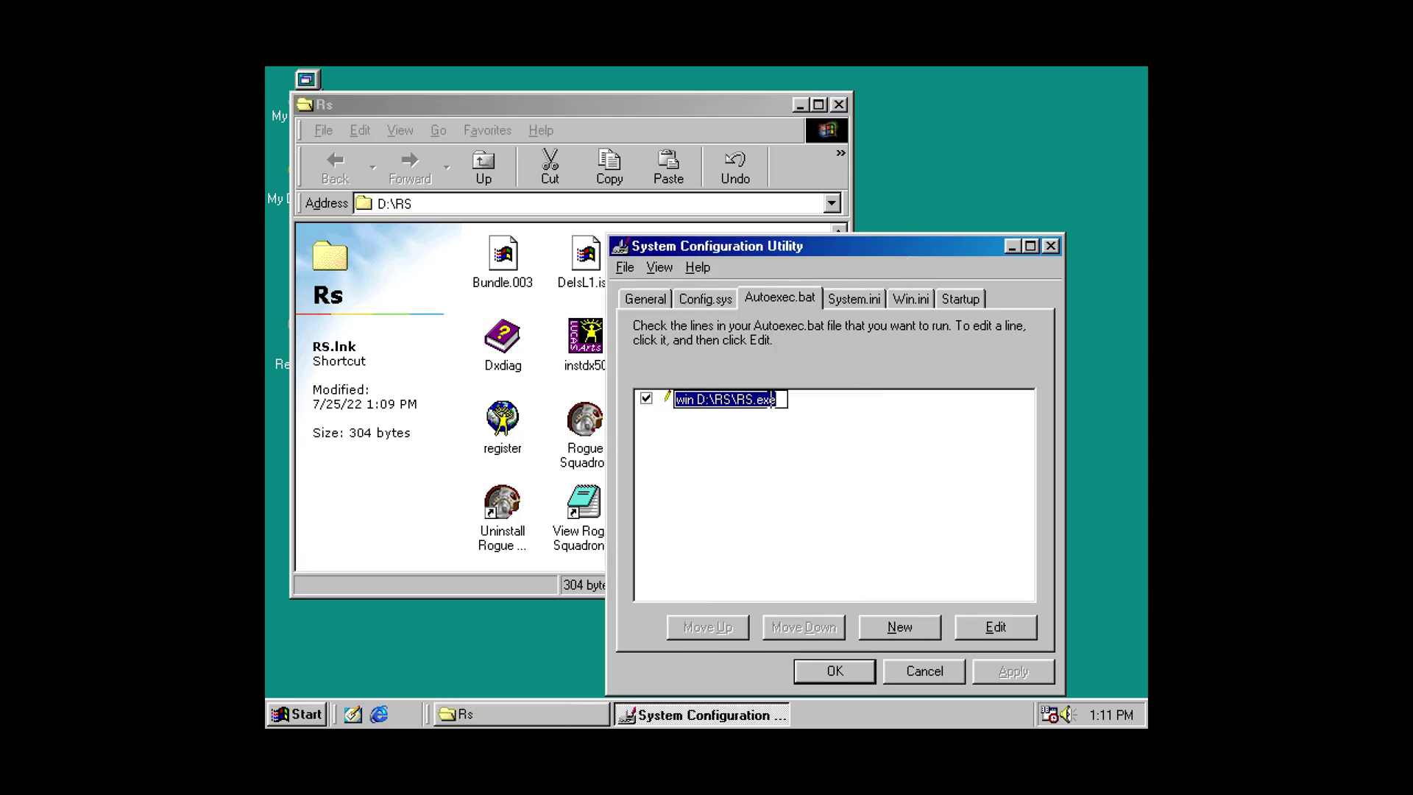
left_click_drag(774, 400, 756, 399)
type("lnk")
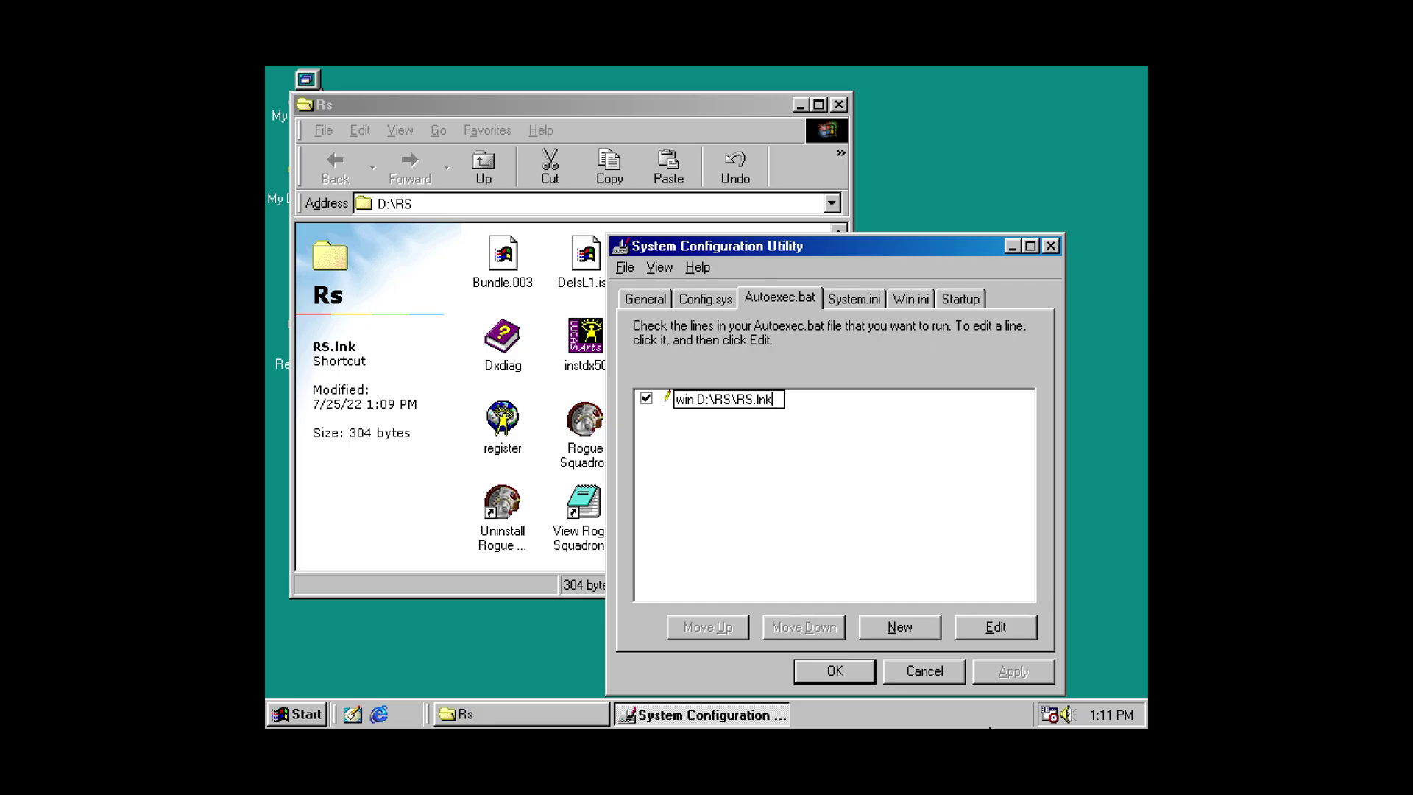
left_click(832, 668)
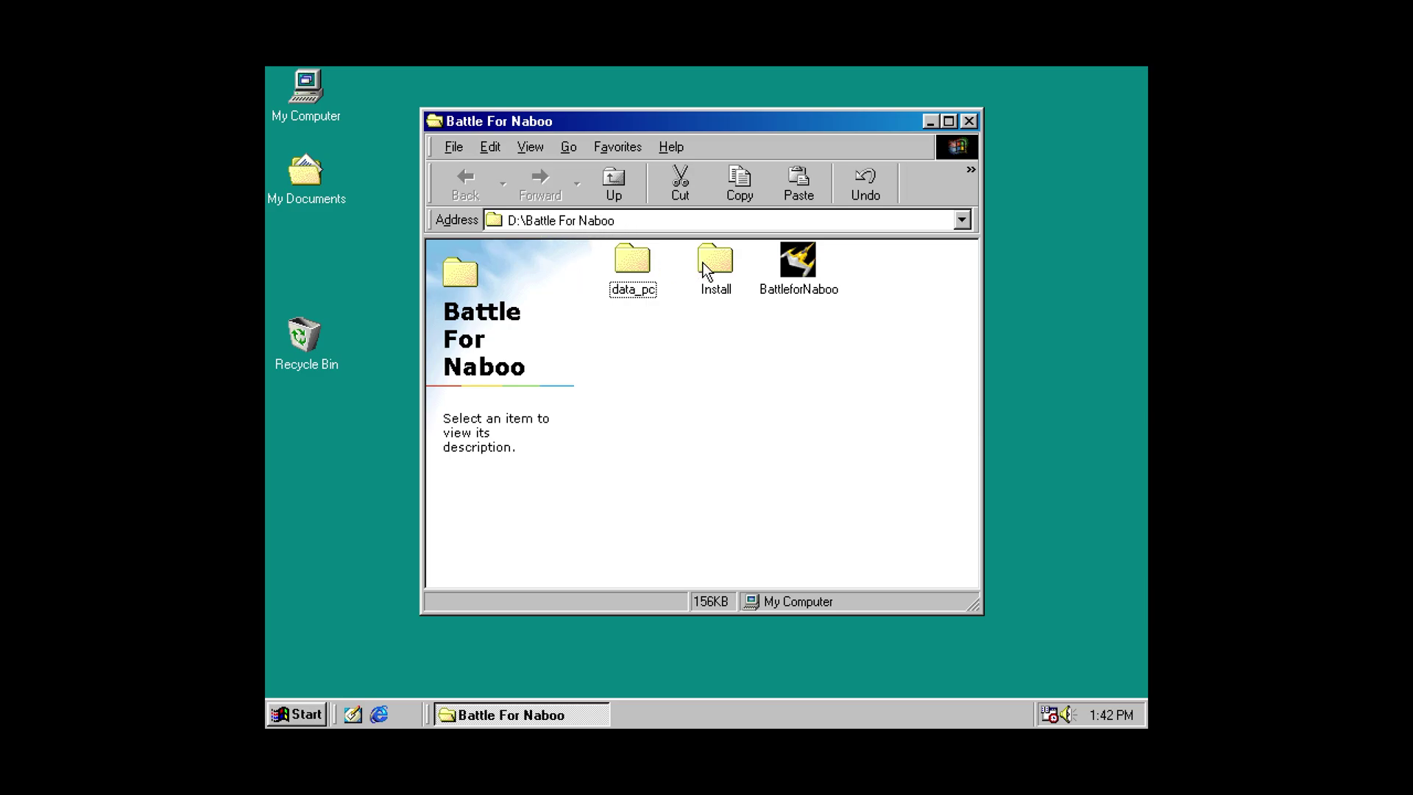
- Place a shortcut to the BattleforNaboo application on the desktop and launch the game from it
right_click(811, 268)
left_click(846, 323)
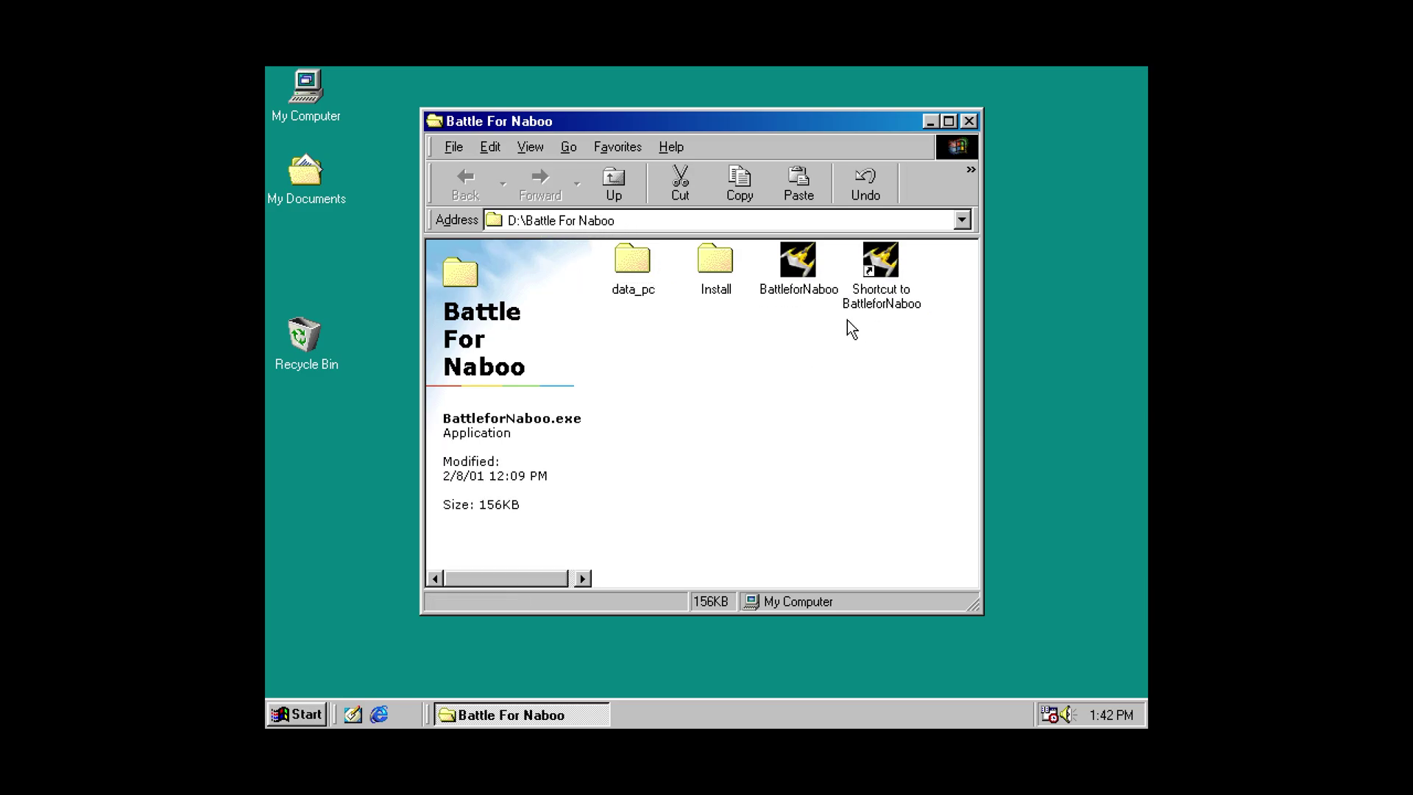
left_click_drag(872, 268, 284, 599)
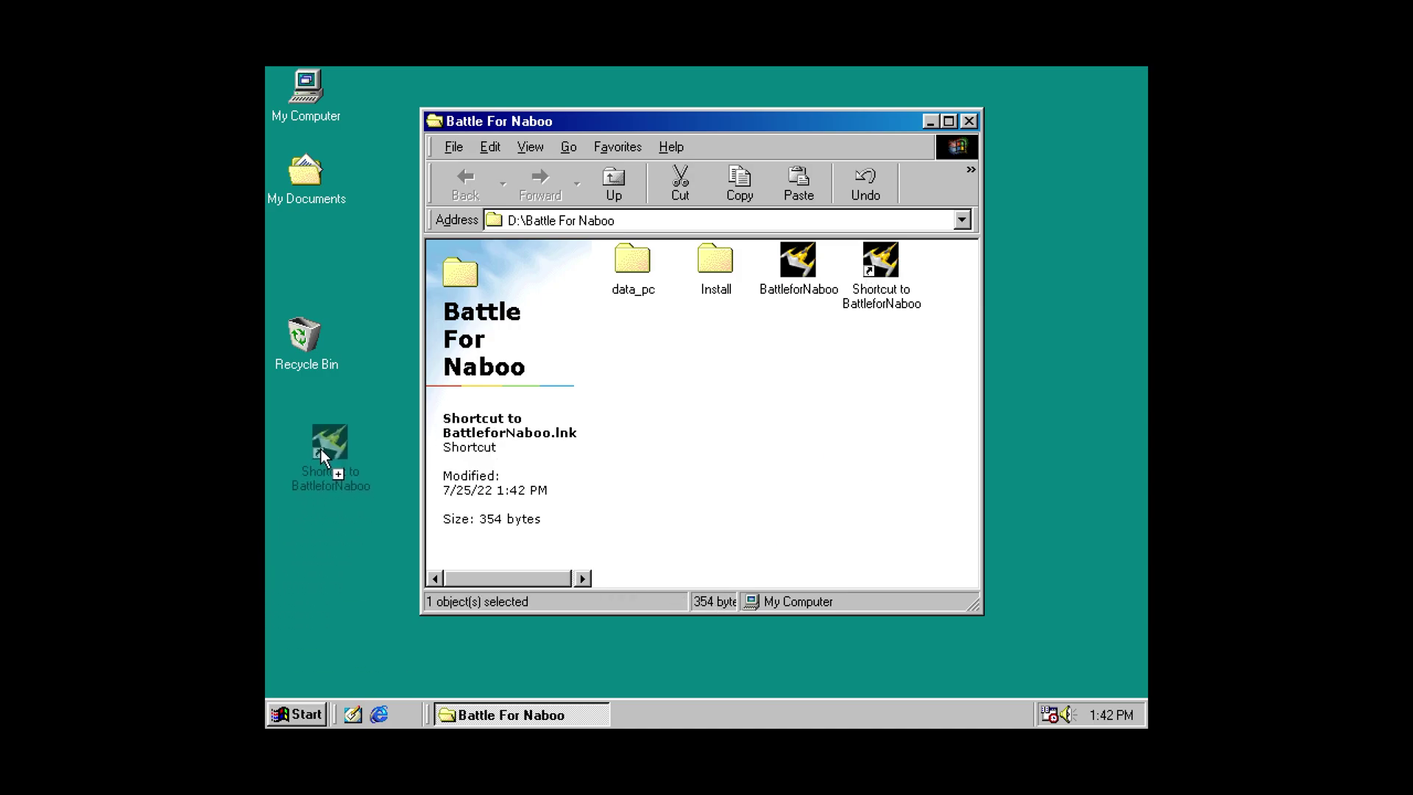
left_click_drag(321, 449, 322, 450)
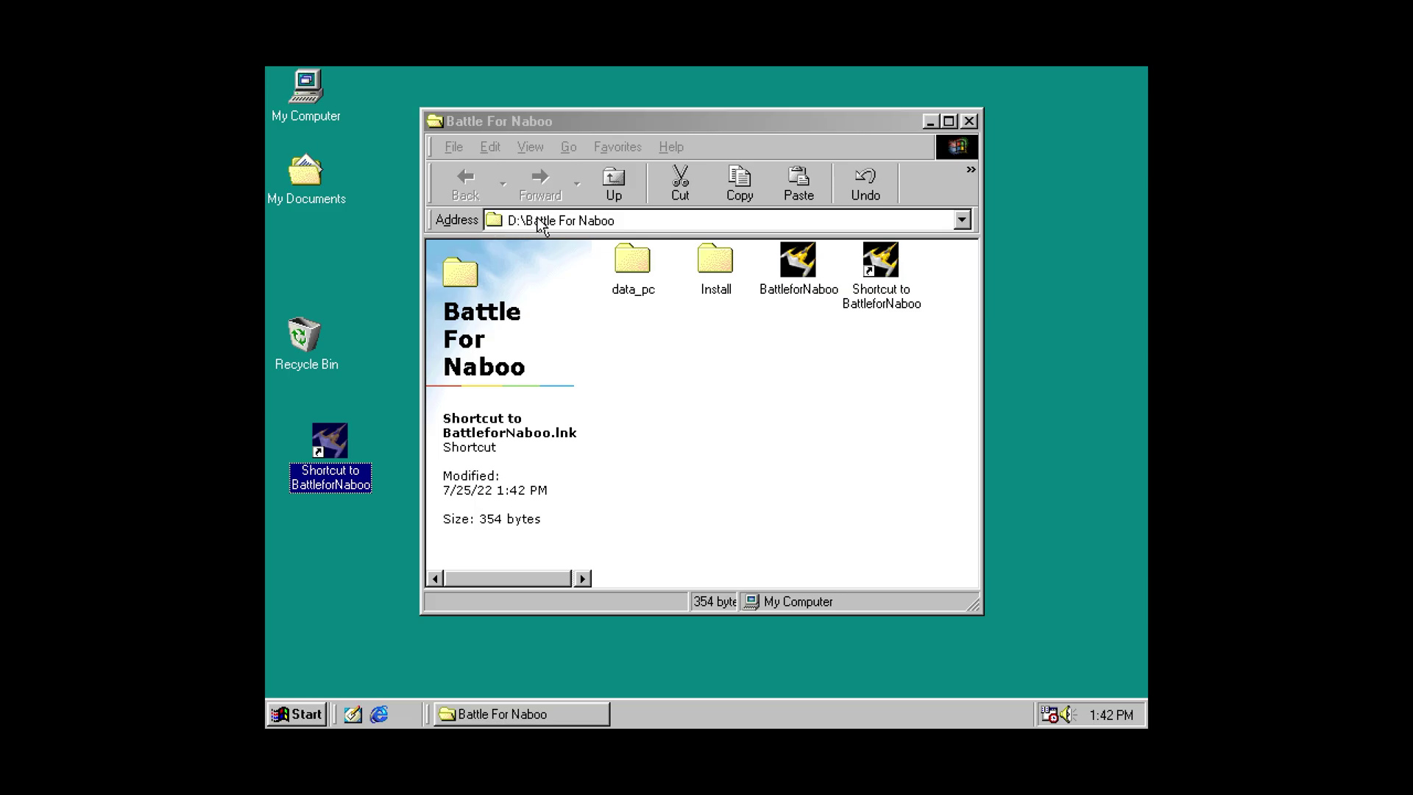
double_click(331, 483)
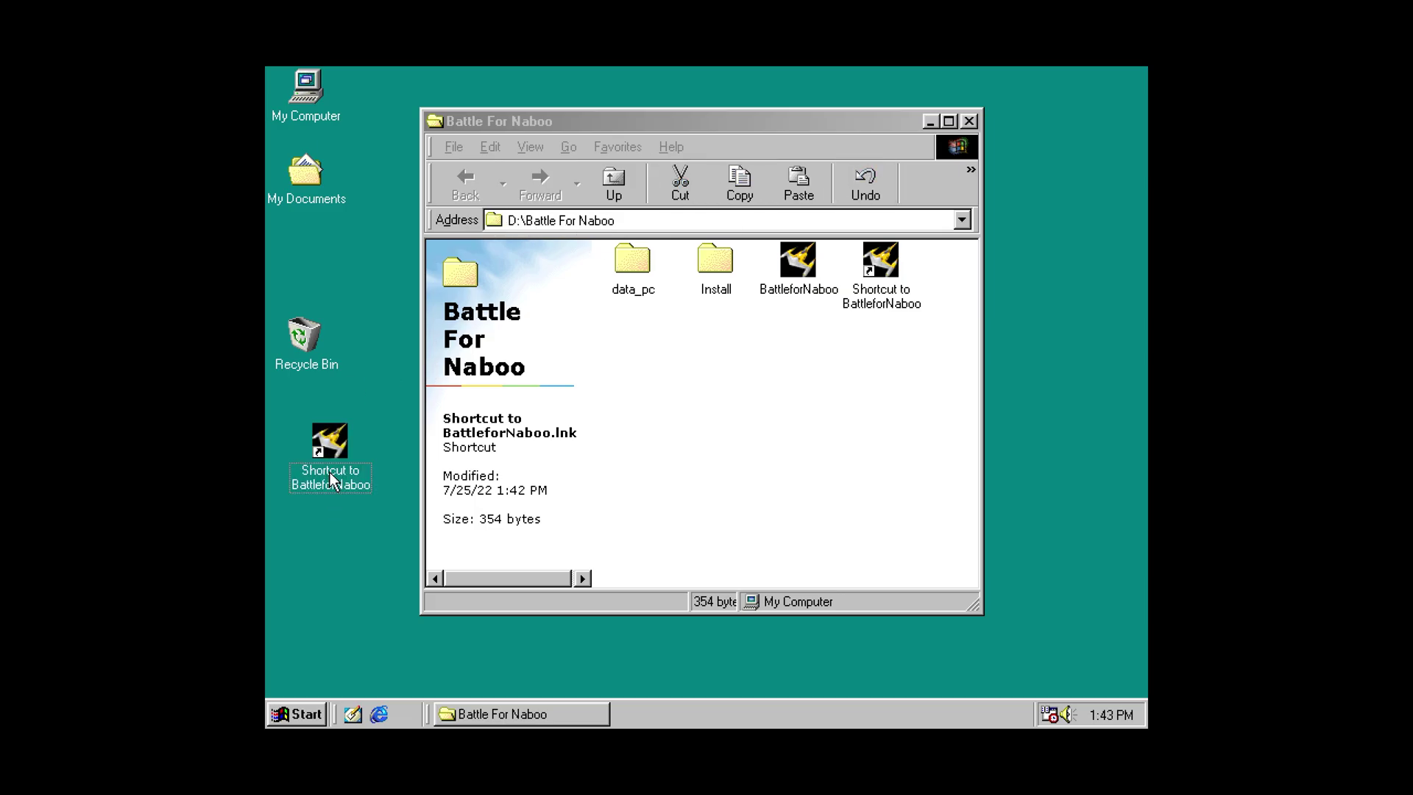
- Check the target, folder location and MS-DOS name of the desktop BattleforNaboo shortcut in its properties
right_click(333, 447)
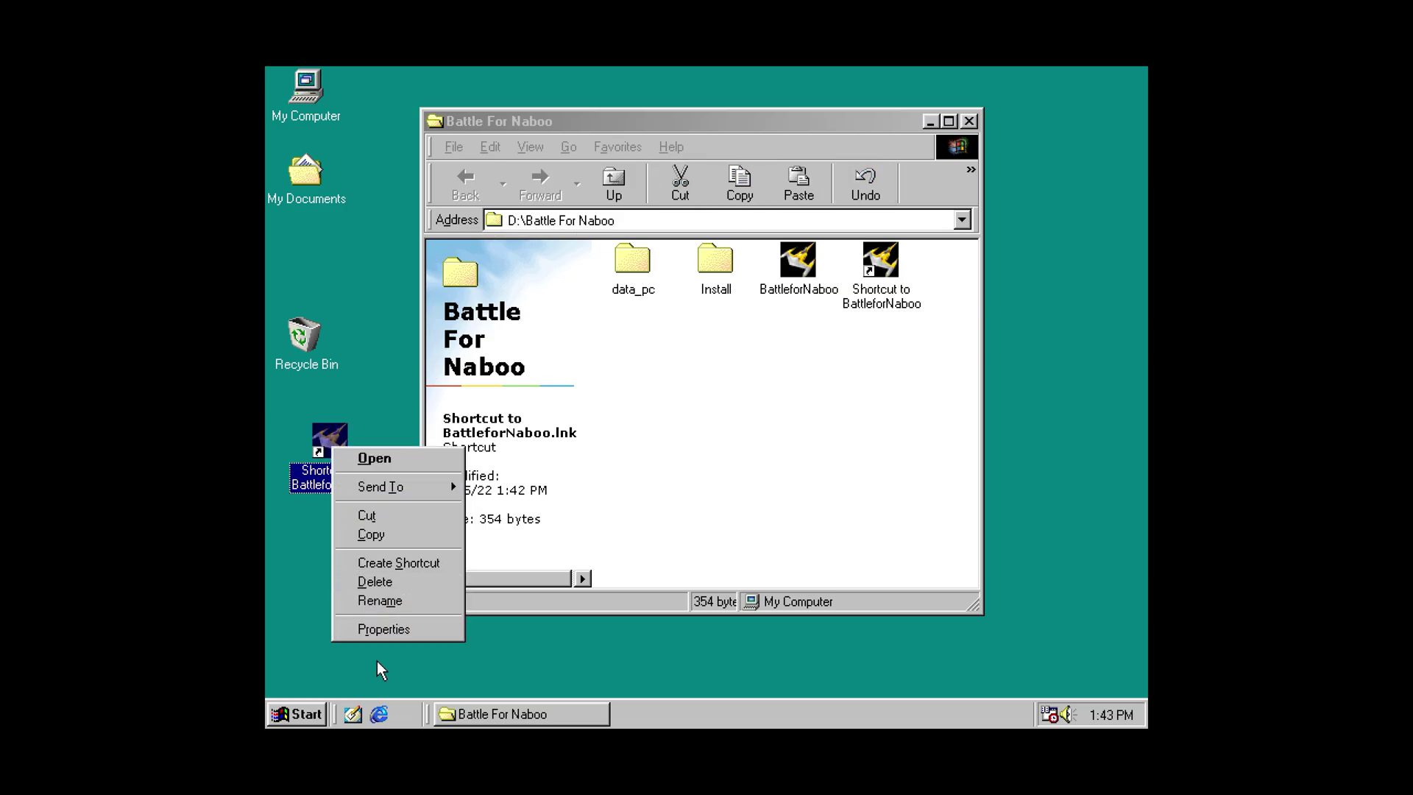
left_click(379, 629)
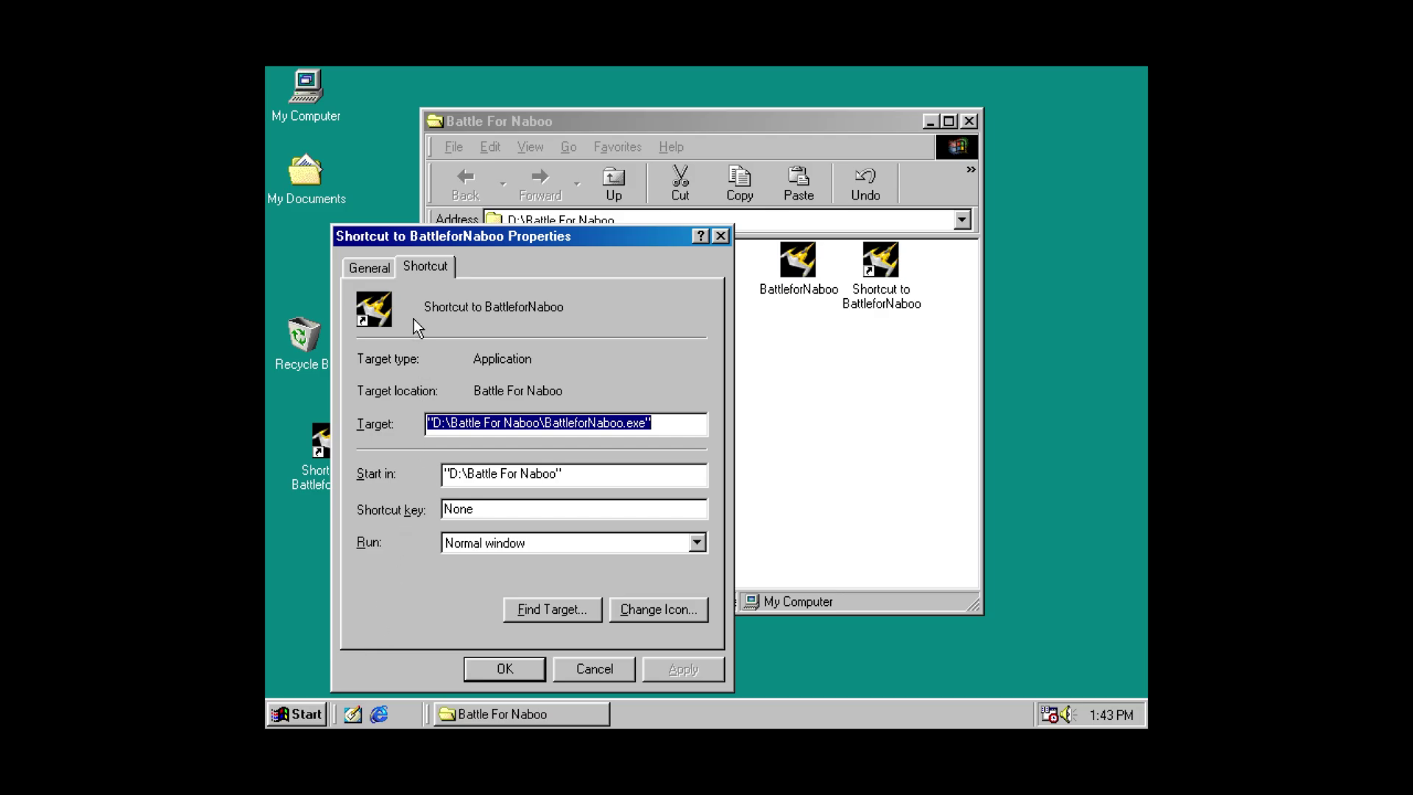
left_click(372, 267)
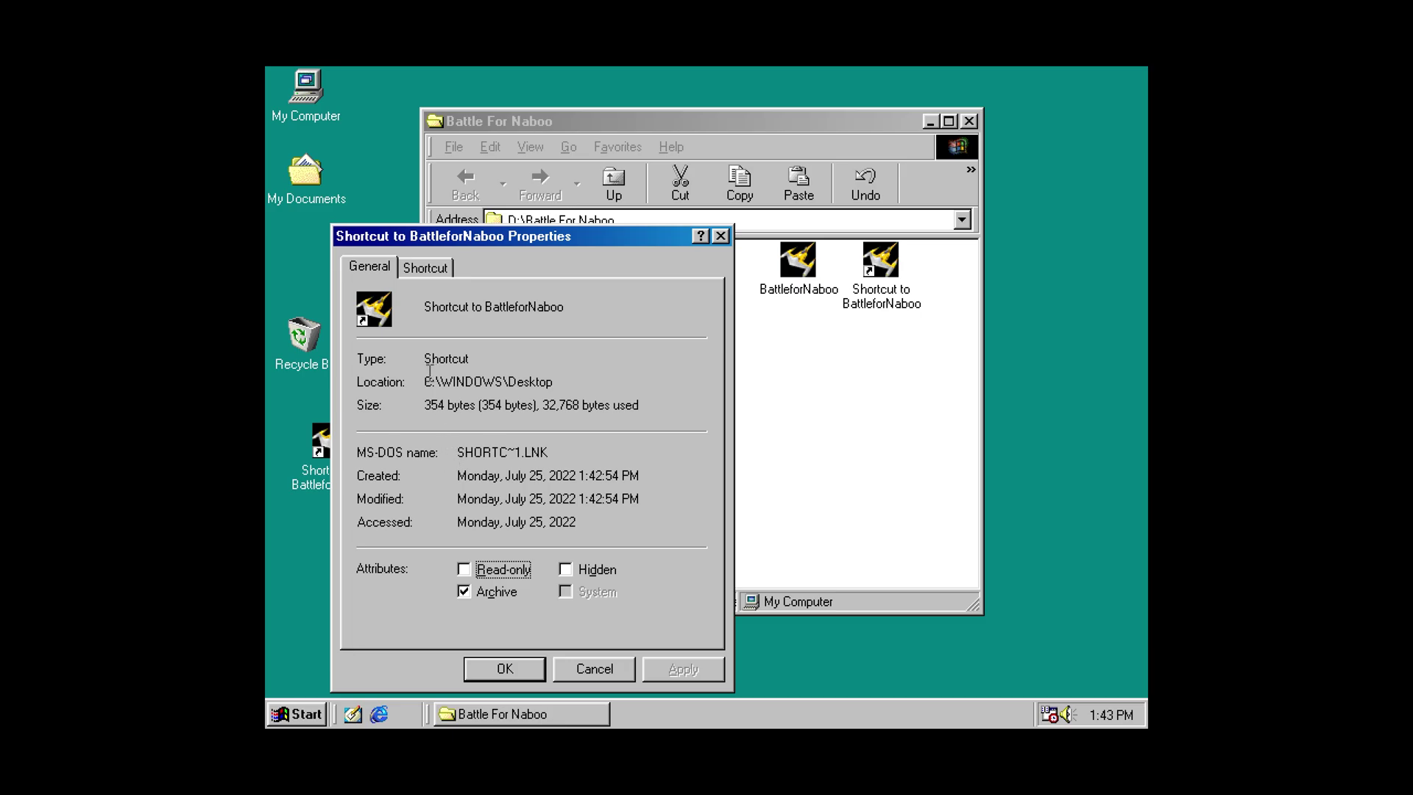
left_click_drag(554, 375, 378, 381)
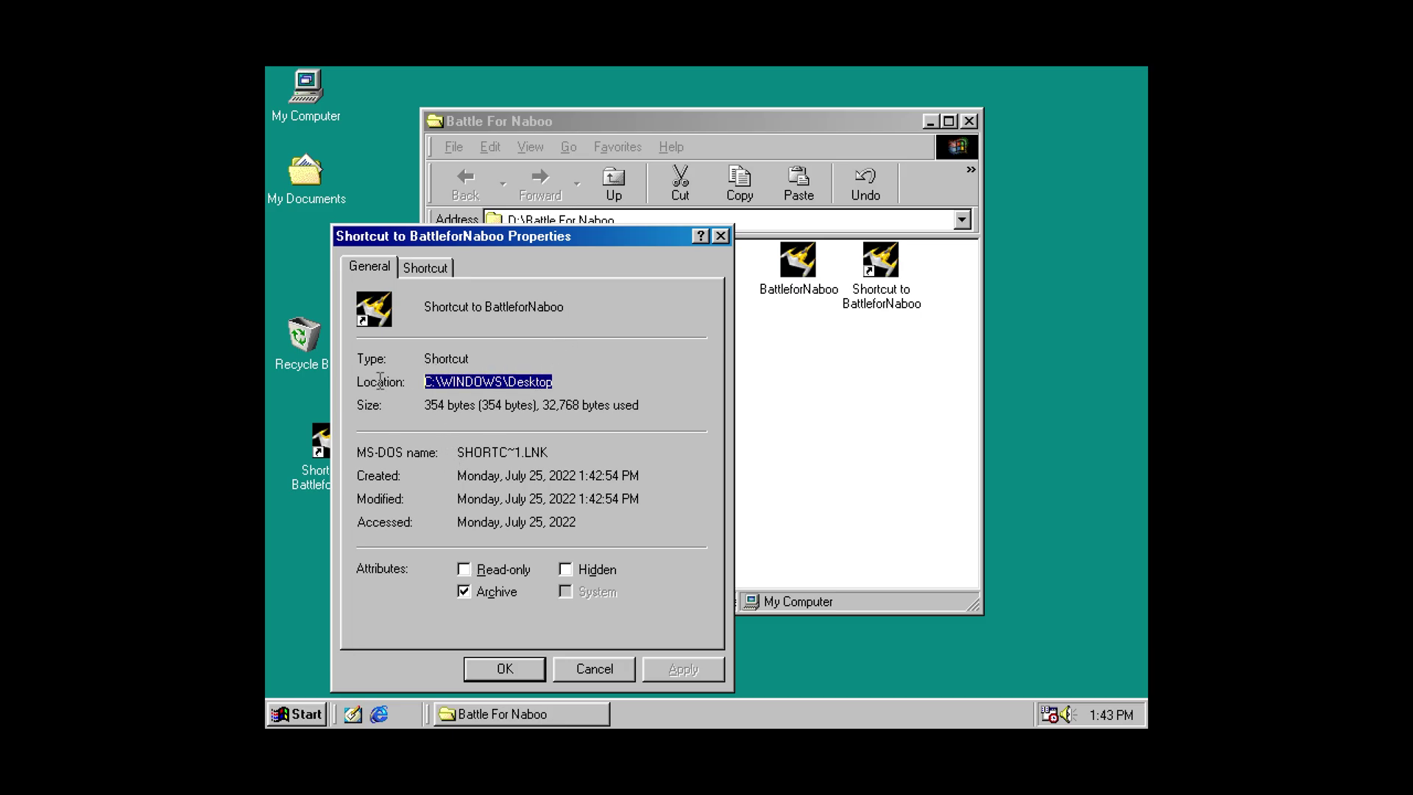
- Open the System Configuration Utility and change the Autoexec.bat line to "win C:\WINDOWS\Desktop\"
left_click(320, 712)
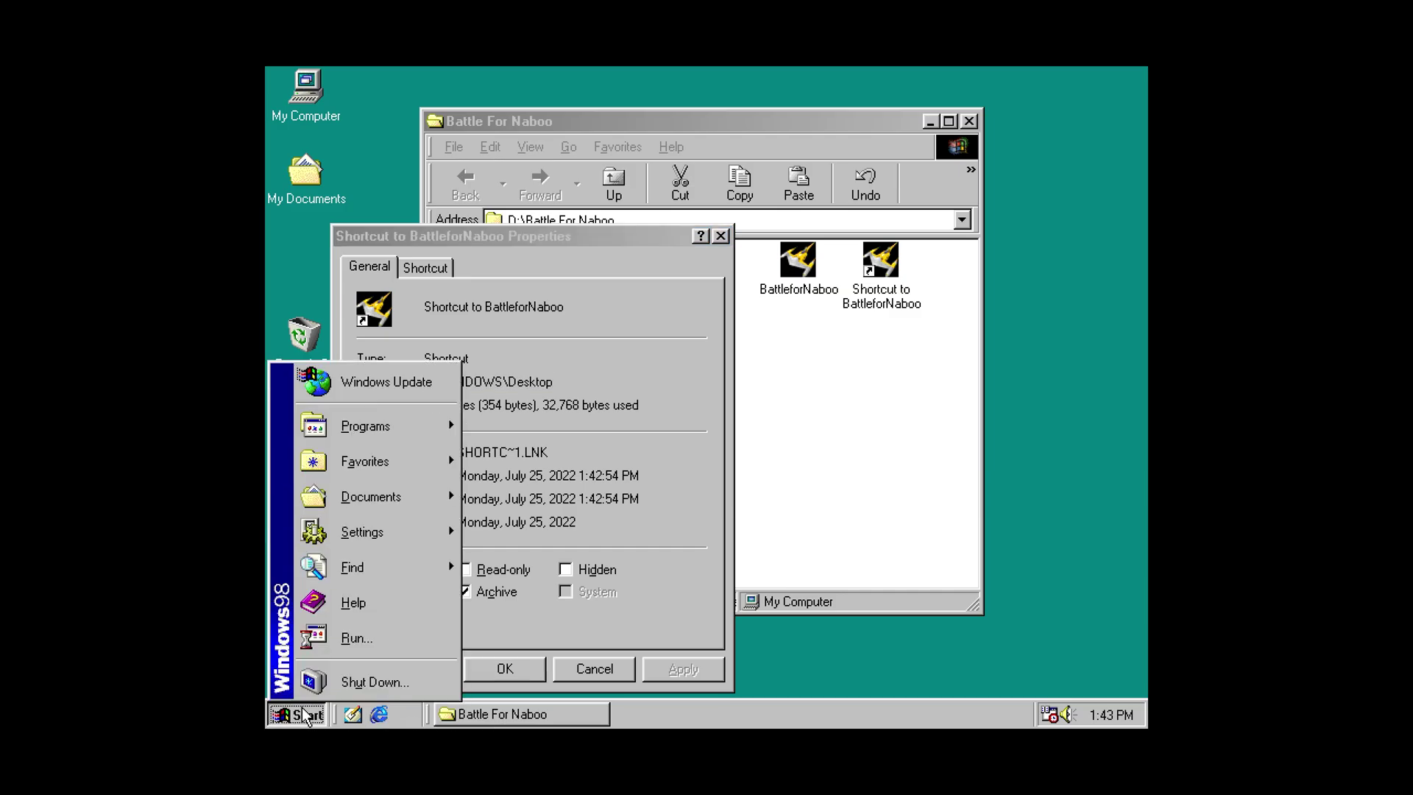
left_click(368, 642)
left_click(396, 655)
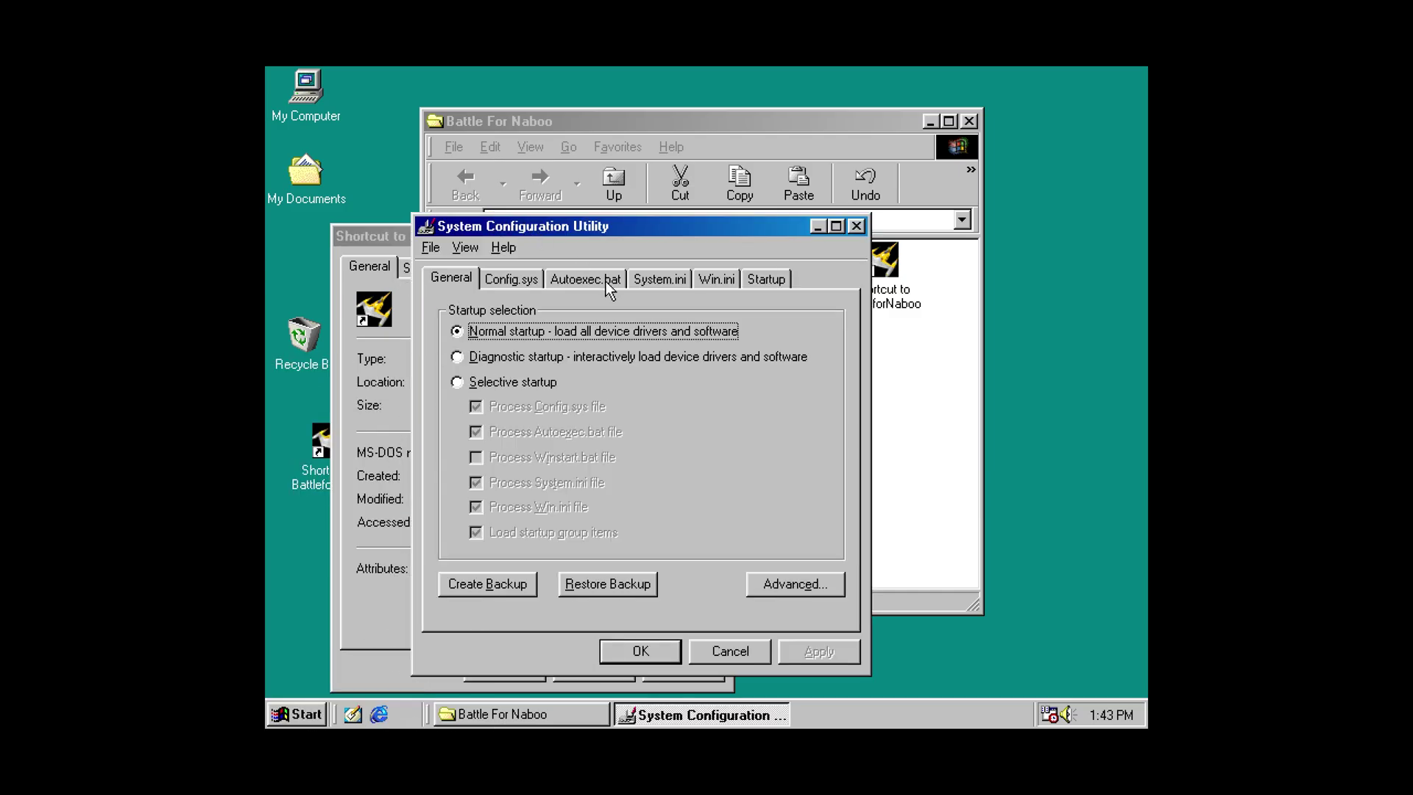
left_click(607, 281)
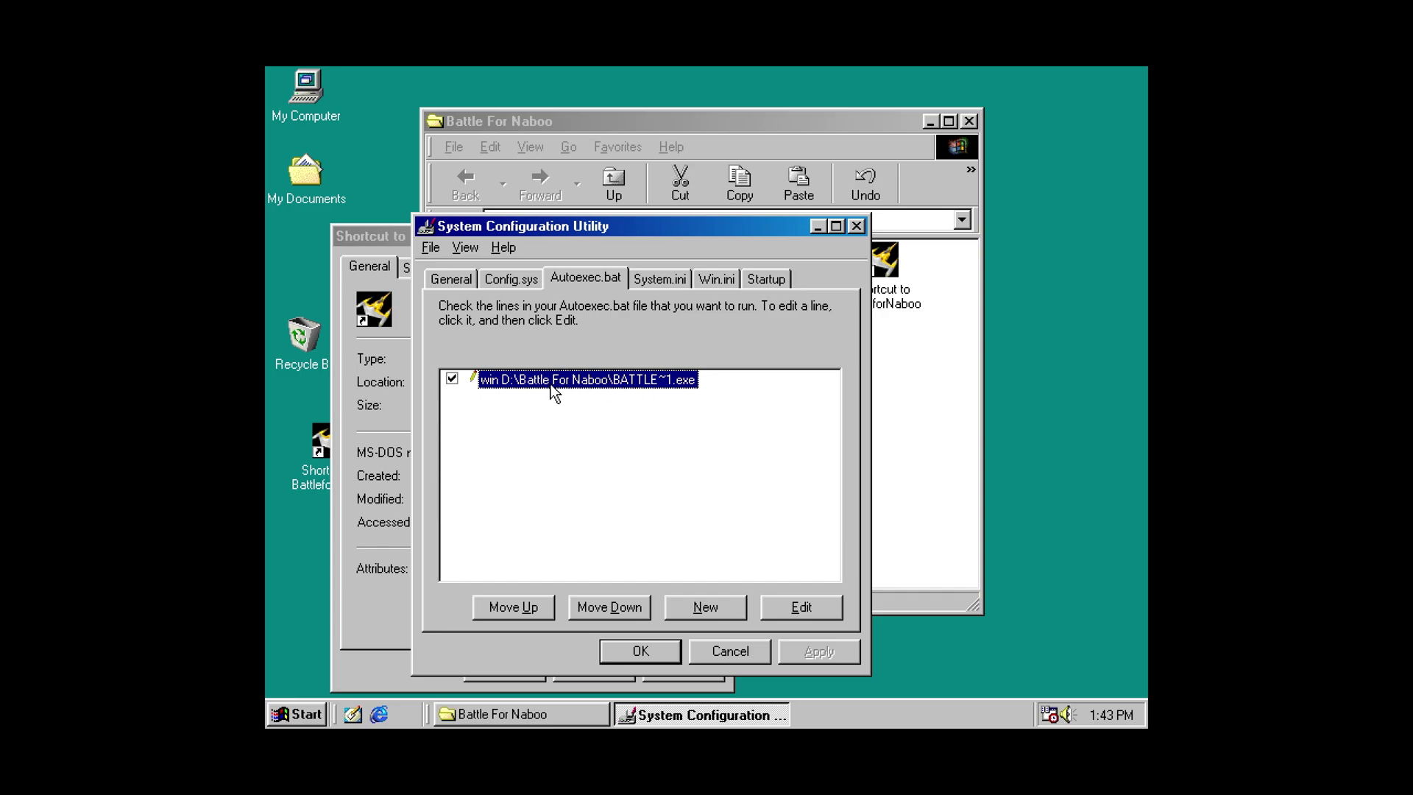
left_click(802, 607)
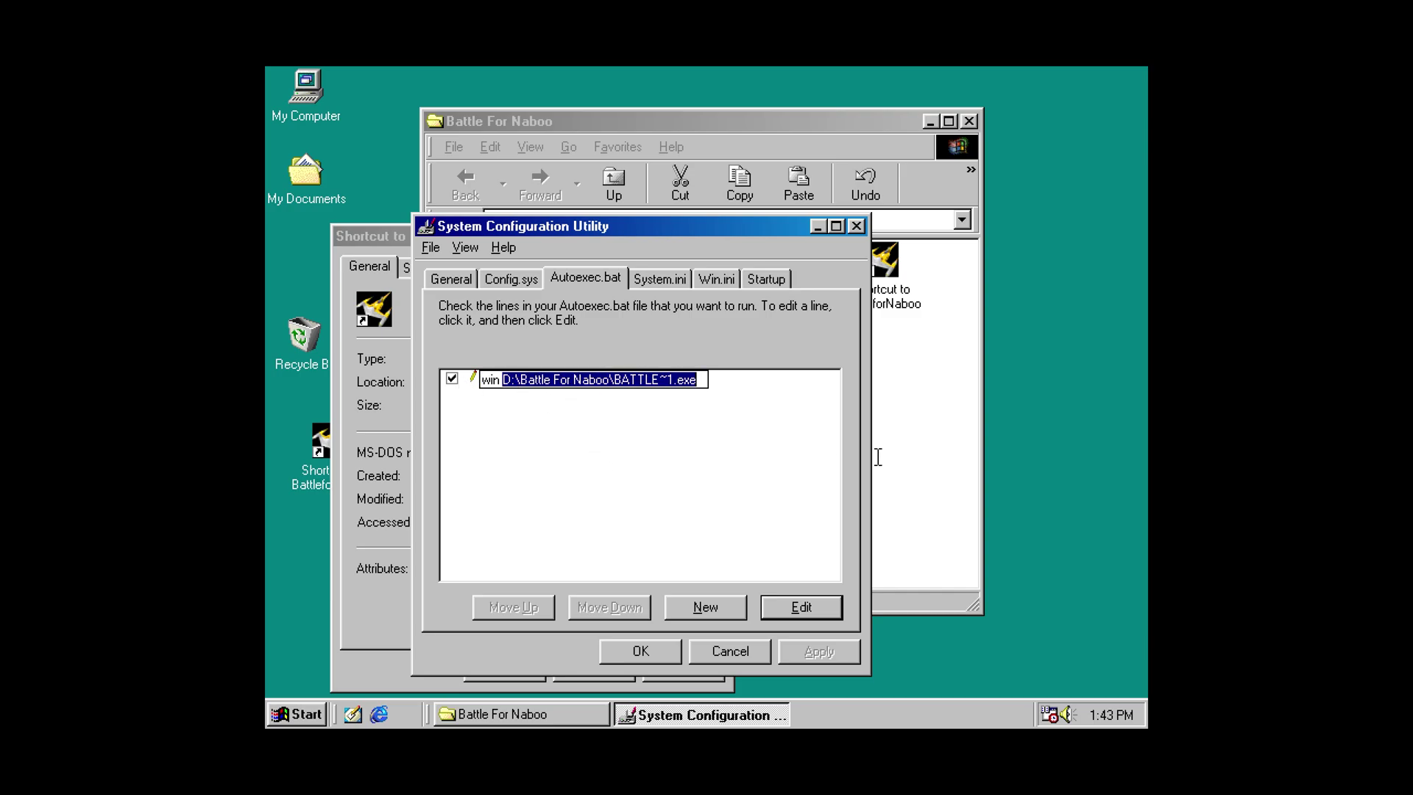
type("win C:\\WINDOWS\\Desktop")
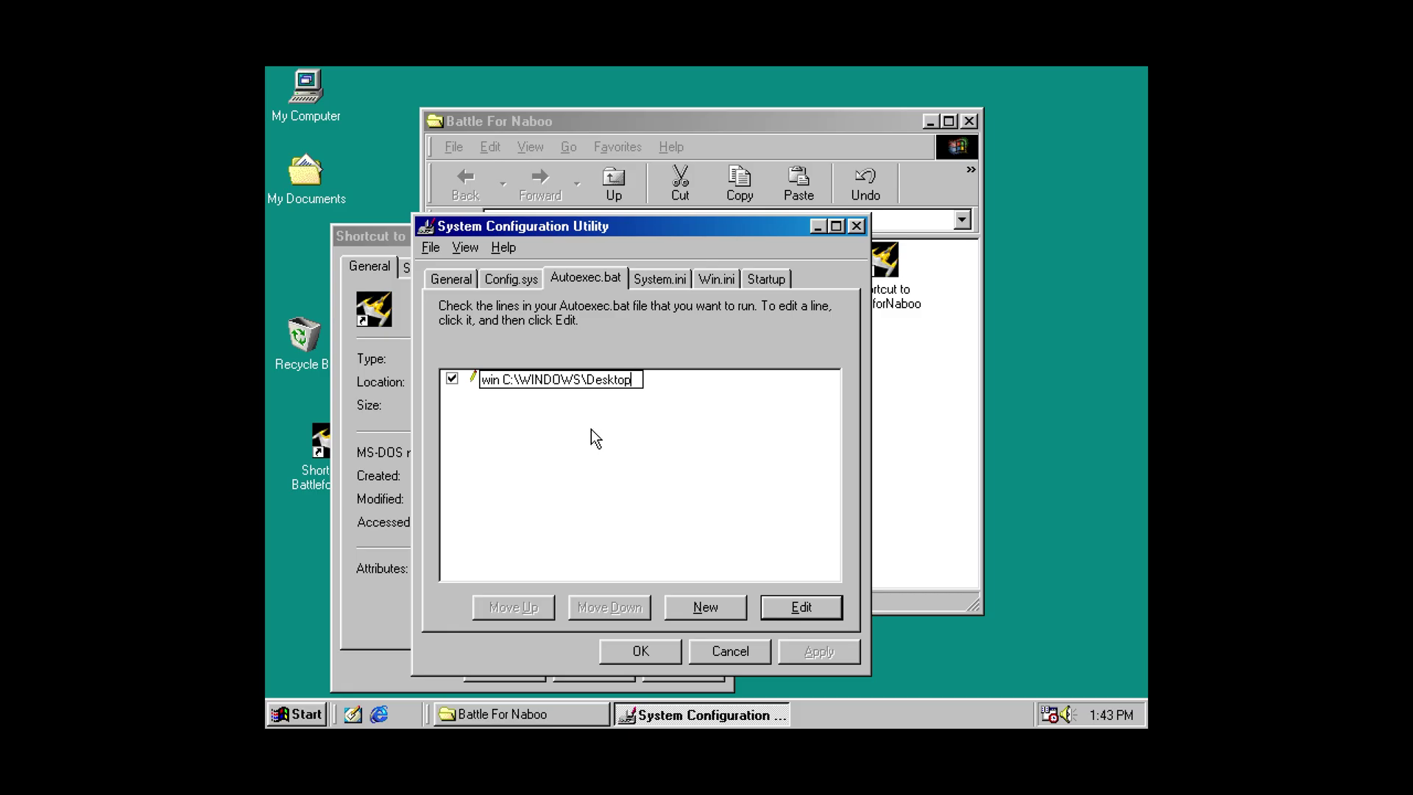
type("\\")
- Check the desktop shortcut's MS-DOS name and complete the Autoexec.bat line with "SHORTC~1.LNK"
left_click(350, 439)
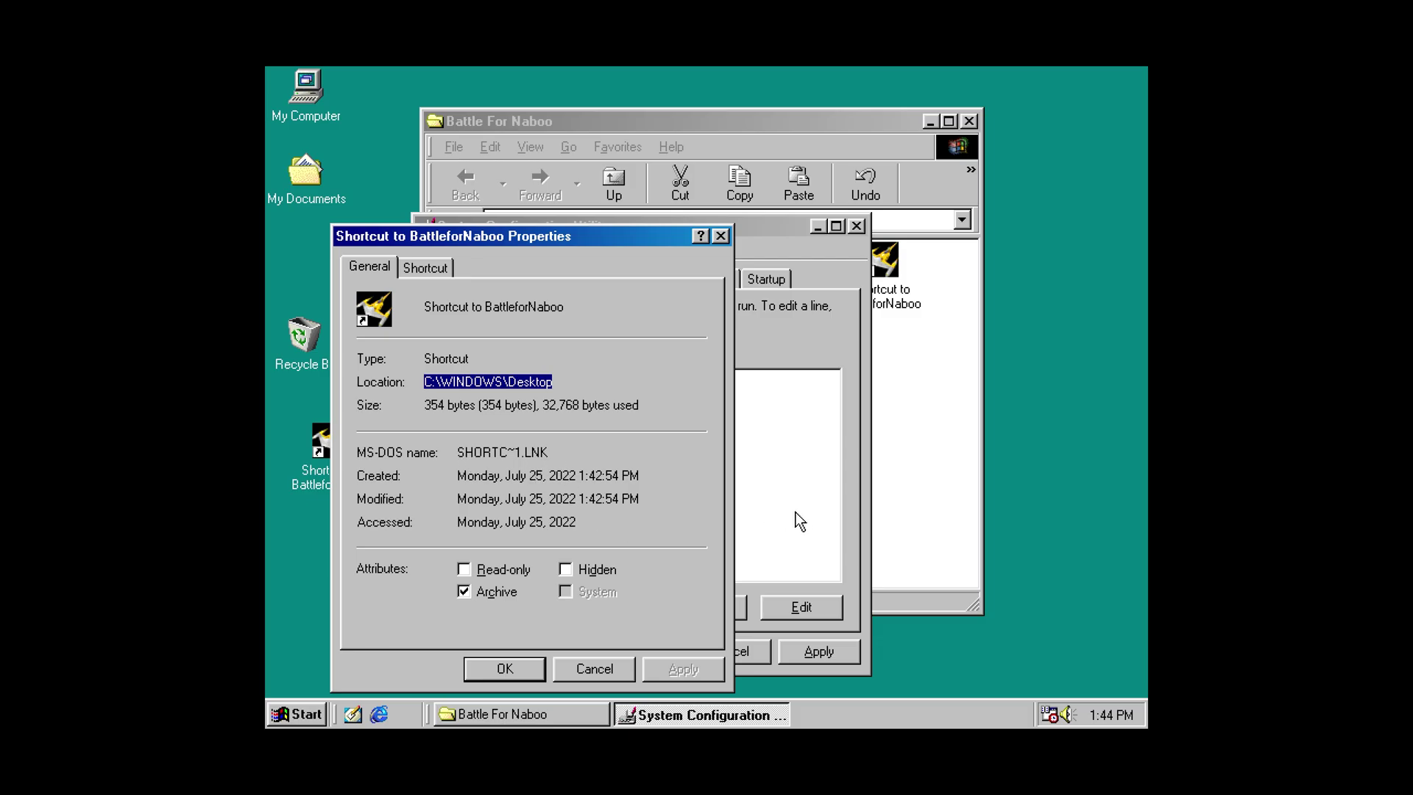
left_click(779, 472)
key("shift+Home")
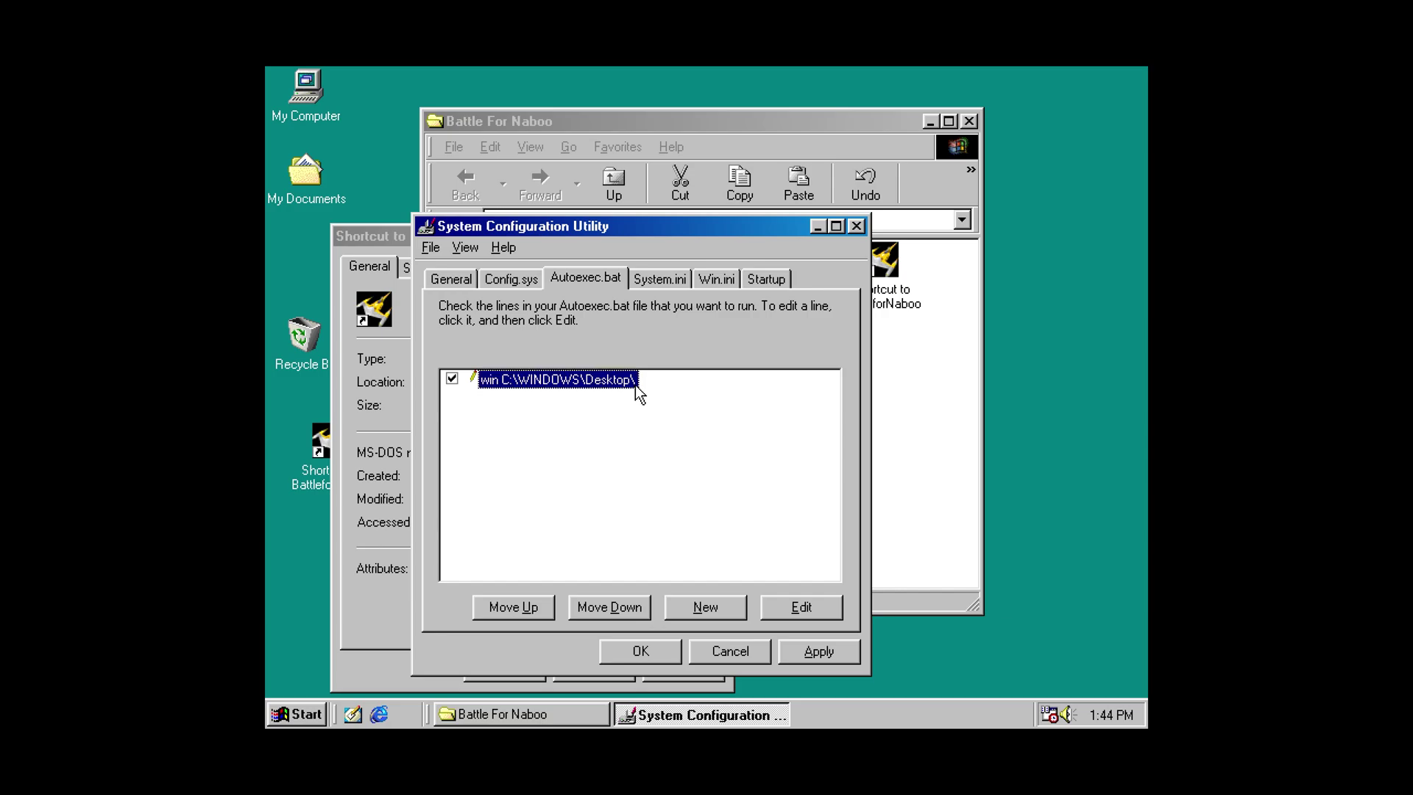
left_click(640, 379)
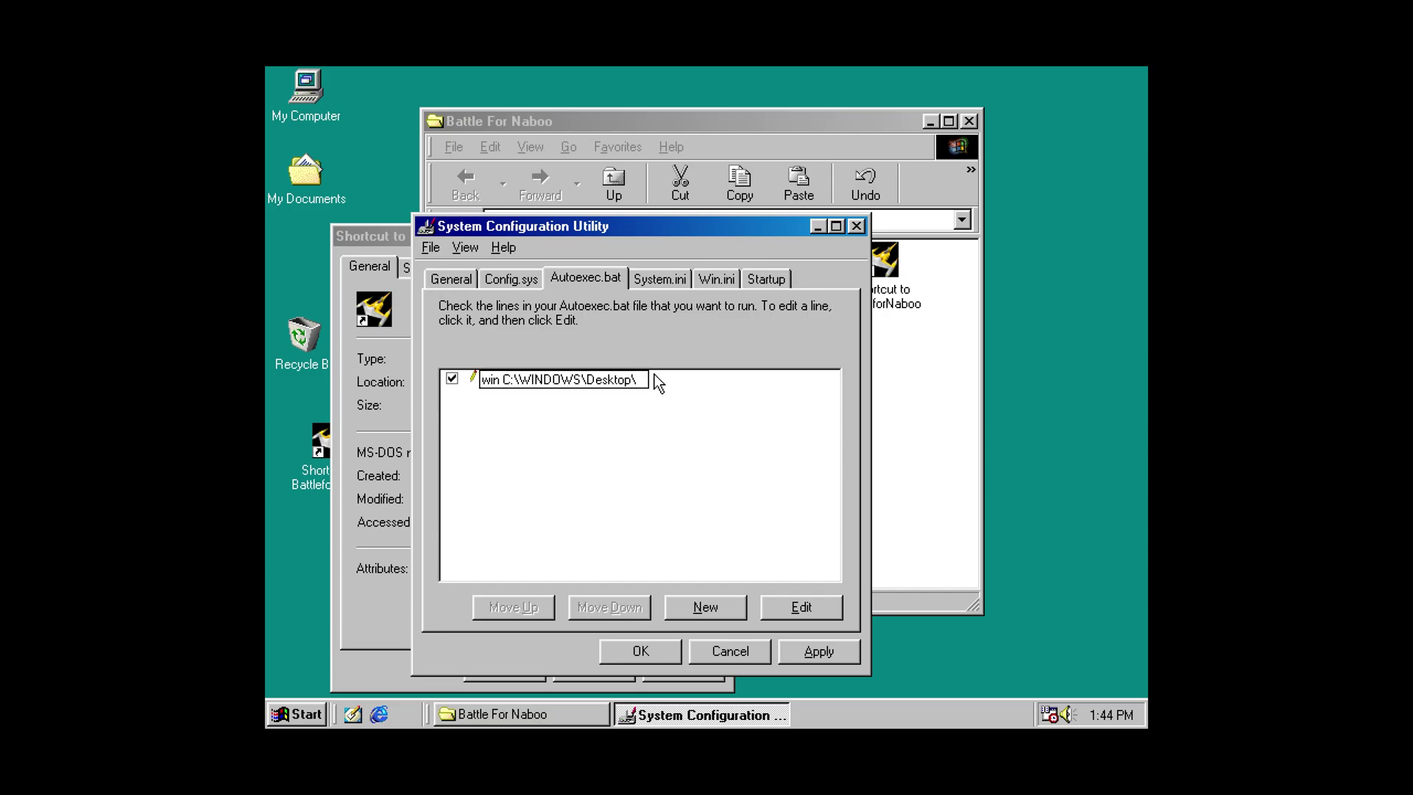
type("SHORTC~1.LNK")
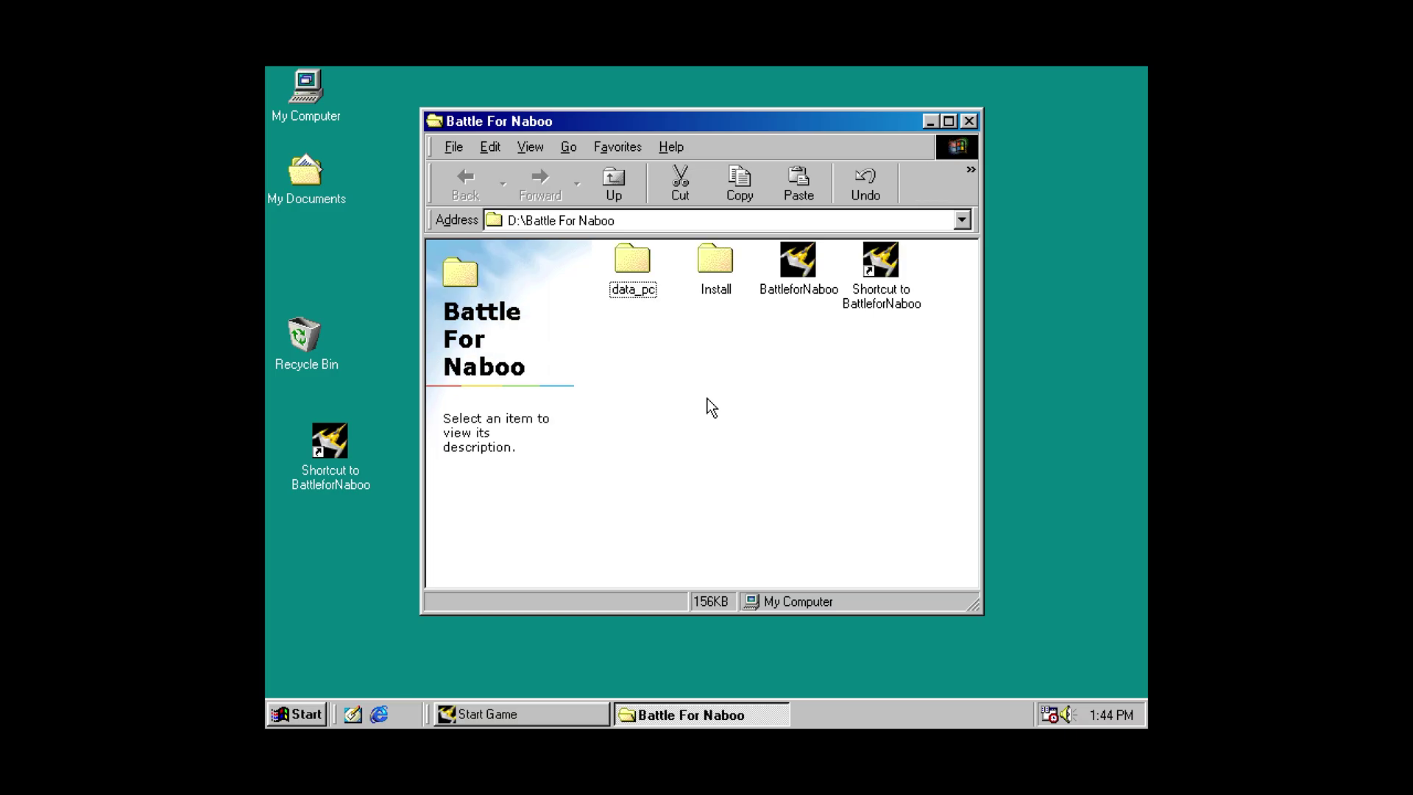
- Close the folder window and game launcher, and locate the BFN application in D:\Battle For Naboo\data_pc
key("alt+F4")
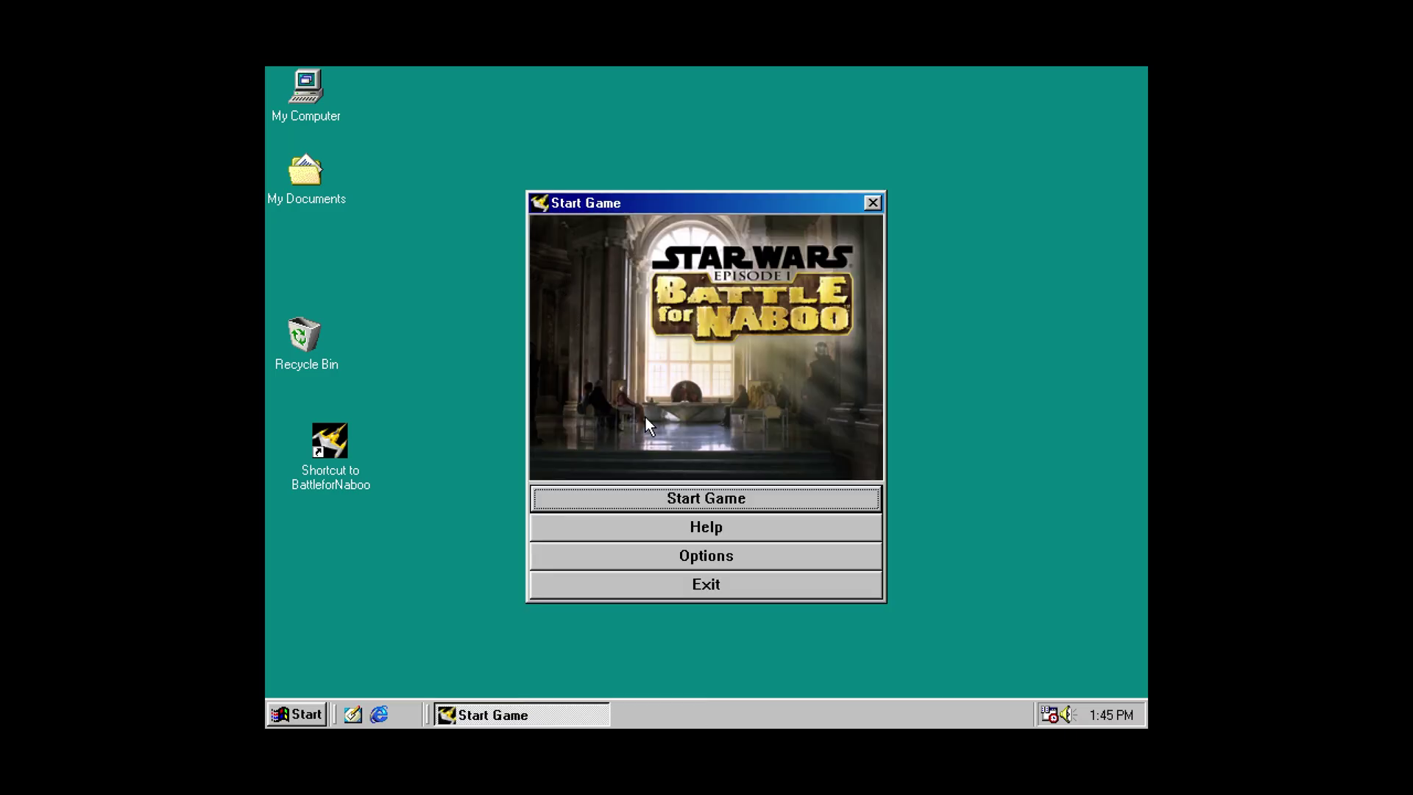
left_click(866, 207)
double_click(319, 80)
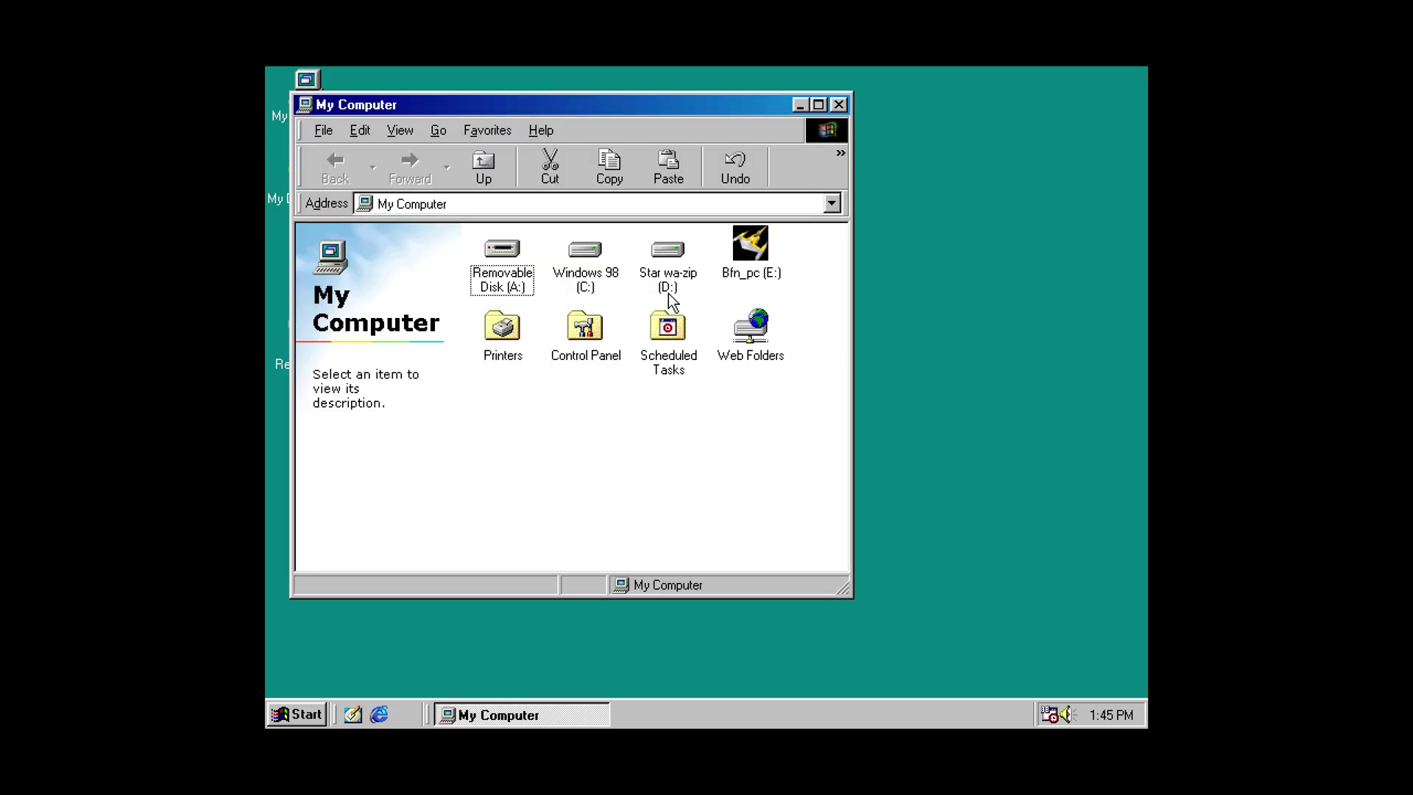
left_click(666, 259)
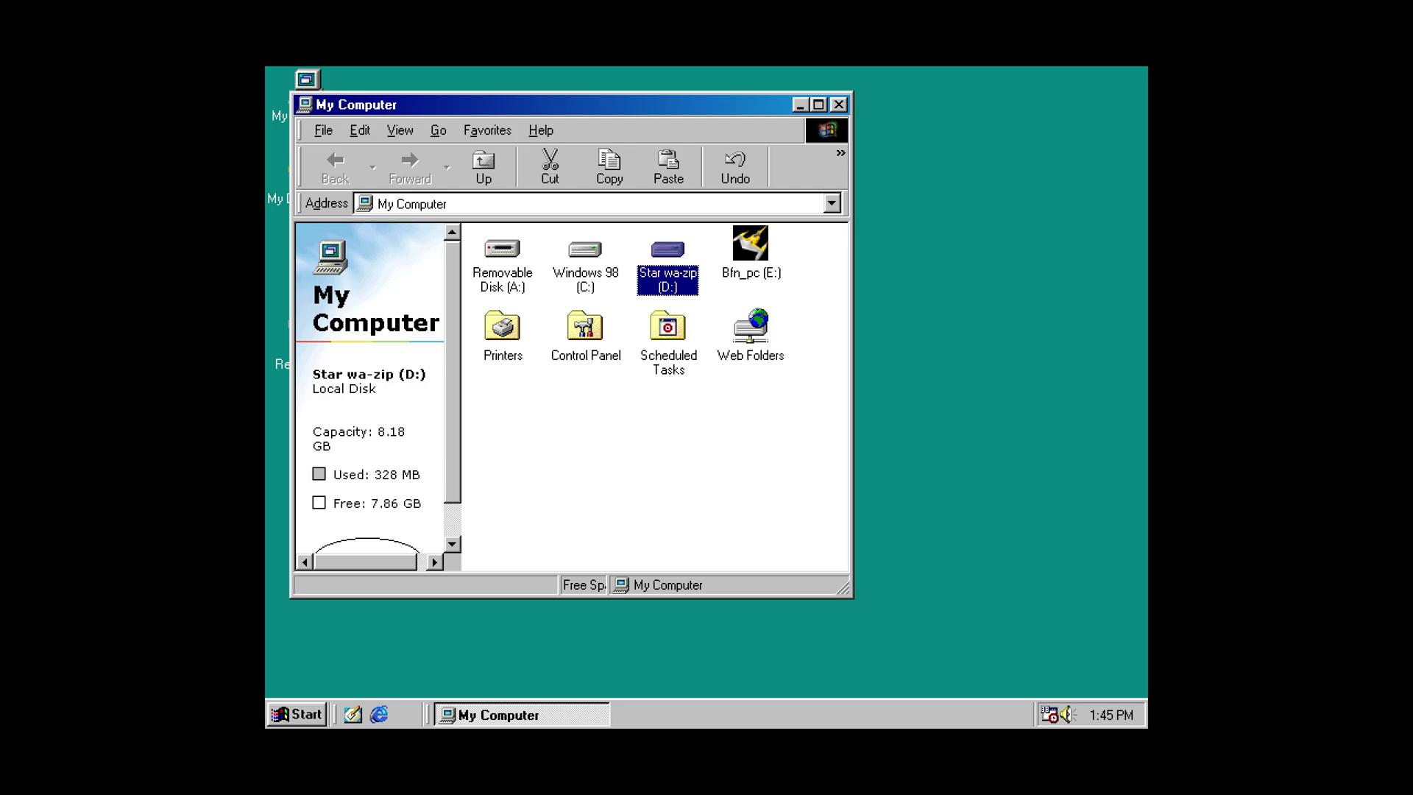
double_click(681, 261)
double_click(504, 251)
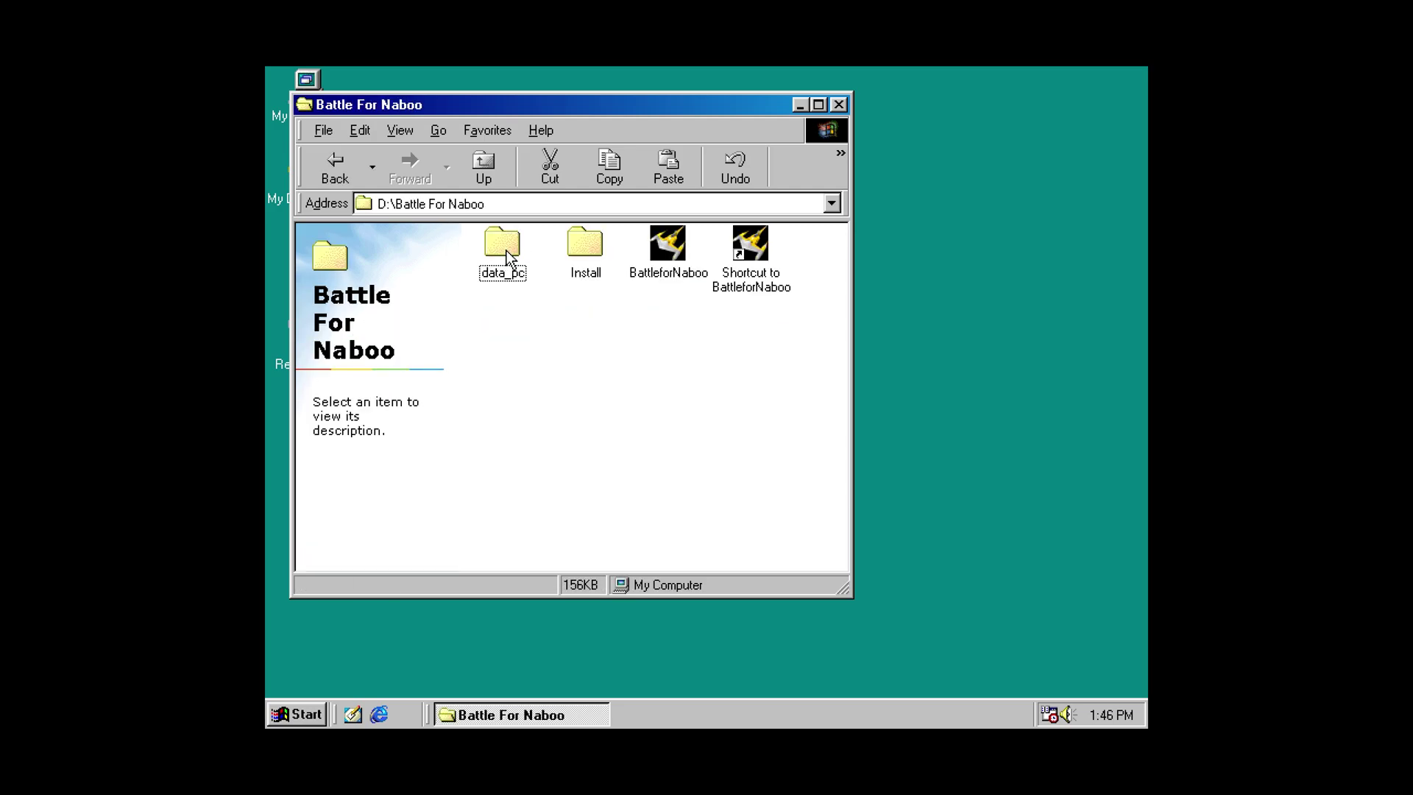
double_click(507, 252)
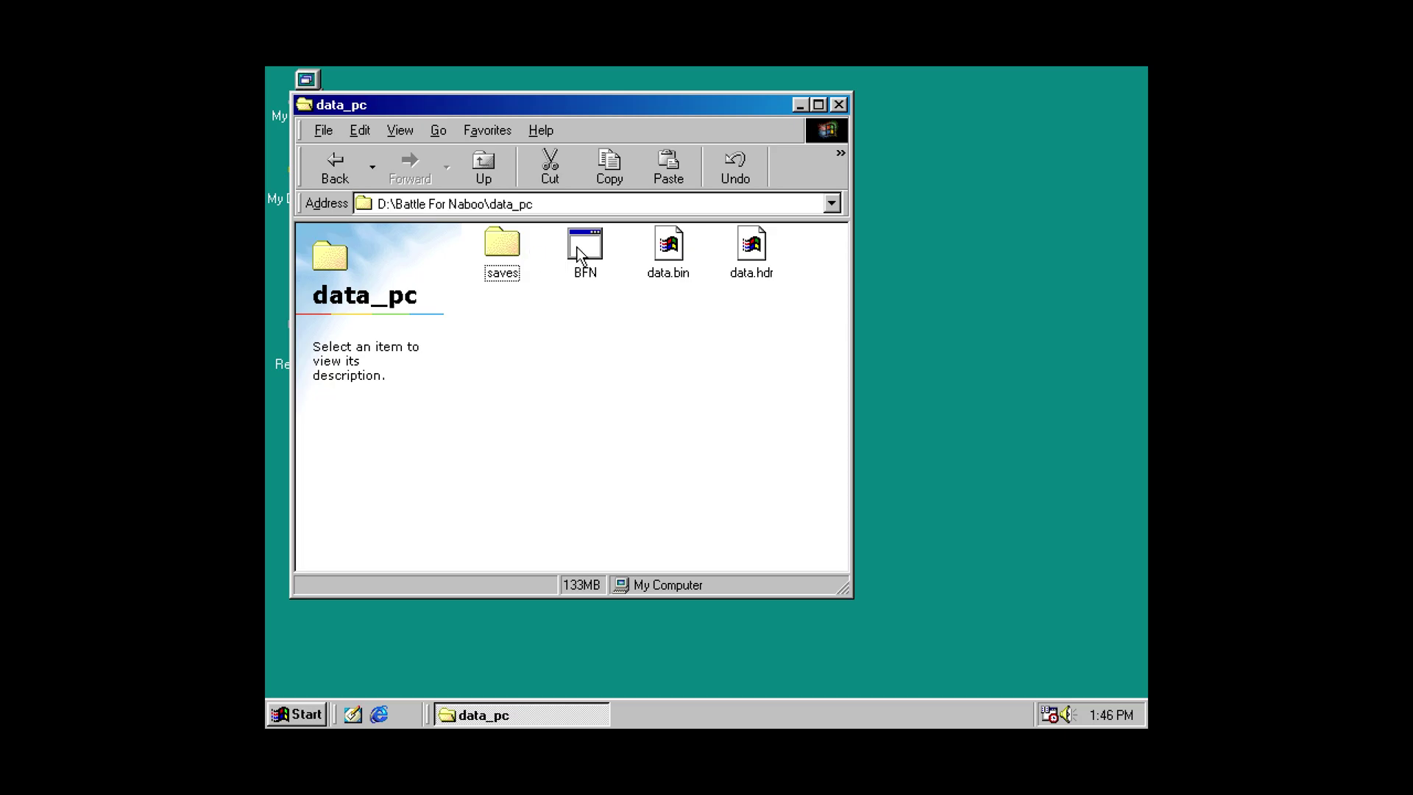
left_click(579, 255)
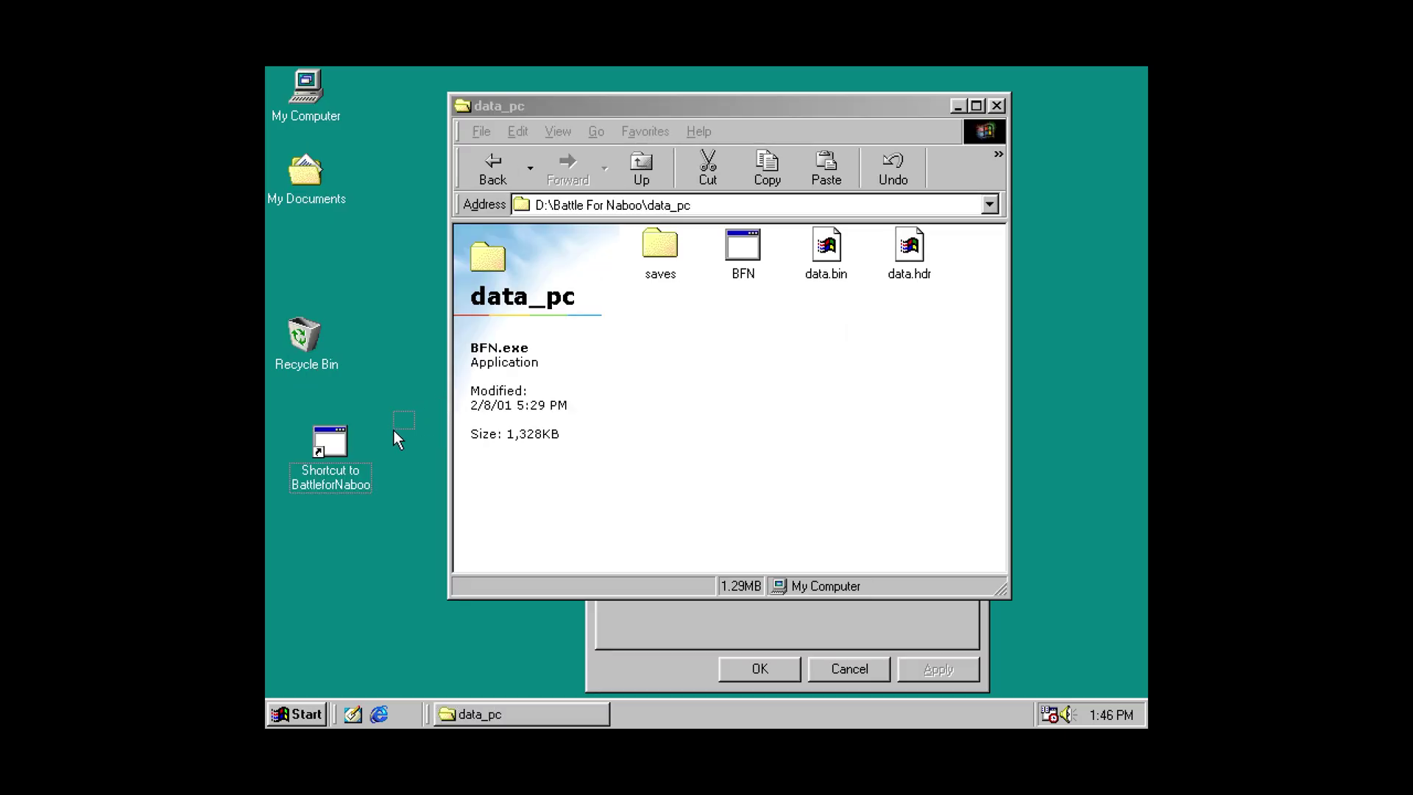
- Delete the desktop BattleforNaboo shortcut, create a shortcut to the BFN application, and place it on the desktop
left_click(294, 477)
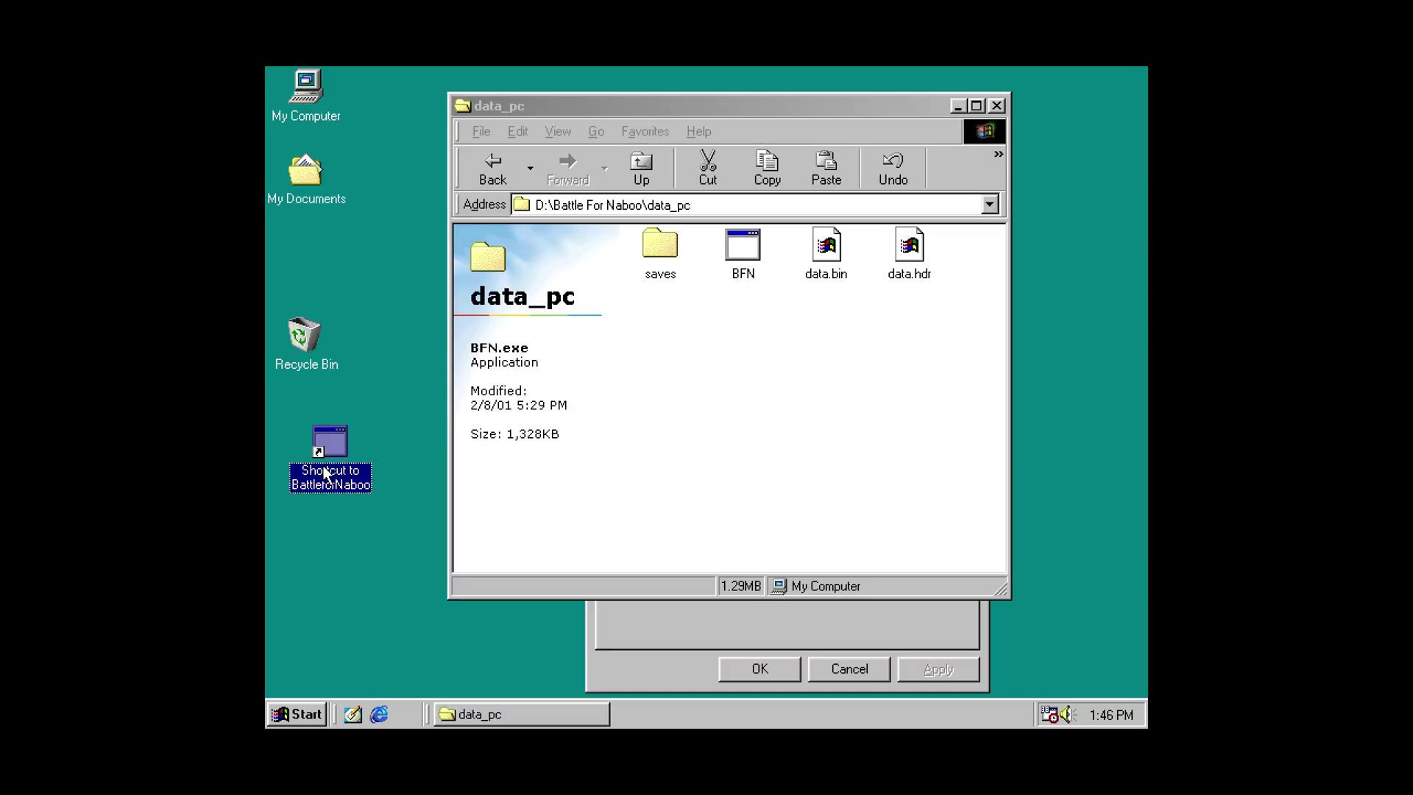
key("Delete")
left_click(765, 409)
right_click(749, 255)
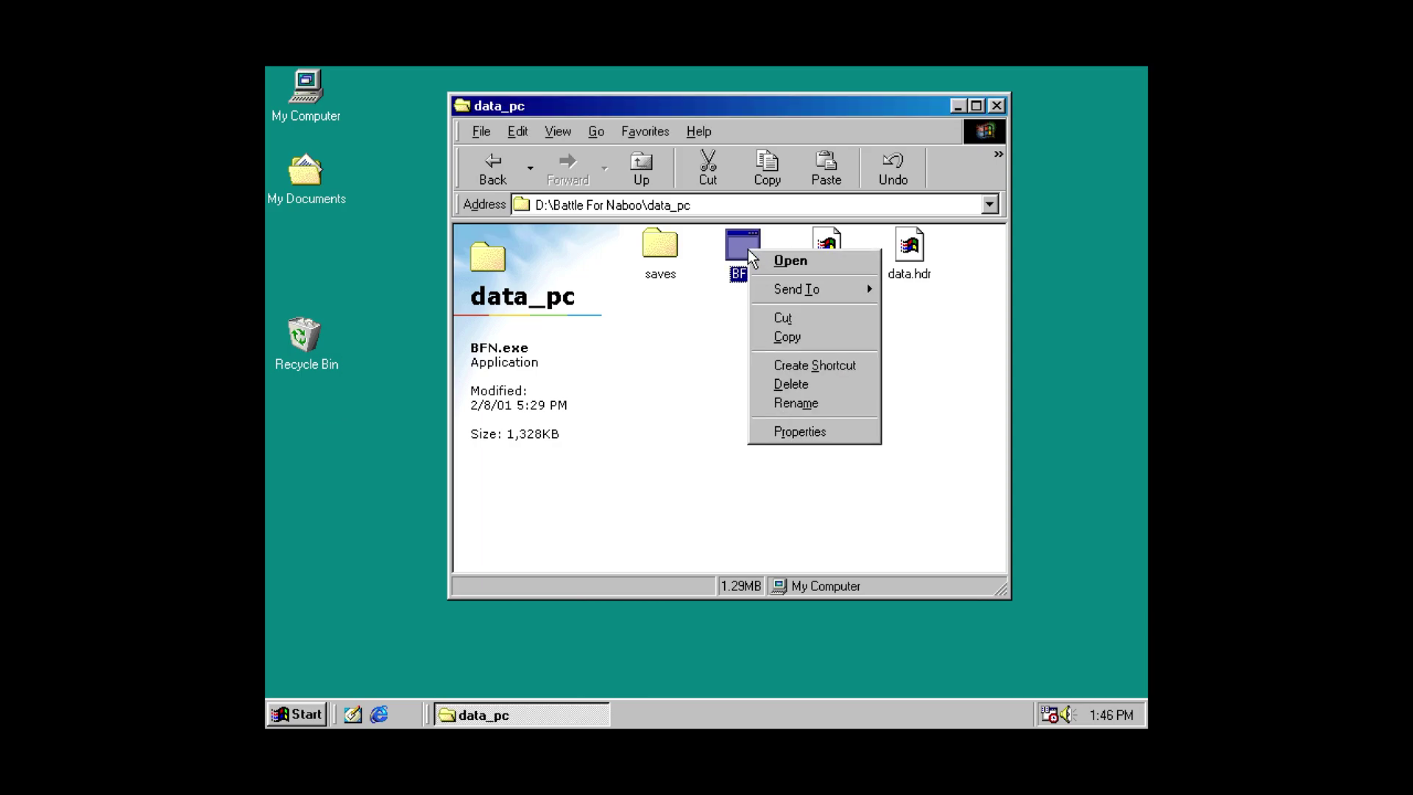
left_click(813, 366)
left_click_drag(659, 335, 474, 457)
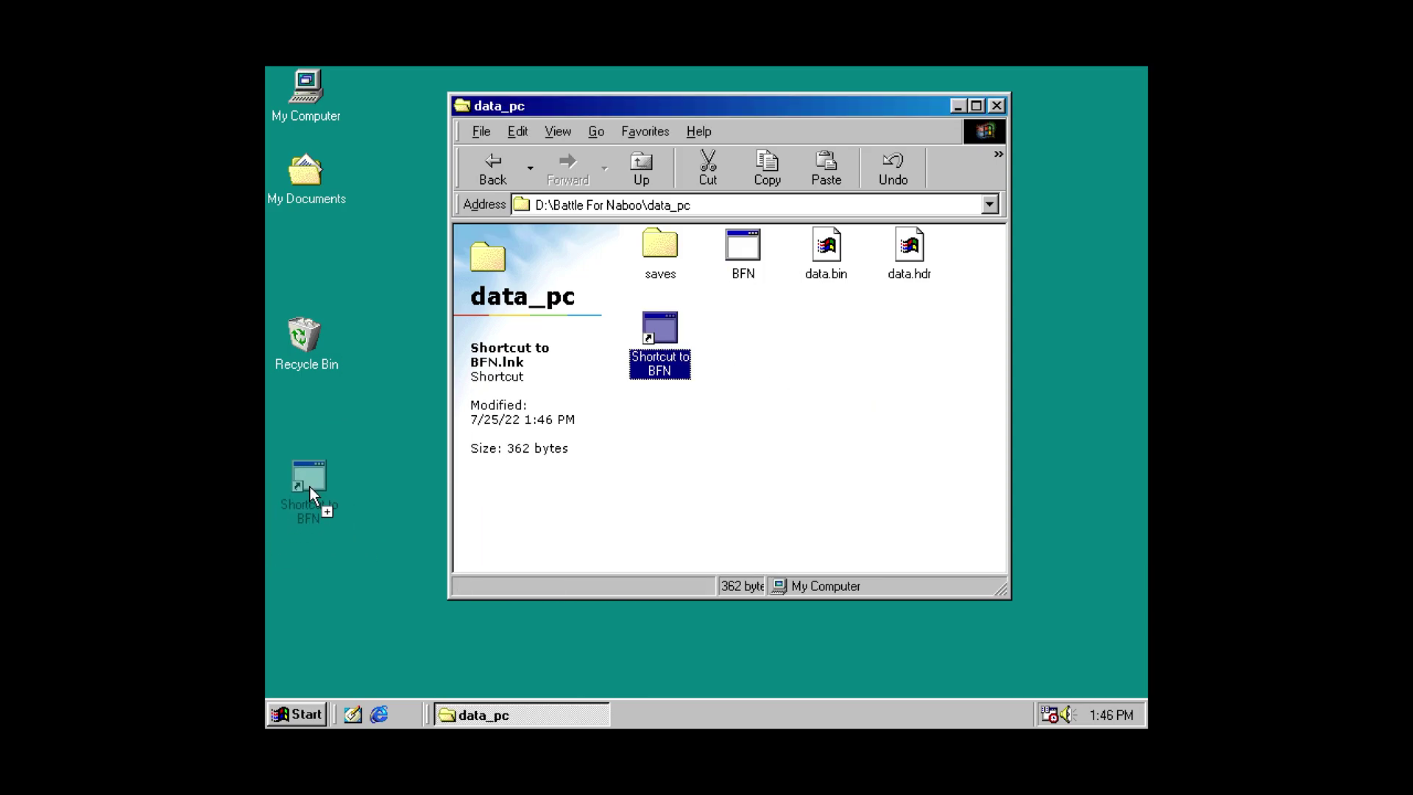
left_click_drag(310, 487, 313, 485)
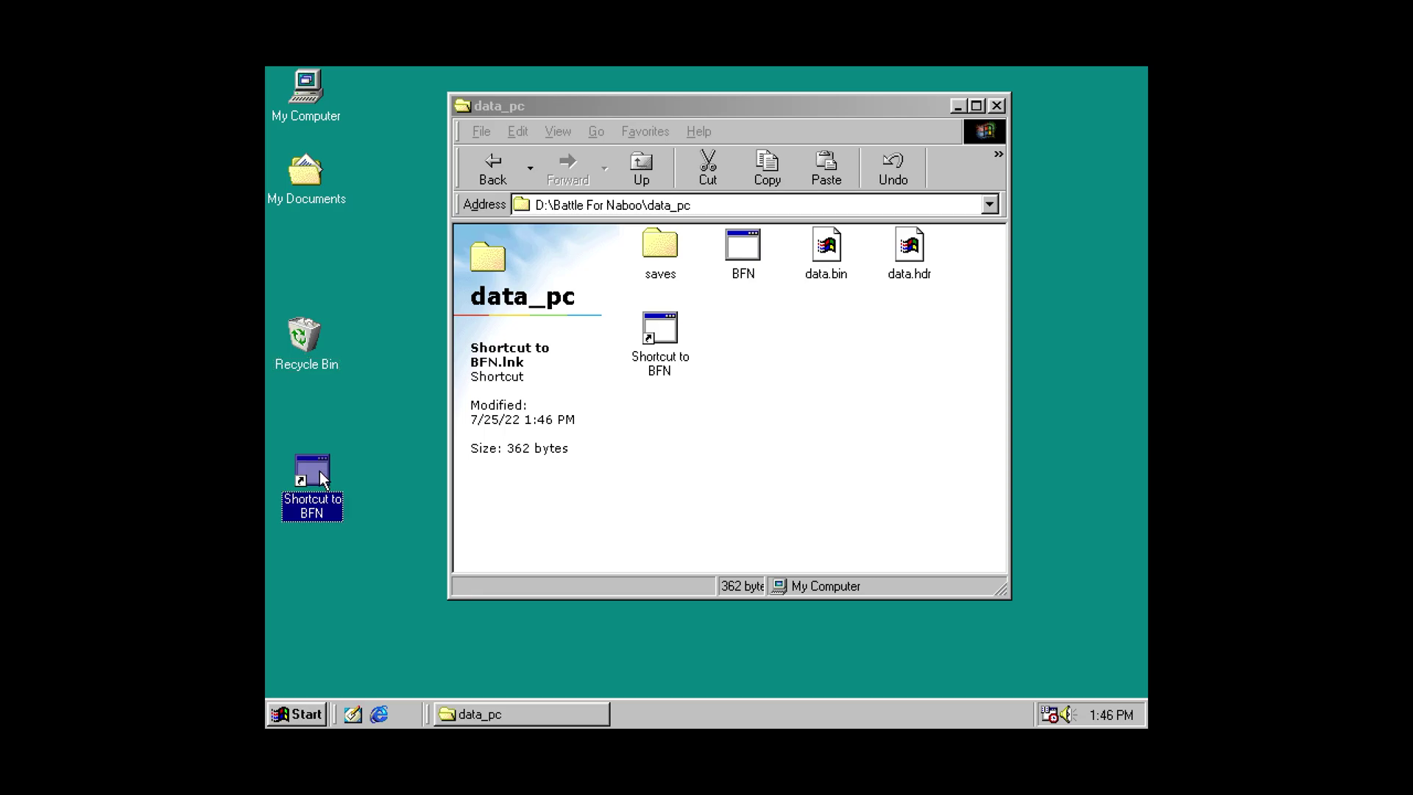
- Check the target, folder location and MS-DOS name of the desktop BFN shortcut in its properties
right_click(319, 471)
left_click(365, 648)
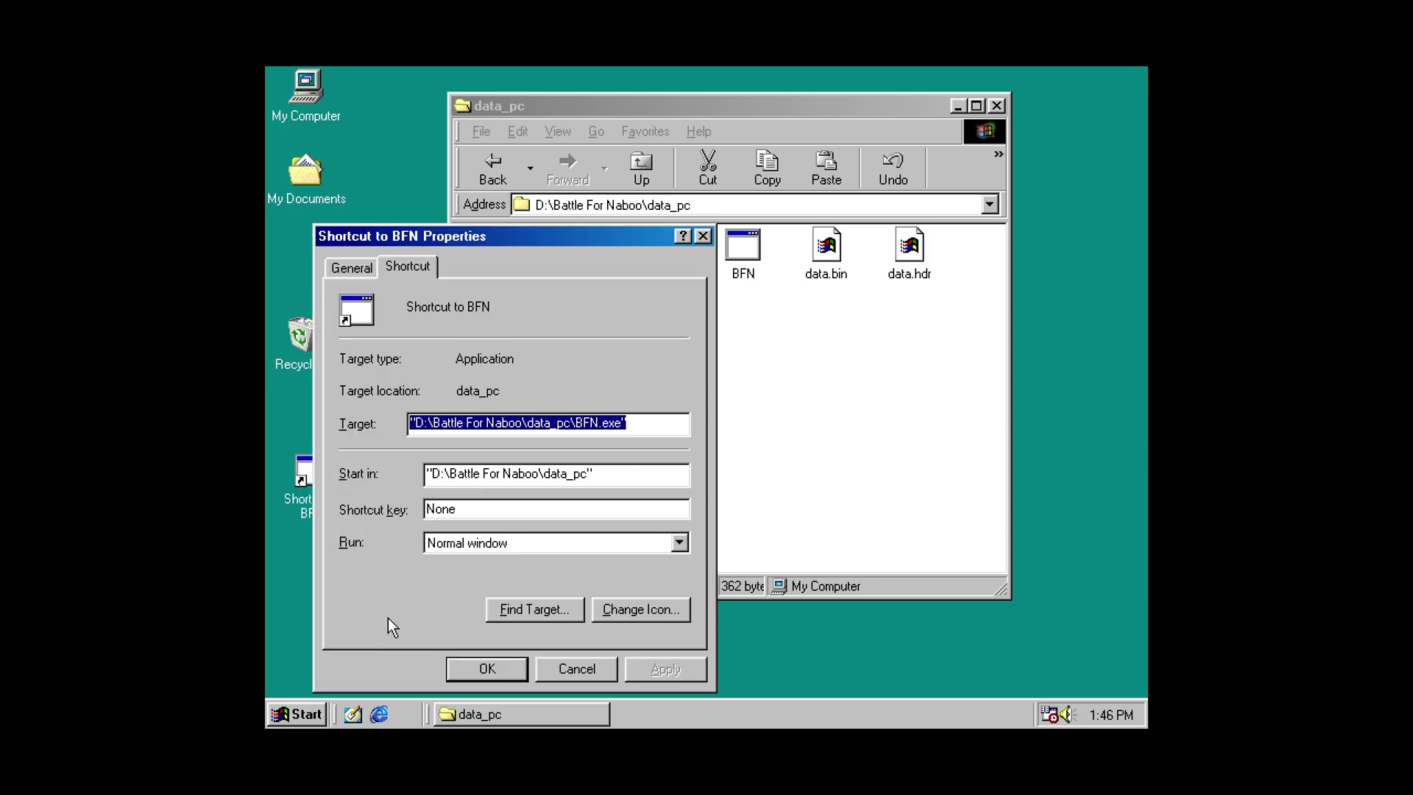
left_click(352, 266)
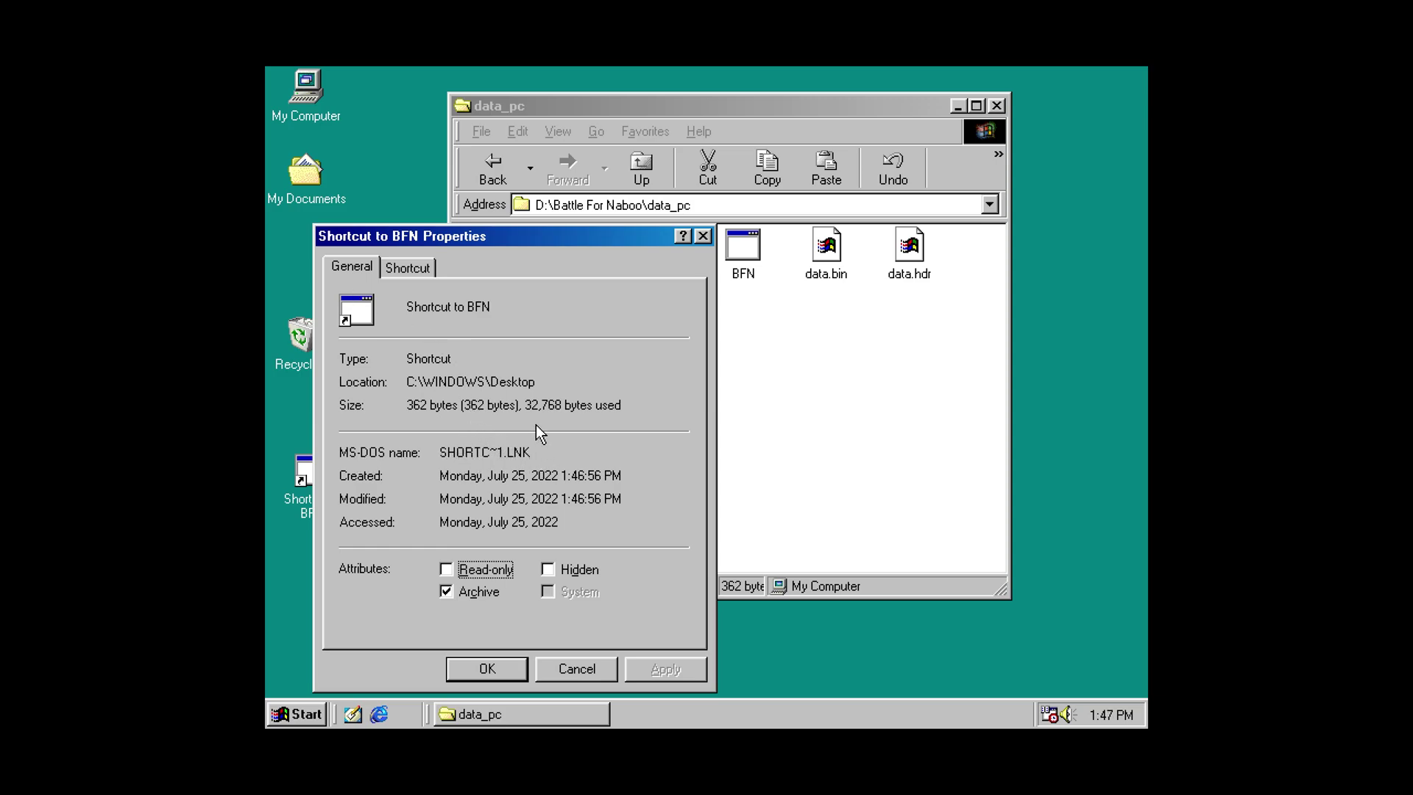
left_click(493, 668)
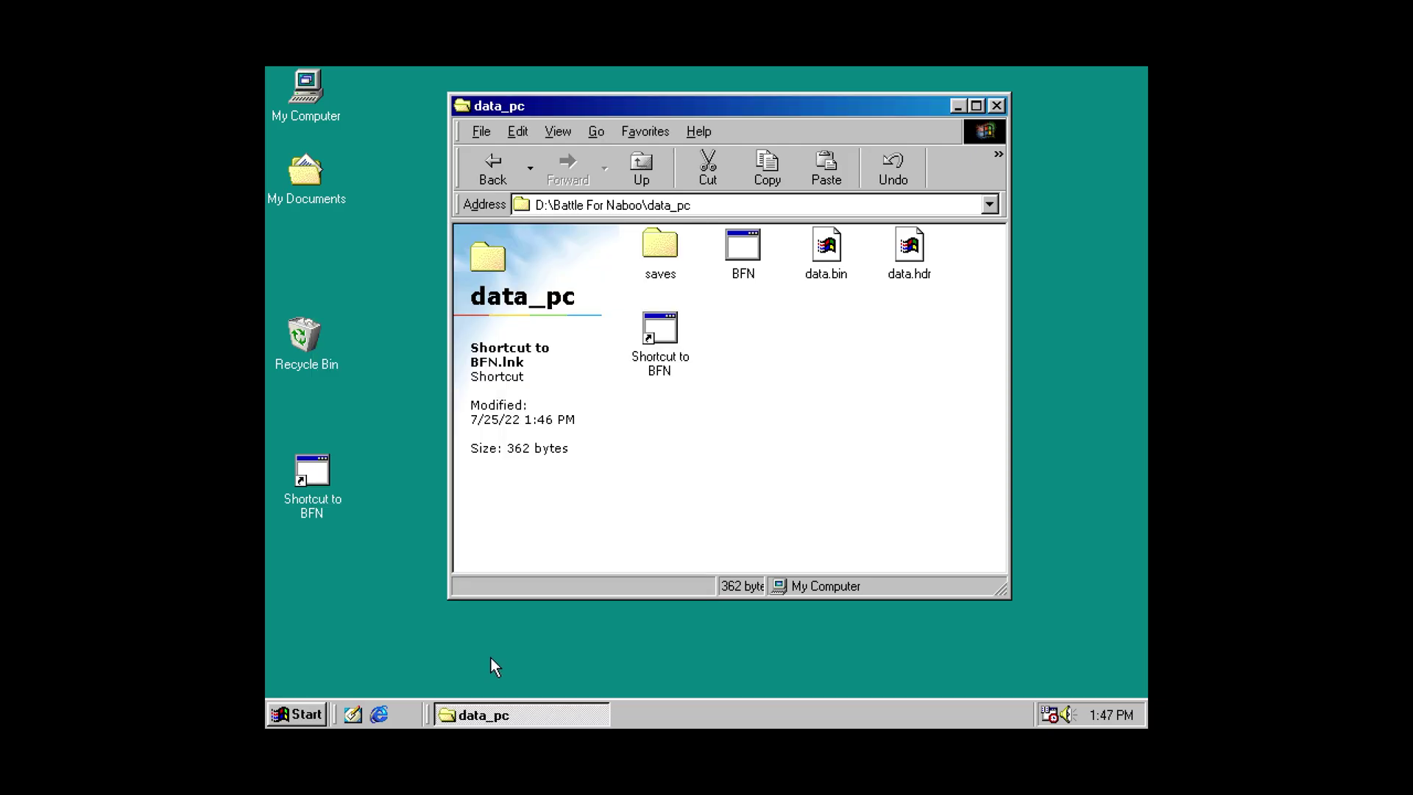
- Close the data_pc folder and restart Windows
left_click(996, 105)
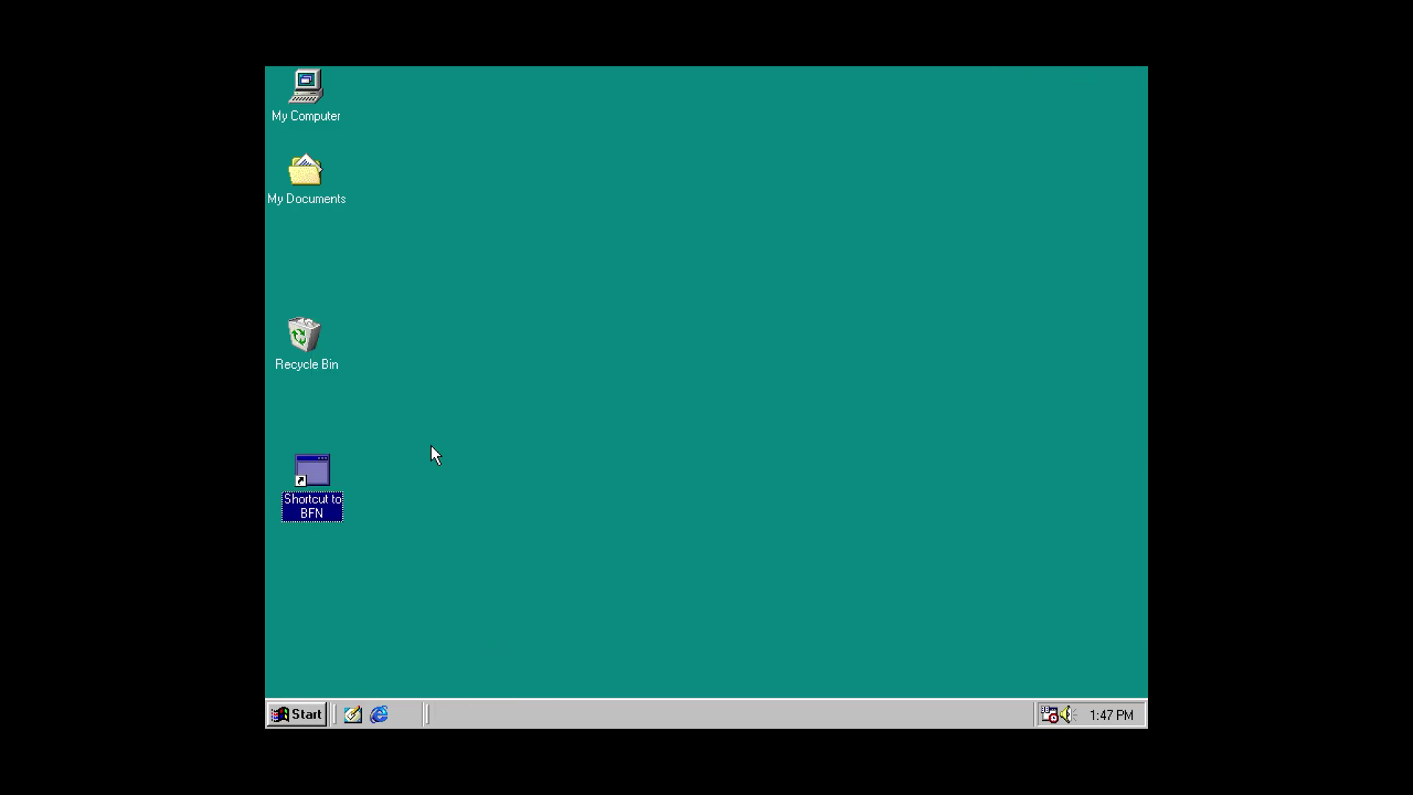
left_click(280, 713)
left_click(317, 681)
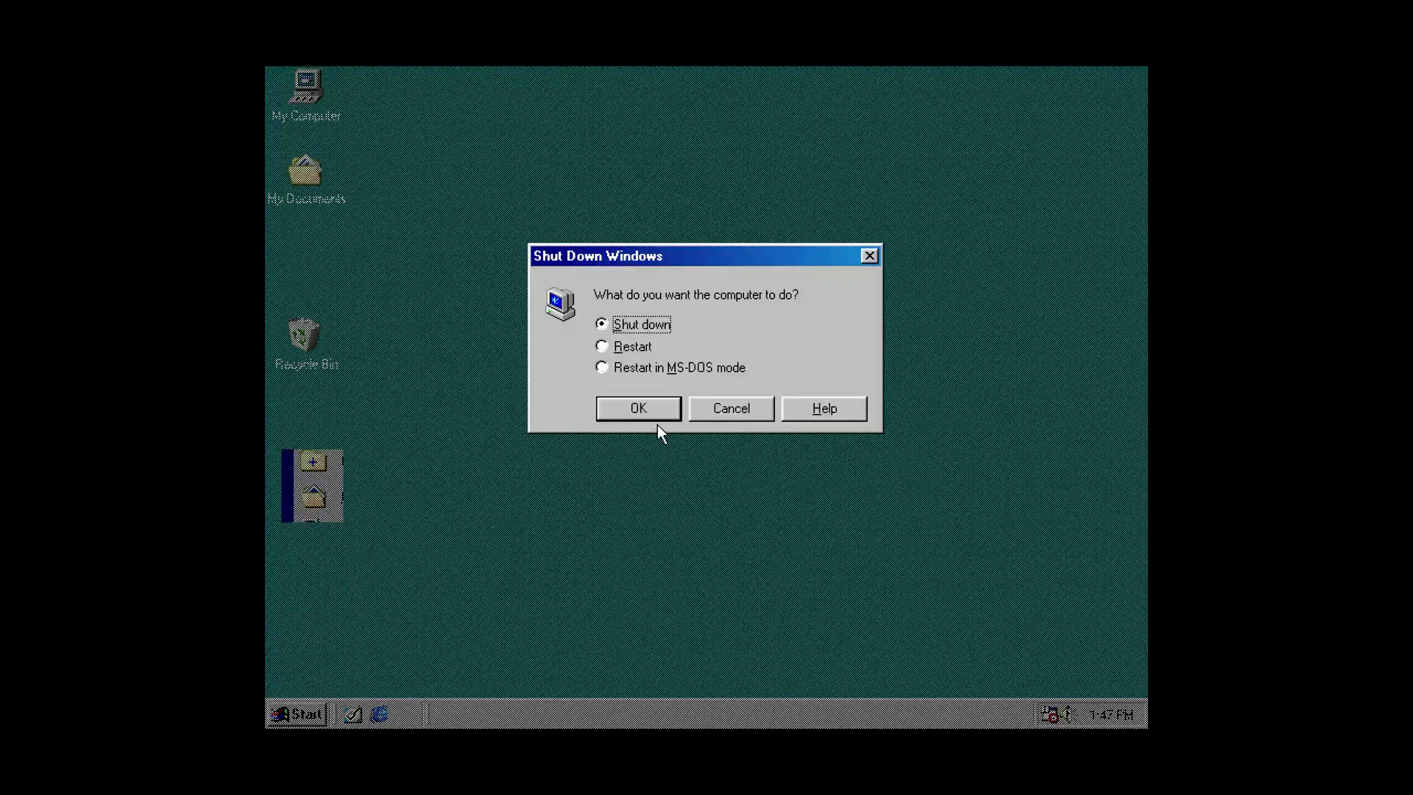
left_click(634, 349)
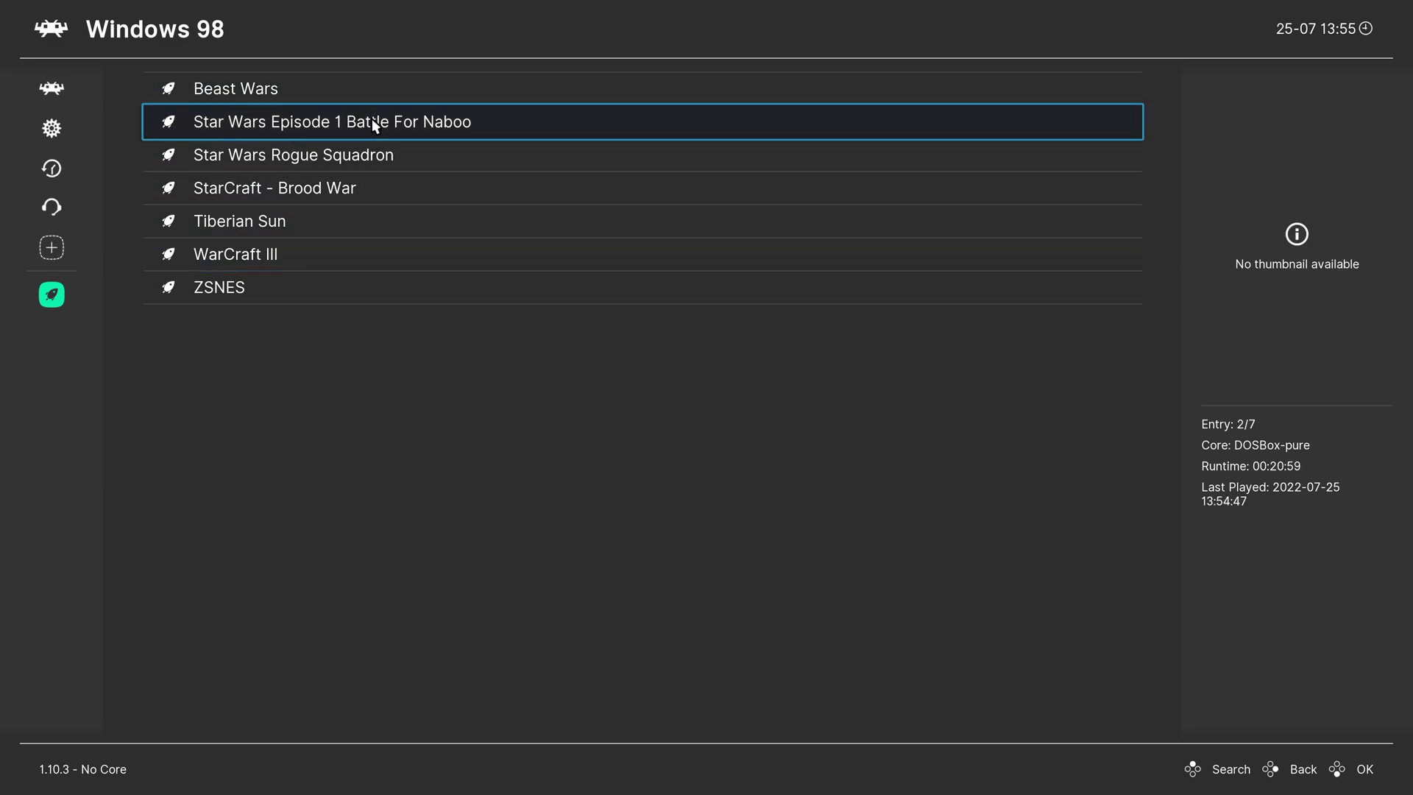
- Run Tiberian Sun from the Windows 98 playlist and start a new campaign that needs the second disc
left_click(277, 227)
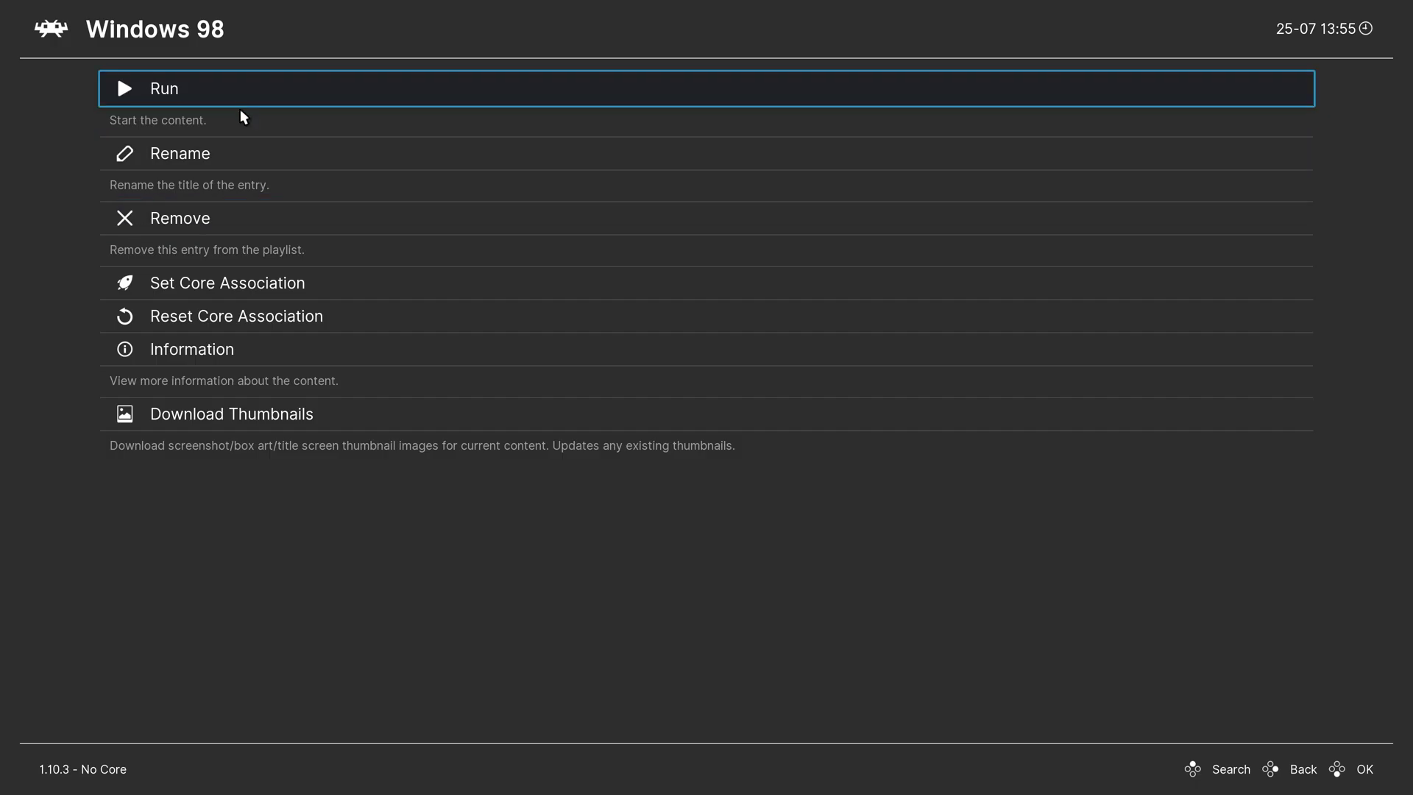
left_click(240, 109)
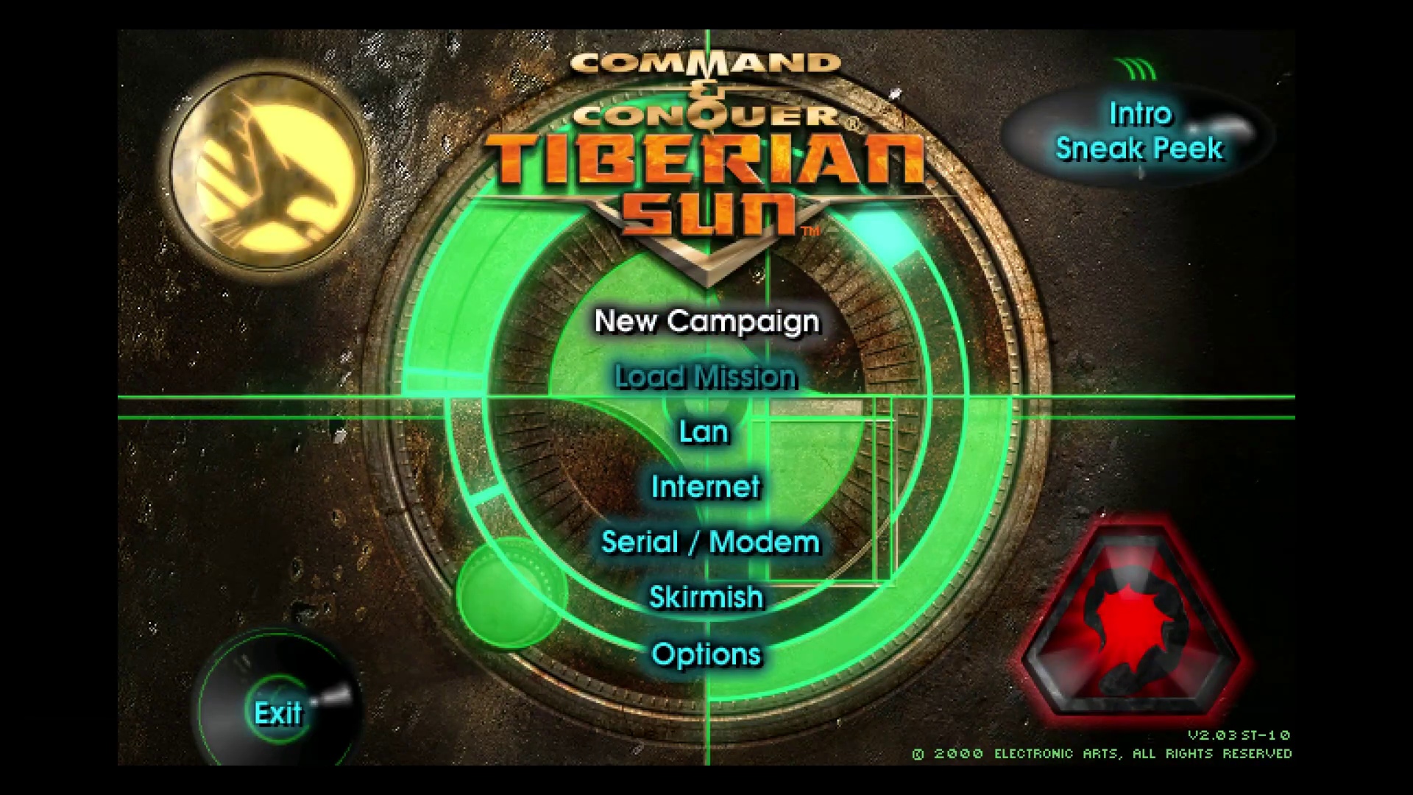
left_click(710, 320)
left_click(700, 427)
left_click(782, 677)
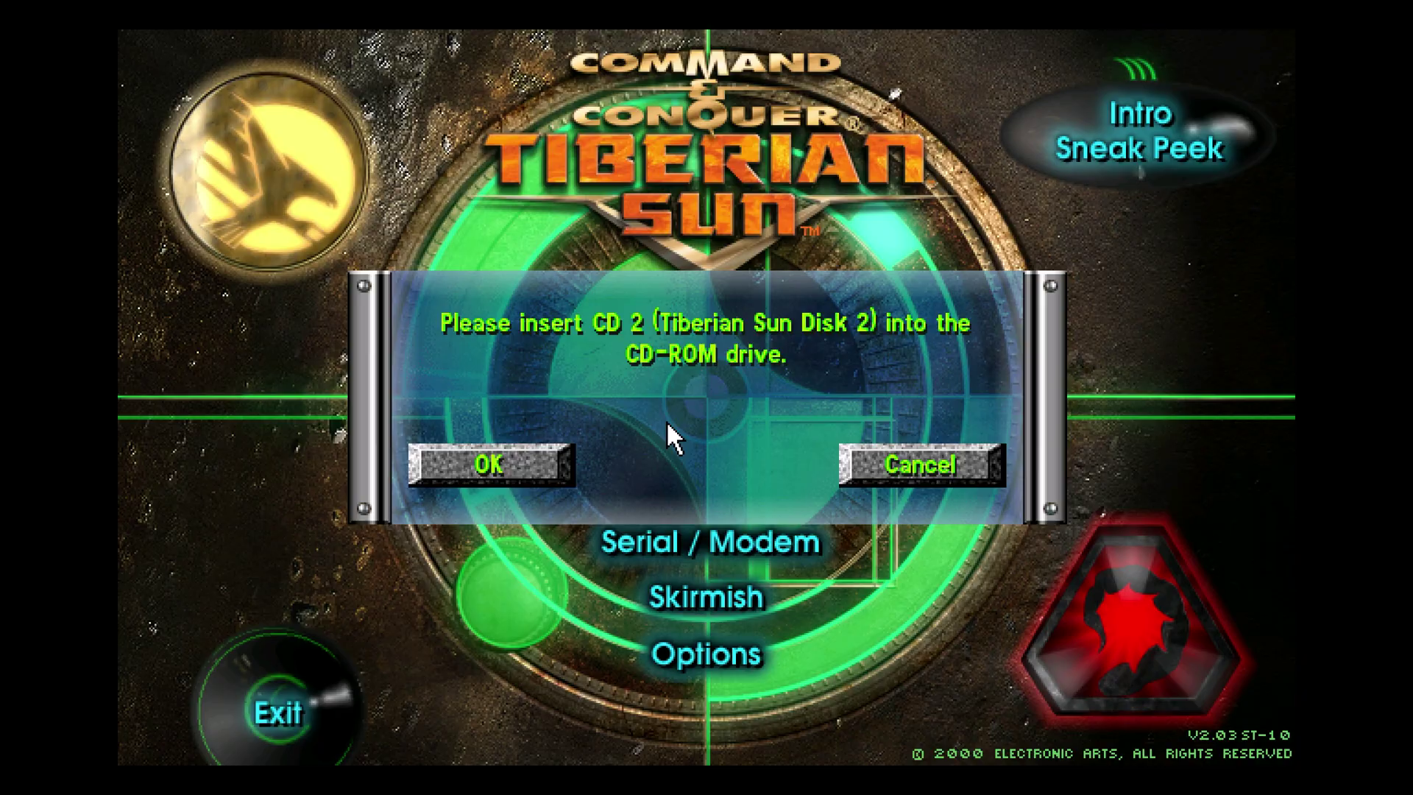
- Turn off Game Focus and open Disc Control for the running Tiberian Sun content
key("Scroll_Lock")
key("F1")
key("Down")
key("Down")
key("Down")
key("Down")
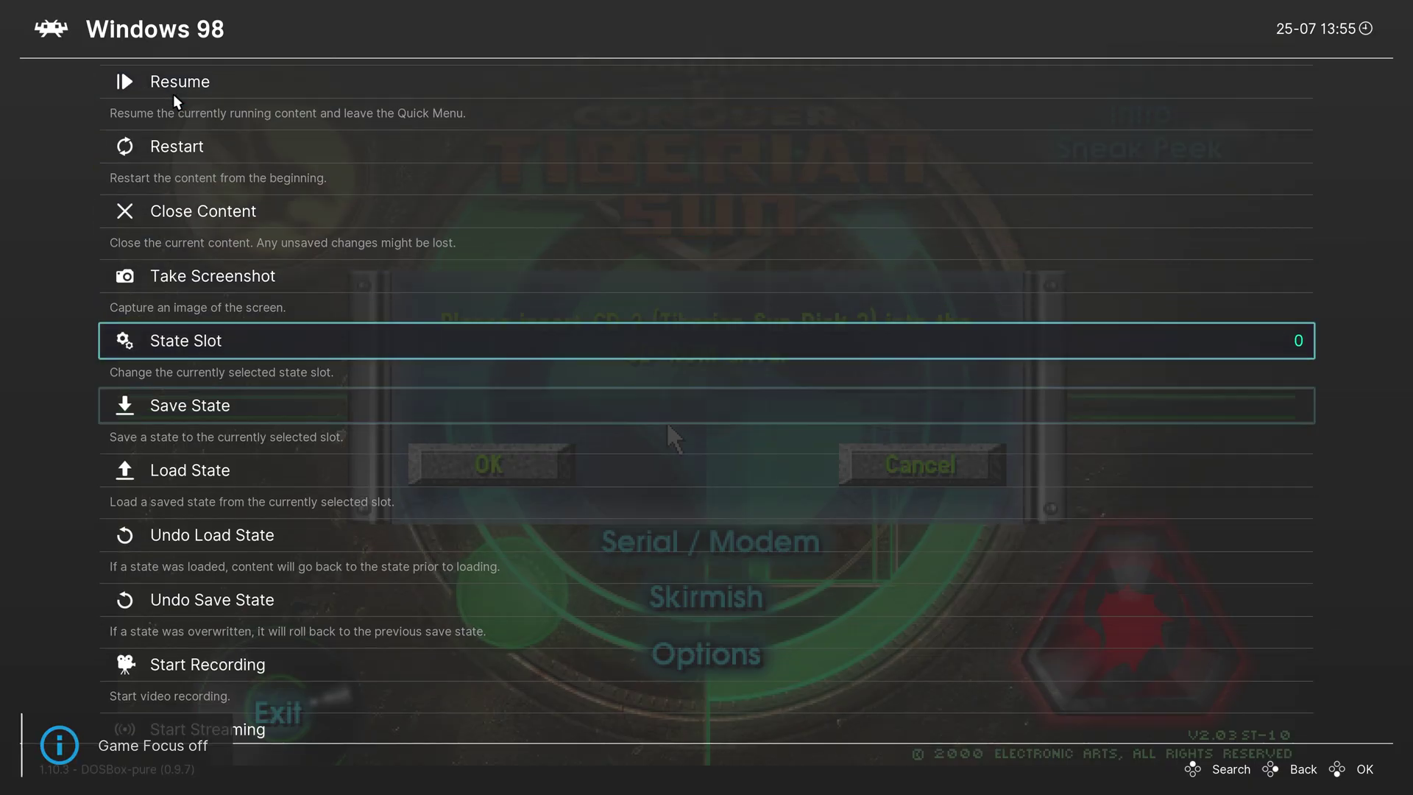
key("Down")
key("Down")
key("Down")
key("Down")
key("Down")
key("Down")
key("Down")
key("Down")
key("Down")
key("Down")
key("Down")
key("Down")
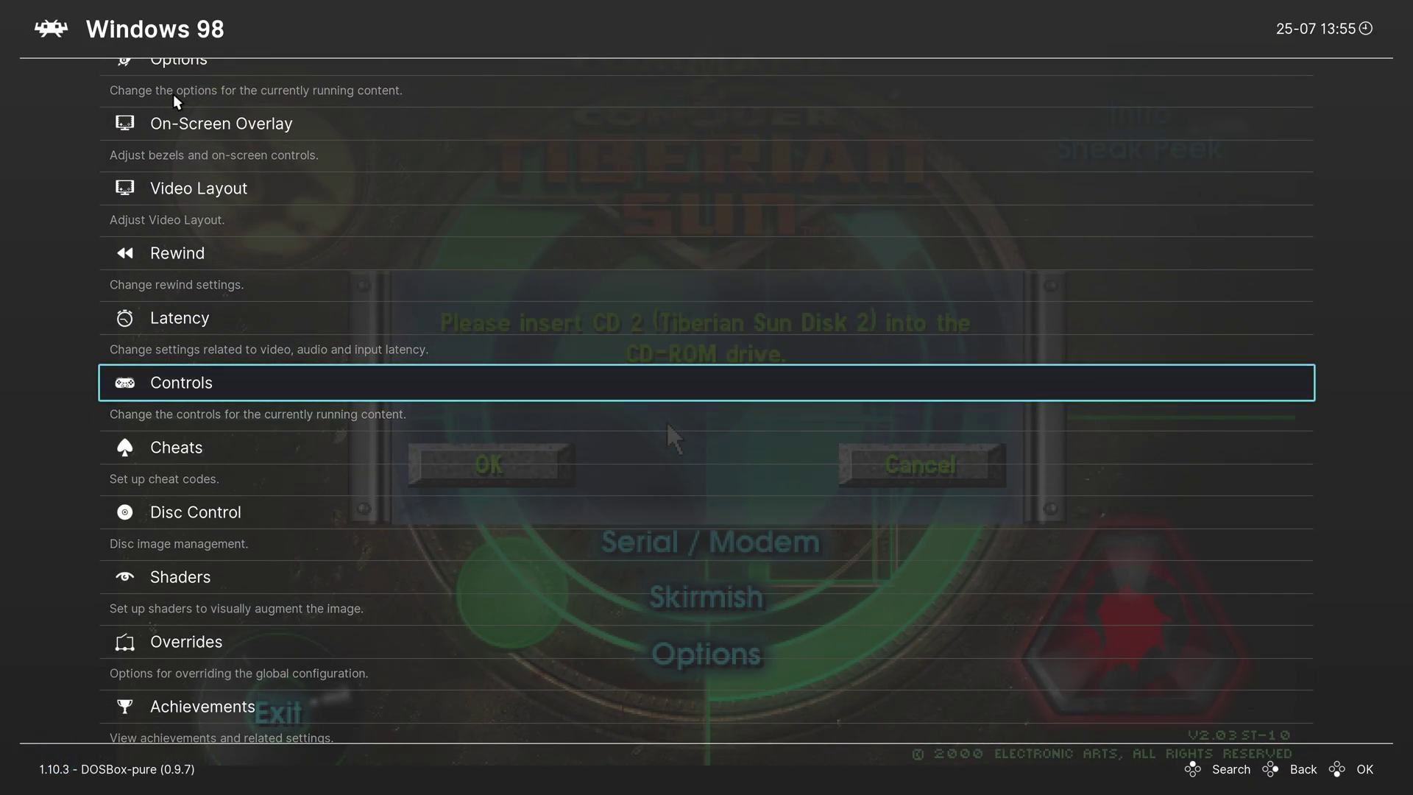
key("Down")
key("Down")
key("Return")
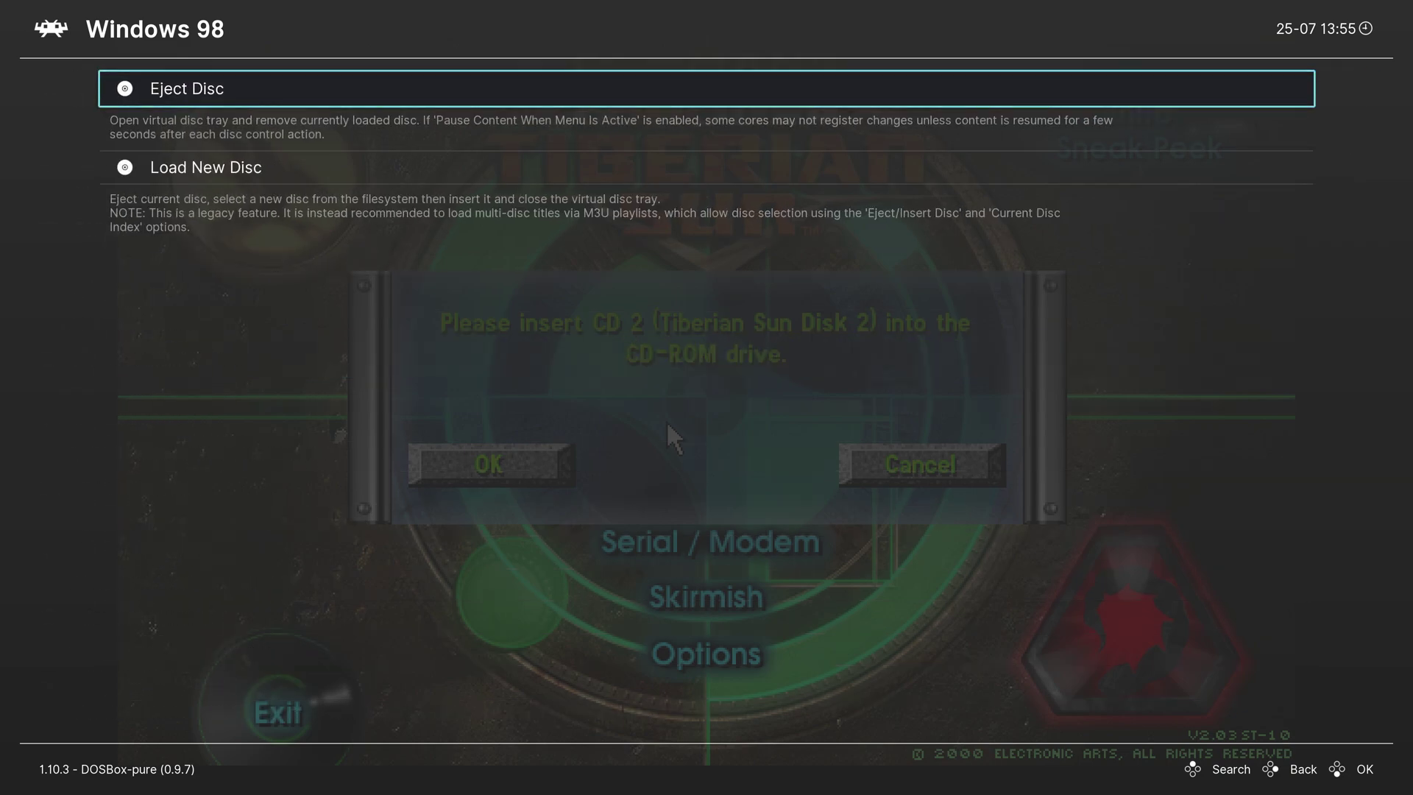
- Eject the current disc, insert Tiberian_Sun_NOD.iso, and return to the game to accept its disc request
key("Return")
key("Up")
key("Down")
key("Return")
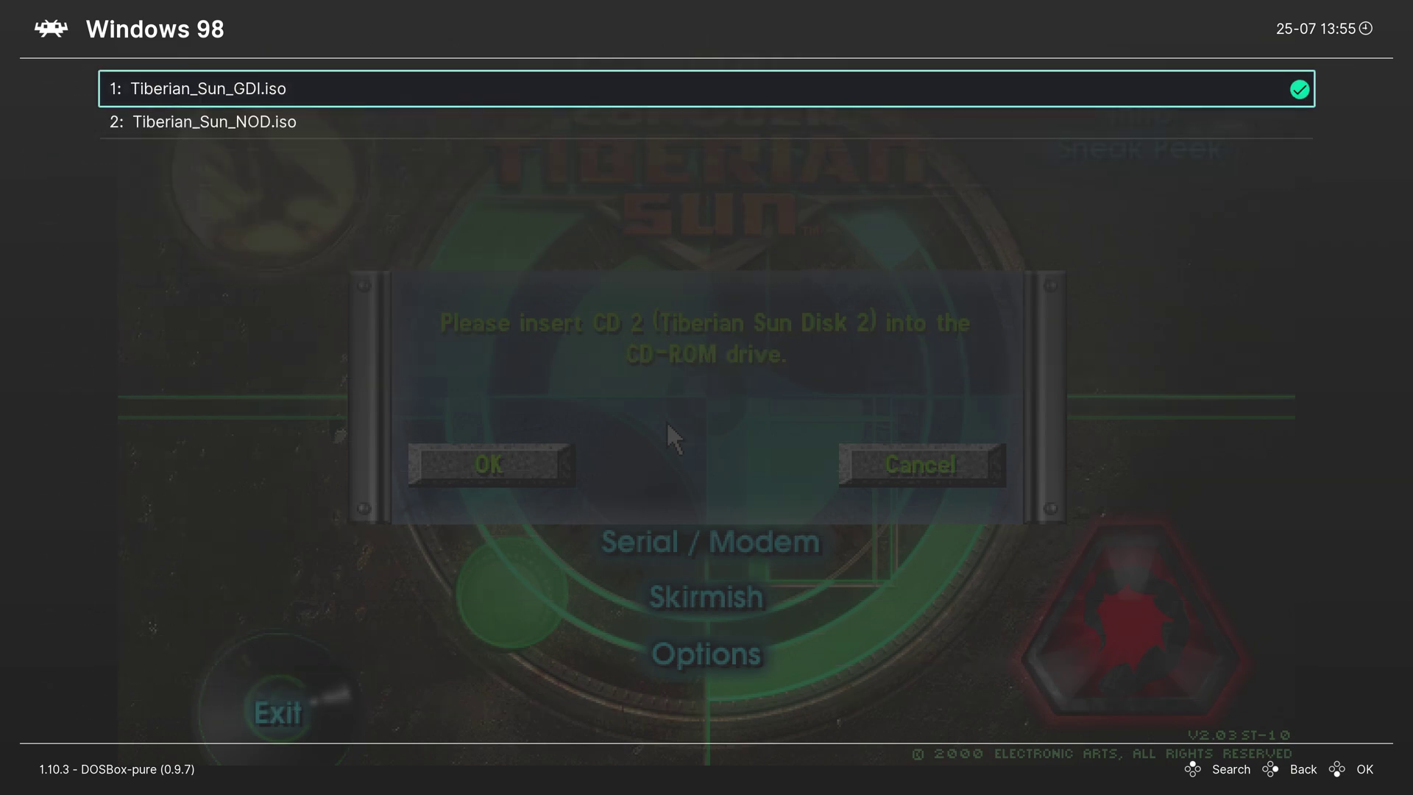
key("Down")
key("Return")
key("Up")
key("Up")
key("Down")
key("Return")
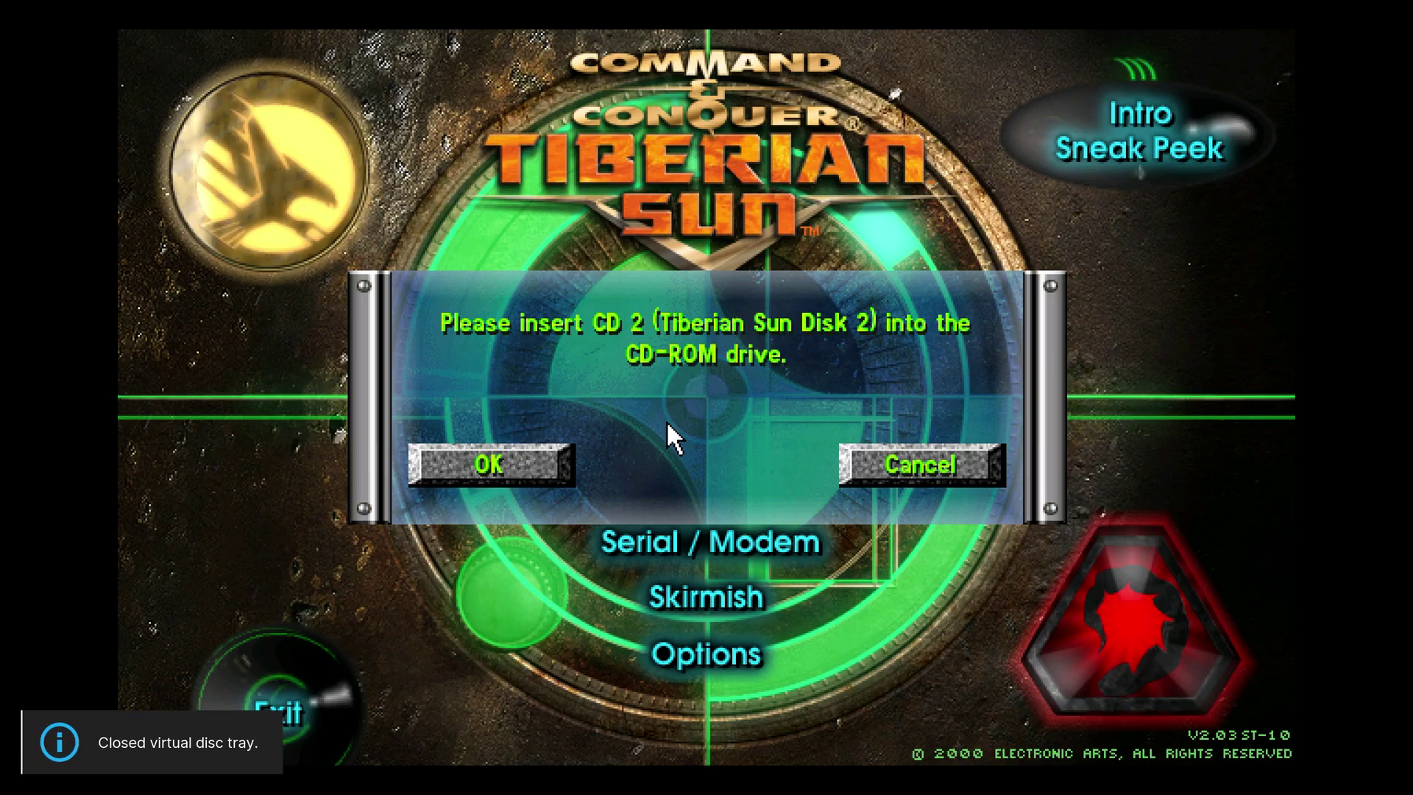
left_click(484, 479)
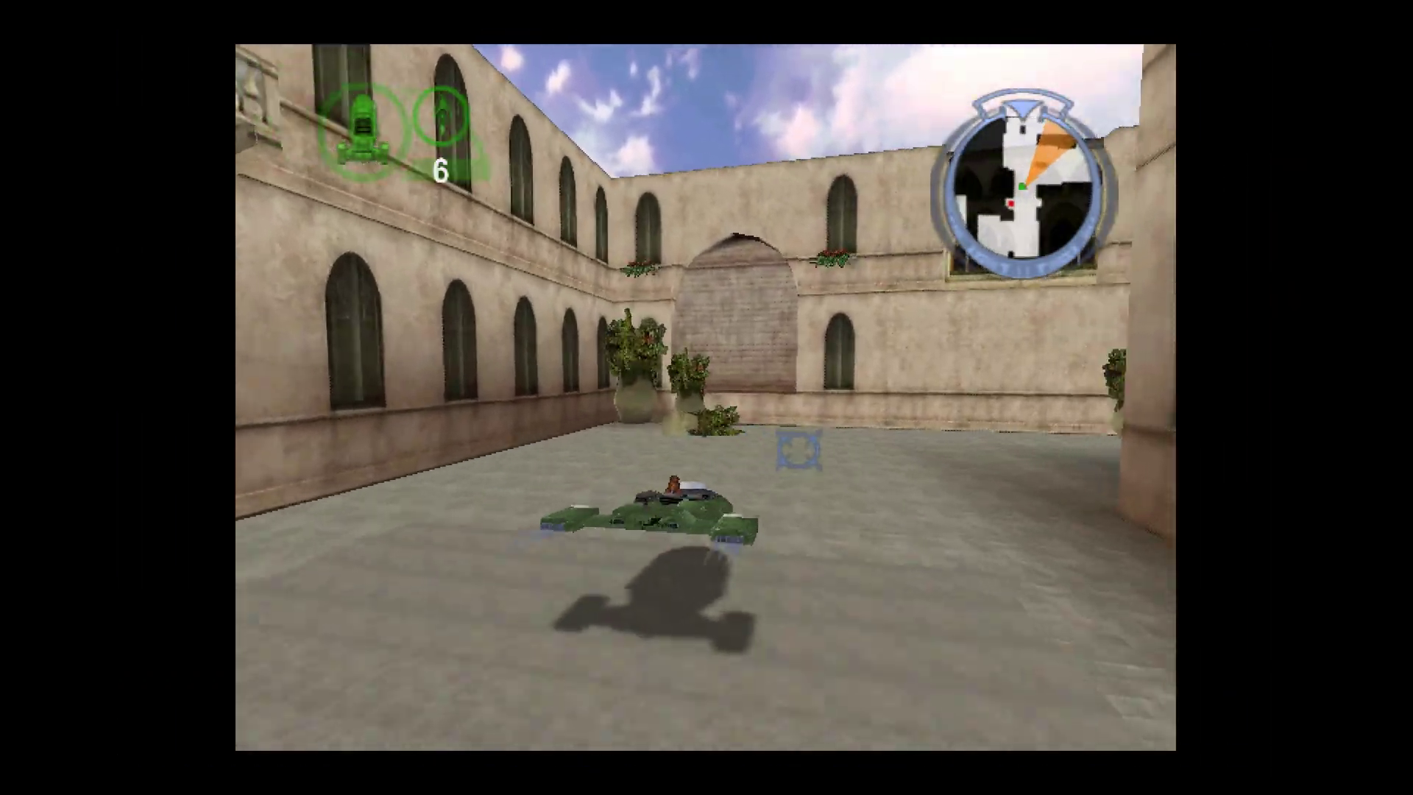
key("Left")
key("Up")
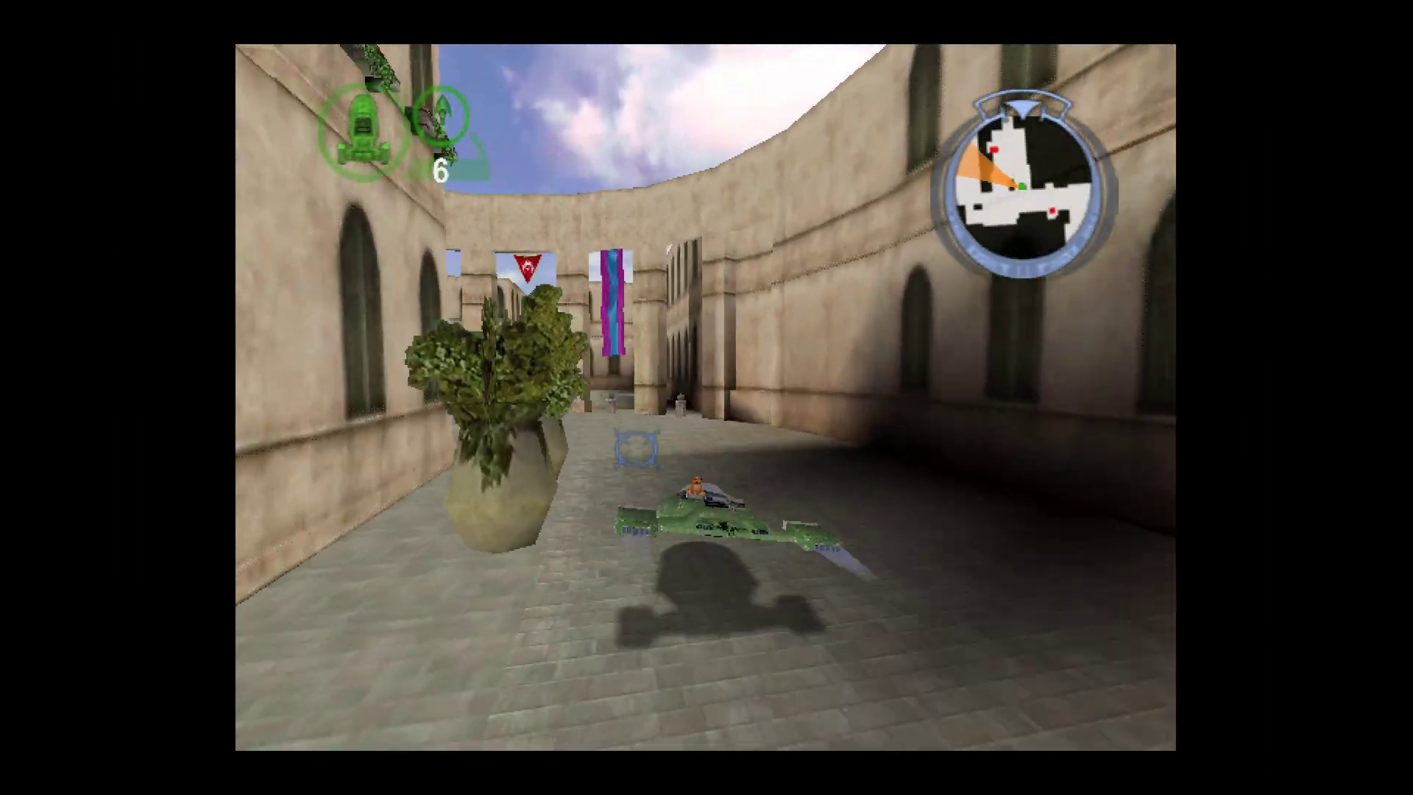
key("Left")
key("Up")
key("Right")
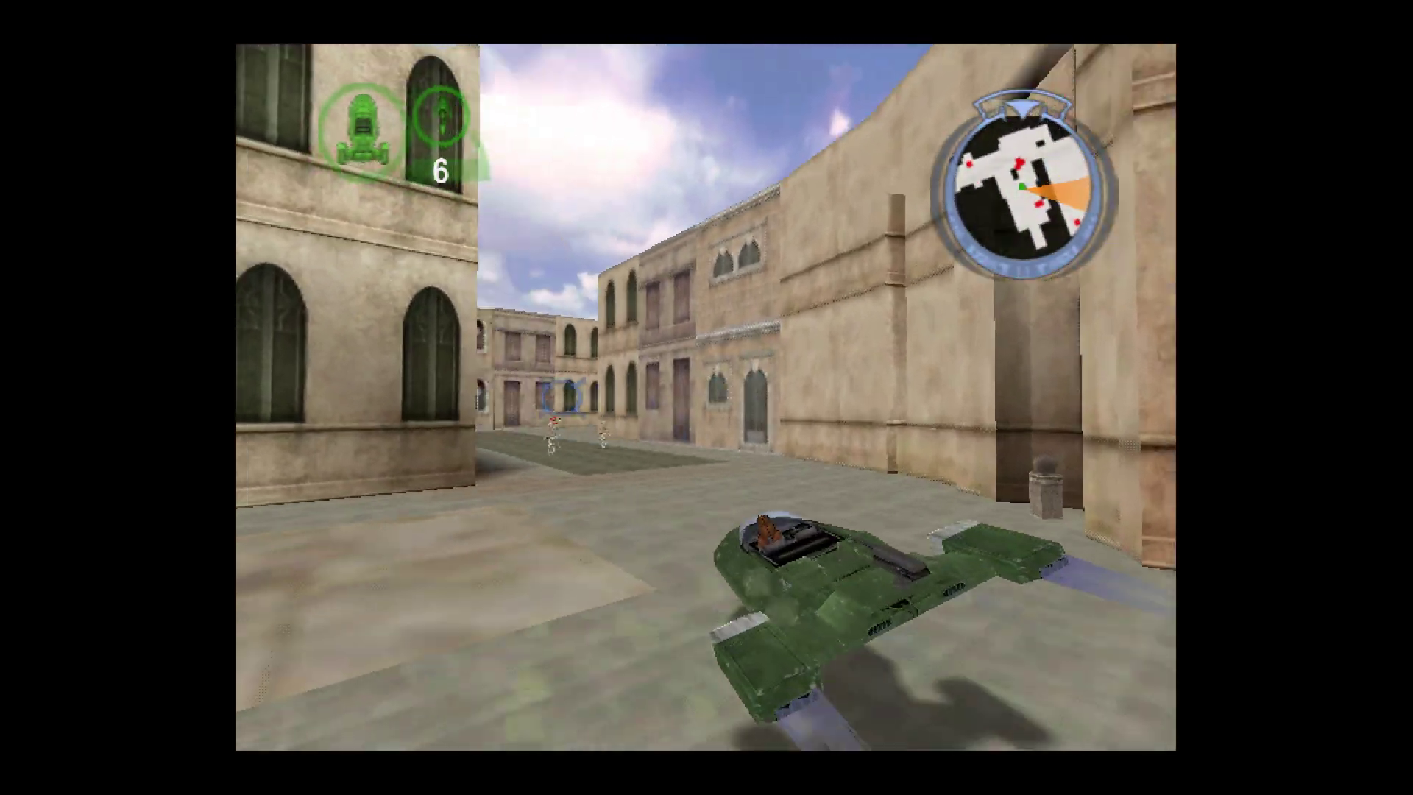
key("Up")
key("Right")
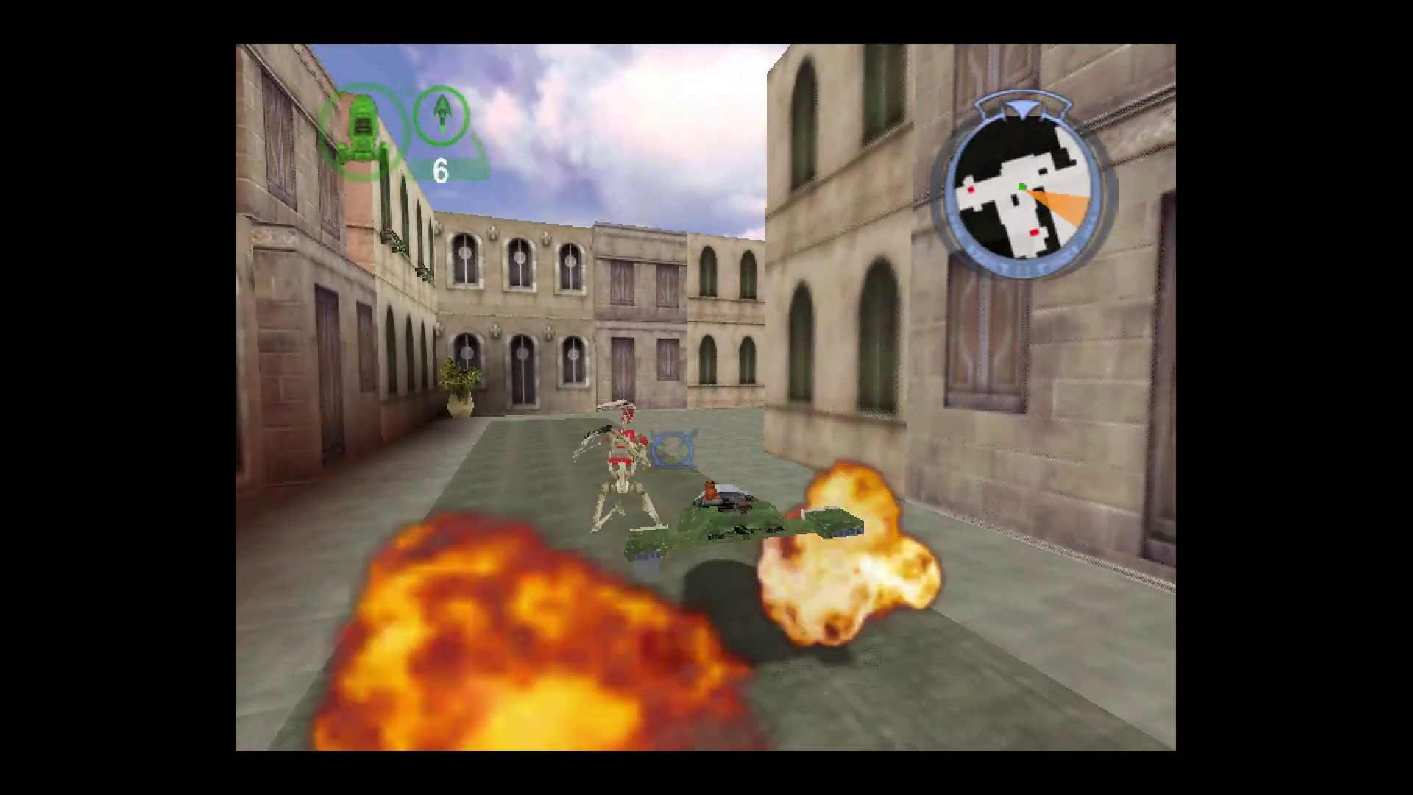